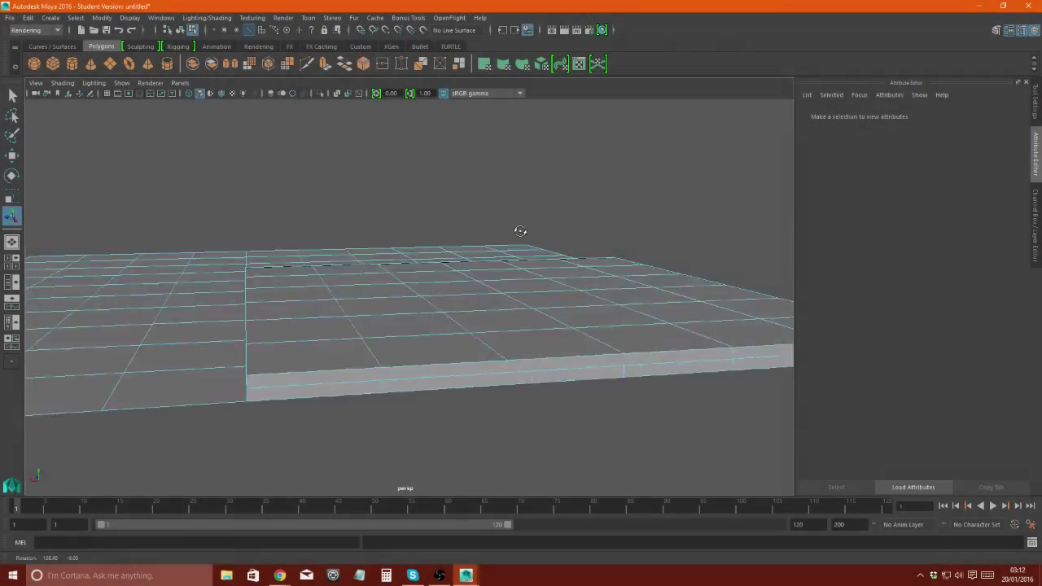
- Select the edge loop along the slab's side and bevel it with three segments and -0.4 roundness
{"action": "mouse_move", "coordinate": [520, 231]}
{"action": "left_mouse_down", "text": "alt"}
{"action": "mouse_move", "coordinate": [214, 256]}
{"action": "mouse_move", "coordinate": [182, 225]}
{"action": "left_mouse_up", "text": "alt"}
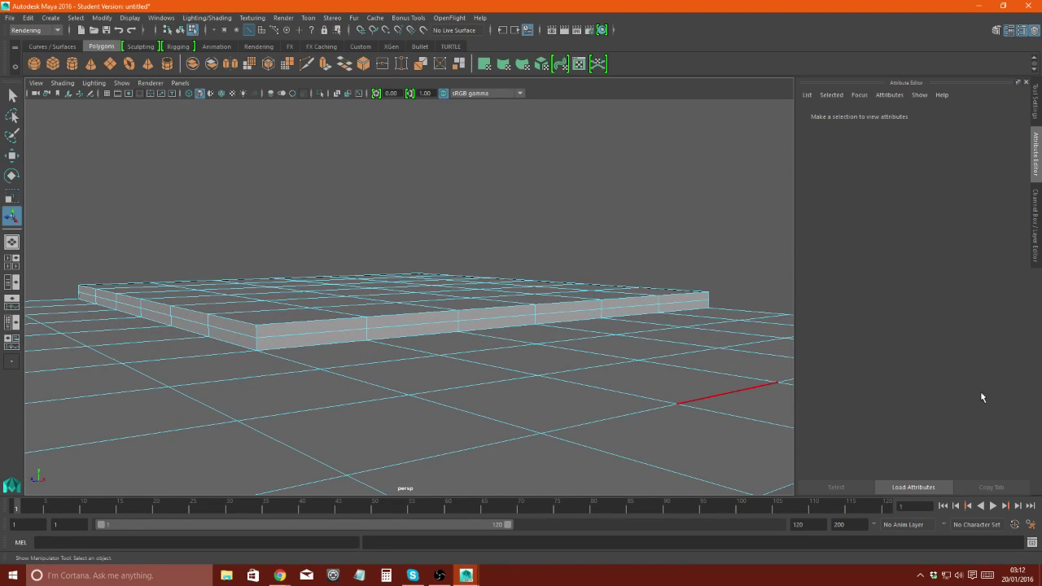
{"action": "key", "text": "alt+Tab"}
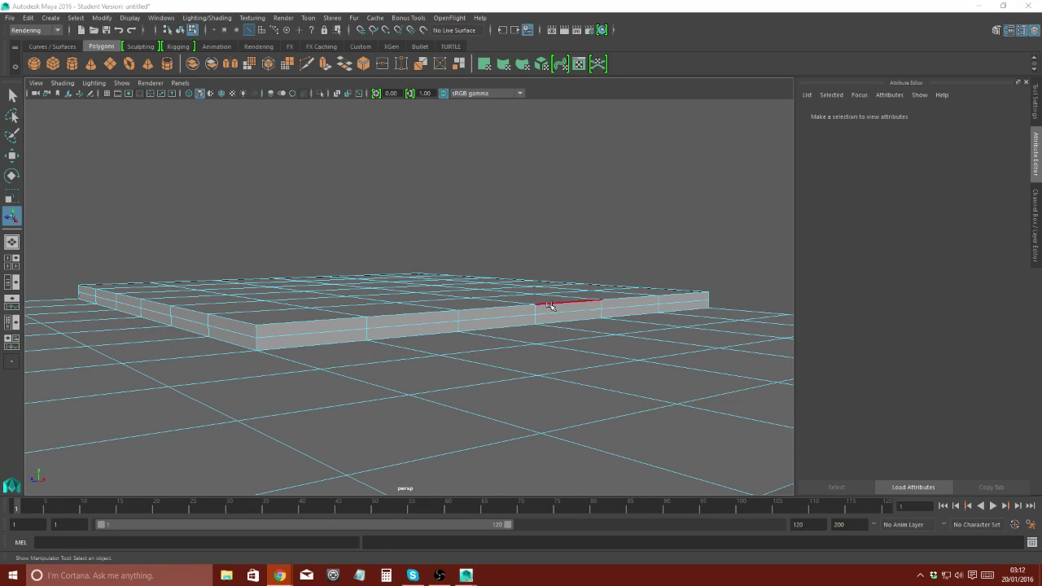
{"action": "mouse_move", "coordinate": [550, 305]}
{"action": "left_mouse_down", "text": "alt"}
{"action": "mouse_move", "coordinate": [488, 318]}
{"action": "mouse_move", "coordinate": [542, 380]}
{"action": "left_mouse_up", "text": "alt"}
{"action": "double_click", "coordinate": [195, 285]}
{"action": "left_click_drag", "start_coordinate": [640, 351], "coordinate": [549, 307], "text": "alt"}
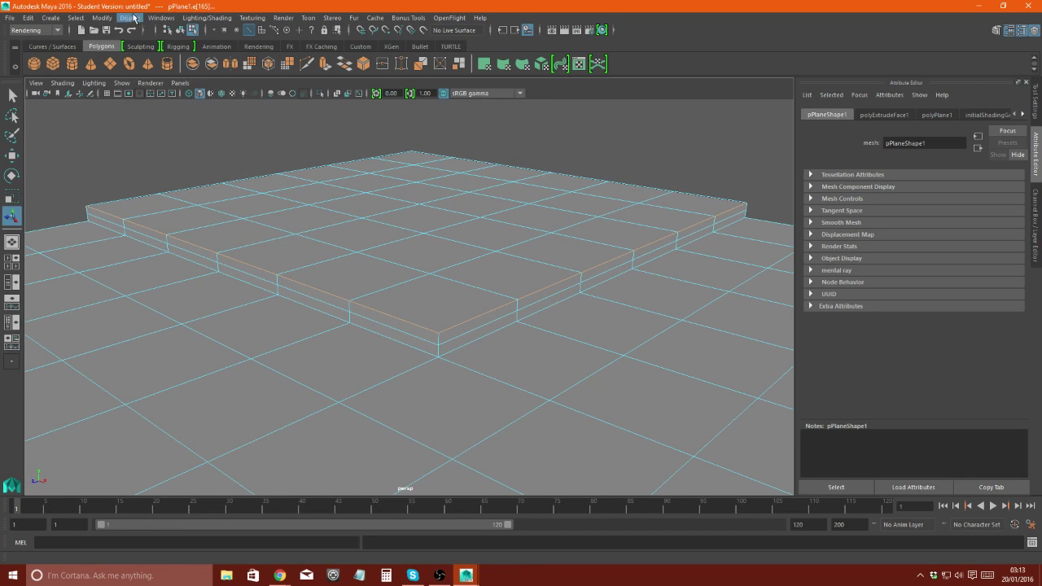
{"action": "left_click", "coordinate": [220, 17]}
{"action": "left_click", "coordinate": [234, 51]}
{"action": "mouse_move", "coordinate": [464, 318]}
{"action": "left_mouse_down", "text": "alt"}
{"action": "mouse_move", "coordinate": [609, 303]}
{"action": "mouse_move", "coordinate": [627, 335]}
{"action": "mouse_move", "coordinate": [256, 269]}
{"action": "mouse_move", "coordinate": [196, 290]}
{"action": "mouse_move", "coordinate": [307, 269]}
{"action": "mouse_move", "coordinate": [247, 148]}
{"action": "mouse_move", "coordinate": [130, 167]}
{"action": "left_mouse_up", "text": "alt"}
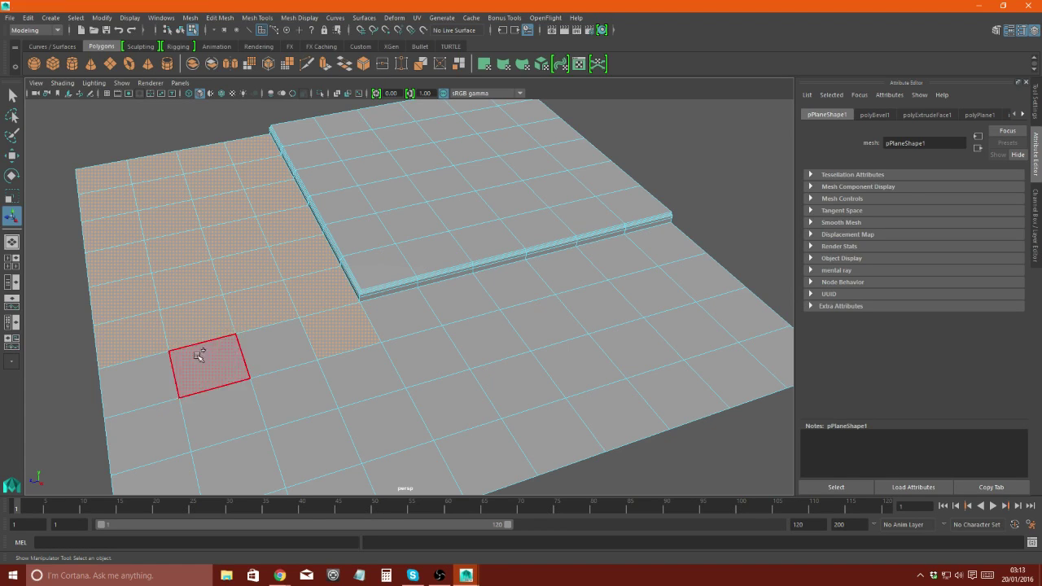
- Select the ground's front border edges, including the edge at the slab's base
{"action": "left_click_drag", "start_coordinate": [199, 355], "coordinate": [235, 420], "text": "shift"}
{"action": "left_click_drag", "start_coordinate": [593, 360], "coordinate": [175, 290], "text": "alt"}
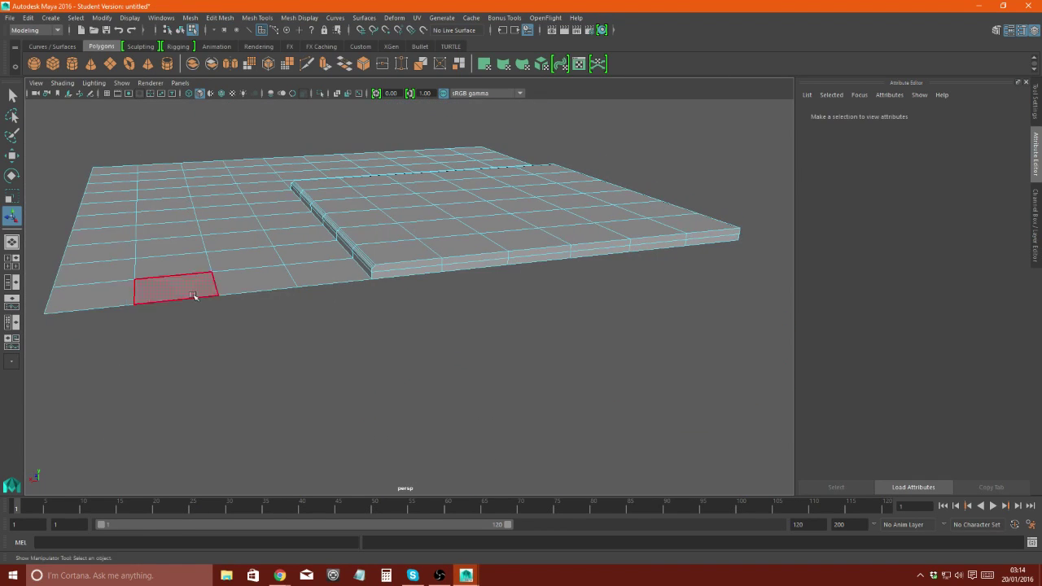
{"action": "key", "text": "F10"}
{"action": "left_click_drag", "start_coordinate": [49, 308], "coordinate": [317, 285]}
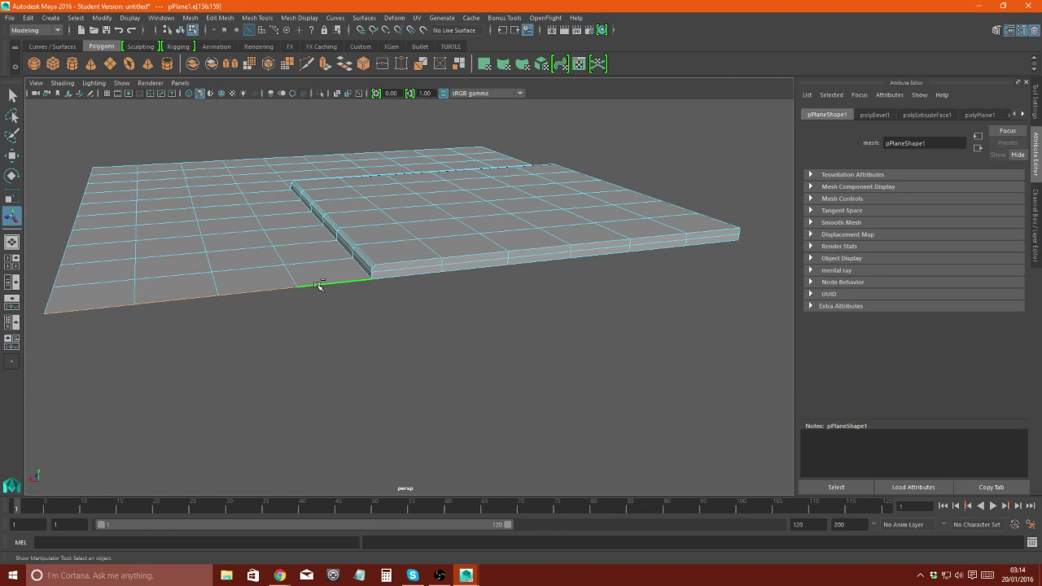
{"action": "right_click", "coordinate": [367, 267]}
{"action": "left_click", "coordinate": [167, 303]}
- Extrude the front edges outward to extend the ground, then select the front face strip
{"action": "left_click", "coordinate": [320, 70]}
{"action": "mouse_move", "coordinate": [624, 277]}
{"action": "left_mouse_down"}
{"action": "mouse_move", "coordinate": [733, 296]}
{"action": "mouse_move", "coordinate": [546, 133]}
{"action": "mouse_move", "coordinate": [412, 279]}
{"action": "mouse_move", "coordinate": [298, 265]}
{"action": "mouse_move", "coordinate": [557, 254]}
{"action": "left_mouse_up"}
{"action": "right_click", "coordinate": [298, 265]}
{"action": "left_click", "coordinate": [310, 291]}
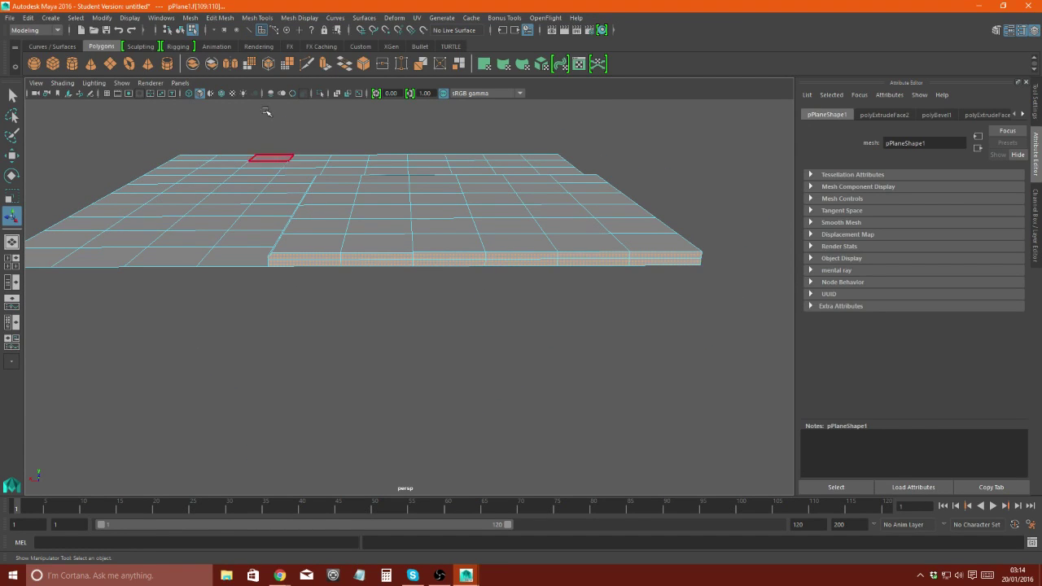
- Extrude the front faces out into a long slab, setting its length and divisions
{"action": "key", "text": "ctrl+e"}
{"action": "left_click_drag", "start_coordinate": [241, 207], "coordinate": [617, 158], "text": "alt"}
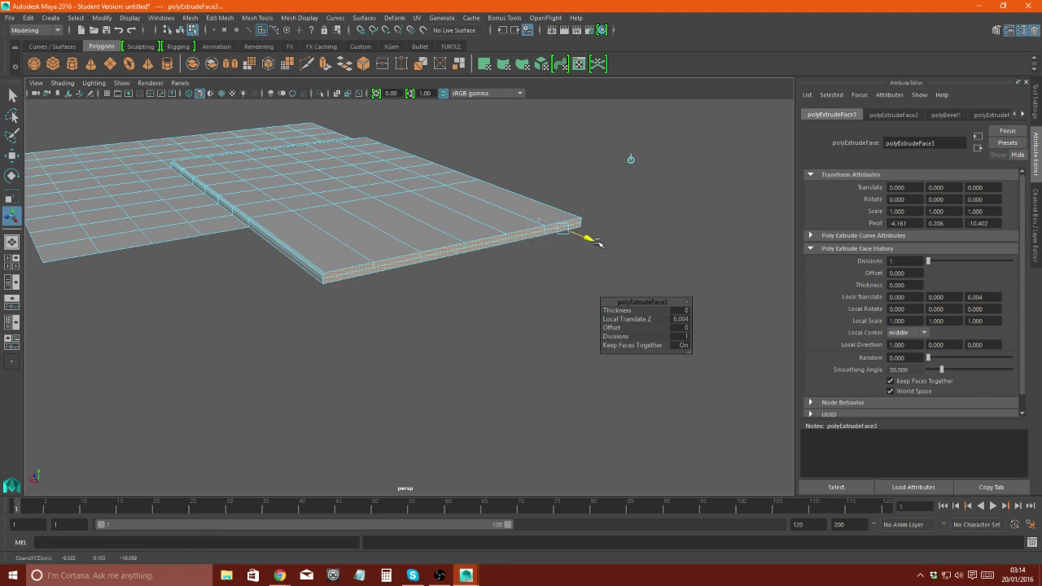
{"action": "mouse_move", "coordinate": [589, 237]}
{"action": "left_mouse_down"}
{"action": "mouse_move", "coordinate": [632, 336]}
{"action": "mouse_move", "coordinate": [651, 336]}
{"action": "mouse_move", "coordinate": [408, 305]}
{"action": "left_mouse_up"}
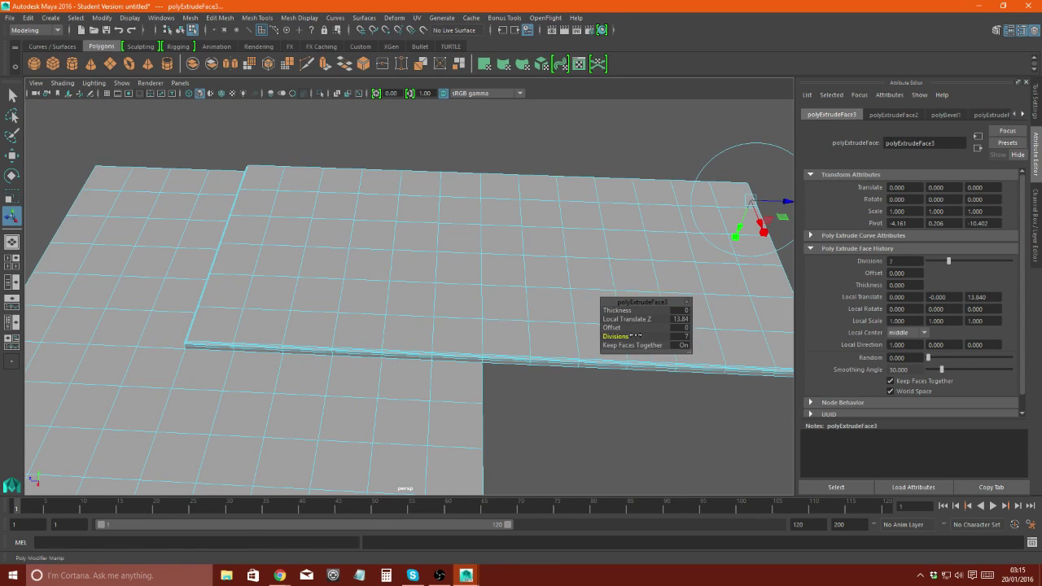
{"action": "left_click", "coordinate": [554, 407]}
{"action": "left_click_drag", "start_coordinate": [554, 407], "coordinate": [500, 266], "text": "alt"}
- Extrude the plane's corner edge outward to lengthen the ground, then return to Object Mode
{"action": "left_click", "coordinate": [417, 236]}
{"action": "key", "text": "ctrl+e"}
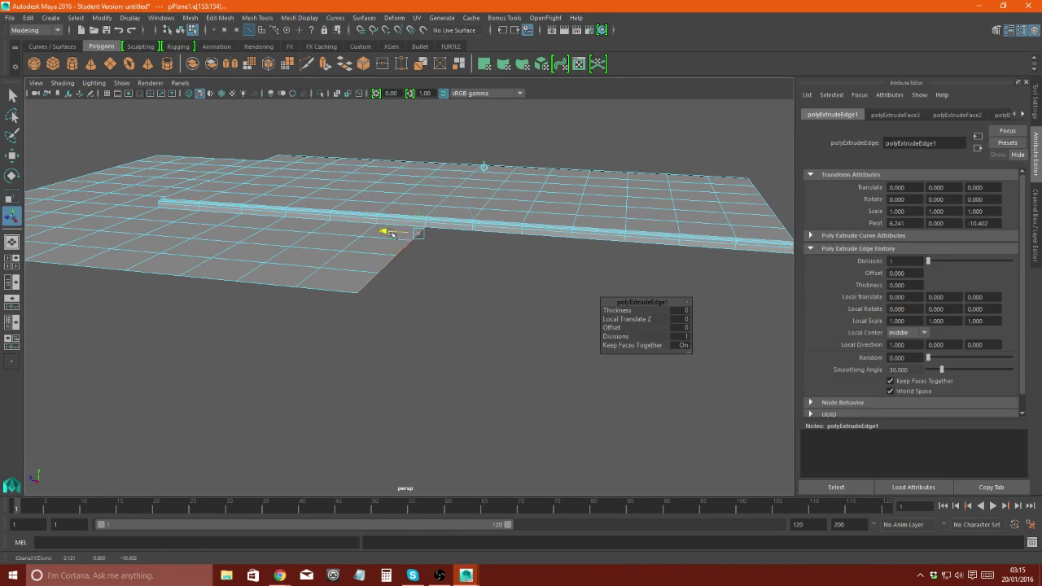
{"action": "mouse_move", "coordinate": [362, 254]}
{"action": "left_mouse_down"}
{"action": "mouse_move", "coordinate": [719, 285]}
{"action": "mouse_move", "coordinate": [524, 254]}
{"action": "left_mouse_up"}
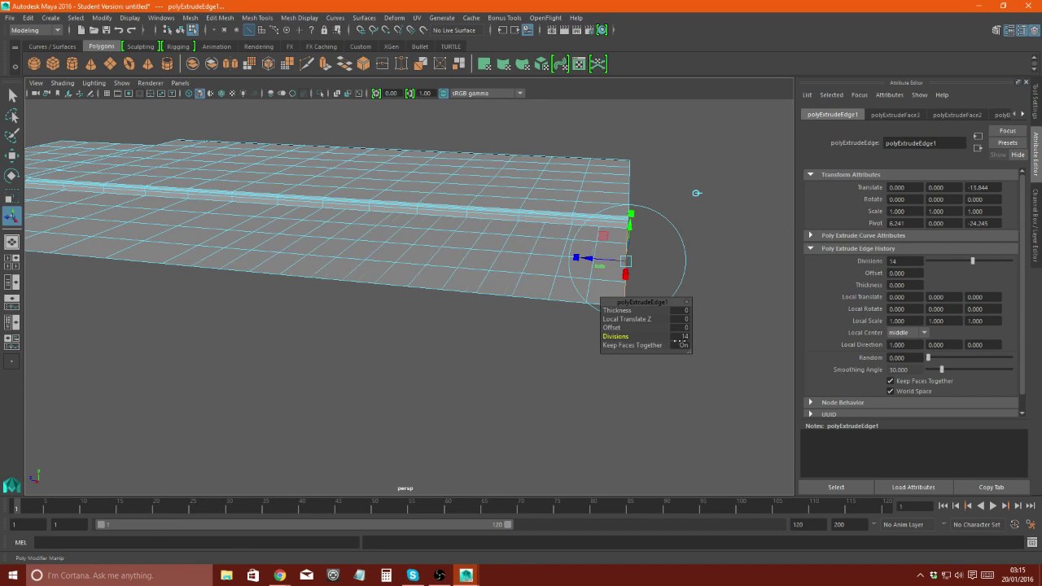
{"action": "left_click", "coordinate": [588, 234]}
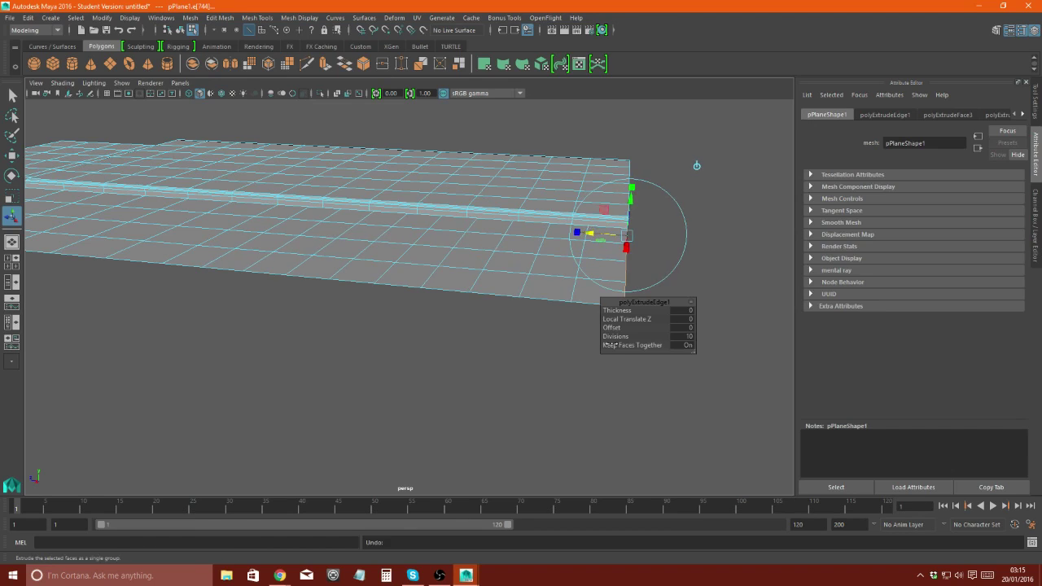
{"action": "left_click_drag", "start_coordinate": [607, 345], "coordinate": [318, 302], "text": "alt"}
{"action": "right_click_drag", "start_coordinate": [531, 226], "coordinate": [561, 210]}
- Delete the old plane, create a new polygon plane and scale it to about 141 by 135
{"action": "key", "text": "Delete"}
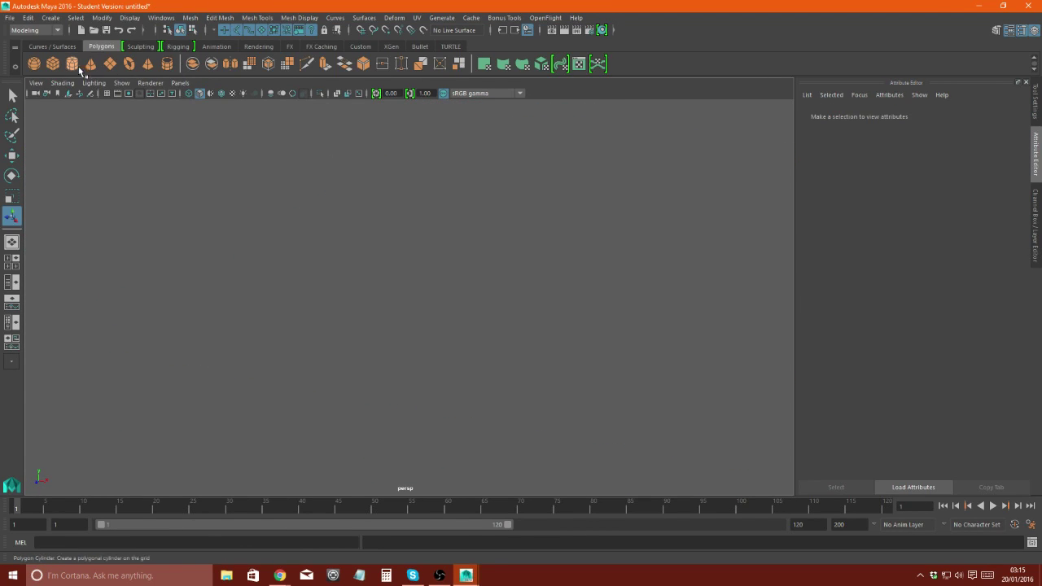
{"action": "left_click", "coordinate": [110, 63]}
{"action": "key", "text": "r"}
{"action": "mouse_move", "coordinate": [546, 260]}
{"action": "left_mouse_down"}
{"action": "mouse_move", "coordinate": [602, 244]}
{"action": "mouse_move", "coordinate": [379, 279]}
{"action": "mouse_move", "coordinate": [337, 310]}
{"action": "left_mouse_up"}
{"action": "left_click_drag", "start_coordinate": [440, 265], "coordinate": [540, 280]}
- Give the plane 20 width and 20 height subdivisions
{"action": "key", "text": "ctrl+a"}
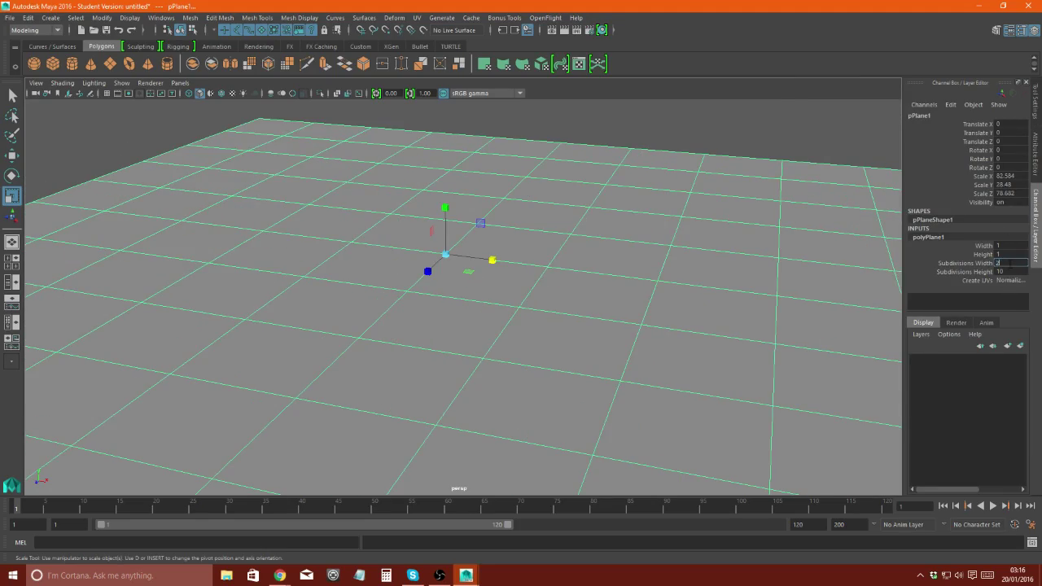
{"action": "type", "text": "0"}
{"action": "key", "text": "Tab"}
{"action": "type", "text": "0"}
{"action": "key", "text": "Return"}
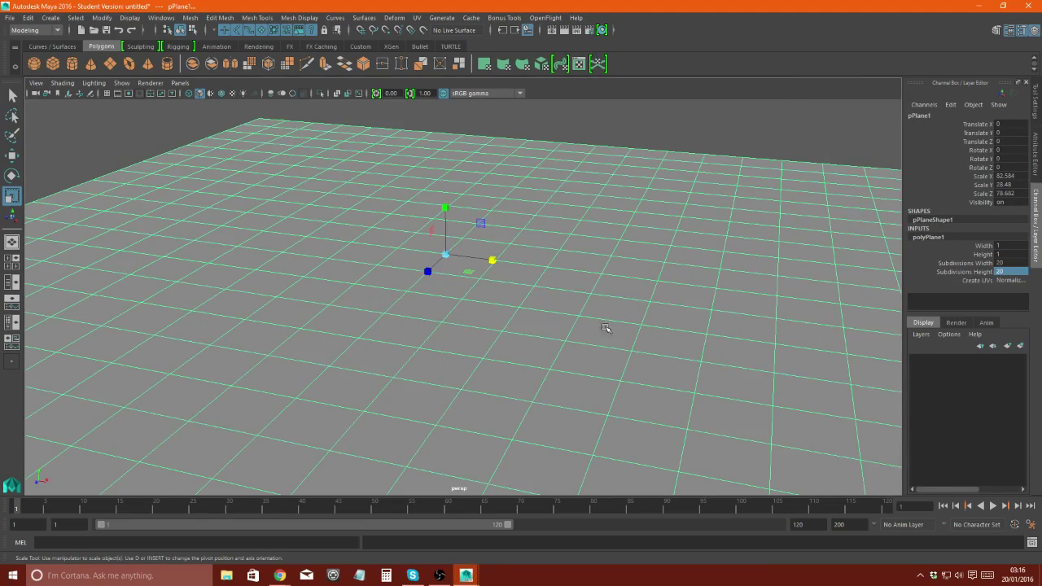
- Raise the plane's width subdivisions to 30 in its construction inputs
{"action": "mouse_move", "coordinate": [605, 326]}
{"action": "left_mouse_down", "text": "alt"}
{"action": "mouse_move", "coordinate": [388, 295]}
{"action": "mouse_move", "coordinate": [472, 333]}
{"action": "mouse_move", "coordinate": [338, 342]}
{"action": "mouse_move", "coordinate": [477, 246]}
{"action": "left_mouse_up", "text": "alt"}
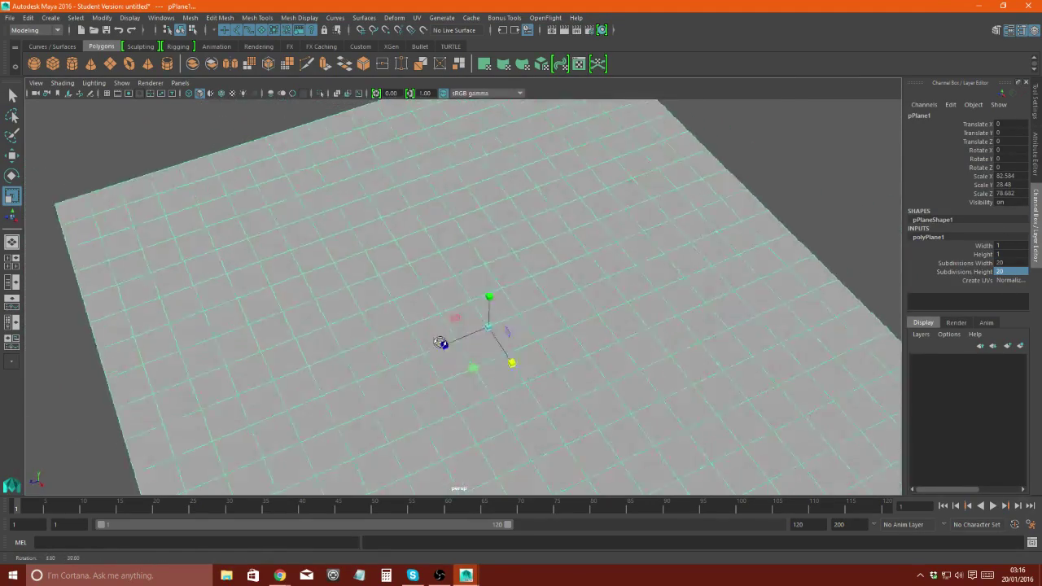
{"action": "mouse_move", "coordinate": [472, 204]}
{"action": "left_mouse_down"}
{"action": "mouse_move", "coordinate": [501, 225]}
{"action": "mouse_move", "coordinate": [519, 329]}
{"action": "left_mouse_up"}
{"action": "left_click", "coordinate": [519, 328]}
{"action": "scroll", "coordinate": [520, 329], "scroll_direction": "up", "scroll_amount": 3}
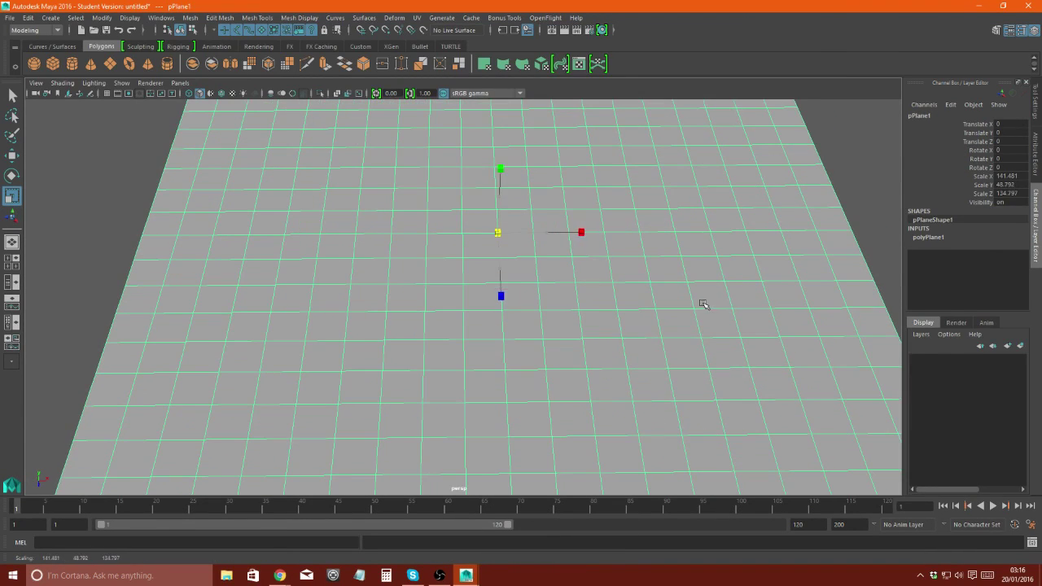
{"action": "left_click", "coordinate": [929, 237]}
{"action": "left_click", "coordinate": [999, 263]}
{"action": "type", "text": "3"}
{"action": "key", "text": "Tab"}
{"action": "key", "text": "Return"}
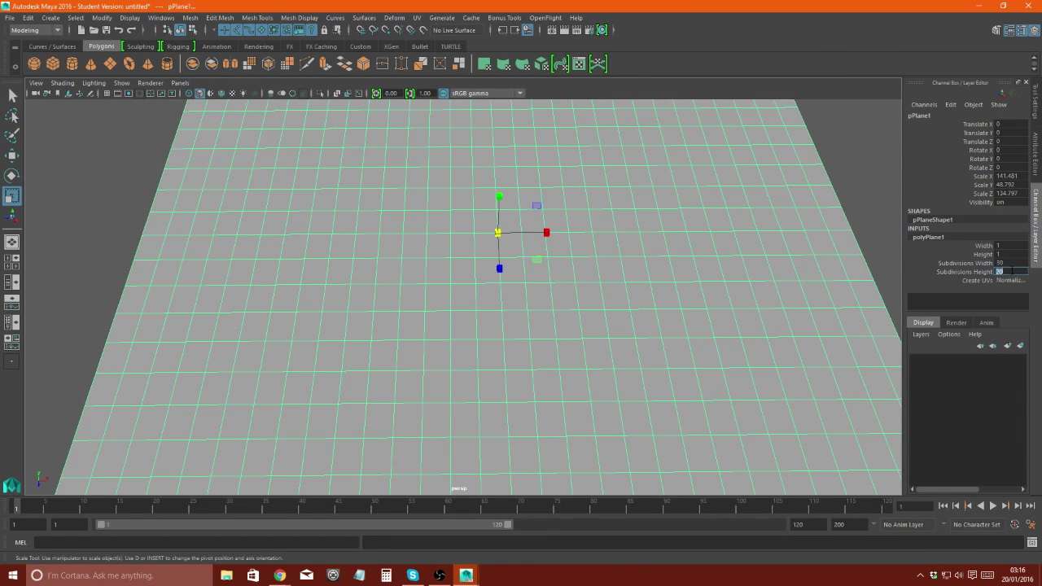
- Maximise the top view of the plane and begin picking its faces
{"action": "middle_click_drag", "start_coordinate": [258, 132], "coordinate": [356, 209], "text": "alt"}
{"action": "key", "text": "space"}
{"action": "key", "text": "space"}
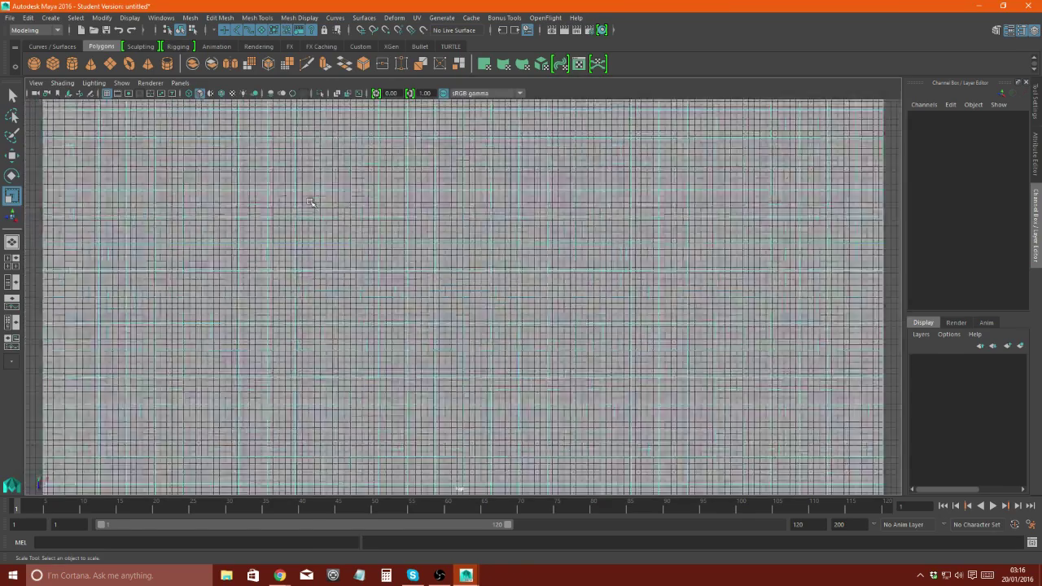
{"action": "key", "text": "a"}
{"action": "left_click", "coordinate": [324, 143]}
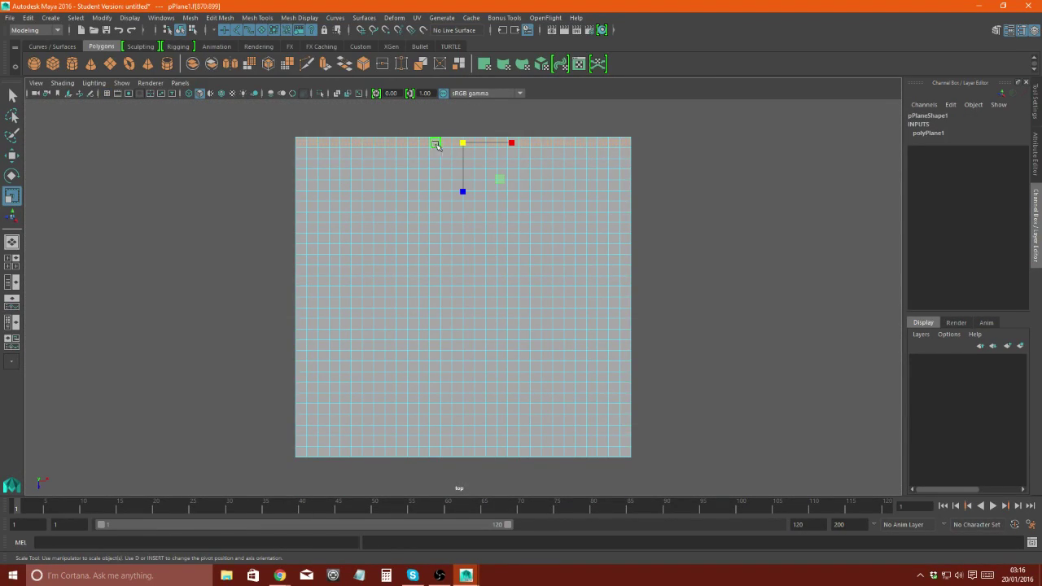
- Extrude the four corner face regions upward about 2.286 into raised blocks
{"action": "left_click", "coordinate": [293, 133]}
{"action": "left_click", "coordinate": [302, 142]}
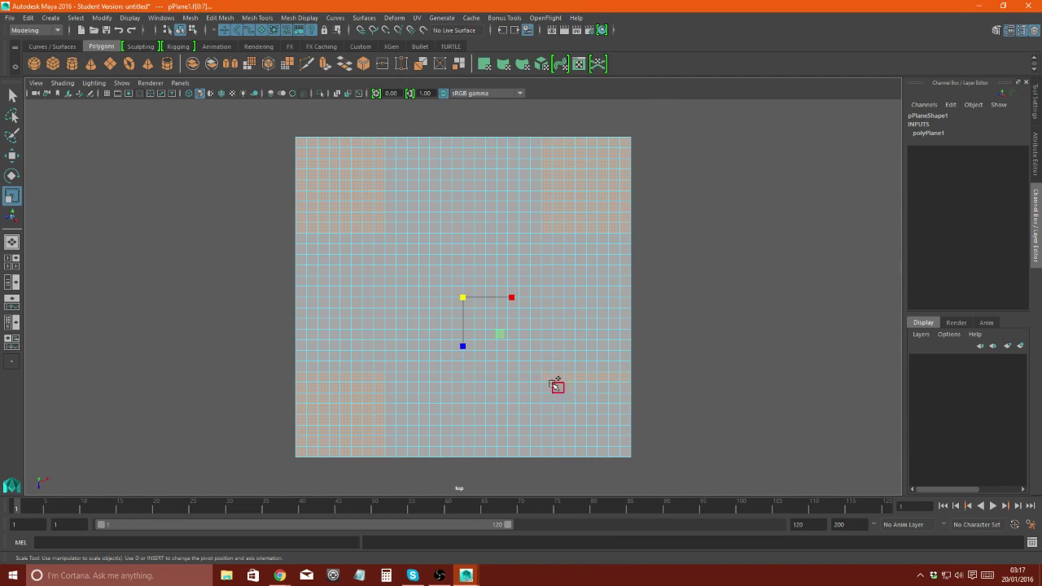
{"action": "key", "text": "space"}
{"action": "key", "text": "space"}
{"action": "left_click_drag", "start_coordinate": [579, 305], "coordinate": [511, 204], "text": "alt"}
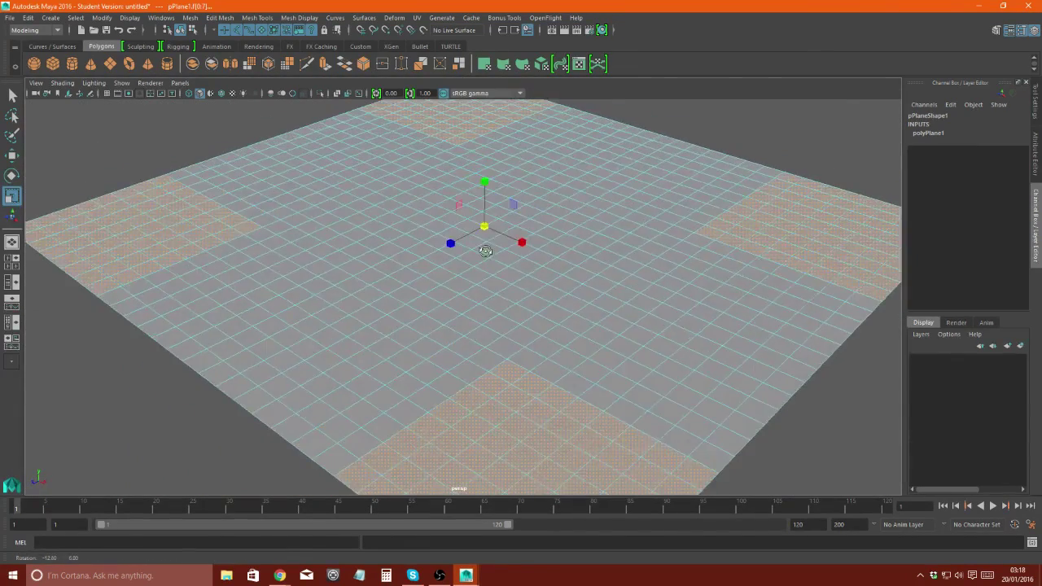
{"action": "left_click", "coordinate": [363, 63]}
{"action": "middle_click_drag", "start_coordinate": [560, 254], "coordinate": [560, 236]}
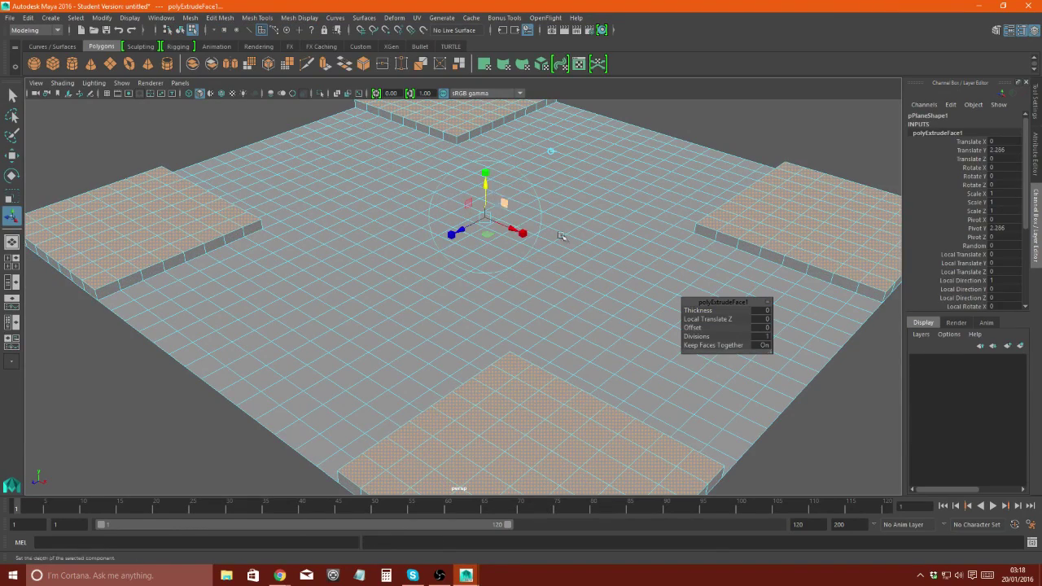
{"action": "left_click", "coordinate": [403, 171]}
- Select the top edge of a raised block
{"action": "scroll", "coordinate": [402, 244], "scroll_direction": "up", "scroll_amount": 5}
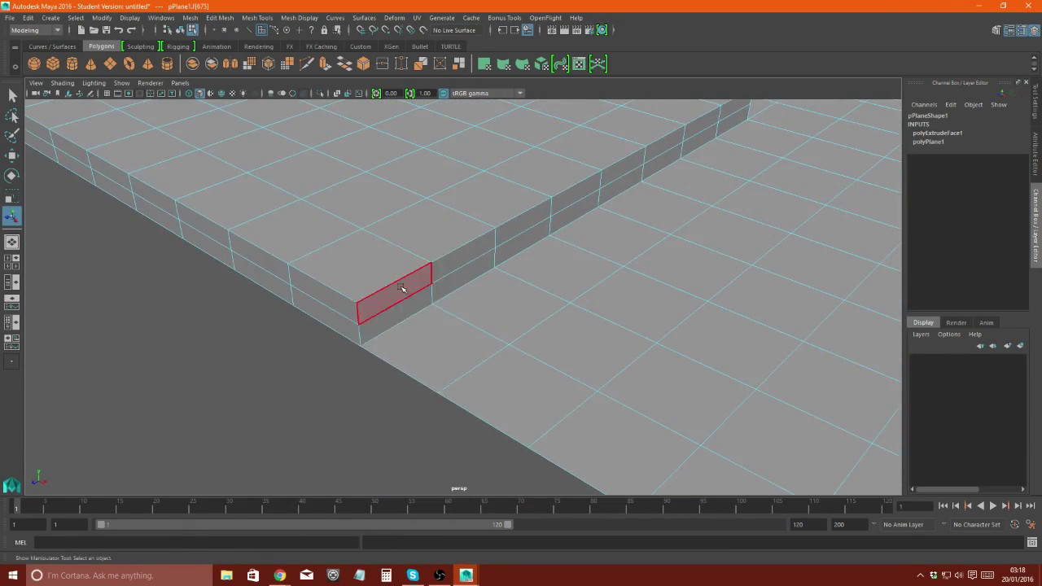
{"action": "key", "text": "F10"}
{"action": "left_click", "coordinate": [384, 284]}
{"action": "left_click_drag", "start_coordinate": [383, 284], "coordinate": [411, 228], "text": "alt"}
{"action": "scroll", "coordinate": [412, 229], "scroll_direction": "down", "scroll_amount": 6}
{"action": "scroll", "coordinate": [415, 272], "scroll_direction": "up", "scroll_amount": 2}
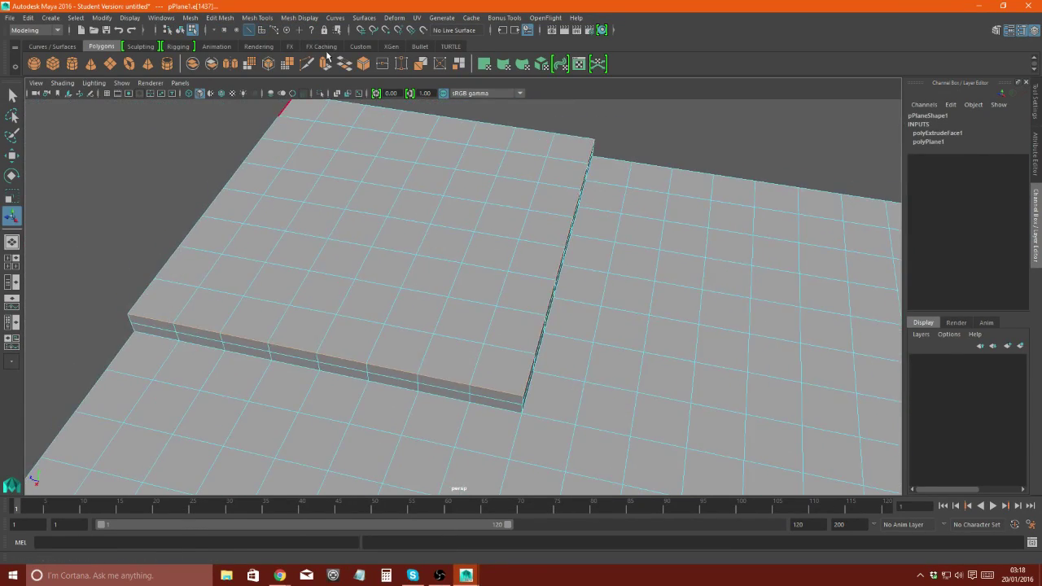
{"action": "left_click", "coordinate": [220, 18]}
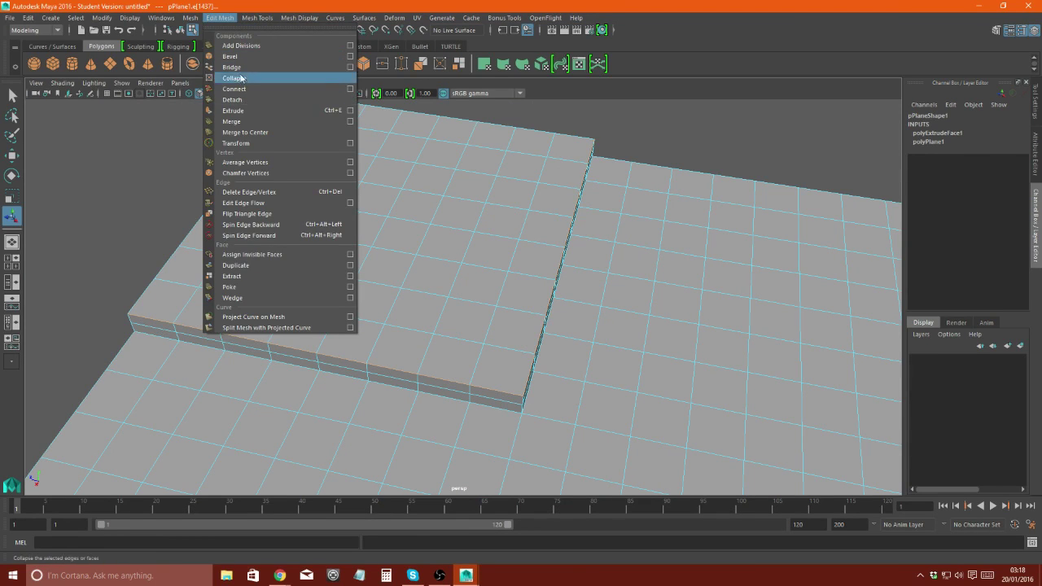
- Bevel the first raised block's top edge with a fraction of 1
{"action": "left_click", "coordinate": [236, 77]}
{"action": "scroll", "coordinate": [462, 289], "scroll_direction": "up", "scroll_amount": 3}
{"action": "left_click_drag", "start_coordinate": [696, 311], "coordinate": [686, 336]}
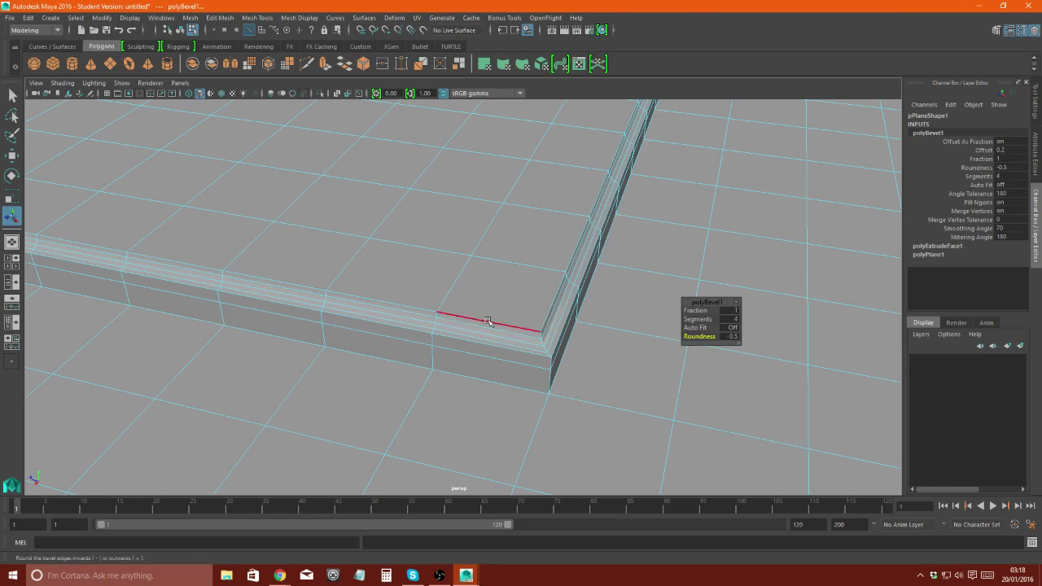
{"action": "scroll", "coordinate": [487, 322], "scroll_direction": "down", "scroll_amount": 5}
- Bevel another block's top edge with fraction 1 and 3 segments
{"action": "left_click_drag", "start_coordinate": [342, 307], "coordinate": [400, 254], "text": "alt"}
{"action": "left_click", "coordinate": [426, 252]}
{"action": "scroll", "coordinate": [368, 210], "scroll_direction": "down", "scroll_amount": 4}
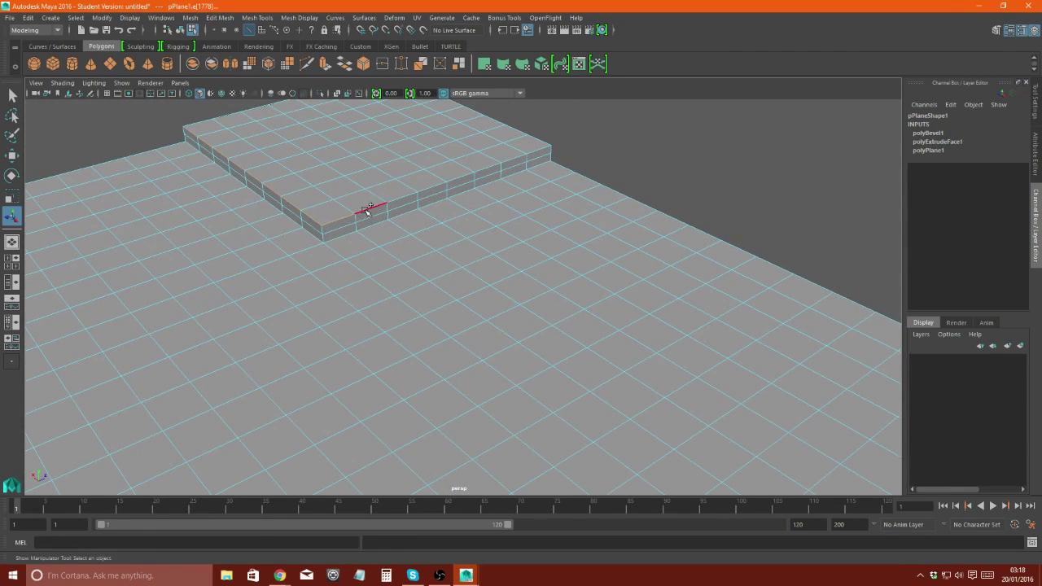
{"action": "key", "text": "ctrl+b"}
{"action": "mouse_move", "coordinate": [708, 310]}
{"action": "left_mouse_down"}
{"action": "mouse_move", "coordinate": [713, 319]}
{"action": "mouse_move", "coordinate": [325, 197]}
{"action": "mouse_move", "coordinate": [351, 180]}
{"action": "left_mouse_up"}
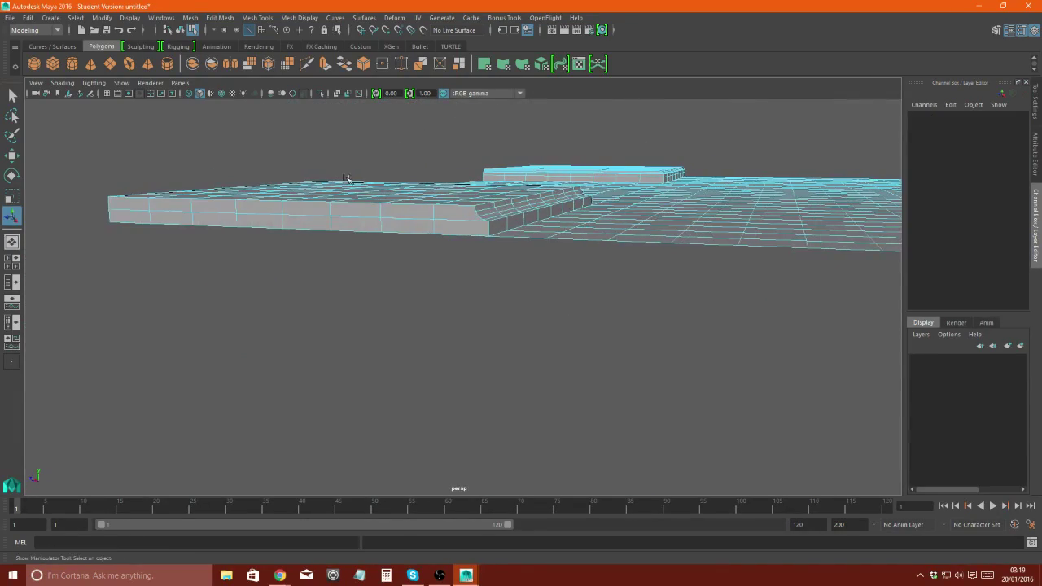
{"action": "key", "text": "ctrl+z"}
{"action": "mouse_move", "coordinate": [698, 310]}
{"action": "left_mouse_down", "text": "alt"}
{"action": "mouse_move", "coordinate": [807, 220]}
{"action": "mouse_move", "coordinate": [659, 268]}
{"action": "mouse_move", "coordinate": [550, 232]}
{"action": "left_mouse_up", "text": "alt"}
{"action": "right_click_drag", "start_coordinate": [301, 278], "coordinate": [351, 247], "text": "shift"}
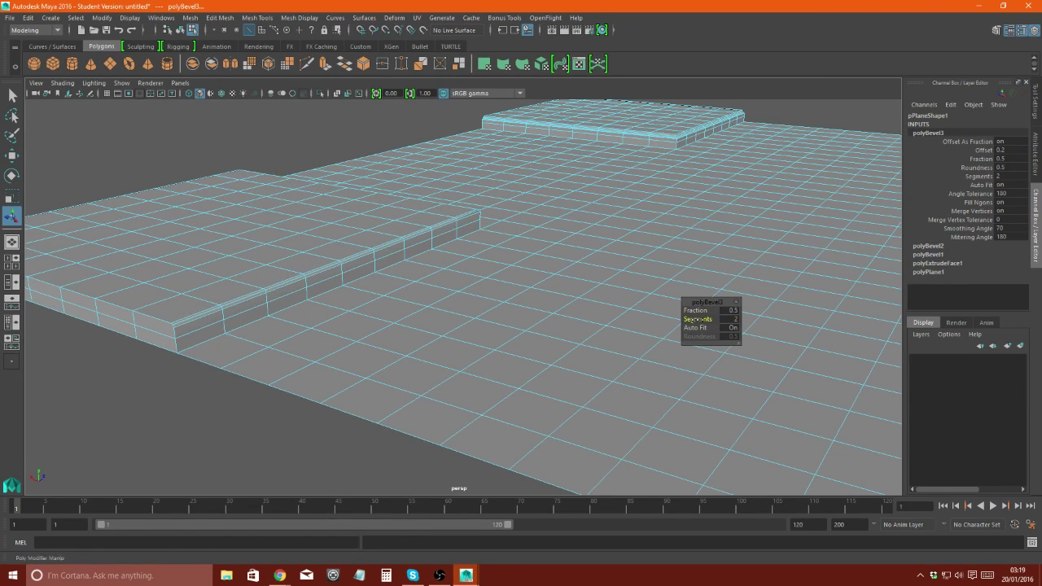
- Bevel the remaining slab's top edges at full fraction
{"action": "left_click_drag", "start_coordinate": [346, 326], "coordinate": [684, 319], "text": "alt"}
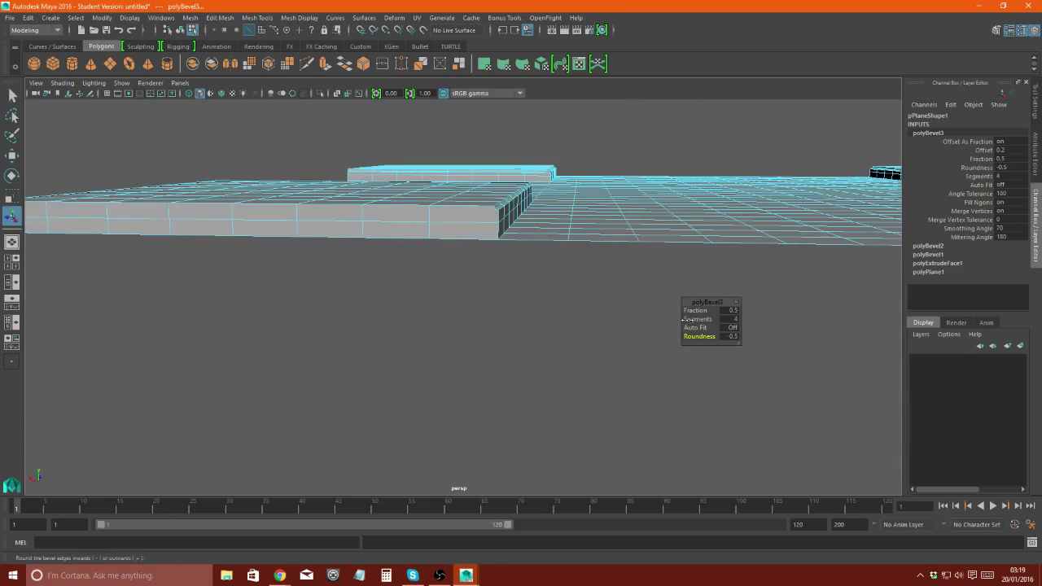
{"action": "left_click_drag", "start_coordinate": [764, 285], "coordinate": [425, 235], "text": "alt"}
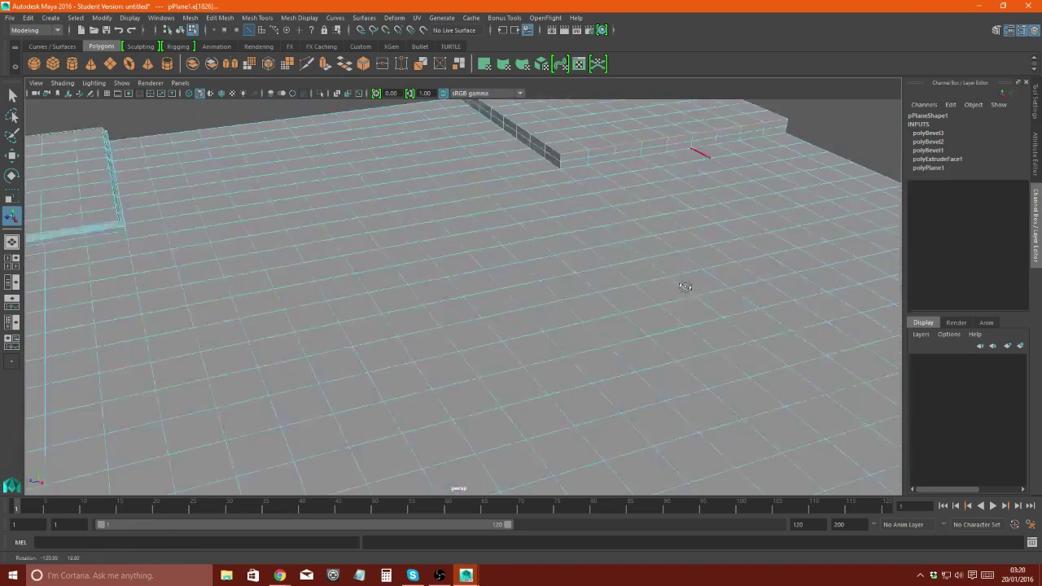
{"action": "key", "text": "ctrl+b"}
{"action": "scroll", "coordinate": [425, 235], "scroll_direction": "up", "scroll_amount": 3}
{"action": "left_click_drag", "start_coordinate": [707, 306], "coordinate": [709, 310]}
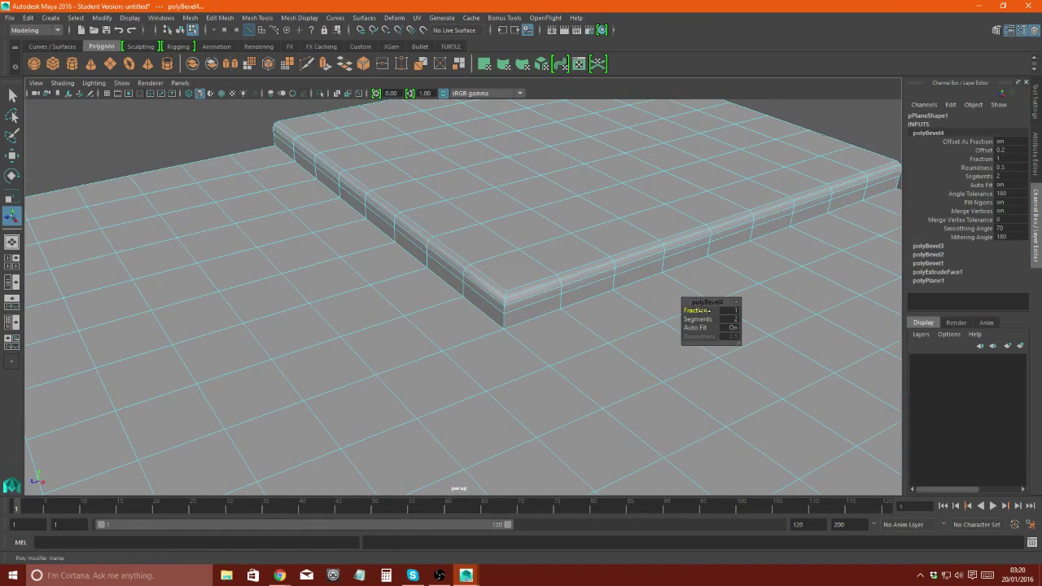
{"action": "mouse_move", "coordinate": [442, 308]}
{"action": "left_mouse_down", "text": "alt"}
{"action": "mouse_move", "coordinate": [532, 298]}
{"action": "mouse_move", "coordinate": [505, 348]}
{"action": "left_mouse_up", "text": "alt"}
{"action": "left_click", "coordinate": [497, 302]}
- Select all the cross-shaped road faces between the slabs in the top view
{"action": "key", "text": "space"}
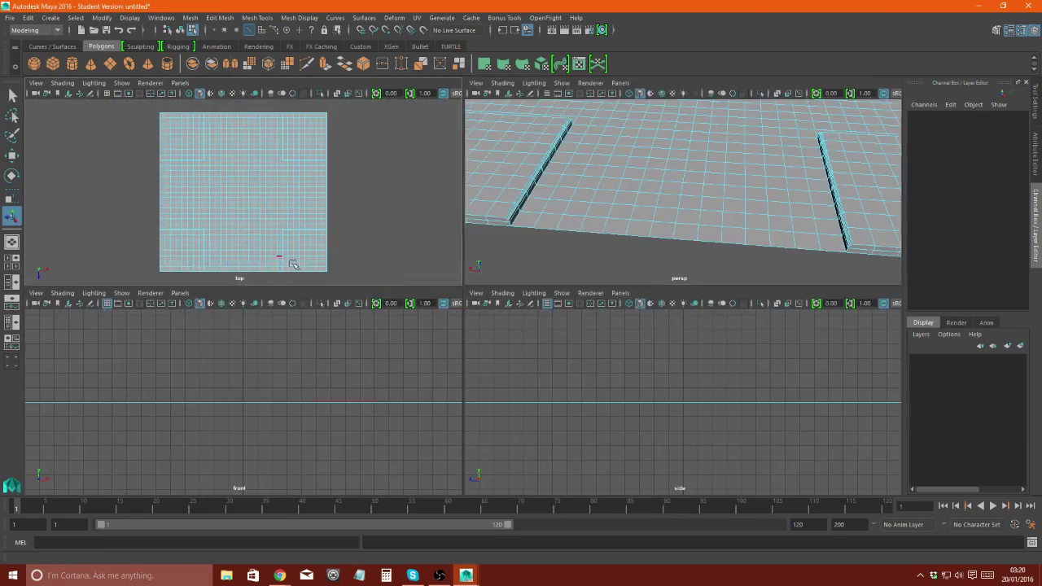
{"action": "key", "text": "space"}
{"action": "scroll", "coordinate": [488, 342], "scroll_direction": "up", "scroll_amount": 2}
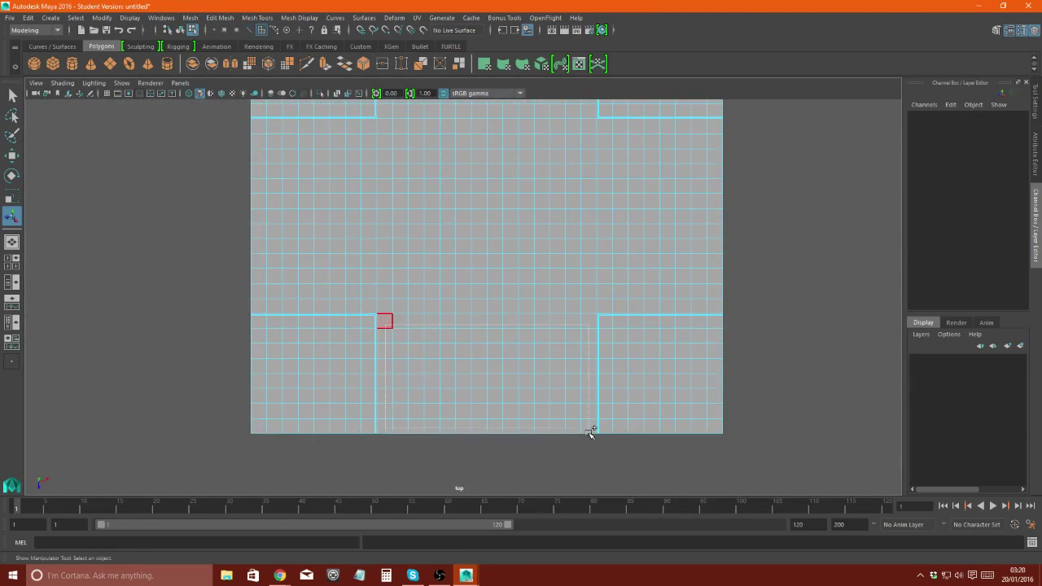
{"action": "left_click_drag", "start_coordinate": [591, 433], "coordinate": [589, 430]}
{"action": "left_click_drag", "start_coordinate": [714, 307], "coordinate": [714, 308]}
{"action": "middle_click_drag", "start_coordinate": [570, 203], "coordinate": [587, 381], "text": "alt"}
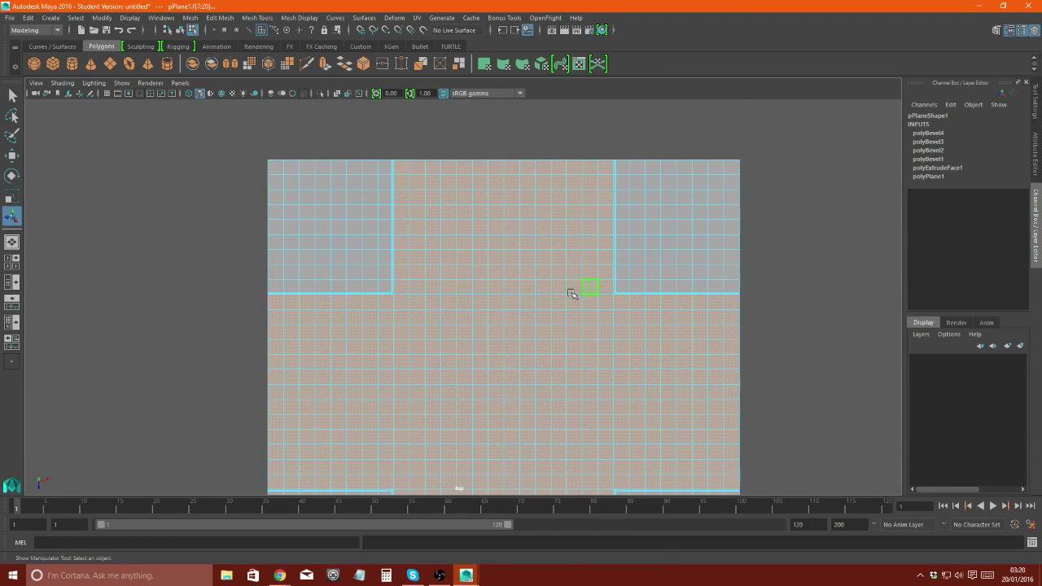
- Assign a new Lambert material (lambert2) to the road faces and darken its colour
{"action": "right_click_drag", "start_coordinate": [571, 293], "coordinate": [511, 530]}
{"action": "left_click", "coordinate": [428, 454]}
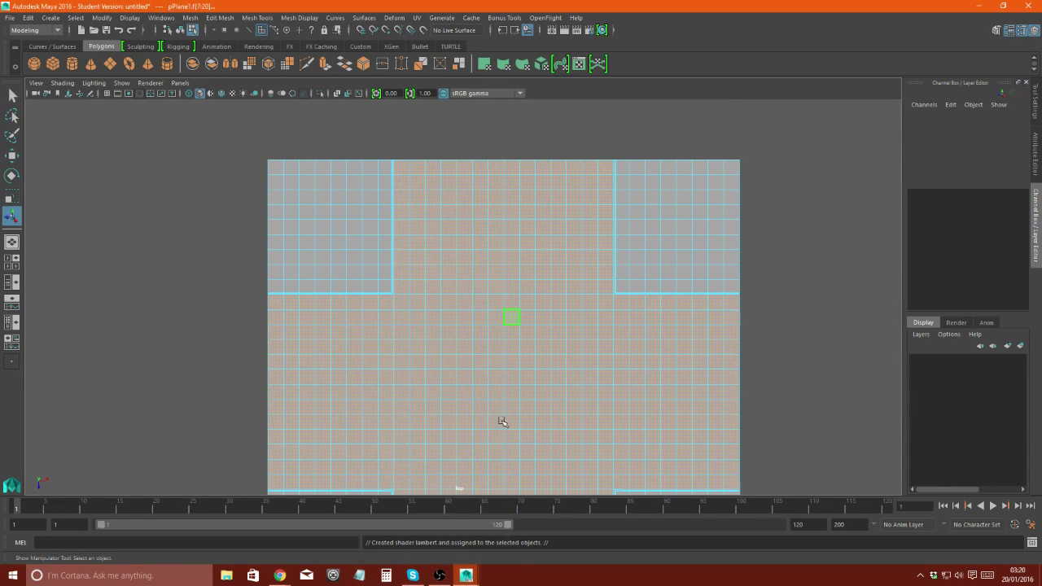
{"action": "left_click", "coordinate": [1023, 116]}
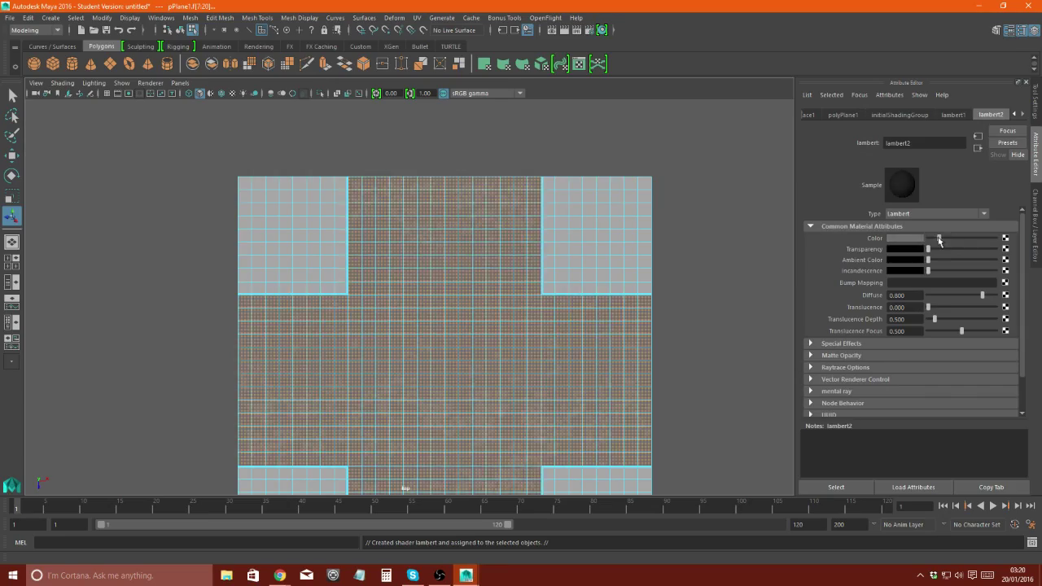
{"action": "left_click_drag", "start_coordinate": [949, 238], "coordinate": [916, 238]}
{"action": "left_click", "coordinate": [405, 330], "text": "alt"}
{"action": "key", "text": "space"}
{"action": "key", "text": "space"}
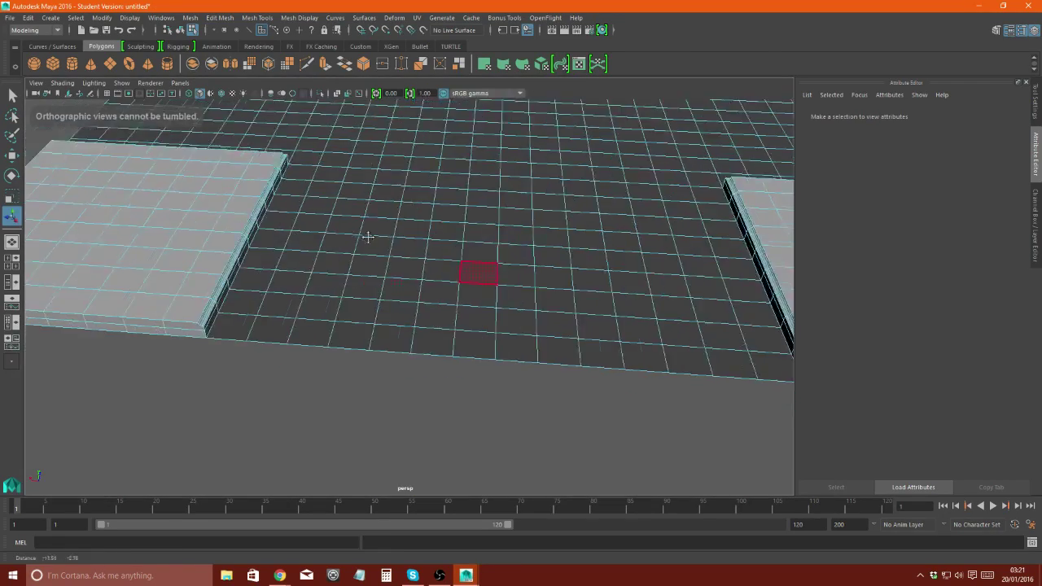
- Select the road plane and marquee-select its bottom border edges in the top view
{"action": "mouse_move", "coordinate": [477, 272]}
{"action": "left_mouse_down", "text": "alt"}
{"action": "mouse_move", "coordinate": [205, 277]}
{"action": "mouse_move", "coordinate": [443, 264]}
{"action": "left_mouse_up", "text": "alt"}
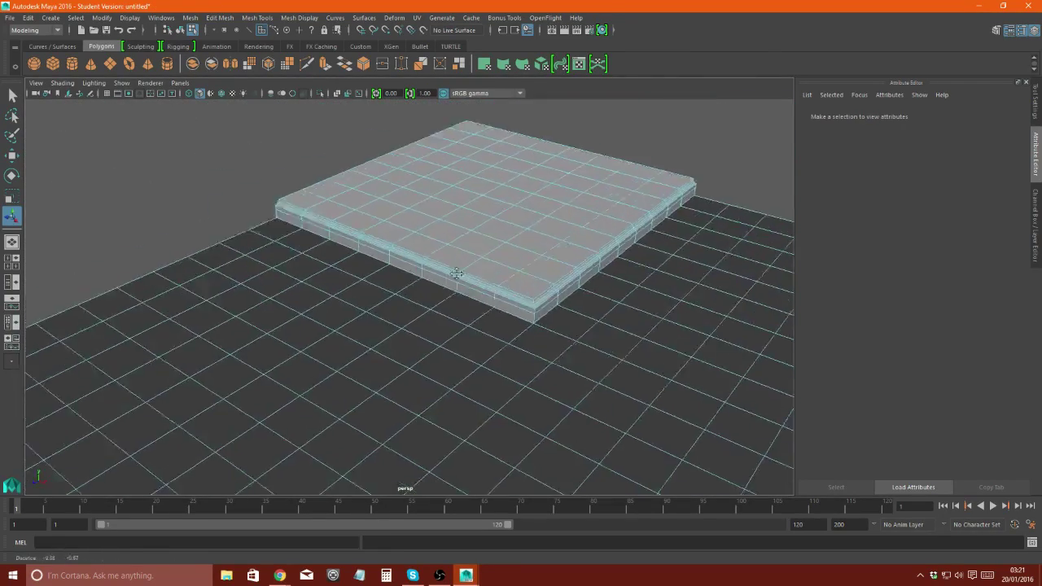
{"action": "mouse_move", "coordinate": [442, 264]}
{"action": "right_mouse_down", "text": "alt"}
{"action": "mouse_move", "coordinate": [375, 375]}
{"action": "mouse_move", "coordinate": [293, 305]}
{"action": "right_mouse_up", "text": "alt"}
{"action": "key", "text": "F8"}
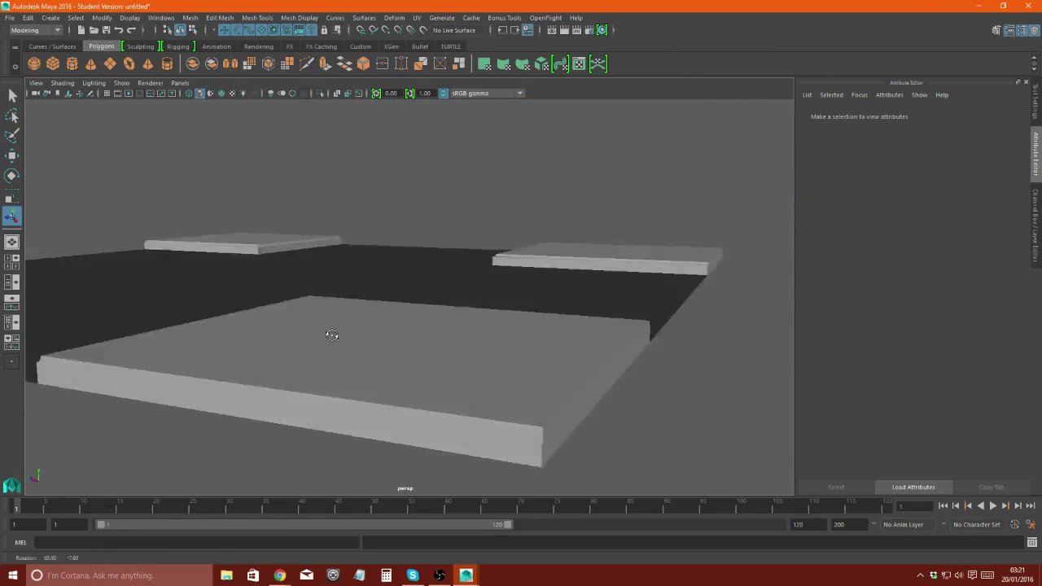
{"action": "mouse_move", "coordinate": [333, 334]}
{"action": "left_mouse_down", "text": "alt"}
{"action": "mouse_move", "coordinate": [280, 318]}
{"action": "mouse_move", "coordinate": [204, 361]}
{"action": "mouse_move", "coordinate": [277, 350]}
{"action": "mouse_move", "coordinate": [354, 386]}
{"action": "mouse_move", "coordinate": [360, 302]}
{"action": "mouse_move", "coordinate": [472, 295]}
{"action": "left_mouse_up", "text": "alt"}
{"action": "left_click", "coordinate": [260, 300]}
{"action": "key", "text": "F10"}
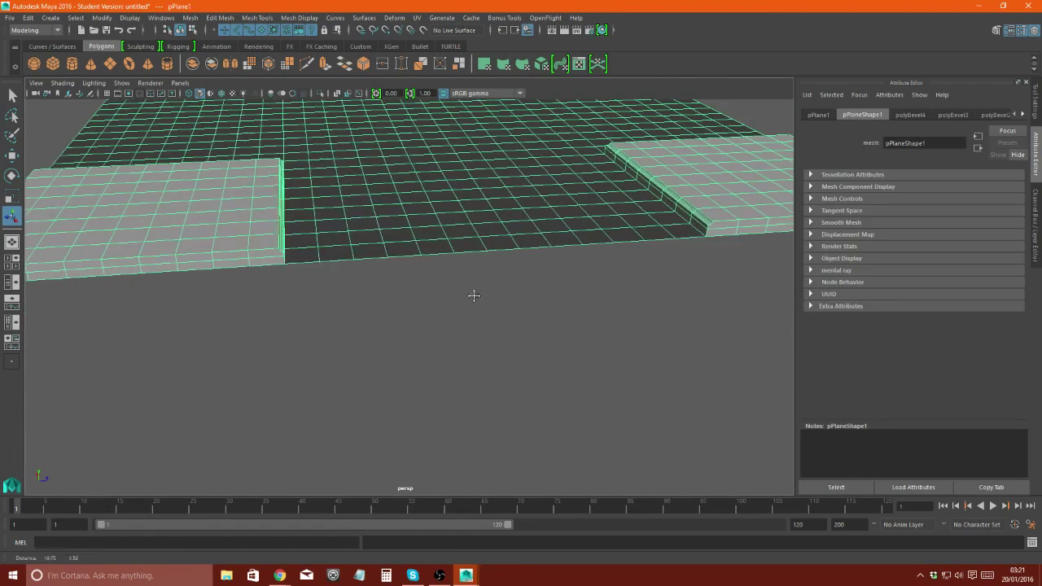
{"action": "key", "text": "space"}
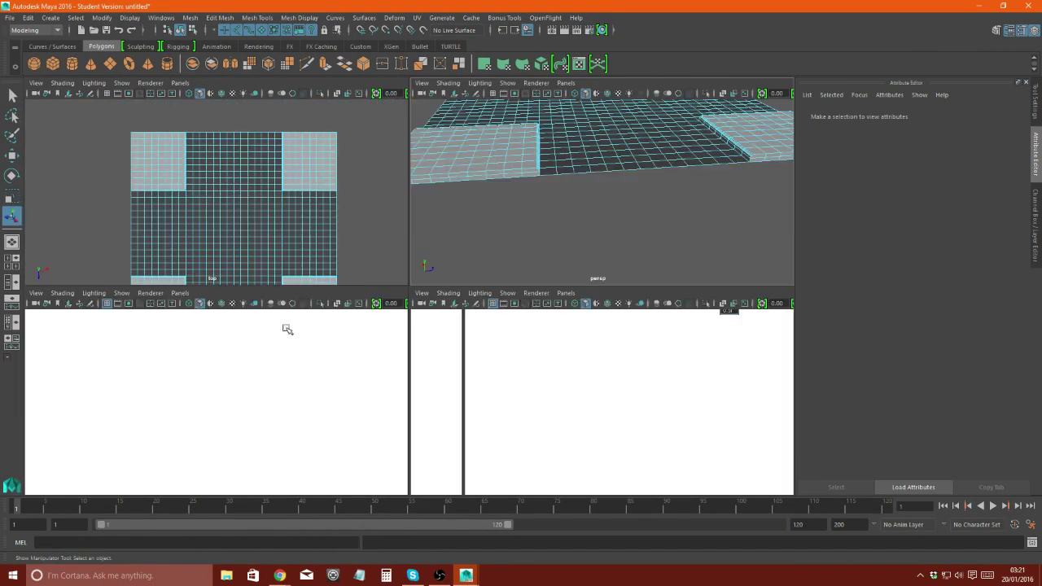
{"action": "key", "text": "space"}
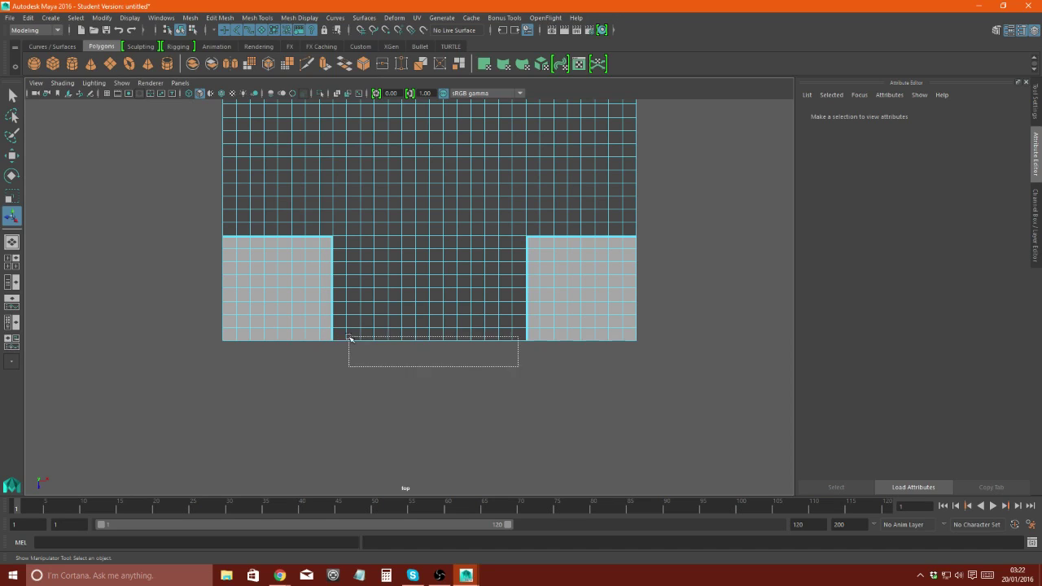
{"action": "left_click_drag", "start_coordinate": [340, 332], "coordinate": [471, 335]}
- Extrude the bottom border edges downward into a long, segmented road strip
{"action": "key", "text": "ctrl+e"}
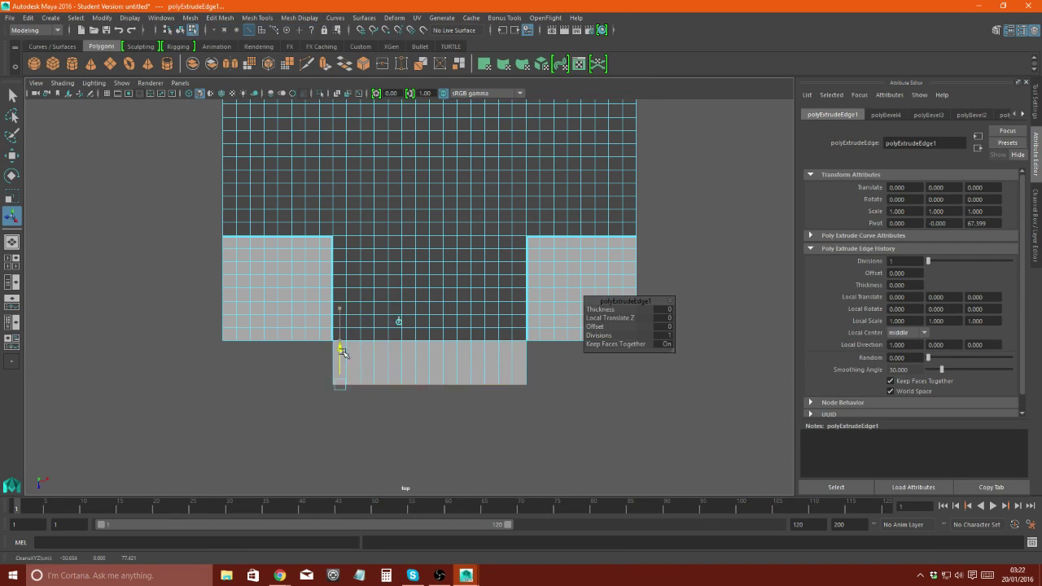
{"action": "left_click_drag", "start_coordinate": [345, 354], "coordinate": [344, 453]}
{"action": "middle_click_drag", "start_coordinate": [345, 453], "coordinate": [356, 302], "text": "alt"}
{"action": "left_click_drag", "start_coordinate": [355, 302], "coordinate": [346, 464]}
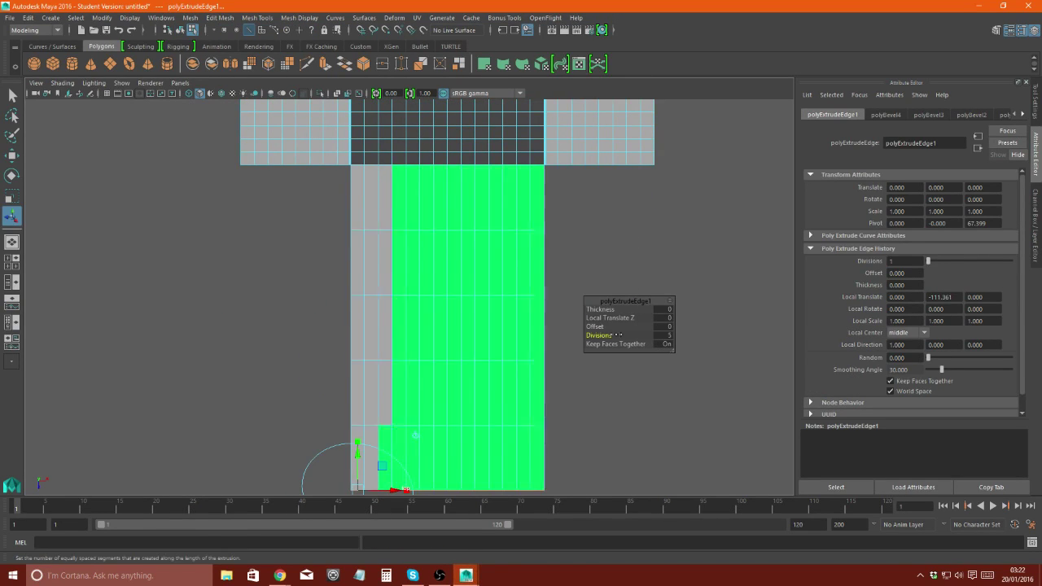
{"action": "left_click", "coordinate": [693, 340]}
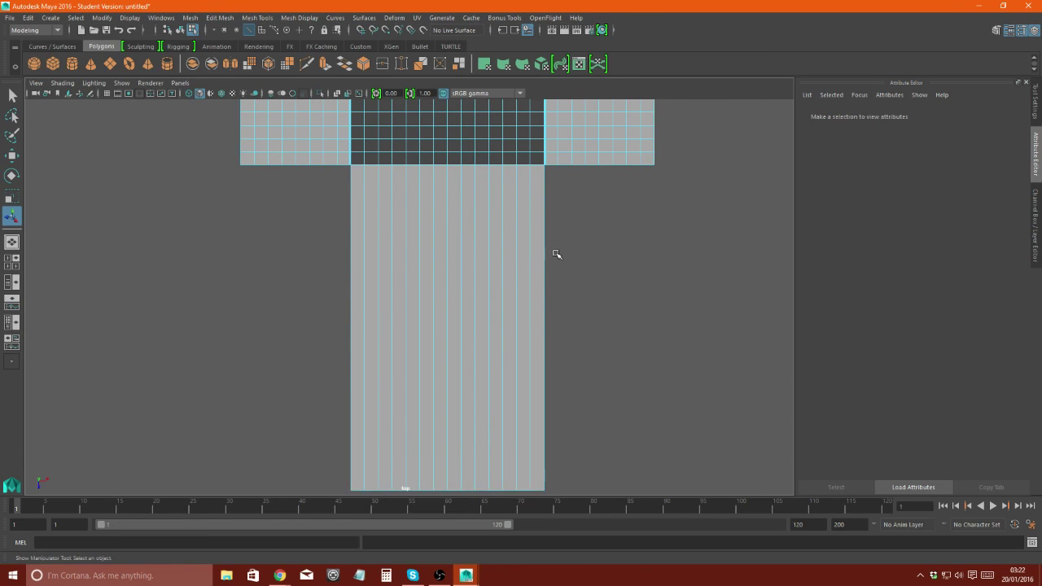
- Extrude the road's left border edges out into a long strip
{"action": "mouse_move", "coordinate": [455, 168]}
{"action": "middle_mouse_down", "text": "alt"}
{"action": "mouse_move", "coordinate": [527, 405]}
{"action": "mouse_move", "coordinate": [562, 444]}
{"action": "middle_mouse_up", "text": "alt"}
{"action": "mouse_move", "coordinate": [335, 170]}
{"action": "left_mouse_down"}
{"action": "mouse_move", "coordinate": [358, 333]}
{"action": "mouse_move", "coordinate": [37, 302]}
{"action": "left_mouse_up"}
{"action": "key", "text": "ctrl+e"}
{"action": "scroll", "coordinate": [36, 301], "scroll_direction": "down", "scroll_amount": 2}
{"action": "left_click_drag", "start_coordinate": [220, 314], "coordinate": [117, 317]}
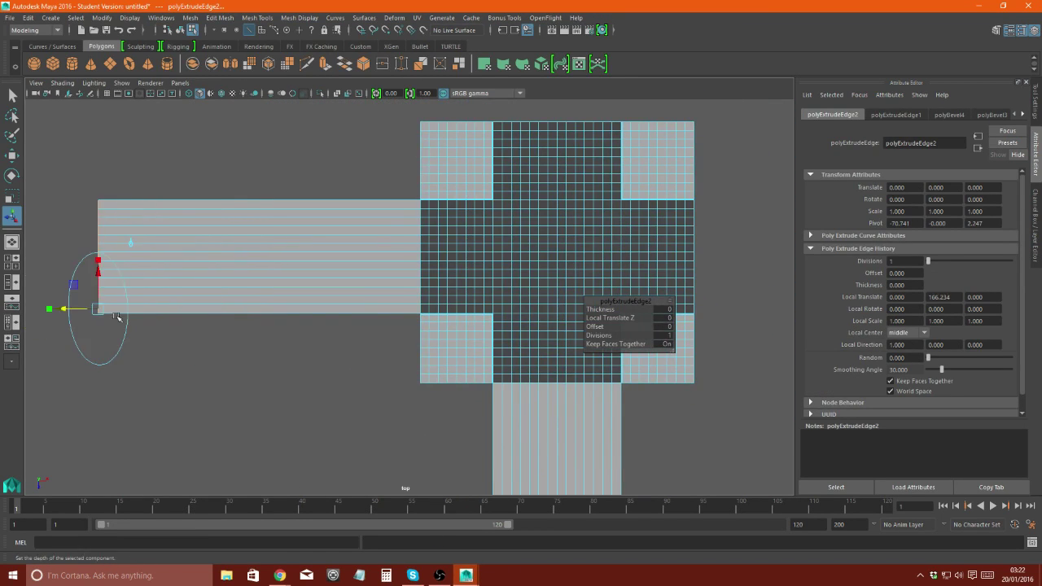
- Extrude the right and top border edges outward into strips, completing the four-armed crossroads
{"action": "left_click_drag", "start_coordinate": [701, 307], "coordinate": [688, 295]}
{"action": "key", "text": "ctrl+e"}
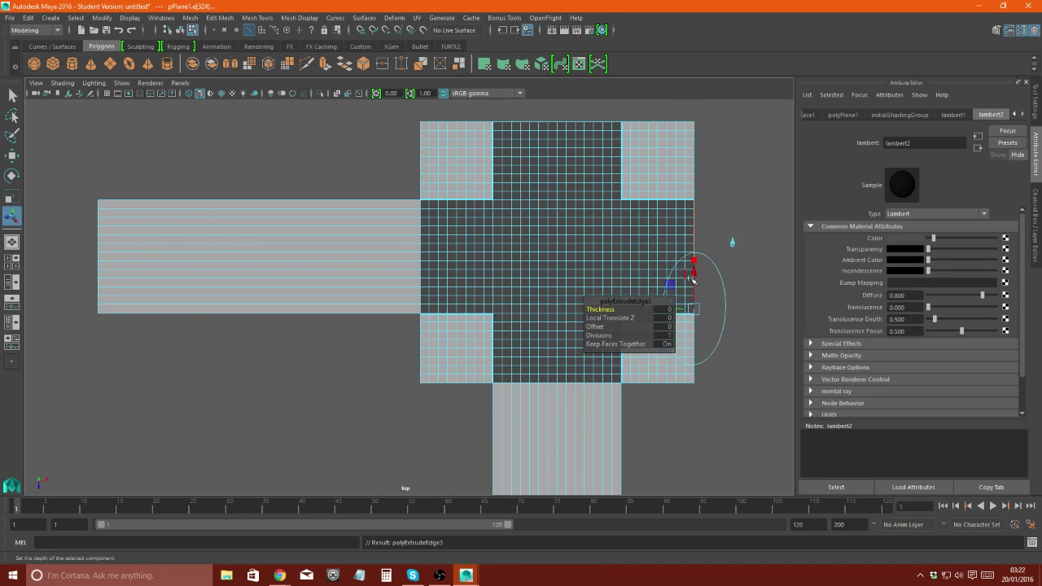
{"action": "middle_click_drag", "start_coordinate": [733, 233], "coordinate": [635, 163], "text": "alt"}
{"action": "left_click_drag", "start_coordinate": [635, 203], "coordinate": [781, 204]}
{"action": "middle_click_drag", "start_coordinate": [554, 245], "coordinate": [420, 352], "text": "alt"}
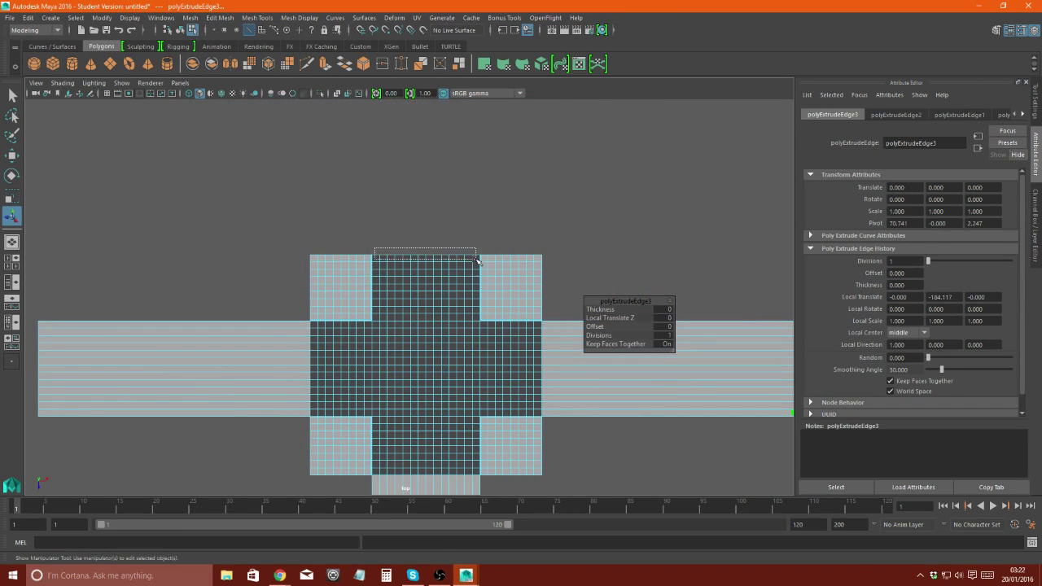
{"action": "mouse_move", "coordinate": [478, 260]}
{"action": "left_mouse_down"}
{"action": "mouse_move", "coordinate": [376, 258]}
{"action": "mouse_move", "coordinate": [381, 75]}
{"action": "left_mouse_up"}
{"action": "key", "text": "ctrl+e"}
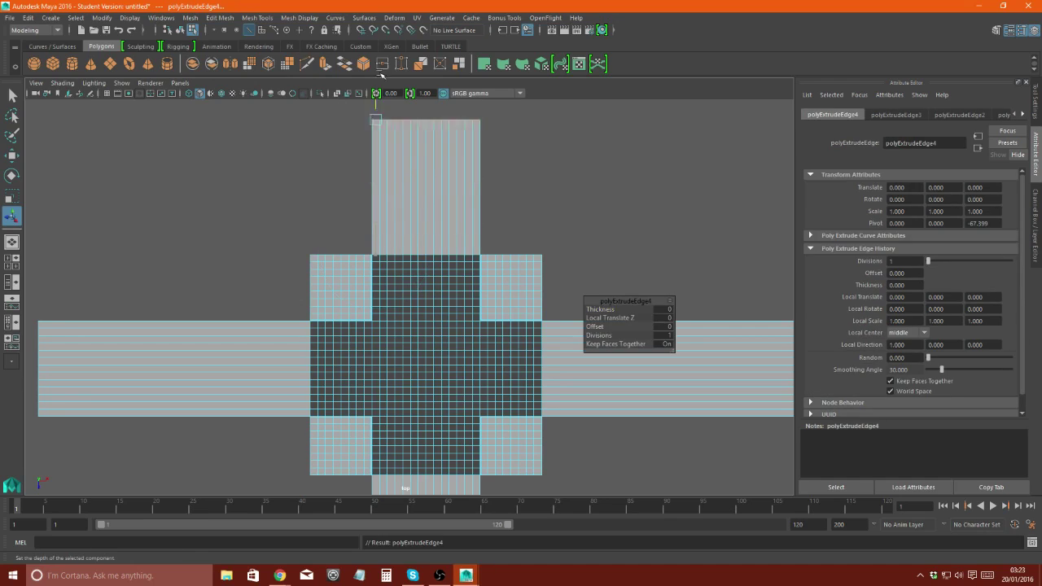
{"action": "key", "text": "space"}
{"action": "key", "text": "space"}
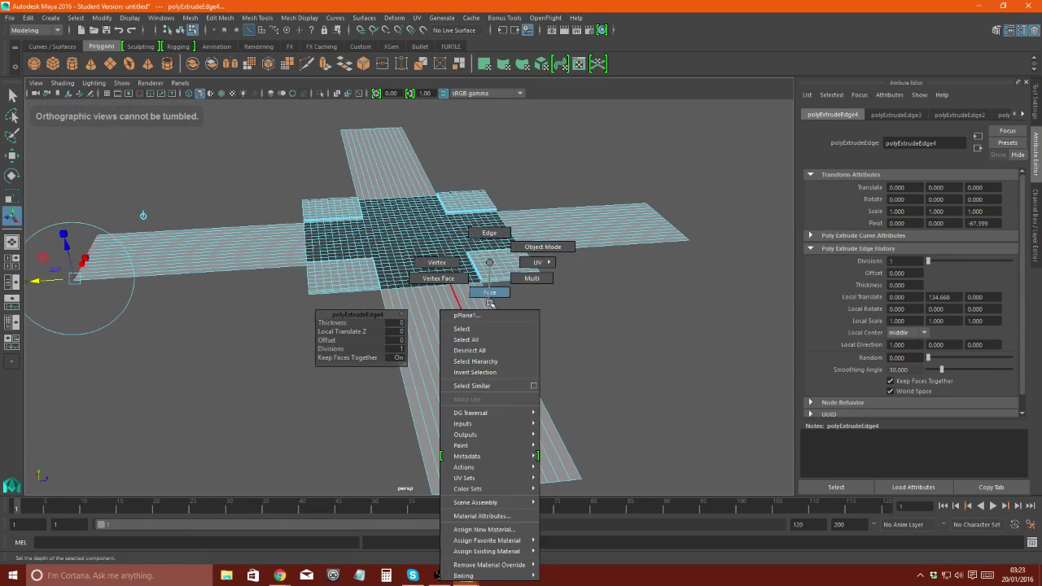
- Assign the existing lambert2 road material to the extended road strip faces
{"action": "right_click_drag", "start_coordinate": [456, 280], "coordinate": [303, 163]}
{"action": "right_click_drag", "start_coordinate": [442, 260], "coordinate": [439, 321]}
{"action": "left_click_drag", "start_coordinate": [440, 321], "coordinate": [521, 269], "text": "alt"}
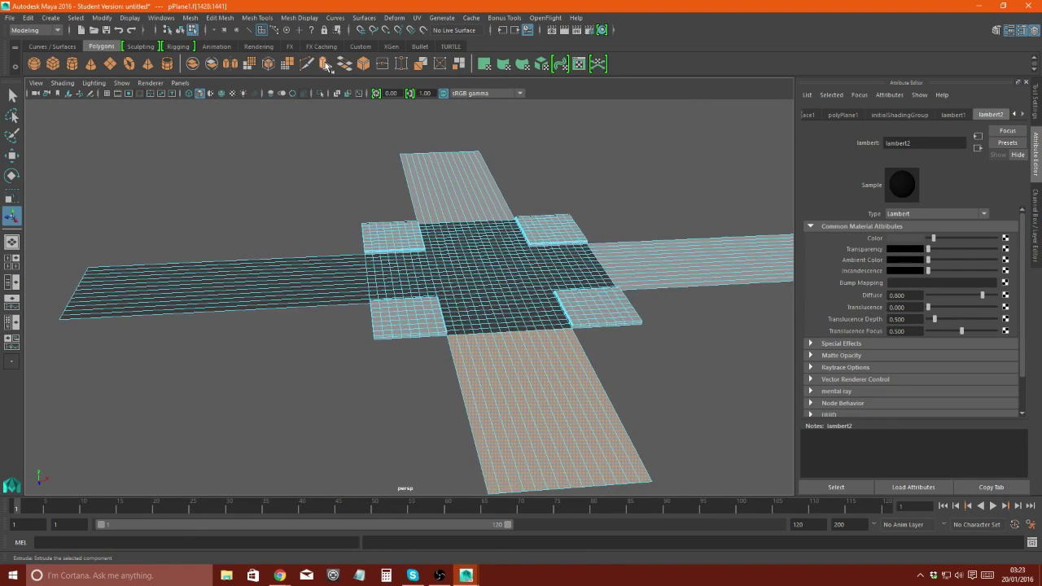
{"action": "right_click_drag", "start_coordinate": [526, 262], "coordinate": [530, 553]}
{"action": "mouse_move", "coordinate": [530, 554]}
{"action": "left_mouse_down", "text": "alt"}
{"action": "mouse_move", "coordinate": [531, 414]}
{"action": "mouse_move", "coordinate": [465, 353]}
{"action": "left_mouse_up", "text": "alt"}
{"action": "right_click_drag", "start_coordinate": [461, 263], "coordinate": [442, 551]}
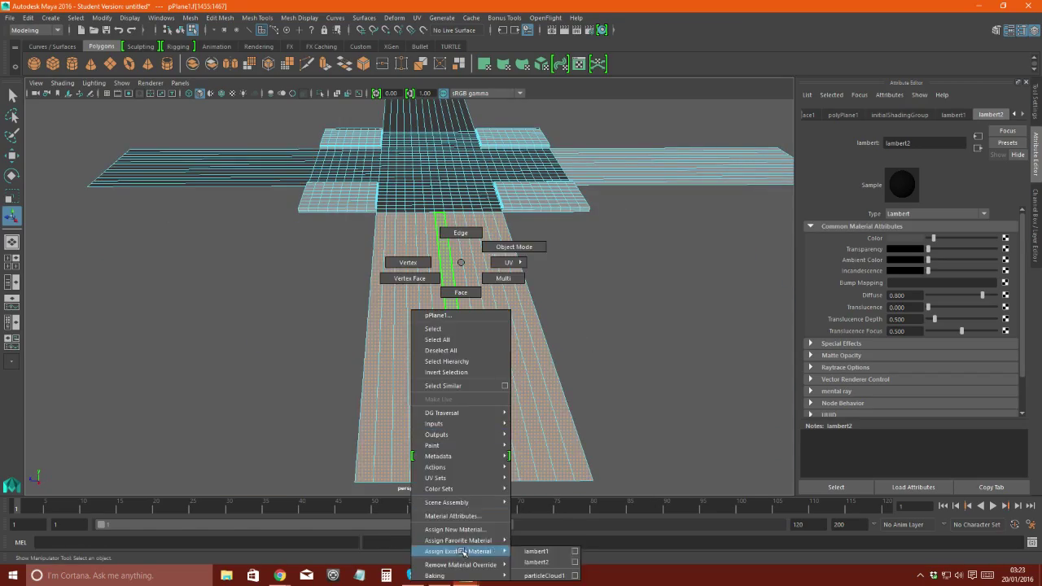
{"action": "mouse_move", "coordinate": [442, 551]}
{"action": "left_mouse_down", "text": "alt"}
{"action": "mouse_move", "coordinate": [533, 306]}
{"action": "mouse_move", "coordinate": [399, 261]}
{"action": "left_mouse_up", "text": "alt"}
{"action": "right_click_drag", "start_coordinate": [399, 261], "coordinate": [392, 454]}
{"action": "left_click", "coordinate": [572, 339]}
- Select a face on the front side of a sidewalk slab
{"action": "mouse_move", "coordinate": [573, 339]}
{"action": "left_mouse_down", "text": "alt"}
{"action": "mouse_move", "coordinate": [161, 335]}
{"action": "mouse_move", "coordinate": [388, 222]}
{"action": "left_mouse_up", "text": "alt"}
{"action": "scroll", "coordinate": [389, 222], "scroll_direction": "up", "scroll_amount": 5}
{"action": "left_click", "coordinate": [325, 244]}
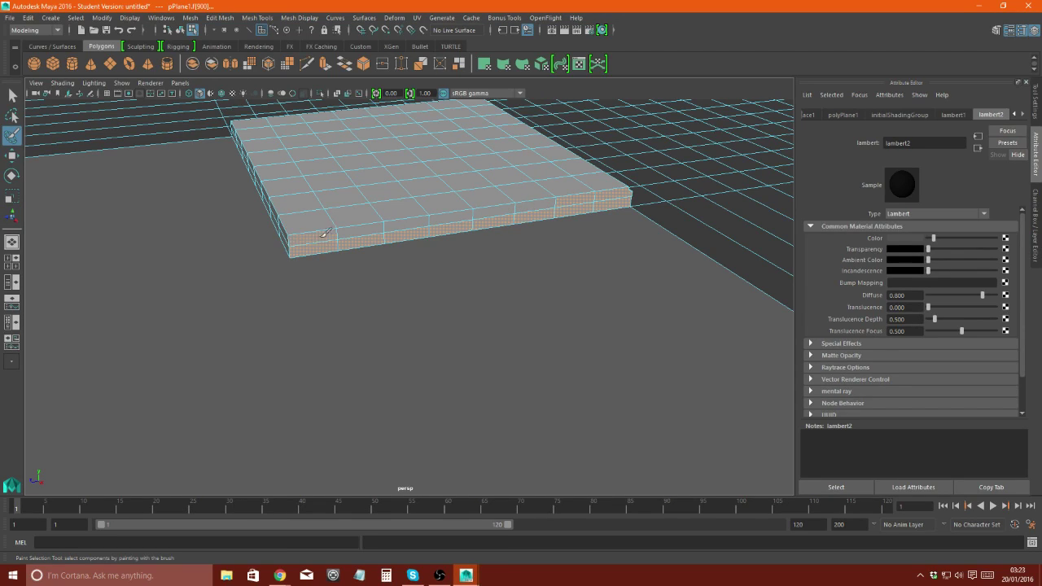
- Add the neighbouring side face and extrude the slab's side faces far outward
{"action": "scroll", "coordinate": [324, 234], "scroll_direction": "up", "scroll_amount": 4}
{"action": "left_click", "coordinate": [342, 339]}
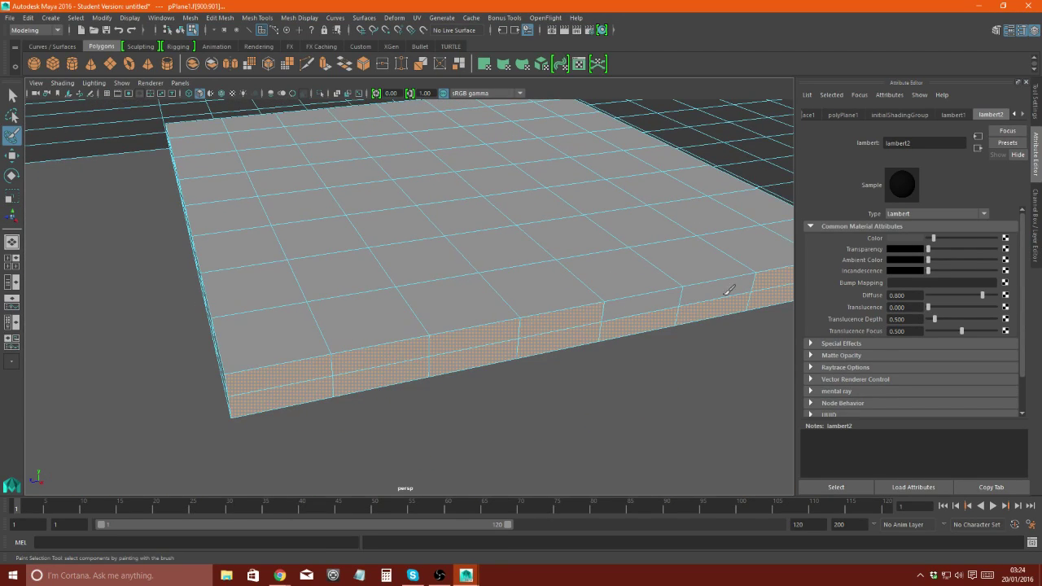
{"action": "scroll", "coordinate": [508, 290], "scroll_direction": "down", "scroll_amount": 5}
{"action": "left_click_drag", "start_coordinate": [507, 291], "coordinate": [535, 302], "text": "alt"}
{"action": "scroll", "coordinate": [285, 252], "scroll_direction": "up", "scroll_amount": 5}
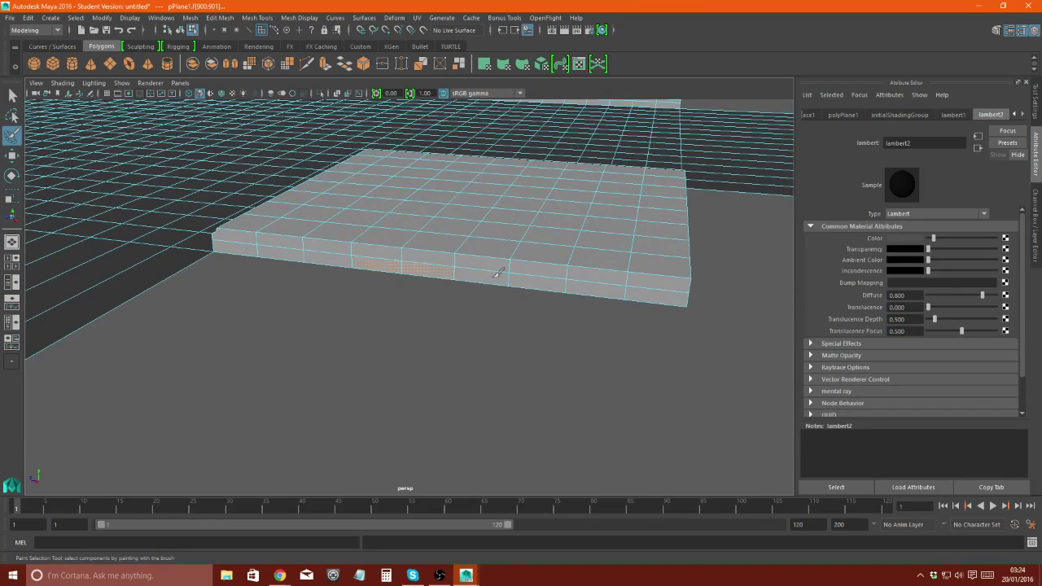
{"action": "scroll", "coordinate": [303, 271], "scroll_direction": "down", "scroll_amount": 5}
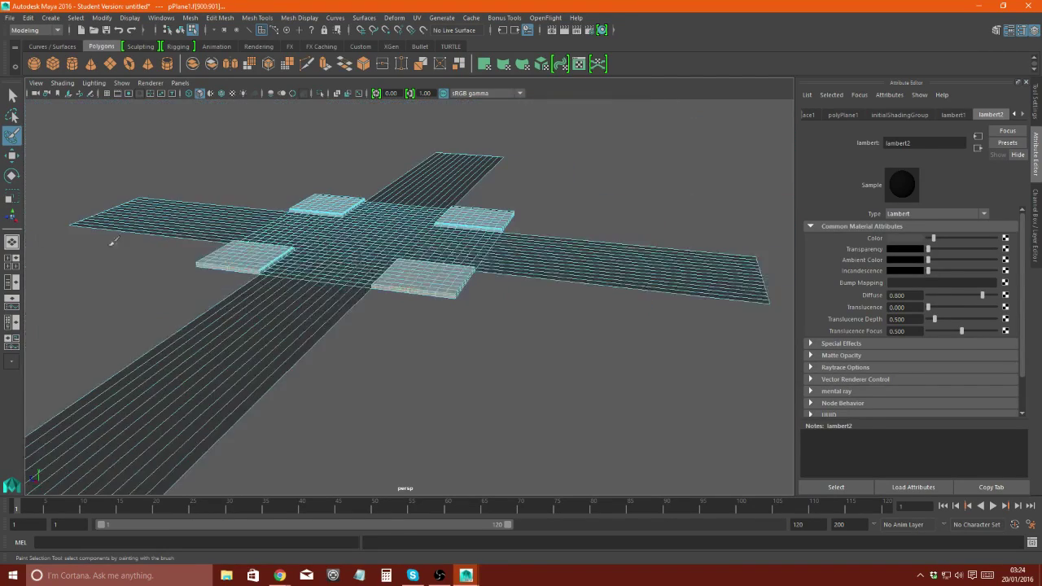
{"action": "key", "text": "ctrl+e"}
{"action": "left_click_drag", "start_coordinate": [374, 221], "coordinate": [71, 224]}
{"action": "left_click", "coordinate": [70, 224]}
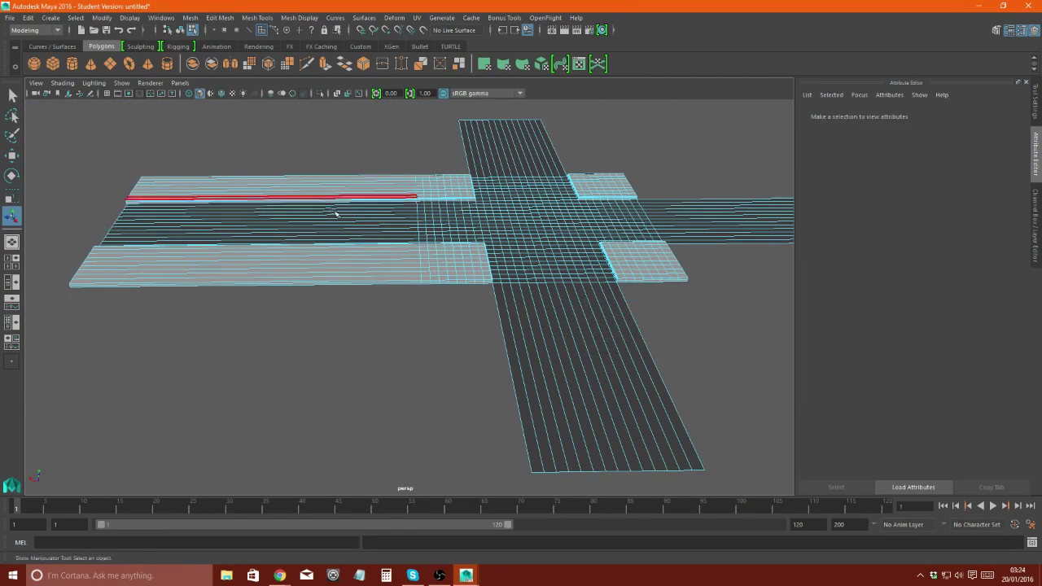
- Extrude the faces along another slab's front edge
{"action": "left_click_drag", "start_coordinate": [337, 214], "coordinate": [372, 233], "text": "alt"}
{"action": "scroll", "coordinate": [400, 277], "scroll_direction": "up", "scroll_amount": 5}
{"action": "key", "text": "ctrl+e"}
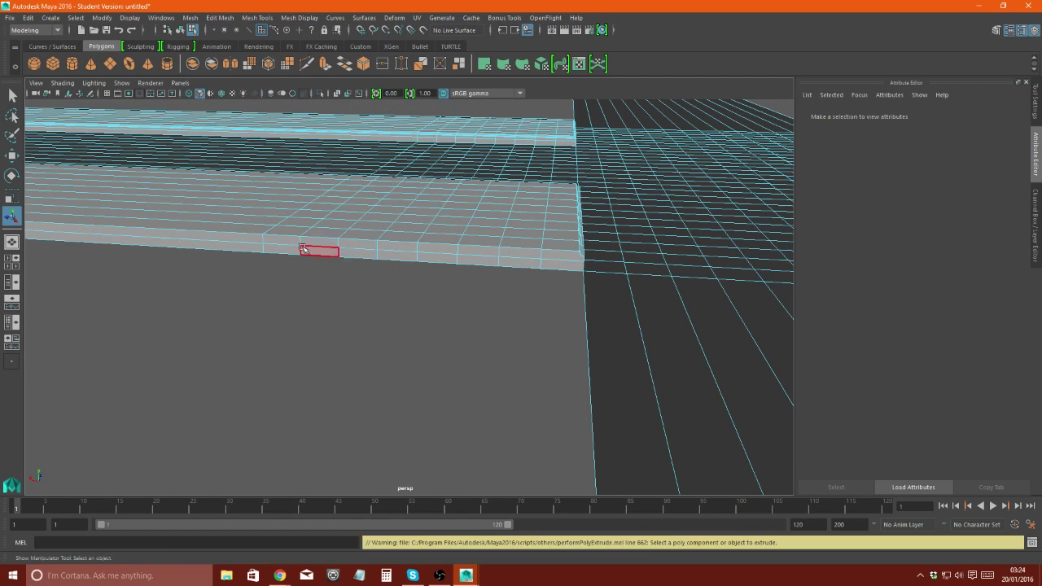
{"action": "left_click", "coordinate": [290, 242]}
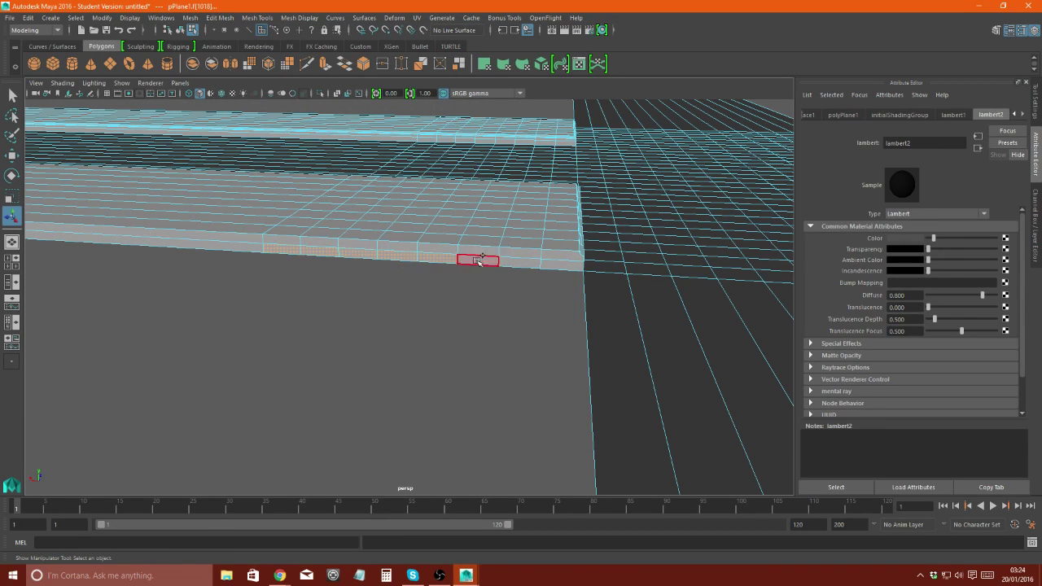
{"action": "mouse_move", "coordinate": [285, 240]}
{"action": "left_mouse_down", "text": "alt"}
{"action": "mouse_move", "coordinate": [487, 248]}
{"action": "mouse_move", "coordinate": [326, 220]}
{"action": "mouse_move", "coordinate": [140, 217]}
{"action": "left_mouse_up", "text": "alt"}
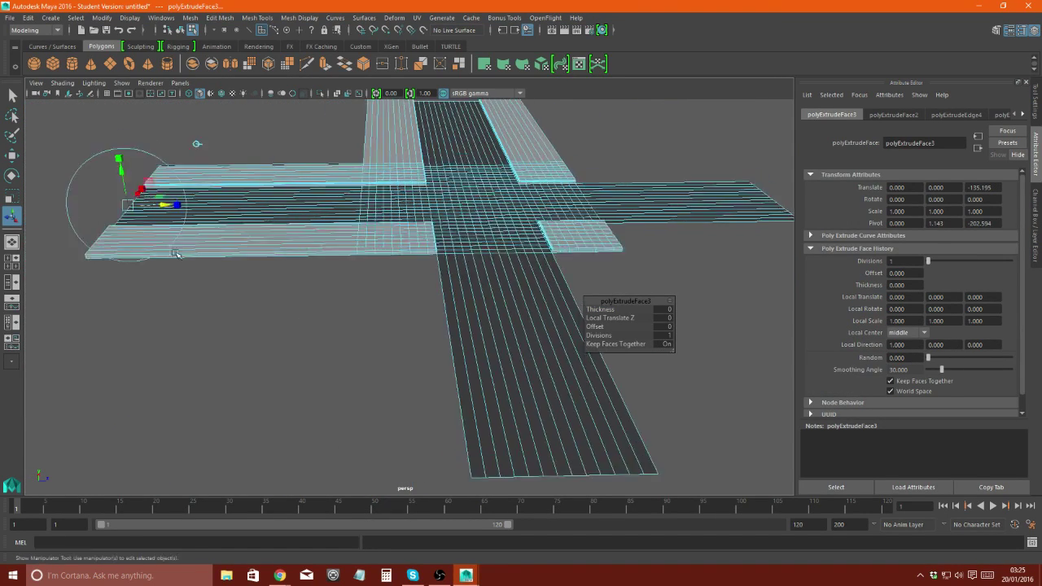
{"action": "right_click_drag", "start_coordinate": [54, 219], "coordinate": [320, 232], "text": "alt"}
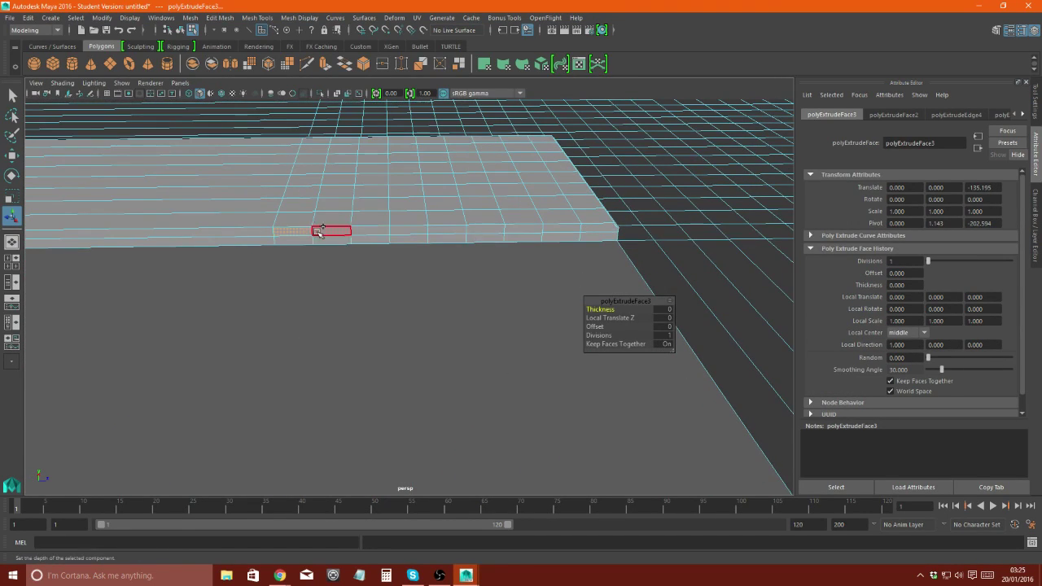
{"action": "left_click_drag", "start_coordinate": [507, 256], "coordinate": [399, 232], "text": "alt"}
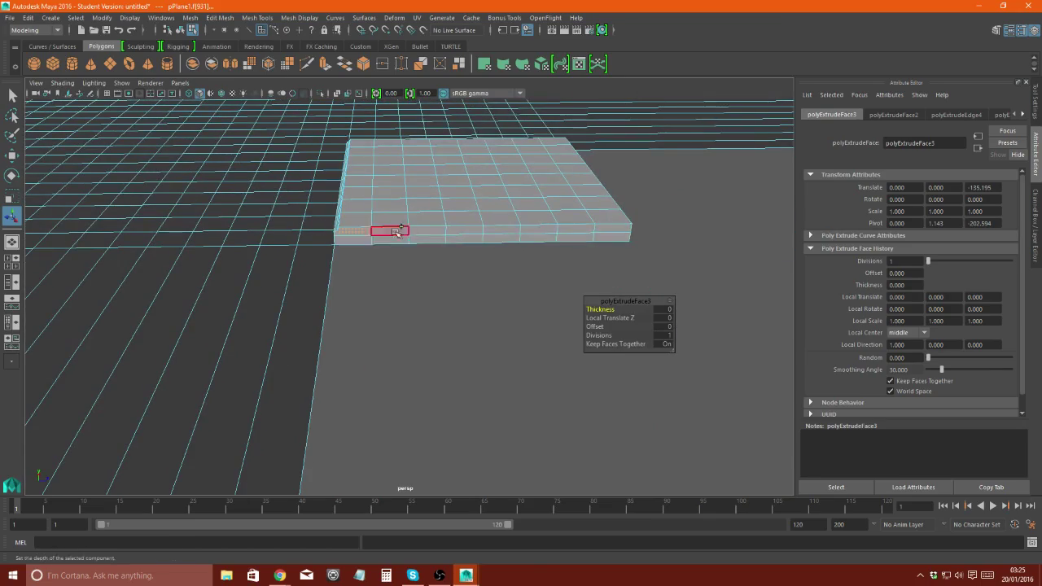
{"action": "left_click", "coordinate": [324, 64]}
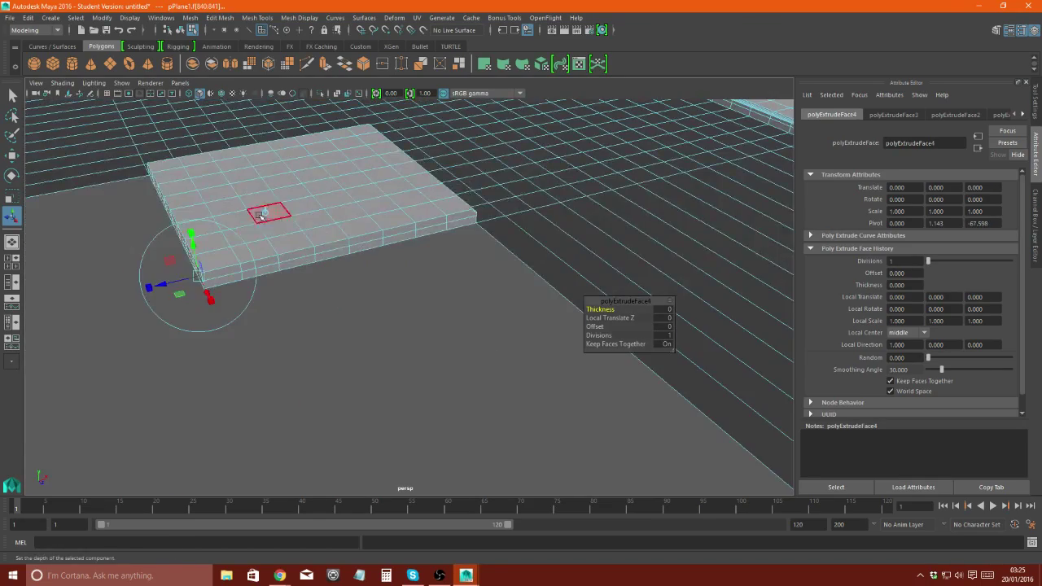
- Extrude the next corner's faces and raise them into a slab
{"action": "left_click_drag", "start_coordinate": [268, 209], "coordinate": [228, 184], "text": "alt"}
{"action": "right_click_drag", "start_coordinate": [222, 186], "coordinate": [649, 272], "text": "alt"}
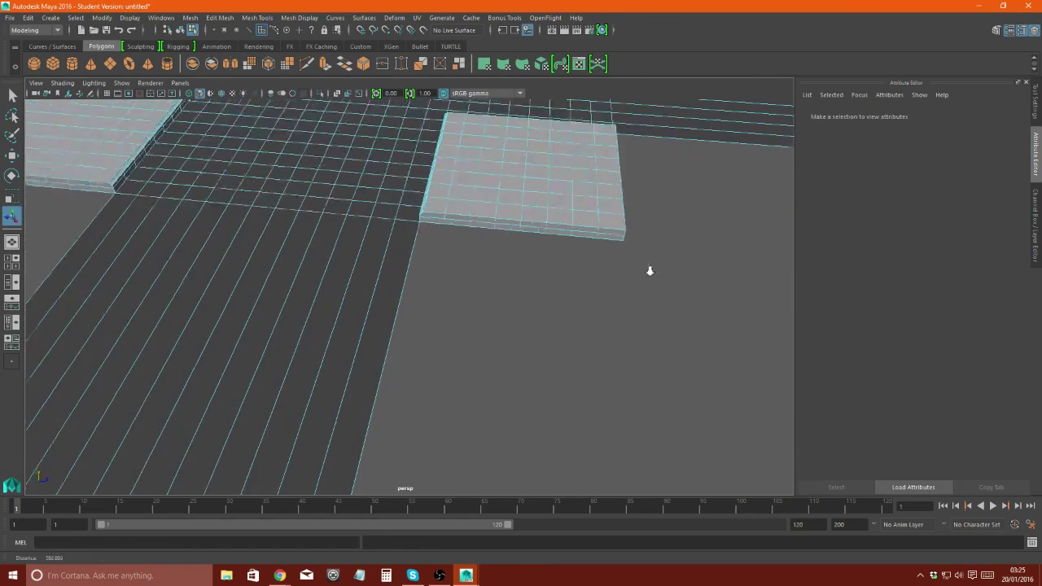
{"action": "left_click", "coordinate": [488, 216]}
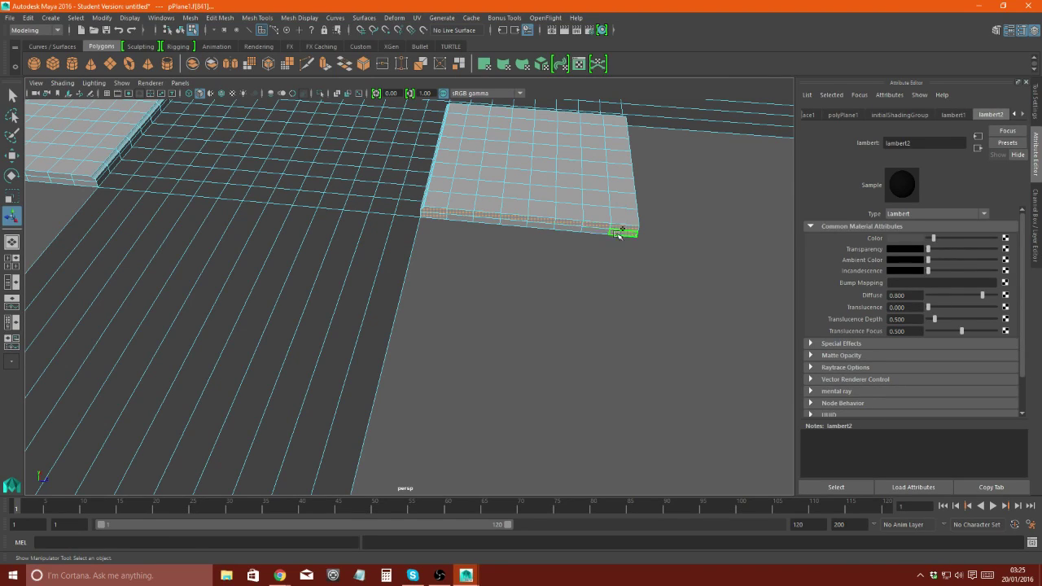
{"action": "left_click_drag", "start_coordinate": [469, 217], "coordinate": [213, 193], "text": "alt"}
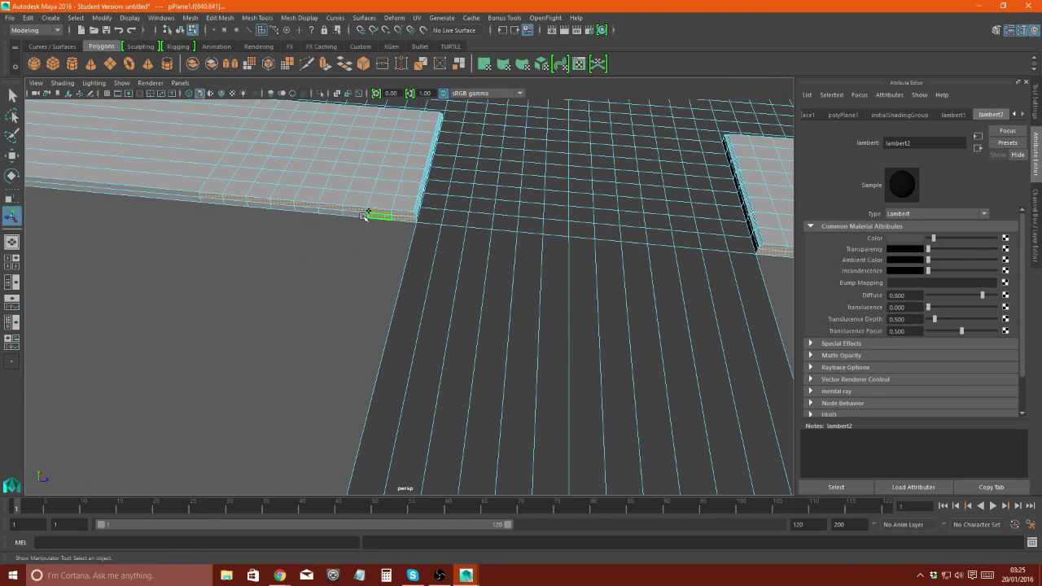
{"action": "left_click_drag", "start_coordinate": [304, 223], "coordinate": [244, 203], "text": "alt"}
{"action": "key", "text": "ctrl+e"}
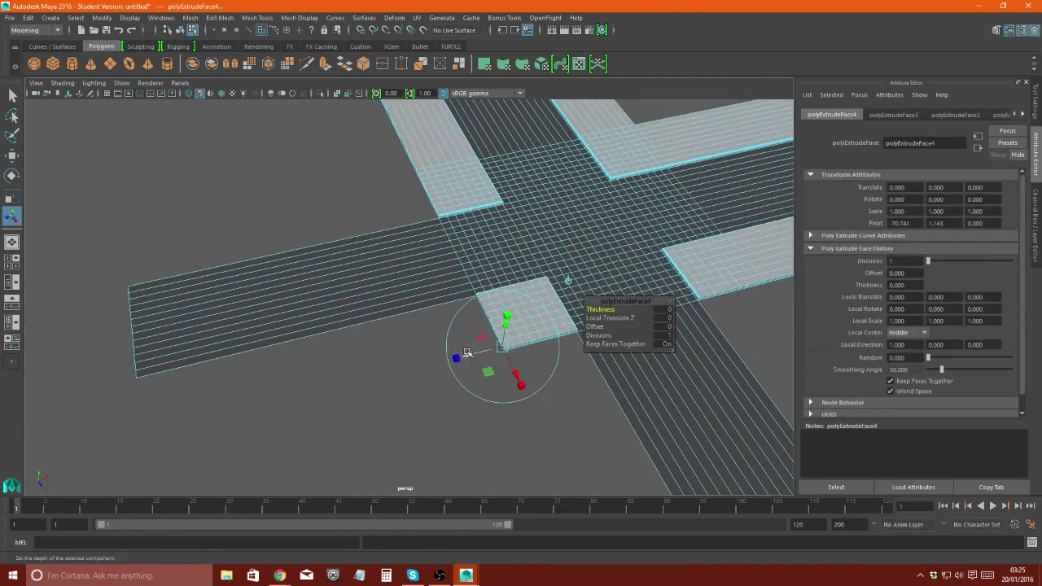
{"action": "left_click_drag", "start_coordinate": [488, 358], "coordinate": [104, 417]}
- Extrude the last corner's strip of faces into a sidewalk slab
{"action": "mouse_move", "coordinate": [292, 384]}
{"action": "left_mouse_down", "text": "alt"}
{"action": "mouse_move", "coordinate": [395, 344]}
{"action": "mouse_move", "coordinate": [291, 261]}
{"action": "mouse_move", "coordinate": [259, 284]}
{"action": "mouse_move", "coordinate": [269, 244]}
{"action": "left_mouse_up", "text": "alt"}
{"action": "left_click", "coordinate": [359, 258]}
{"action": "left_click_drag", "start_coordinate": [342, 456], "coordinate": [481, 293]}
{"action": "key", "text": "ctrl+e"}
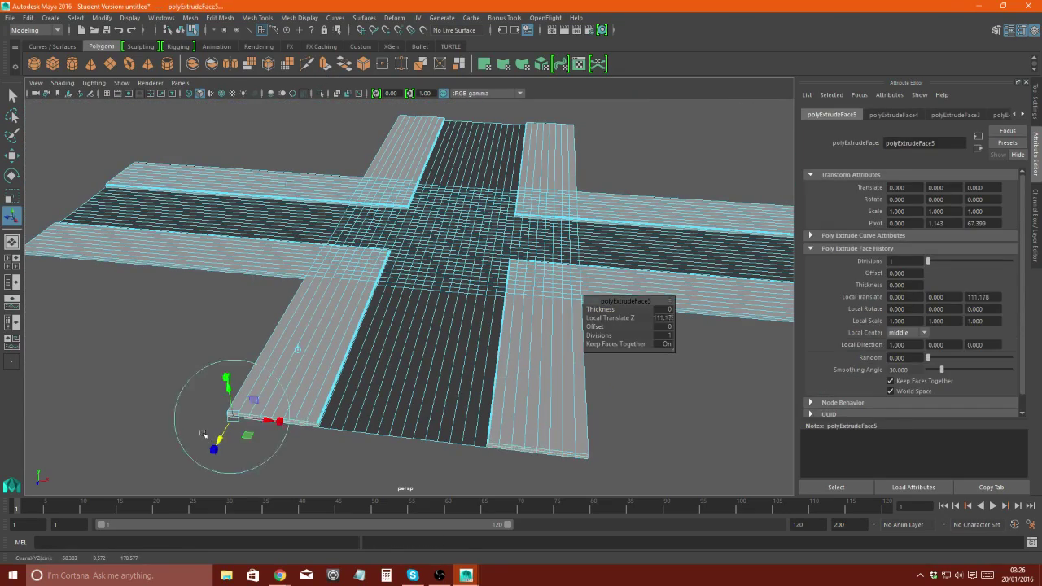
{"action": "right_click", "coordinate": [414, 274]}
{"action": "scroll", "coordinate": [530, 326], "scroll_direction": "up", "scroll_amount": 5}
{"action": "mouse_move", "coordinate": [530, 326]}
{"action": "left_mouse_down", "text": "alt"}
{"action": "mouse_move", "coordinate": [410, 367]}
{"action": "mouse_move", "coordinate": [267, 299]}
{"action": "mouse_move", "coordinate": [434, 398]}
{"action": "mouse_move", "coordinate": [675, 349]}
{"action": "mouse_move", "coordinate": [305, 258]}
{"action": "mouse_move", "coordinate": [323, 312]}
{"action": "mouse_move", "coordinate": [325, 382]}
{"action": "left_mouse_up", "text": "alt"}
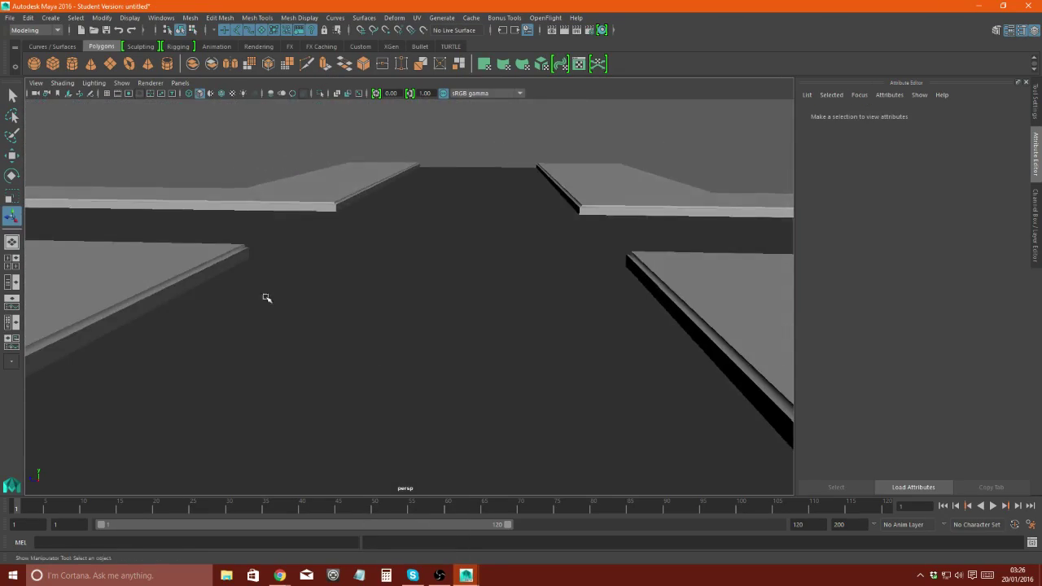
- Create a polygon cylinder and stretch it taller
{"action": "left_click", "coordinate": [129, 64]}
{"action": "key", "text": "w"}
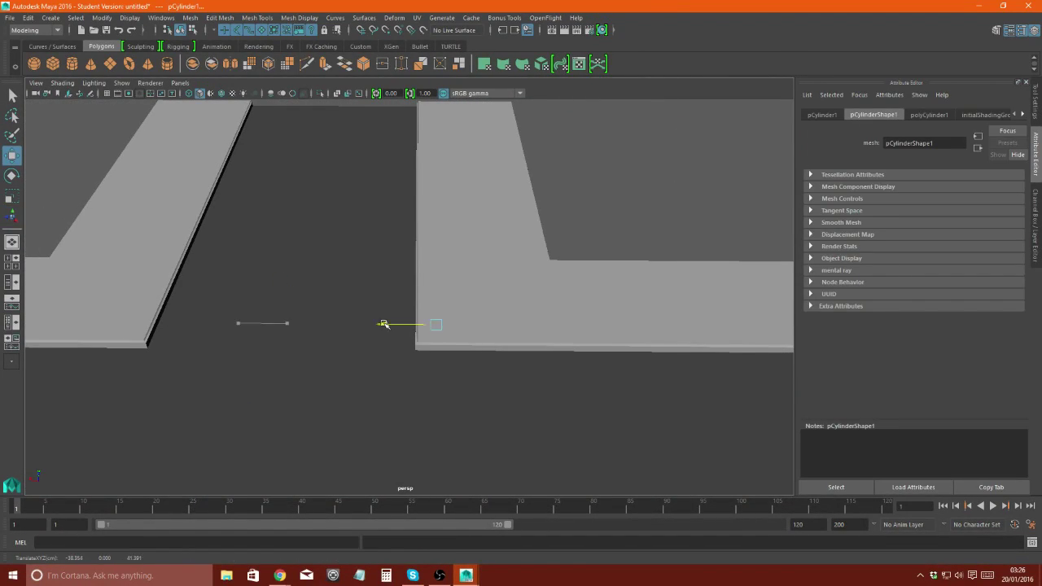
{"action": "key", "text": "f"}
{"action": "scroll", "coordinate": [543, 354], "scroll_direction": "down", "scroll_amount": 5}
{"action": "mouse_move", "coordinate": [542, 353]}
{"action": "left_mouse_down", "text": "alt"}
{"action": "mouse_move", "coordinate": [274, 341]}
{"action": "mouse_move", "coordinate": [407, 249]}
{"action": "left_mouse_up", "text": "alt"}
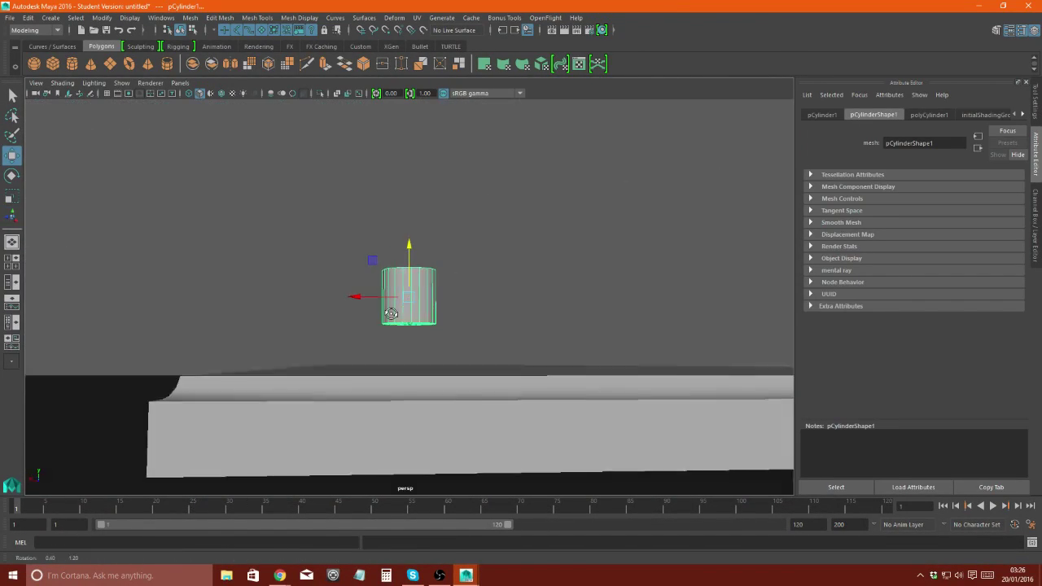
{"action": "left_click_drag", "start_coordinate": [409, 291], "coordinate": [270, 276], "text": "alt"}
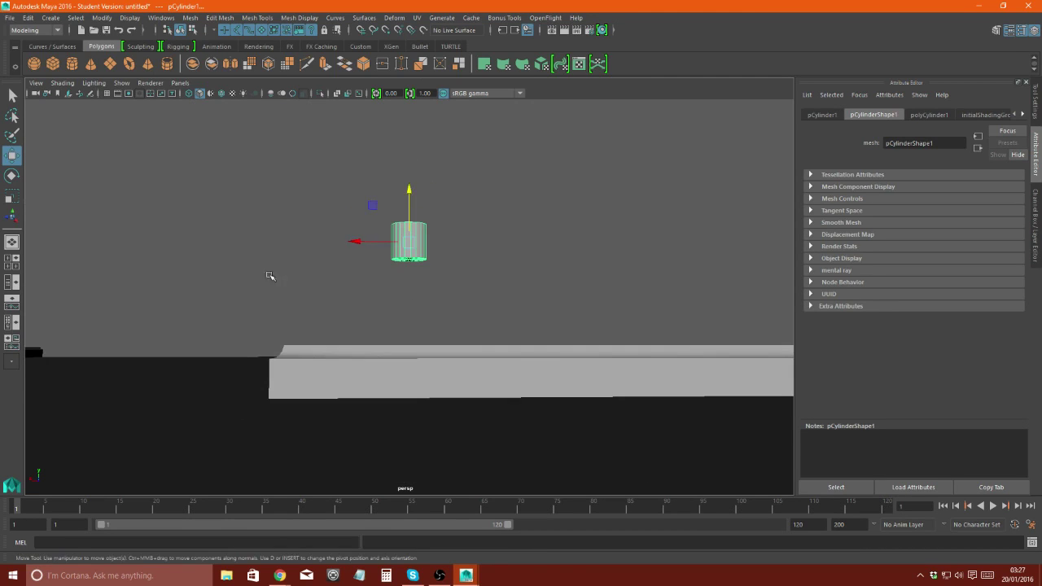
{"action": "left_click_drag", "start_coordinate": [415, 130], "coordinate": [411, 110]}
- Delete pPlane1's construction history with Edit > Delete by Type > History
{"action": "key", "text": "w"}
{"action": "mouse_move", "coordinate": [411, 179]}
{"action": "left_mouse_down", "text": "alt"}
{"action": "mouse_move", "coordinate": [454, 249]}
{"action": "mouse_move", "coordinate": [556, 254]}
{"action": "mouse_move", "coordinate": [535, 174]}
{"action": "mouse_move", "coordinate": [416, 307]}
{"action": "mouse_move", "coordinate": [312, 282]}
{"action": "left_mouse_up", "text": "alt"}
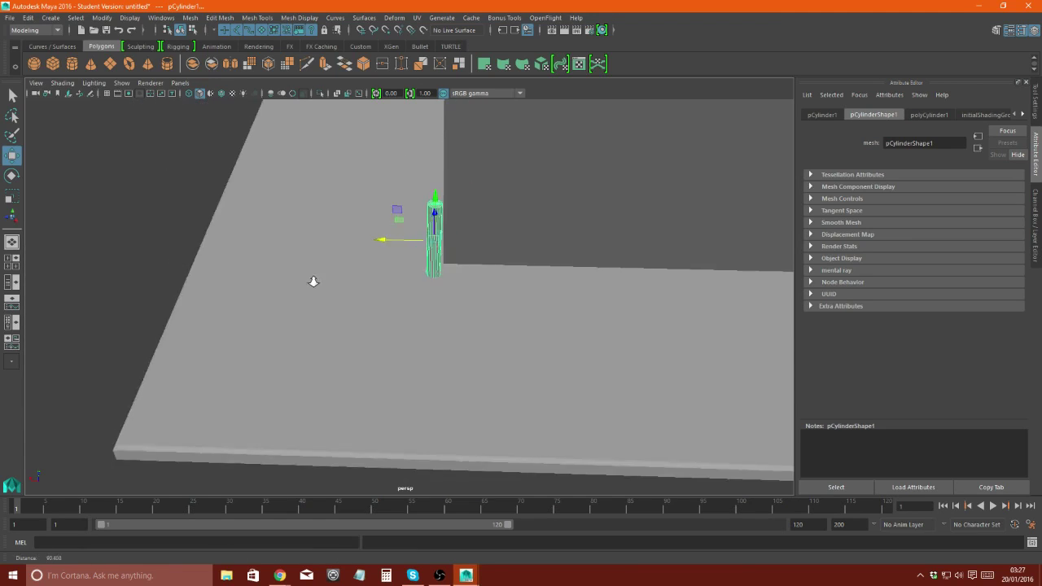
{"action": "left_click", "coordinate": [312, 282]}
{"action": "scroll", "coordinate": [244, 203], "scroll_direction": "up", "scroll_amount": 5}
{"action": "left_click", "coordinate": [28, 17]}
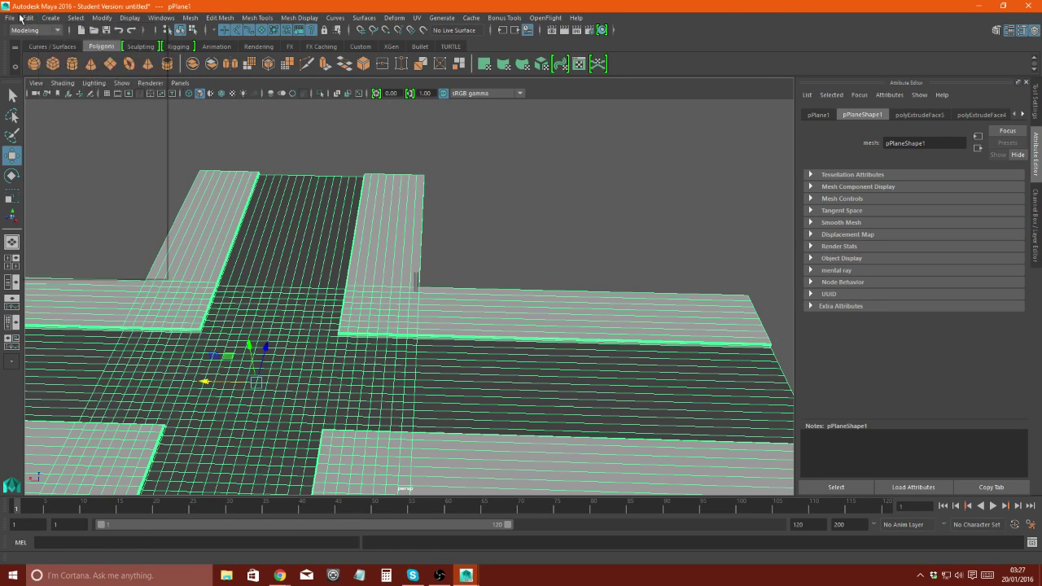
{"action": "left_click", "coordinate": [27, 17]}
{"action": "left_click", "coordinate": [190, 155]}
{"action": "left_click_drag", "start_coordinate": [256, 275], "coordinate": [426, 237], "text": "alt"}
{"action": "left_click", "coordinate": [426, 237]}
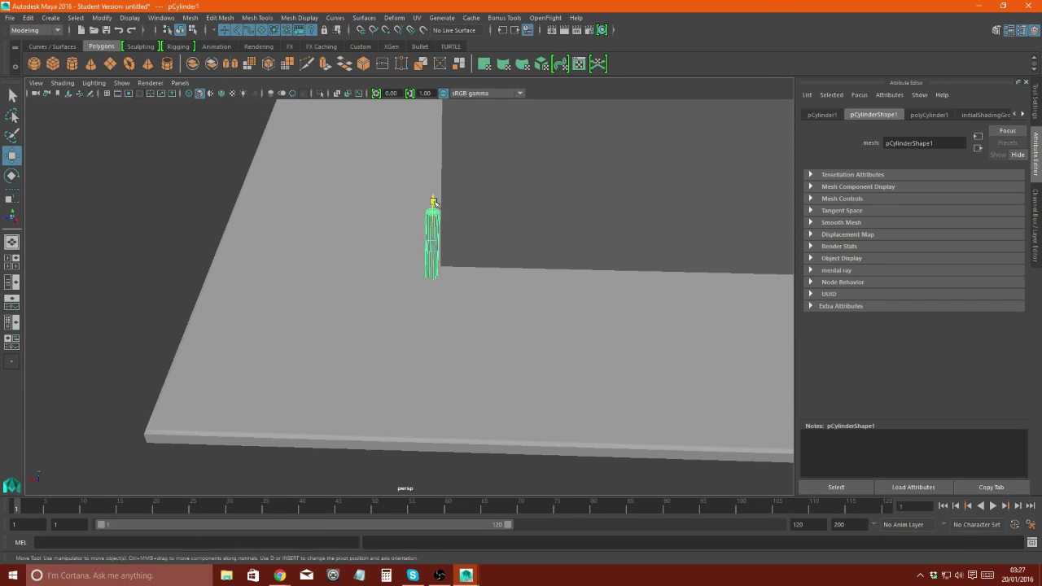
{"action": "scroll", "coordinate": [423, 319], "scroll_direction": "up", "scroll_amount": 3}
{"action": "mouse_move", "coordinate": [274, 267]}
{"action": "left_mouse_down", "text": "alt"}
{"action": "mouse_move", "coordinate": [361, 263]}
{"action": "mouse_move", "coordinate": [465, 233]}
{"action": "mouse_move", "coordinate": [371, 211]}
{"action": "left_mouse_up", "text": "alt"}
- Scale the cylinder into a tall, slender post (Scale Y 22.695) and add a cube for the lamp head
{"action": "left_click", "coordinate": [368, 204]}
{"action": "key", "text": "r"}
{"action": "key", "text": "f"}
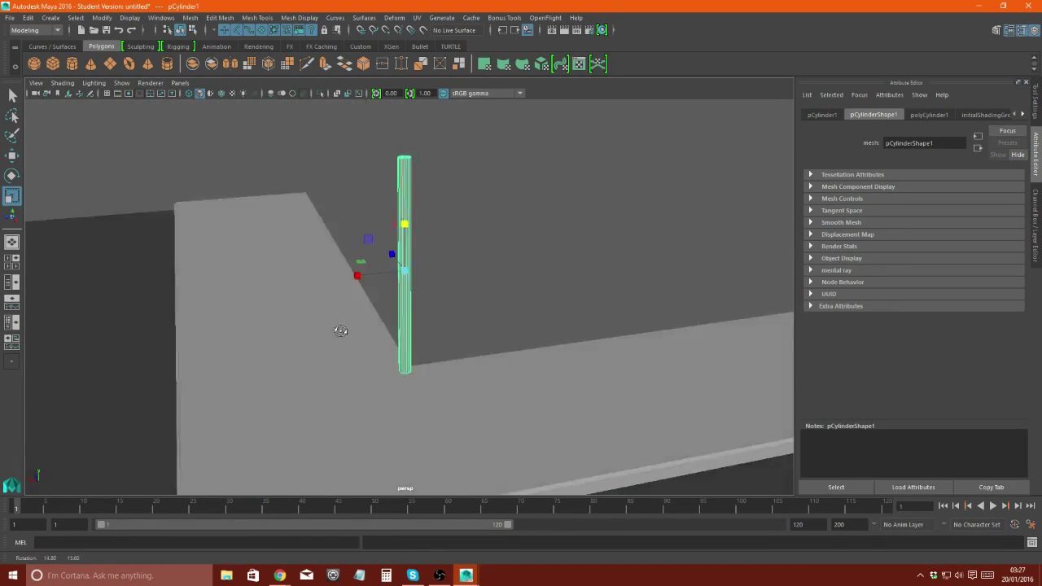
{"action": "left_click_drag", "start_coordinate": [340, 328], "coordinate": [45, 168], "text": "alt"}
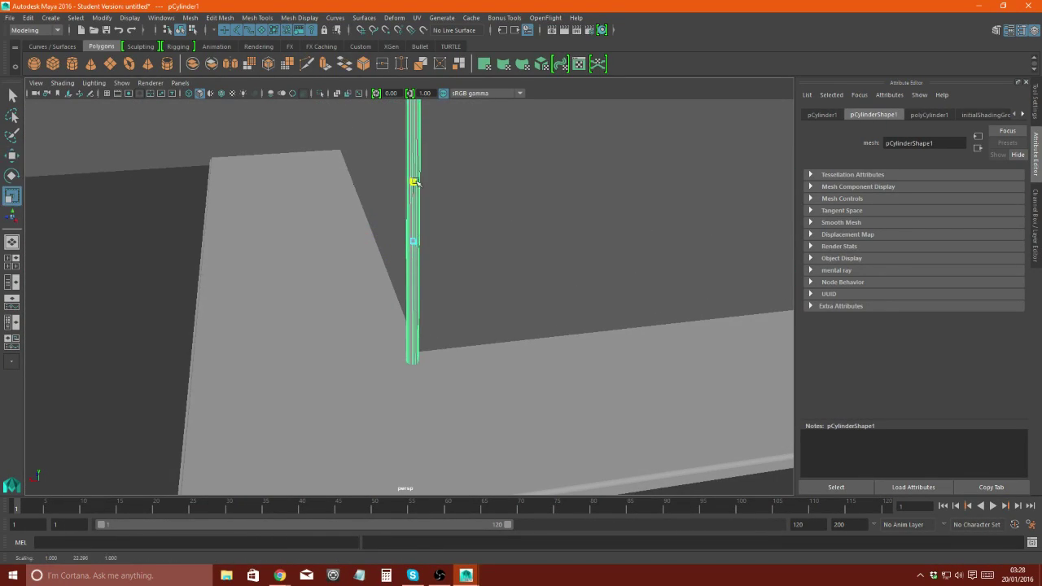
{"action": "mouse_move", "coordinate": [413, 181]}
{"action": "left_mouse_down", "text": "alt"}
{"action": "mouse_move", "coordinate": [414, 247]}
{"action": "mouse_move", "coordinate": [581, 281]}
{"action": "left_mouse_up", "text": "alt"}
{"action": "key", "text": "ctrl+a"}
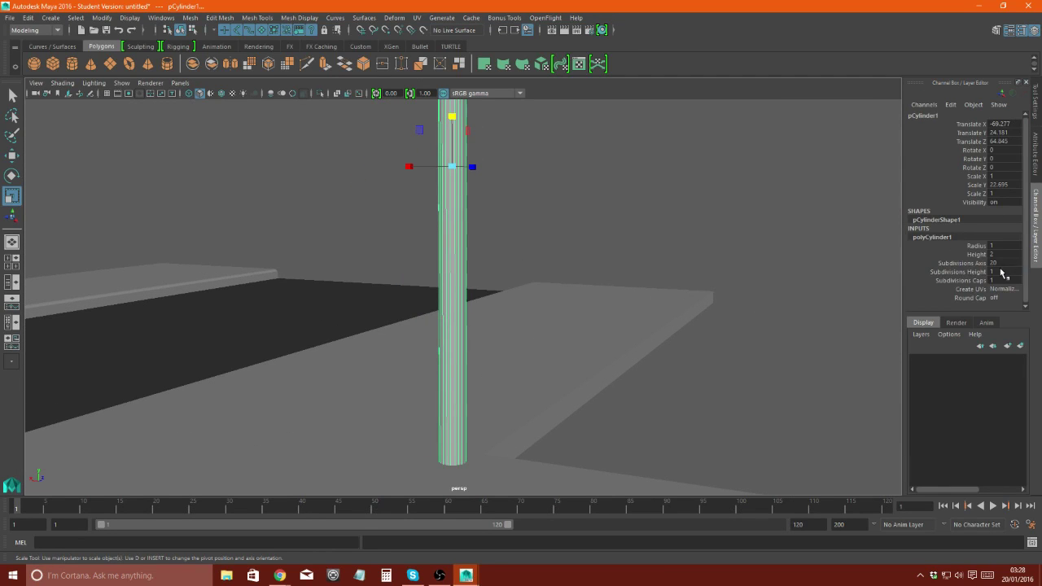
{"action": "key", "text": "F10"}
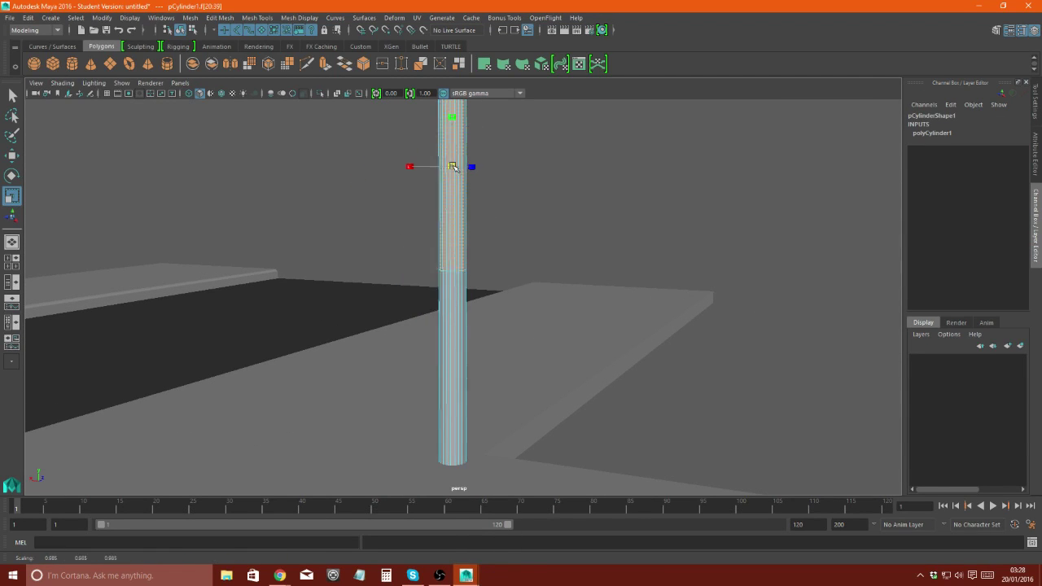
{"action": "mouse_move", "coordinate": [417, 163]}
{"action": "left_mouse_down", "text": "alt"}
{"action": "mouse_move", "coordinate": [533, 258]}
{"action": "mouse_move", "coordinate": [356, 279]}
{"action": "mouse_move", "coordinate": [158, 182]}
{"action": "mouse_move", "coordinate": [18, 166]}
{"action": "left_mouse_up", "text": "alt"}
{"action": "left_click", "coordinate": [158, 181]}
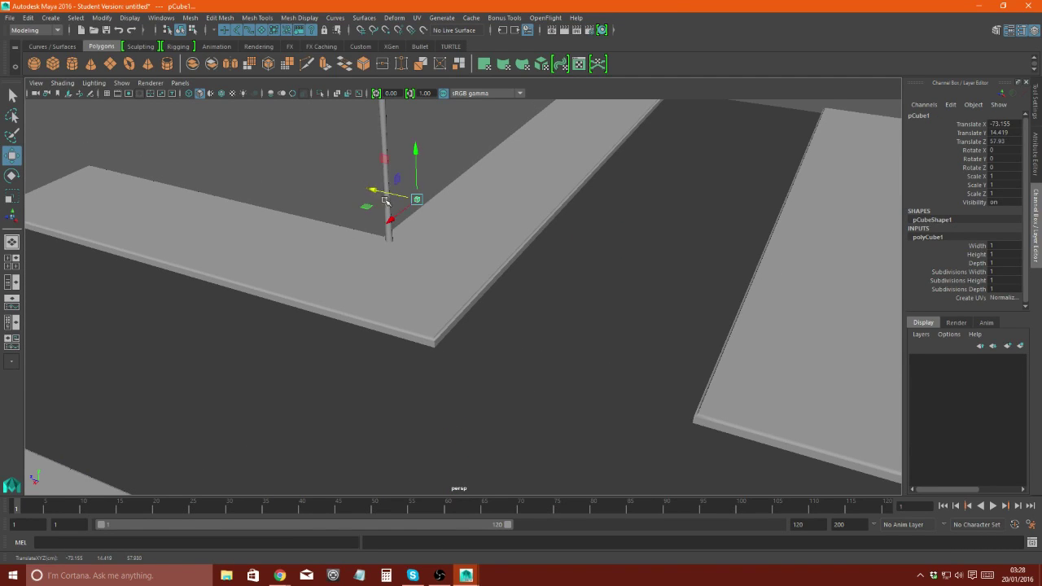
- Move the cube up and centre it on top of the post
{"action": "key", "text": "f"}
{"action": "left_click_drag", "start_coordinate": [253, 275], "coordinate": [437, 379], "text": "alt"}
{"action": "mouse_move", "coordinate": [437, 380]}
{"action": "middle_mouse_down", "text": "alt"}
{"action": "mouse_move", "coordinate": [449, 321]}
{"action": "mouse_move", "coordinate": [417, 278]}
{"action": "middle_mouse_up", "text": "alt"}
{"action": "left_click_drag", "start_coordinate": [416, 278], "coordinate": [192, 203], "text": "alt"}
{"action": "left_click_drag", "start_coordinate": [430, 211], "coordinate": [453, 190]}
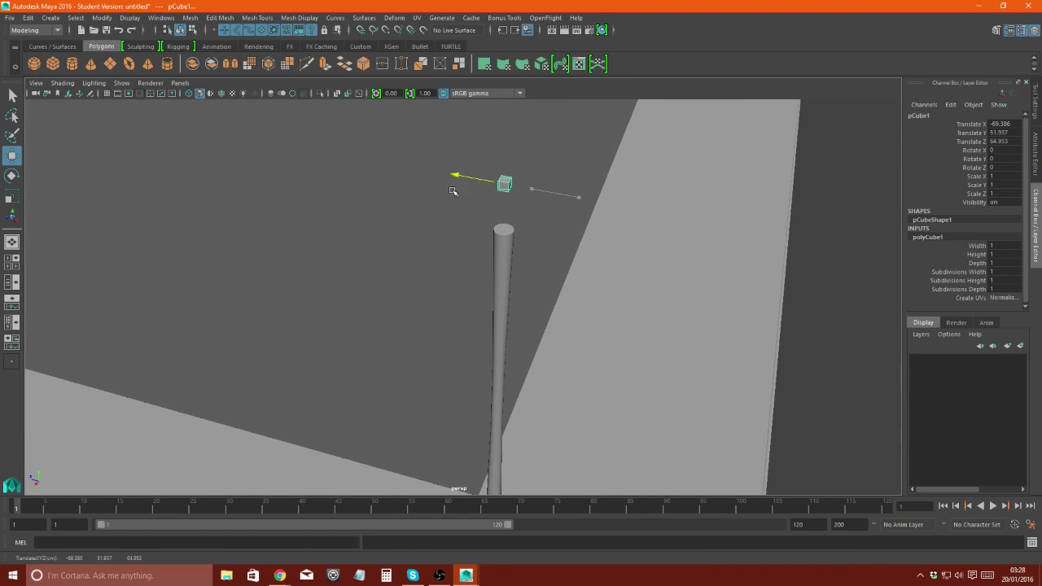
{"action": "key", "text": "f"}
{"action": "left_click_drag", "start_coordinate": [417, 318], "coordinate": [409, 322]}
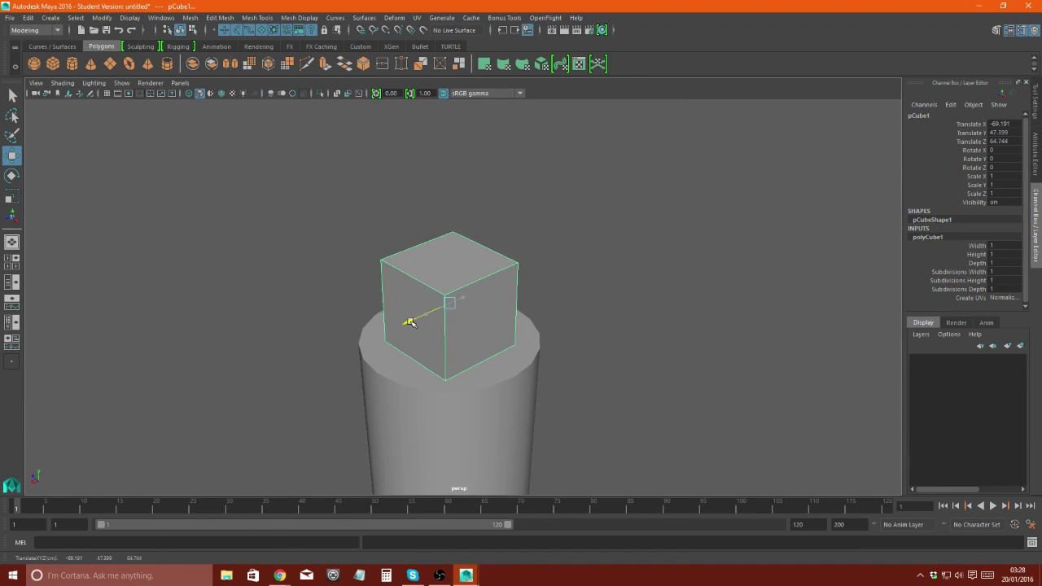
{"action": "scroll", "coordinate": [488, 326], "scroll_direction": "up", "scroll_amount": 5}
- Extrude the cube's front face out into a lamp arm and inset the head's underside
{"action": "right_click_drag", "start_coordinate": [456, 326], "coordinate": [447, 231]}
{"action": "left_click", "coordinate": [414, 289]}
{"action": "key", "text": "ctrl+e"}
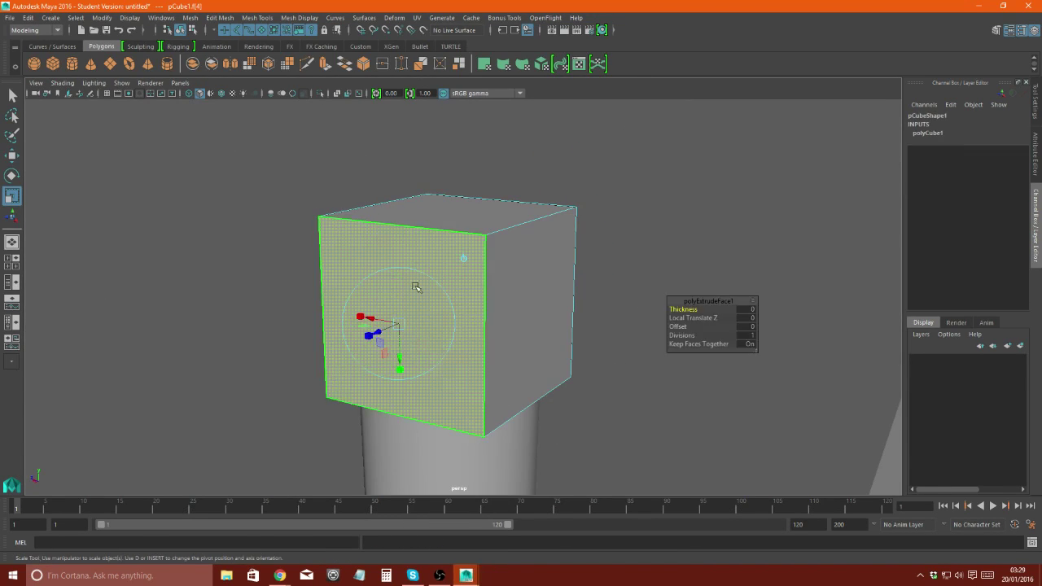
{"action": "key", "text": "ctrl+e"}
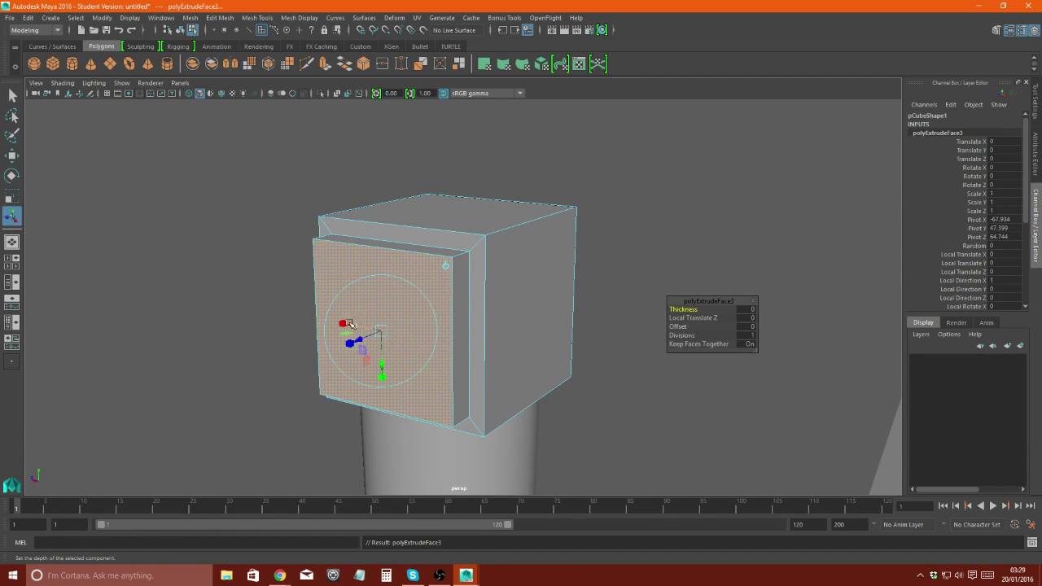
{"action": "mouse_move", "coordinate": [370, 334]}
{"action": "left_mouse_down"}
{"action": "mouse_move", "coordinate": [442, 298]}
{"action": "mouse_move", "coordinate": [315, 319]}
{"action": "mouse_move", "coordinate": [458, 319]}
{"action": "mouse_move", "coordinate": [59, 324]}
{"action": "left_mouse_up"}
{"action": "key", "text": "ctrl+e"}
{"action": "key", "text": "ctrl+e"}
{"action": "key", "text": "ctrl+e"}
{"action": "scroll", "coordinate": [59, 324], "scroll_direction": "down", "scroll_amount": 5}
{"action": "mouse_move", "coordinate": [147, 294]}
{"action": "left_mouse_down"}
{"action": "mouse_move", "coordinate": [299, 246]}
{"action": "mouse_move", "coordinate": [489, 228]}
{"action": "left_mouse_up"}
{"action": "left_click", "coordinate": [538, 211]}
{"action": "key", "text": "ctrl+e"}
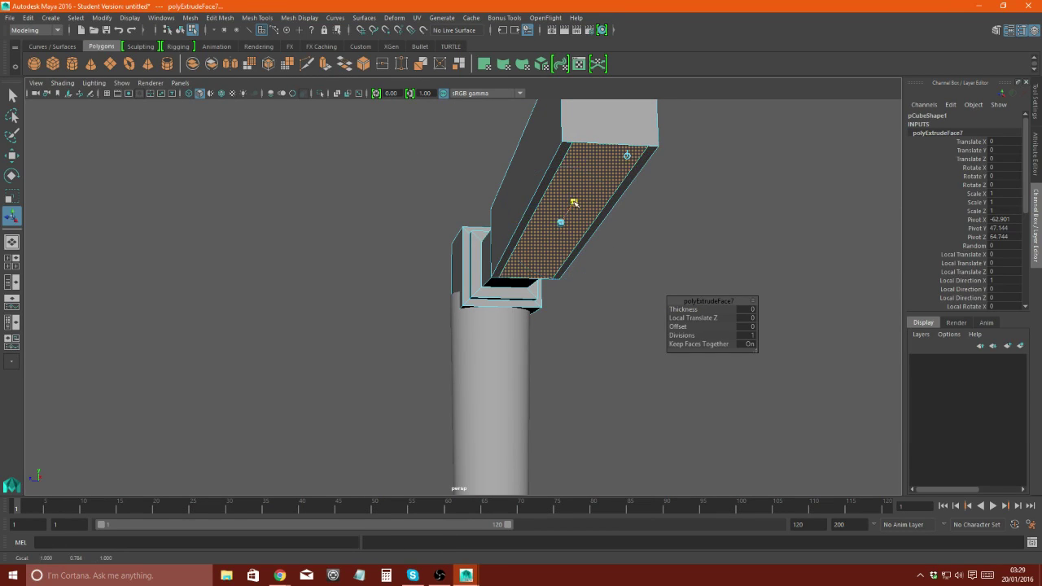
{"action": "left_click_drag", "start_coordinate": [561, 218], "coordinate": [554, 218]}
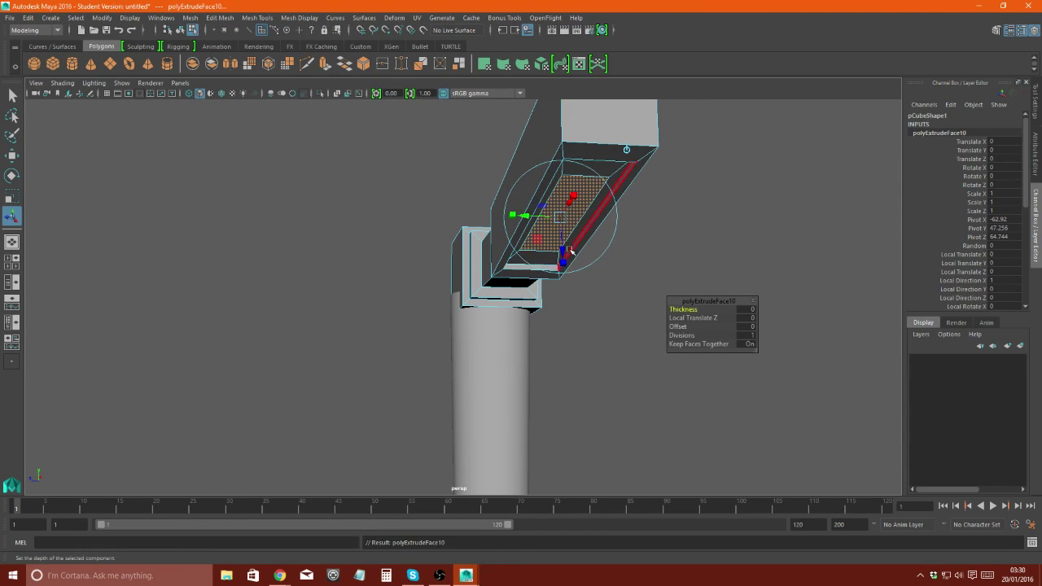
- Scale the lamp head up, then create a second cube and move it to the post's foot
{"action": "mouse_move", "coordinate": [568, 255]}
{"action": "left_mouse_down", "text": "alt"}
{"action": "mouse_move", "coordinate": [438, 349]}
{"action": "mouse_move", "coordinate": [414, 349]}
{"action": "left_mouse_up", "text": "alt"}
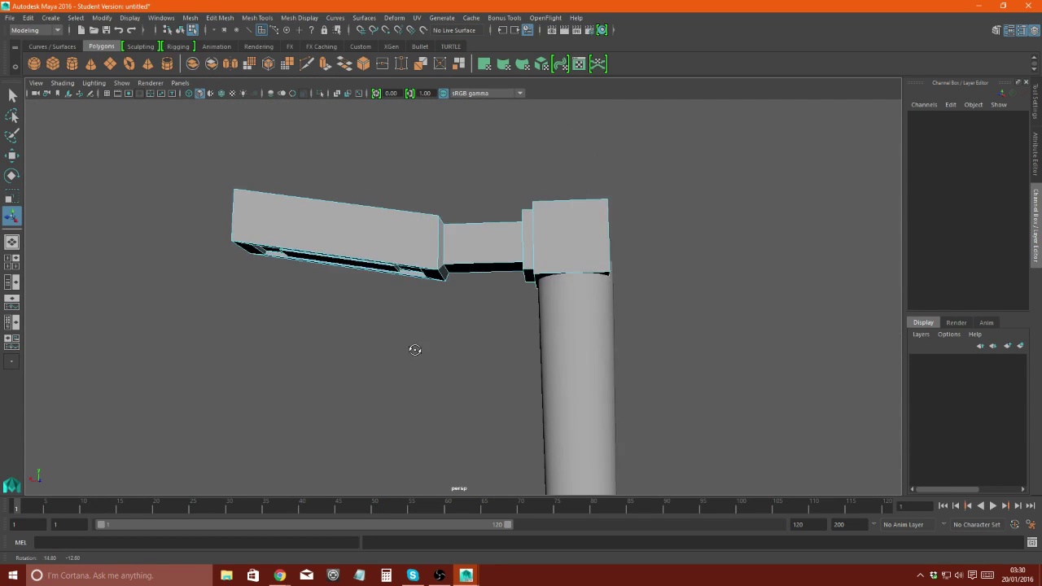
{"action": "key", "text": "F8"}
{"action": "mouse_move", "coordinate": [574, 251]}
{"action": "left_mouse_down"}
{"action": "mouse_move", "coordinate": [742, 361]}
{"action": "mouse_move", "coordinate": [372, 465]}
{"action": "mouse_move", "coordinate": [814, 484]}
{"action": "mouse_move", "coordinate": [785, 443]}
{"action": "mouse_move", "coordinate": [516, 344]}
{"action": "left_mouse_up"}
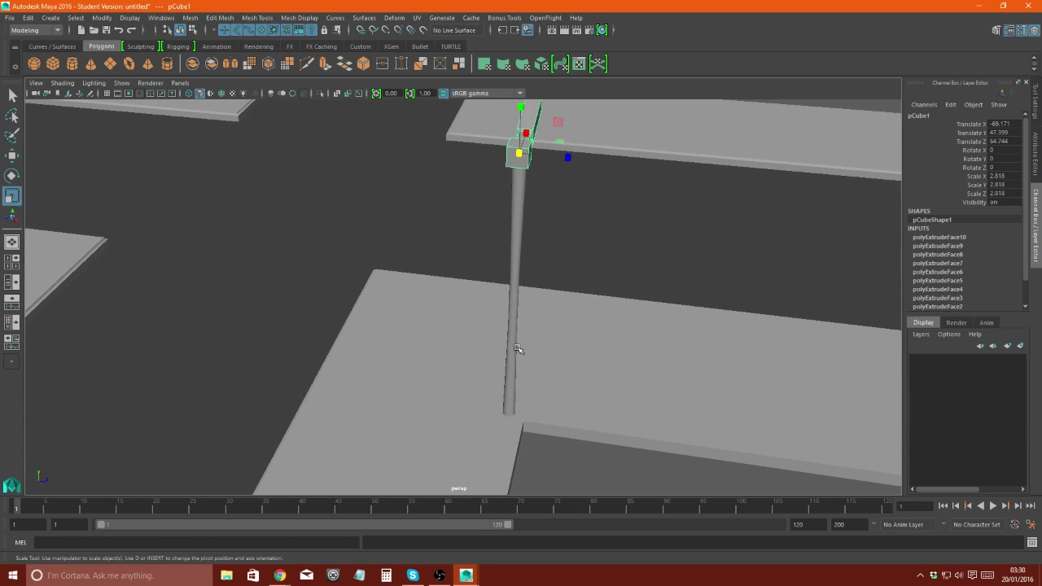
{"action": "left_click", "coordinate": [517, 344]}
{"action": "left_click", "coordinate": [53, 64]}
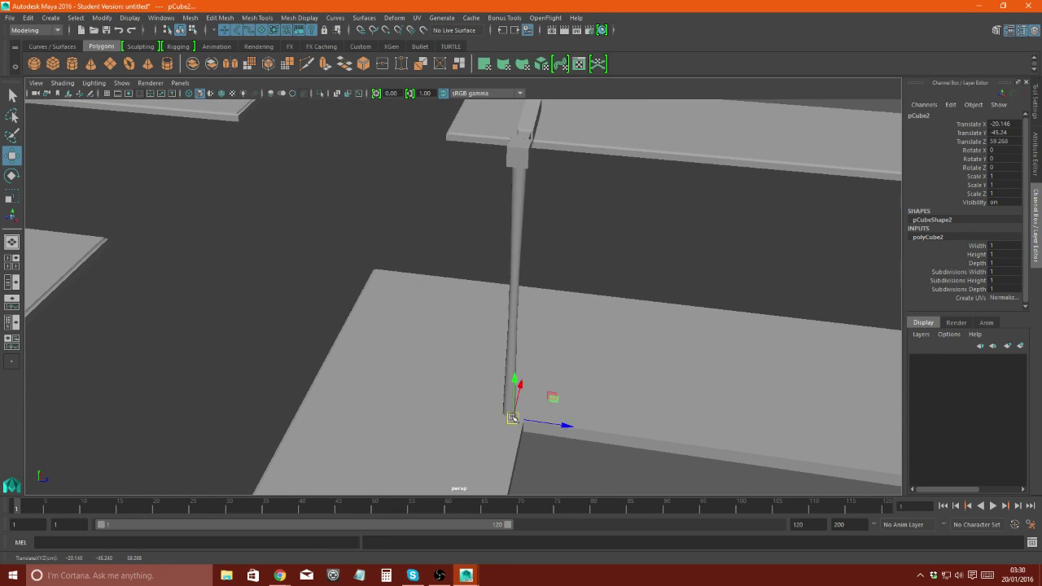
{"action": "left_click_drag", "start_coordinate": [512, 418], "coordinate": [501, 391]}
{"action": "mouse_move", "coordinate": [501, 391]}
{"action": "left_mouse_down", "text": "alt"}
{"action": "mouse_move", "coordinate": [491, 211]}
{"action": "mouse_move", "coordinate": [532, 393]}
{"action": "left_mouse_up", "text": "alt"}
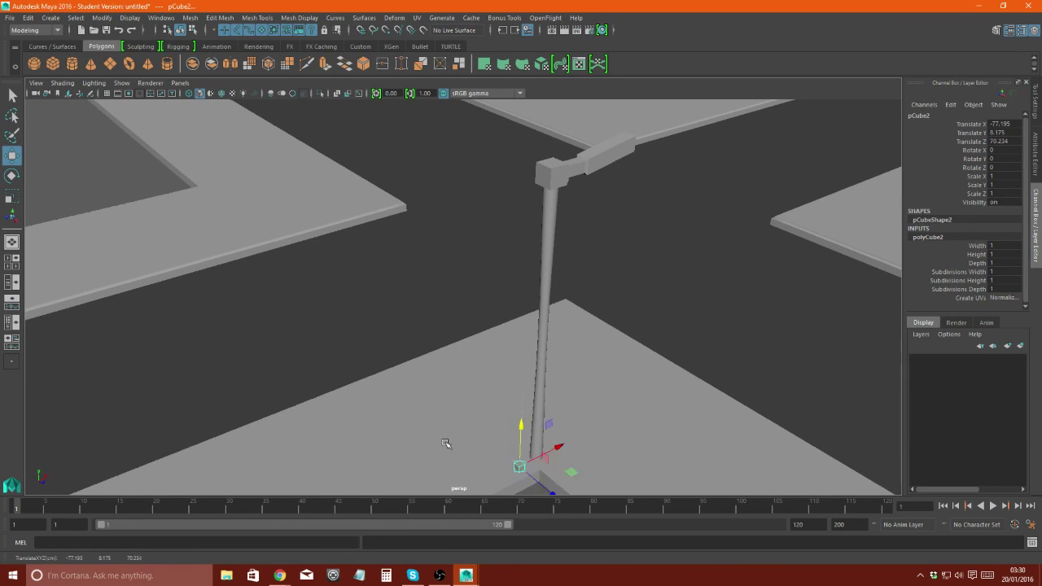
{"action": "mouse_move", "coordinate": [446, 444]}
{"action": "left_mouse_down", "text": "alt"}
{"action": "mouse_move", "coordinate": [542, 391]}
{"action": "mouse_move", "coordinate": [465, 417]}
{"action": "mouse_move", "coordinate": [291, 442]}
{"action": "left_mouse_up", "text": "alt"}
- Move the second cube under the post and scale it up to about 4.358 as a base
{"action": "mouse_move", "coordinate": [291, 442]}
{"action": "right_mouse_down", "text": "alt"}
{"action": "mouse_move", "coordinate": [435, 391]}
{"action": "mouse_move", "coordinate": [512, 305]}
{"action": "right_mouse_up", "text": "alt"}
{"action": "left_click_drag", "start_coordinate": [446, 312], "coordinate": [488, 309]}
{"action": "key", "text": "r"}
{"action": "left_click_drag", "start_coordinate": [582, 295], "coordinate": [601, 324]}
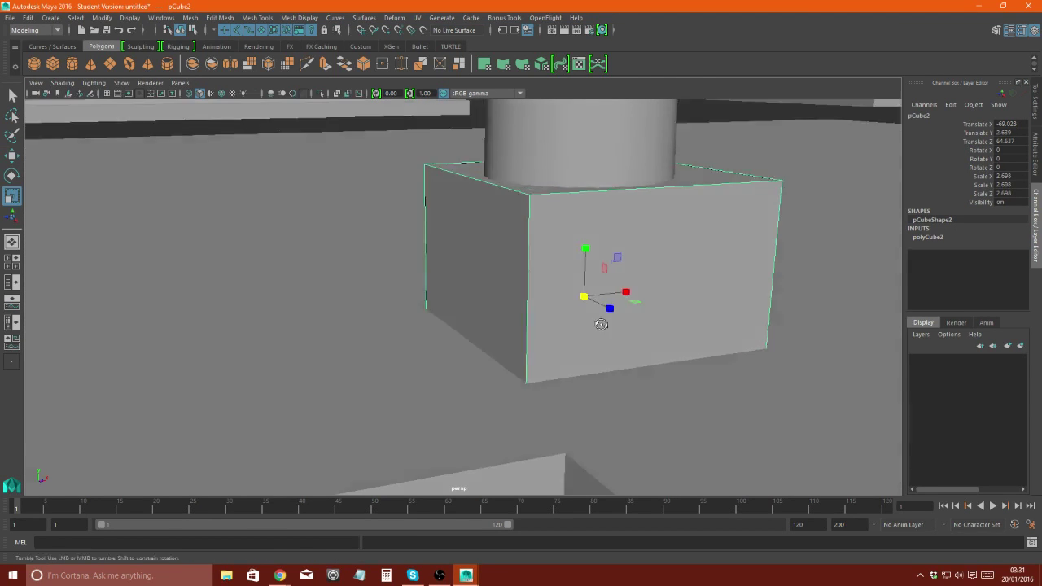
{"action": "right_click_drag", "start_coordinate": [601, 324], "coordinate": [26, 189], "text": "alt"}
{"action": "mouse_move", "coordinate": [534, 305]}
{"action": "left_mouse_down", "text": "alt"}
{"action": "mouse_move", "coordinate": [554, 326]}
{"action": "mouse_move", "coordinate": [477, 282]}
{"action": "mouse_move", "coordinate": [540, 249]}
{"action": "left_mouse_up", "text": "alt"}
- Bevel the base cube's top edges and make the bevel narrower and concave
{"action": "right_click", "coordinate": [500, 228]}
{"action": "left_click", "coordinate": [500, 197]}
{"action": "left_click", "coordinate": [437, 194]}
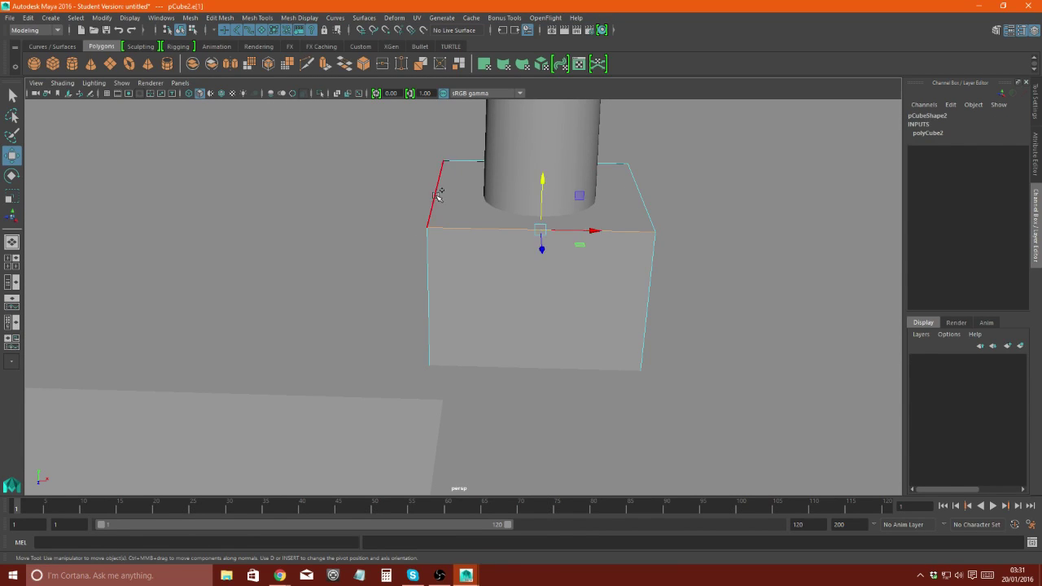
{"action": "left_click", "coordinate": [220, 17]}
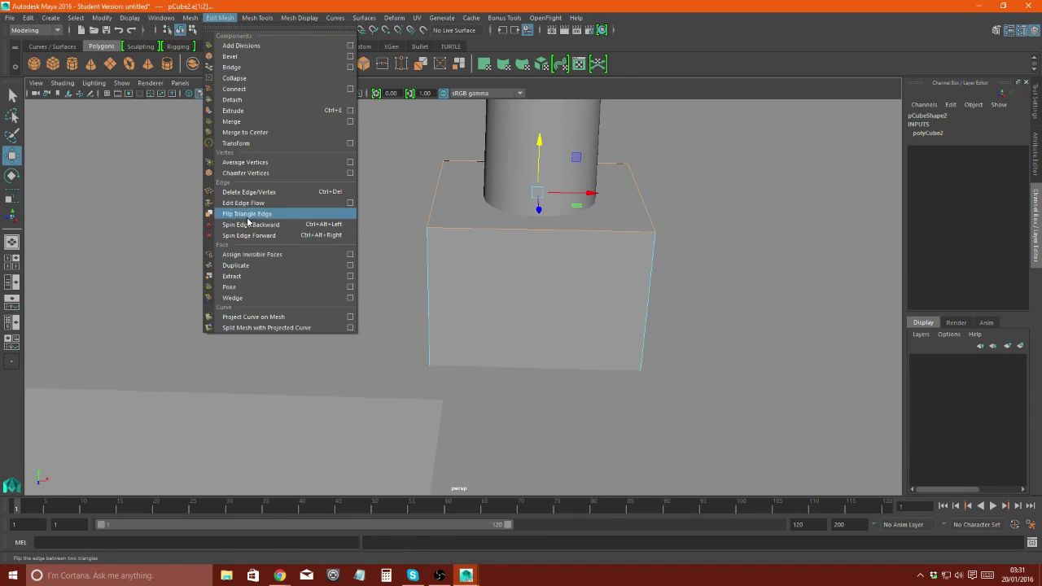
{"action": "left_click", "coordinate": [254, 64]}
{"action": "left_click", "coordinate": [684, 327]}
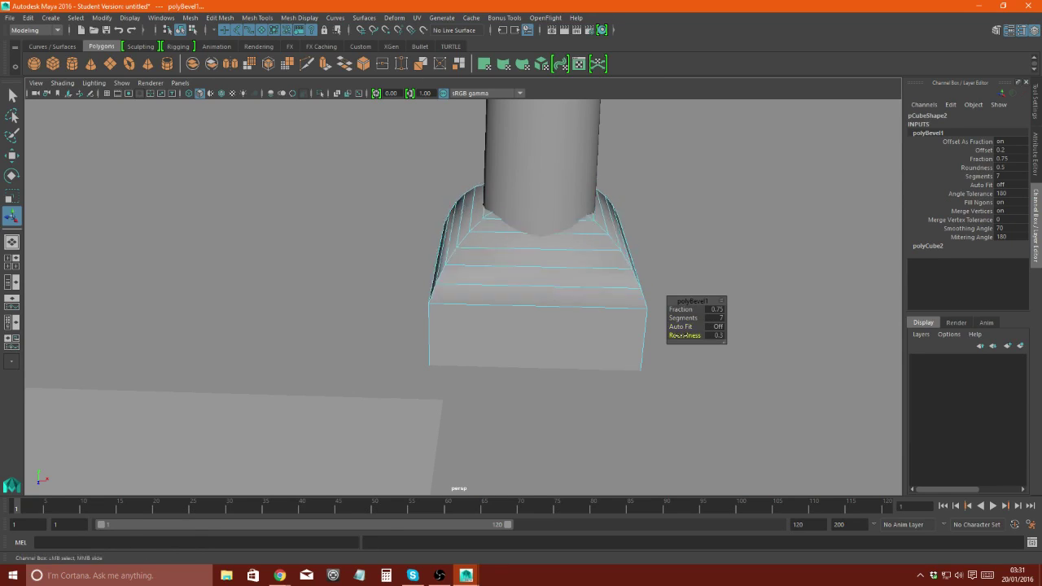
{"action": "mouse_move", "coordinate": [684, 335]}
{"action": "left_mouse_down"}
{"action": "mouse_move", "coordinate": [663, 337]}
{"action": "mouse_move", "coordinate": [667, 310]}
{"action": "left_mouse_up"}
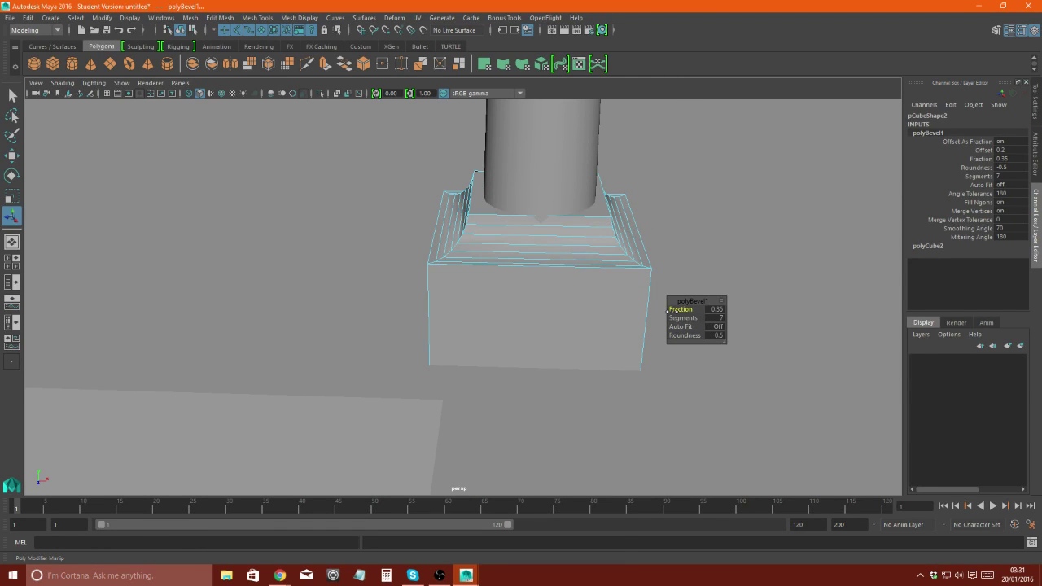
- Undo the trial bevel so the base block is a plain box again
{"action": "key", "text": "F8"}
{"action": "key", "text": "r"}
{"action": "scroll", "coordinate": [478, 290], "scroll_direction": "up", "scroll_amount": 2}
{"action": "left_click_drag", "start_coordinate": [399, 221], "coordinate": [481, 236], "text": "alt"}
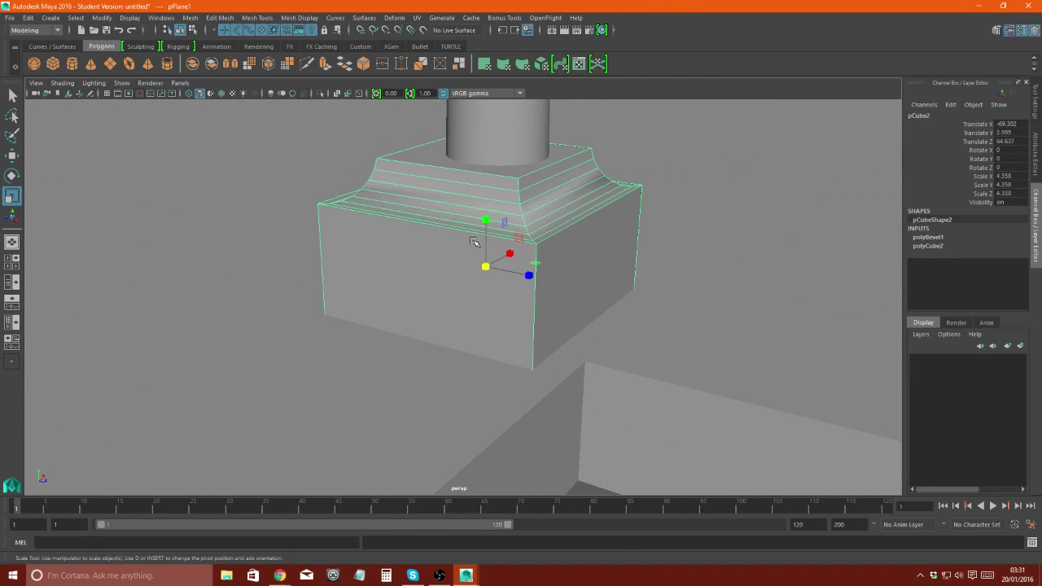
{"action": "right_click_drag", "start_coordinate": [385, 241], "coordinate": [388, 279]}
{"action": "left_click", "coordinate": [220, 17]}
{"action": "key", "text": "ctrl+z"}
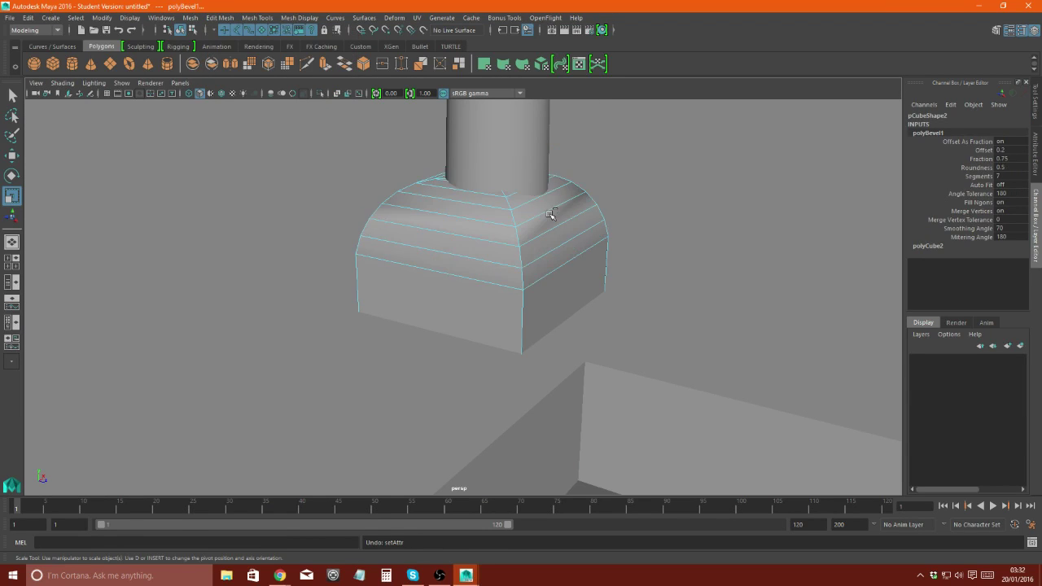
{"action": "key", "text": "ctrl+z"}
- Bevel the base block's top edges with Fraction 0.25 and 2 segments
{"action": "key", "text": "F8"}
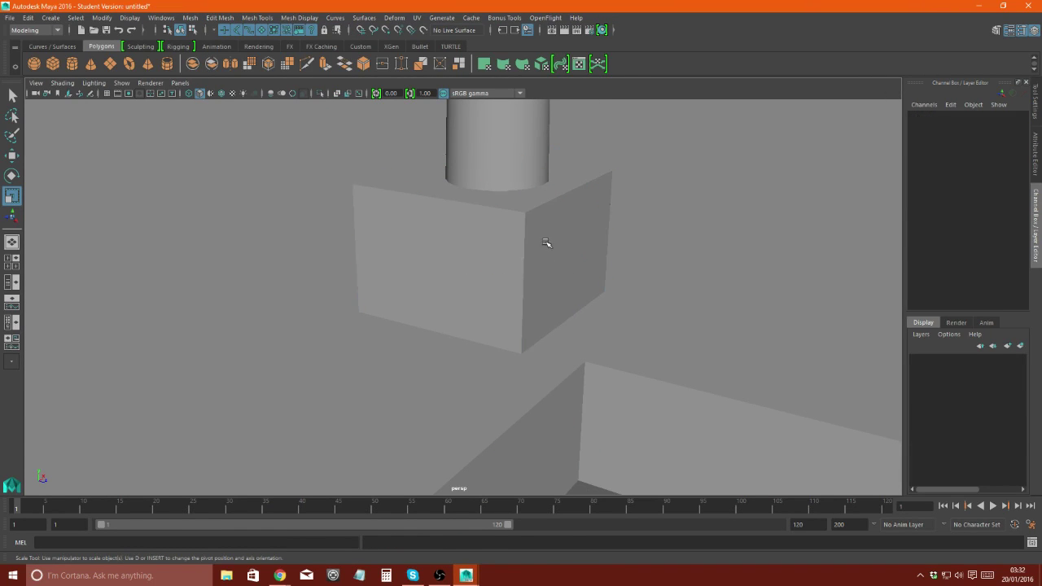
{"action": "left_click", "coordinate": [546, 244]}
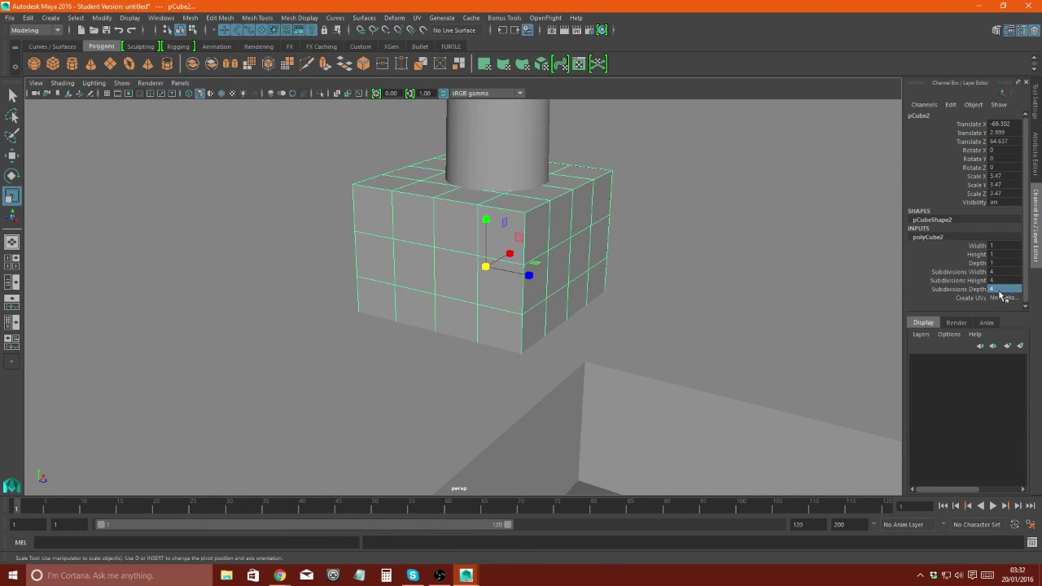
{"action": "right_click_drag", "start_coordinate": [459, 208], "coordinate": [456, 170]}
{"action": "left_click", "coordinate": [541, 205]}
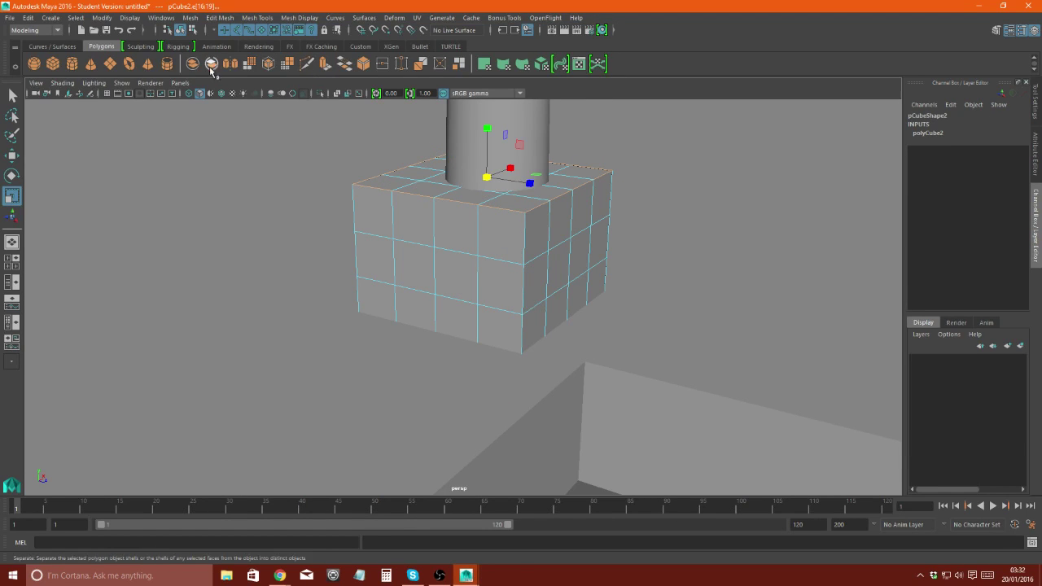
{"action": "left_click", "coordinate": [219, 17]}
{"action": "left_click", "coordinate": [236, 60]}
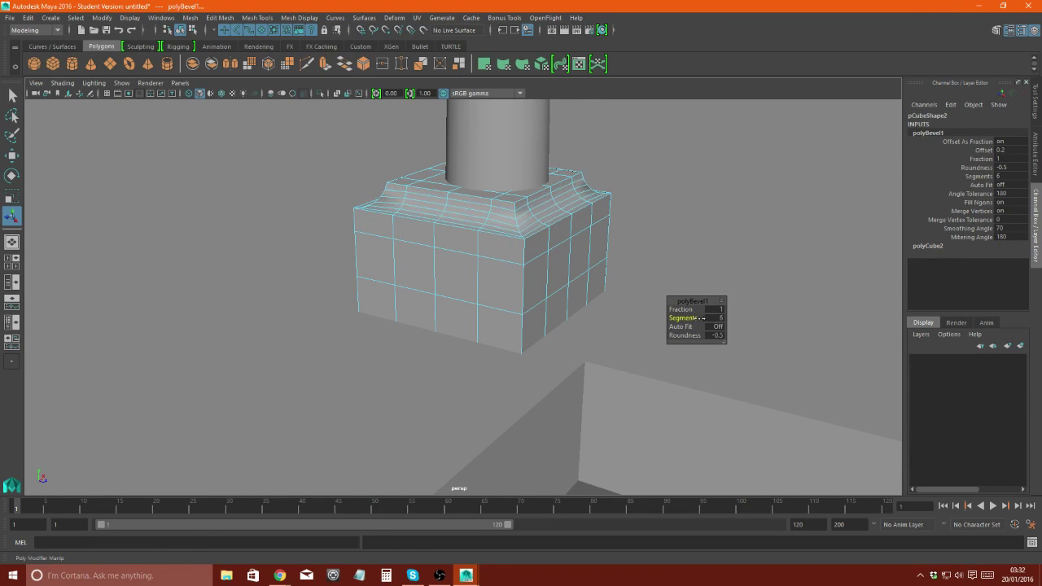
- Revert stray edits back to the bevelled block and apply Mesh > Smooth to it
{"action": "mouse_move", "coordinate": [702, 318]}
{"action": "left_mouse_down", "text": "alt"}
{"action": "mouse_move", "coordinate": [465, 233]}
{"action": "mouse_move", "coordinate": [488, 333]}
{"action": "left_mouse_up", "text": "alt"}
{"action": "key", "text": "w"}
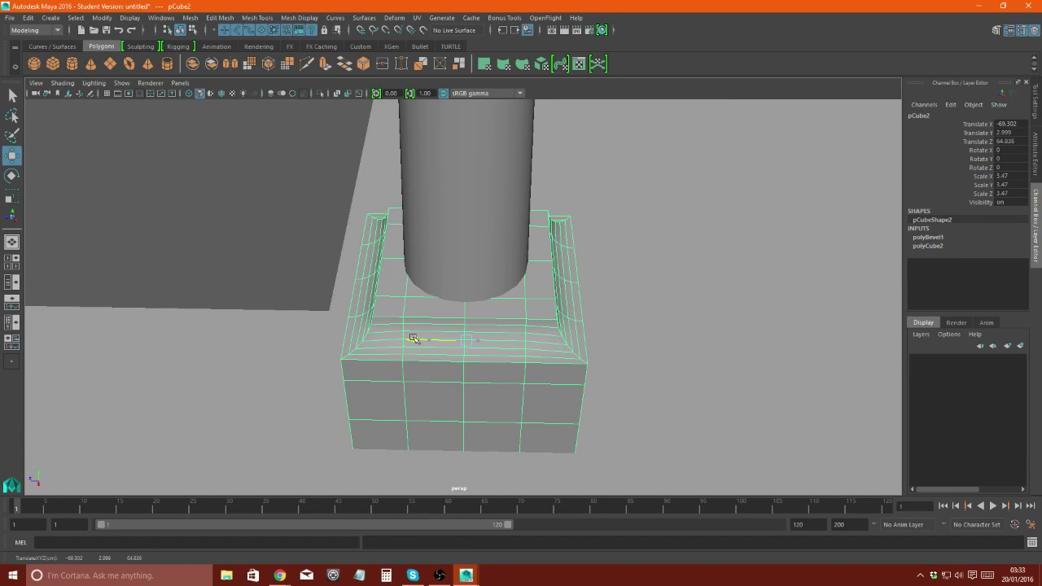
{"action": "mouse_move", "coordinate": [413, 338]}
{"action": "left_mouse_down", "text": "alt"}
{"action": "mouse_move", "coordinate": [383, 318]}
{"action": "mouse_move", "coordinate": [419, 320]}
{"action": "left_mouse_up", "text": "alt"}
{"action": "scroll", "coordinate": [418, 321], "scroll_direction": "down", "scroll_amount": 5}
{"action": "left_click", "coordinate": [476, 191]}
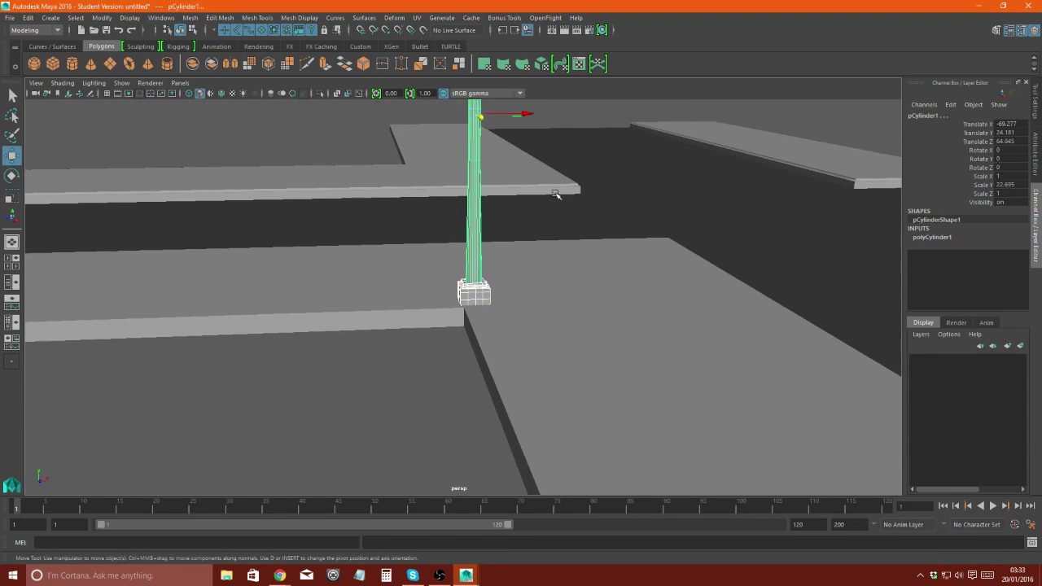
{"action": "right_click_drag", "start_coordinate": [555, 194], "coordinate": [544, 301], "text": "alt"}
{"action": "key", "text": "ctrl+z"}
{"action": "key", "text": "ctrl+z"}
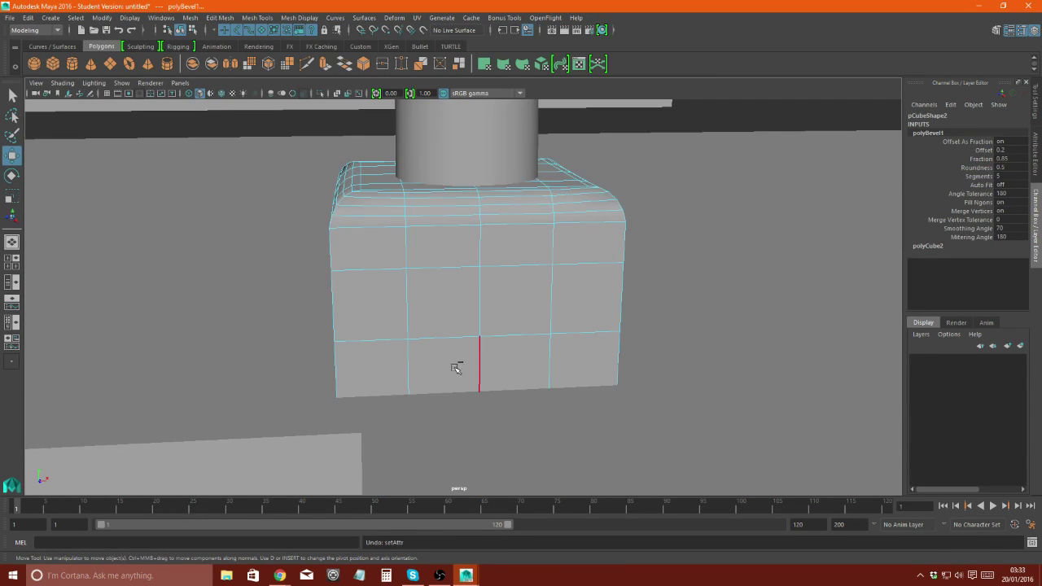
{"action": "key", "text": "ctrl+z"}
{"action": "key", "text": "t"}
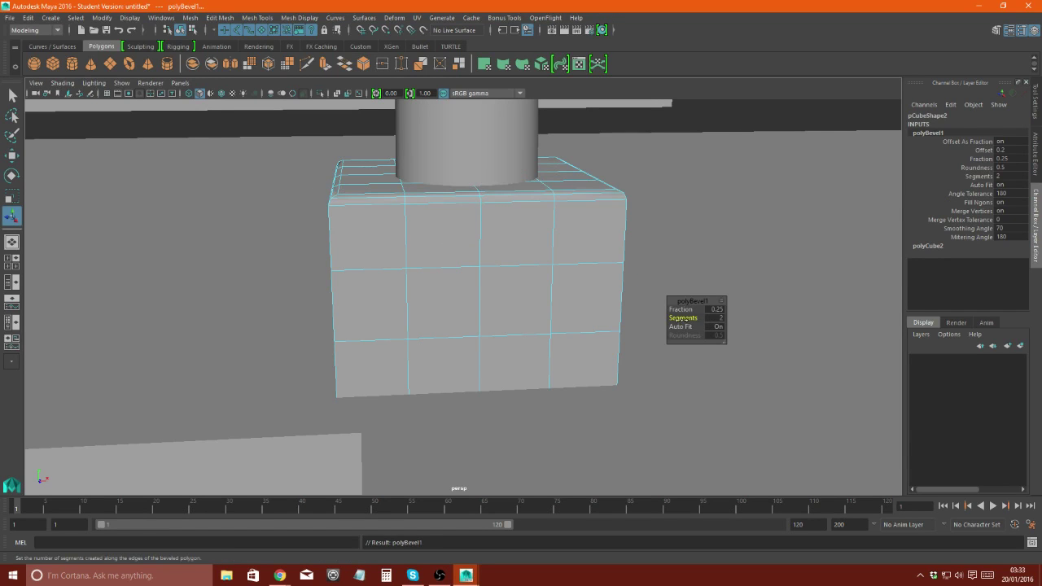
{"action": "key", "text": "ctrl+z"}
{"action": "key", "text": "ctrl+z"}
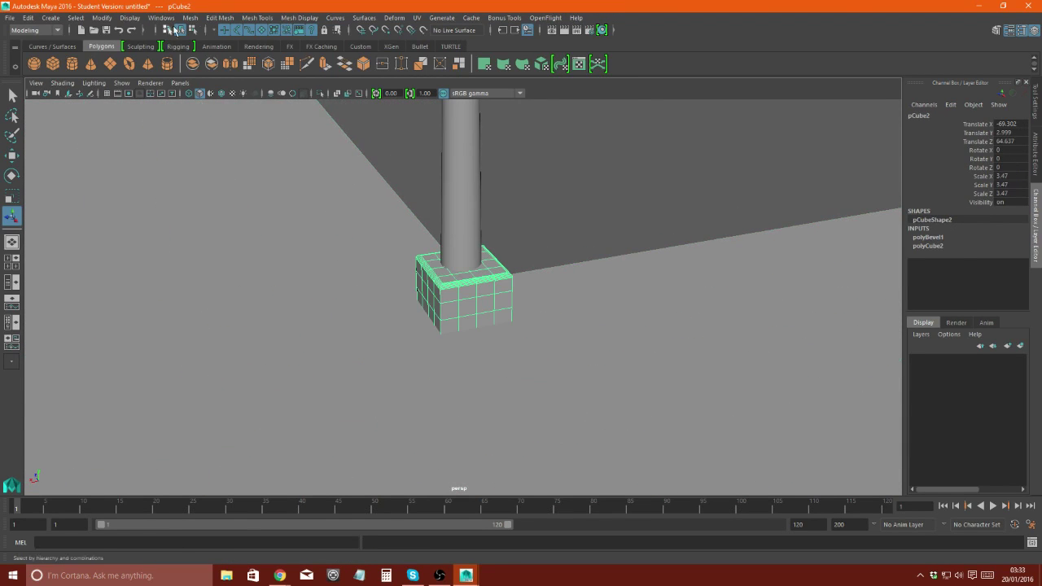
{"action": "left_click", "coordinate": [190, 17]}
{"action": "left_click", "coordinate": [214, 119]}
- Combine the lamp pole, head and base into one mesh, pCylinder2
{"action": "mouse_move", "coordinate": [228, 121]}
{"action": "left_mouse_down", "text": "alt"}
{"action": "mouse_move", "coordinate": [295, 260]}
{"action": "mouse_move", "coordinate": [359, 286]}
{"action": "mouse_move", "coordinate": [505, 284]}
{"action": "mouse_move", "coordinate": [497, 312]}
{"action": "left_mouse_up", "text": "alt"}
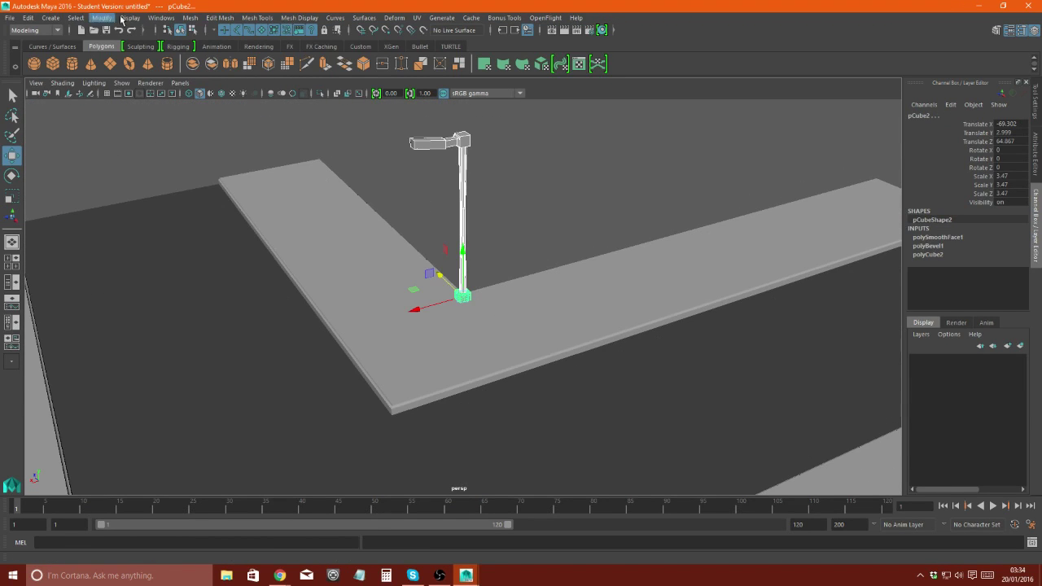
{"action": "left_click", "coordinate": [190, 17]}
{"action": "left_click", "coordinate": [213, 51]}
{"action": "mouse_move", "coordinate": [400, 240]}
{"action": "left_mouse_down", "text": "alt"}
{"action": "mouse_move", "coordinate": [373, 261]}
{"action": "mouse_move", "coordinate": [449, 328]}
{"action": "left_mouse_up", "text": "alt"}
{"action": "key", "text": "f"}
- Assign the lamp a new Lambert material and lighten its colour
{"action": "key", "text": "F11"}
{"action": "key", "text": "f"}
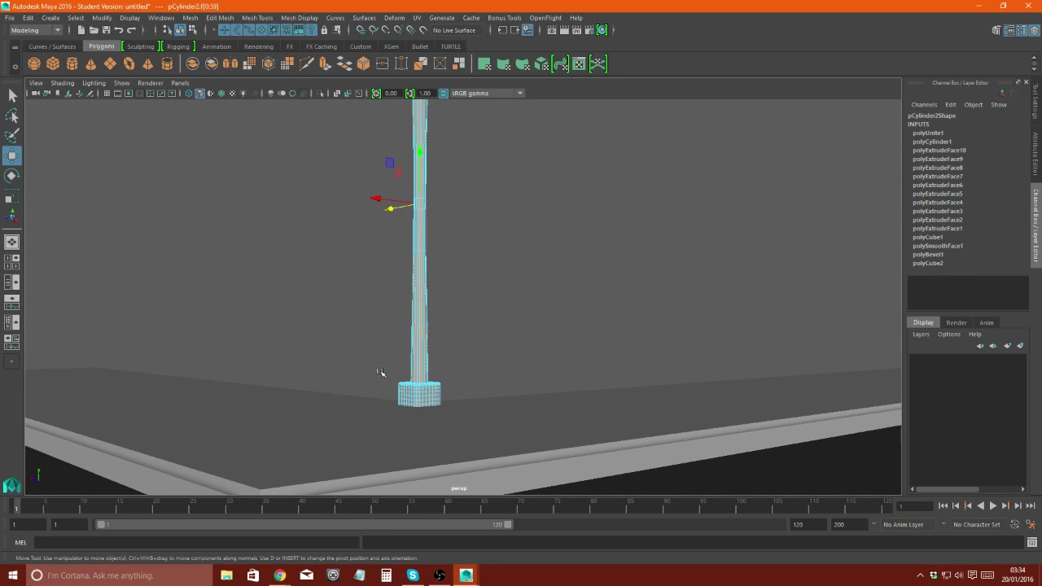
{"action": "scroll", "coordinate": [449, 412], "scroll_direction": "down", "scroll_amount": 2}
{"action": "left_click_drag", "start_coordinate": [433, 380], "coordinate": [344, 286], "text": "alt"}
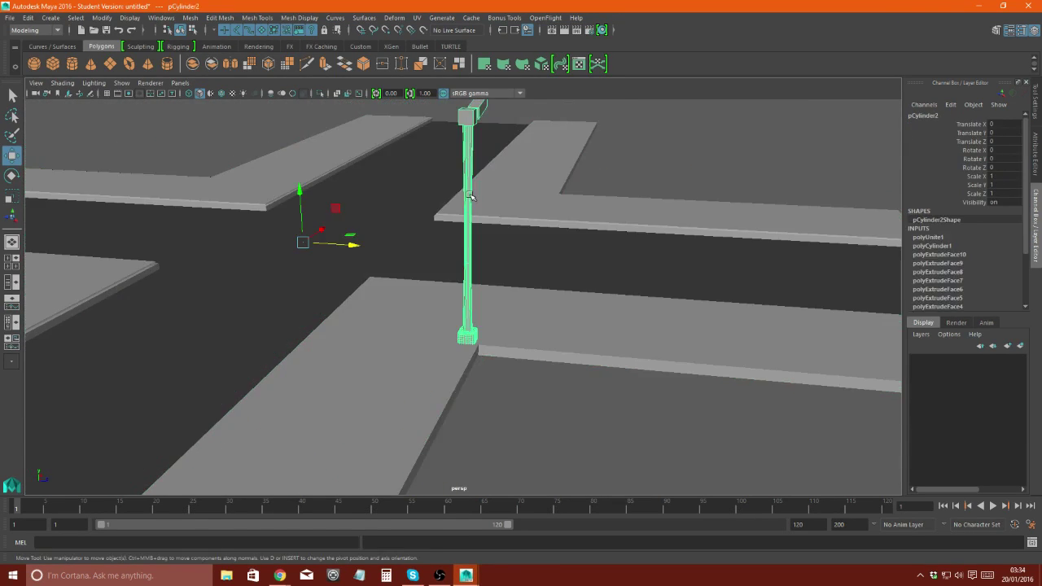
{"action": "left_click_drag", "start_coordinate": [442, 149], "coordinate": [491, 342]}
{"action": "right_click_drag", "start_coordinate": [468, 192], "coordinate": [442, 365]}
{"action": "left_click", "coordinate": [432, 429]}
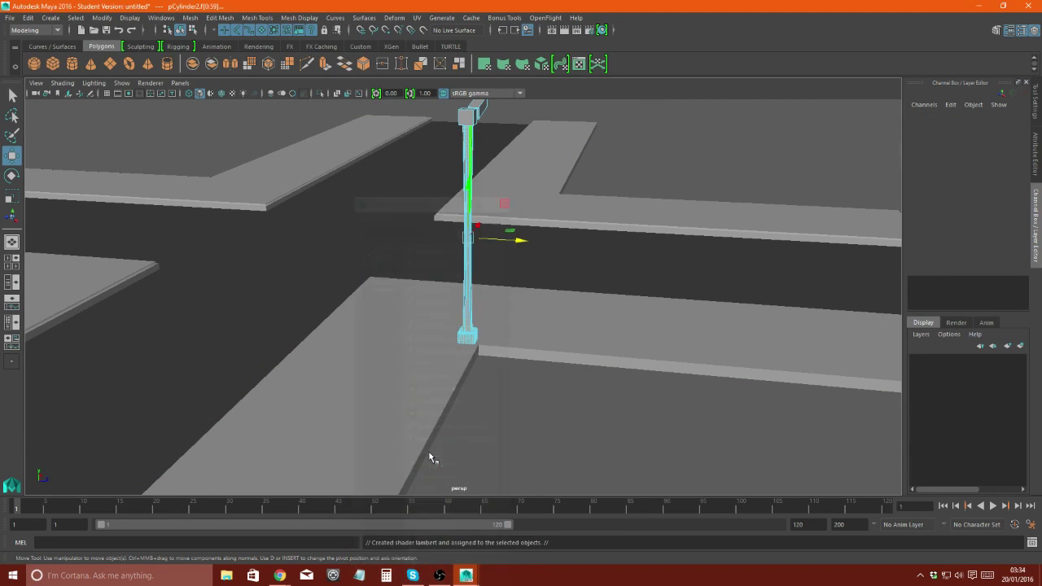
{"action": "left_click_drag", "start_coordinate": [966, 239], "coordinate": [966, 244]}
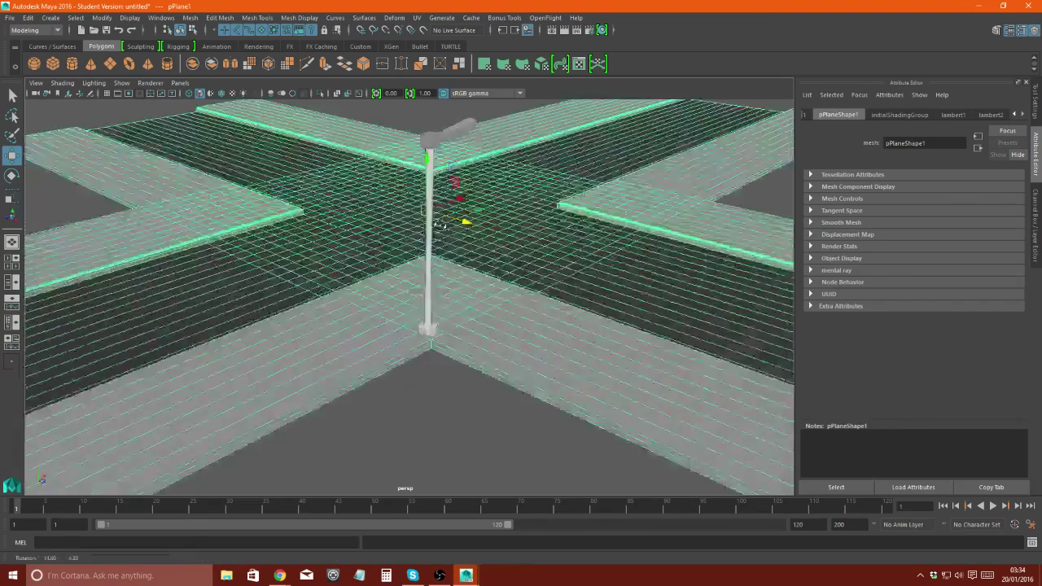
- Frame the top of the pole and select the lamp head's underside faces
{"action": "left_click_drag", "start_coordinate": [449, 226], "coordinate": [499, 189], "text": "alt"}
{"action": "scroll", "coordinate": [515, 209], "scroll_direction": "down", "scroll_amount": 3}
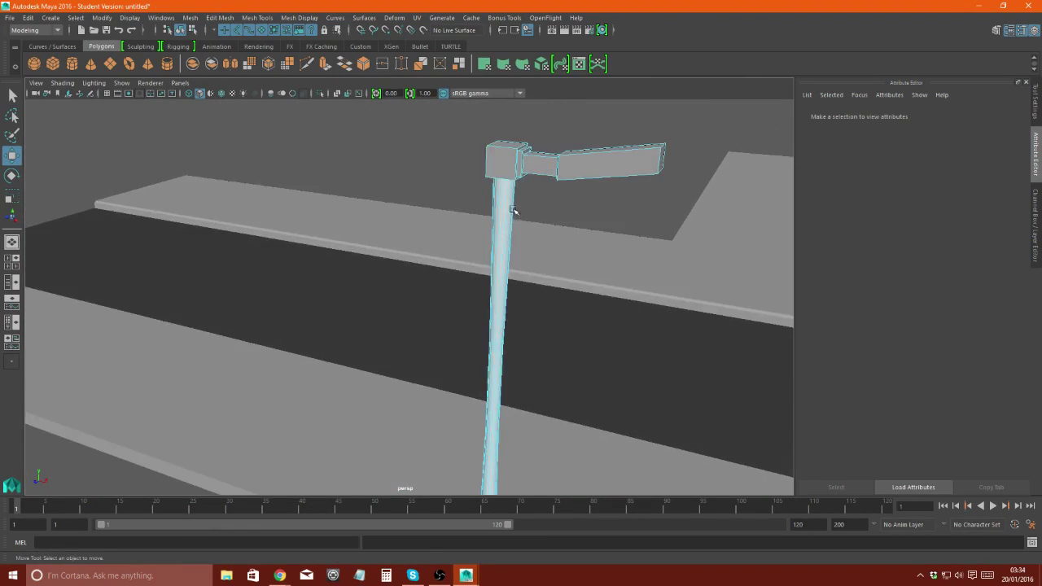
{"action": "scroll", "coordinate": [330, 285], "scroll_direction": "down", "scroll_amount": 5}
{"action": "scroll", "coordinate": [617, 288], "scroll_direction": "up", "scroll_amount": 5}
{"action": "left_click_drag", "start_coordinate": [617, 288], "coordinate": [470, 279], "text": "alt"}
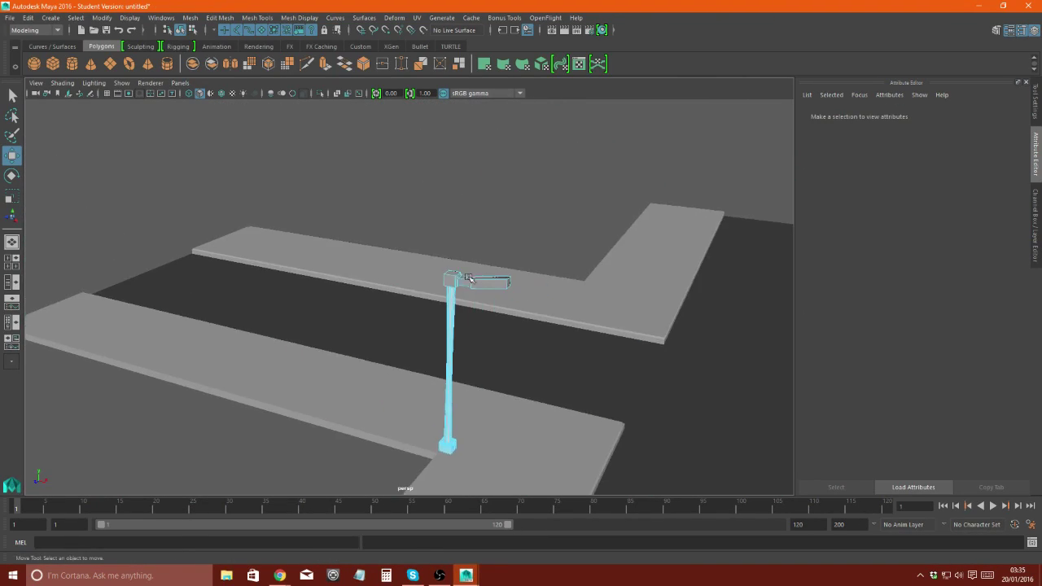
{"action": "left_click", "coordinate": [470, 278]}
{"action": "key", "text": "f"}
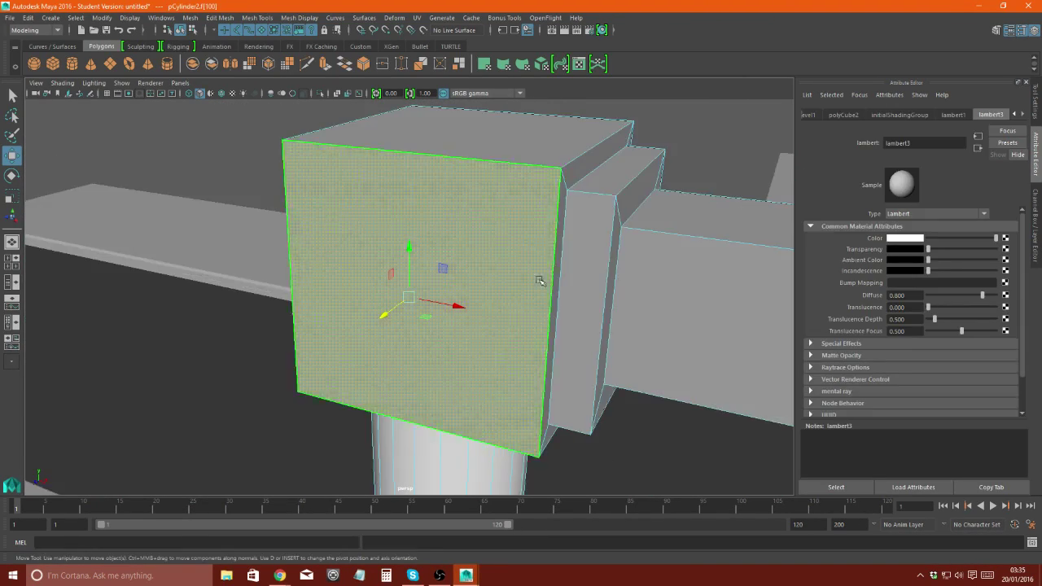
{"action": "left_click_drag", "start_coordinate": [535, 279], "coordinate": [350, 287], "text": "alt"}
{"action": "mouse_move", "coordinate": [232, 229]}
{"action": "left_mouse_down"}
{"action": "mouse_move", "coordinate": [579, 289]}
{"action": "mouse_move", "coordinate": [425, 327]}
{"action": "left_mouse_up"}
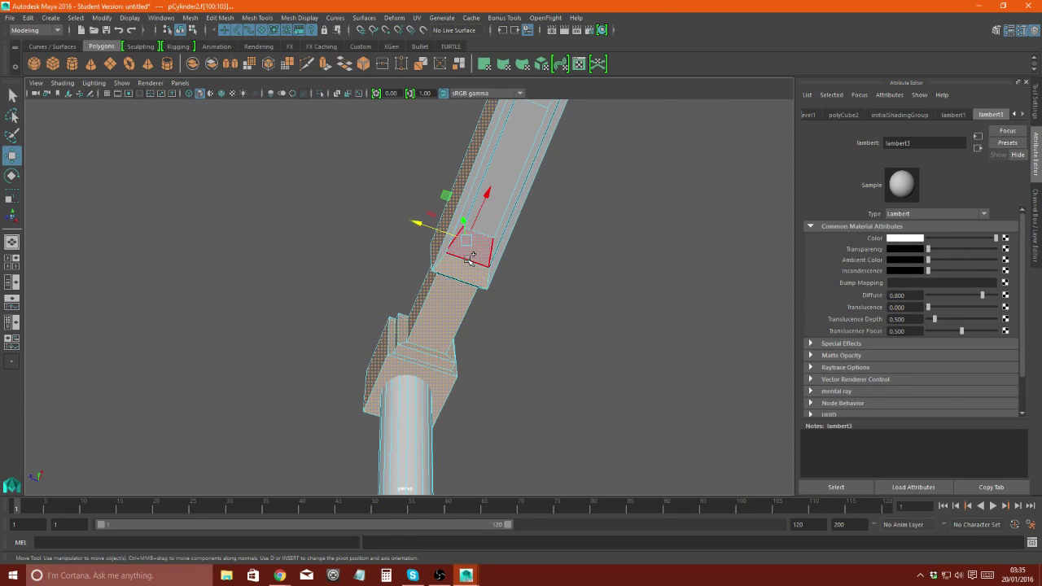
- Give the light panel under the lamp head a new Lambert material coloured yellow
{"action": "mouse_move", "coordinate": [469, 259]}
{"action": "left_mouse_down", "text": "alt"}
{"action": "mouse_move", "coordinate": [434, 342]}
{"action": "mouse_move", "coordinate": [393, 326]}
{"action": "left_mouse_up", "text": "alt"}
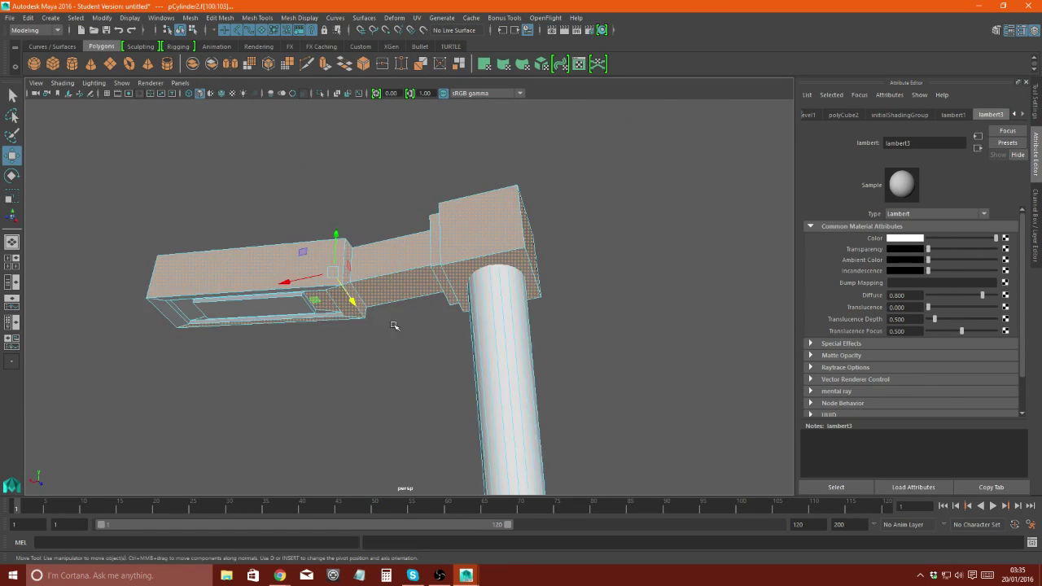
{"action": "mouse_move", "coordinate": [309, 299]}
{"action": "left_mouse_down", "text": "alt"}
{"action": "mouse_move", "coordinate": [332, 302]}
{"action": "mouse_move", "coordinate": [488, 186]}
{"action": "mouse_move", "coordinate": [610, 293]}
{"action": "mouse_move", "coordinate": [540, 280]}
{"action": "mouse_move", "coordinate": [486, 135]}
{"action": "mouse_move", "coordinate": [272, 177]}
{"action": "left_mouse_up", "text": "alt"}
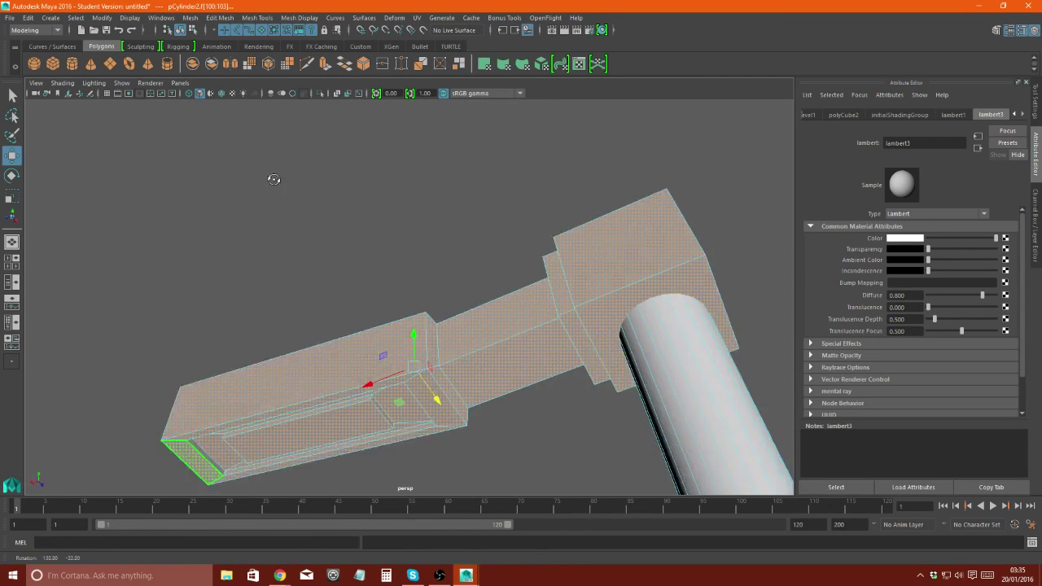
{"action": "right_click_drag", "start_coordinate": [484, 265], "coordinate": [492, 550]}
{"action": "left_click", "coordinate": [429, 454]}
{"action": "right_click_drag", "start_coordinate": [488, 269], "coordinate": [500, 530]}
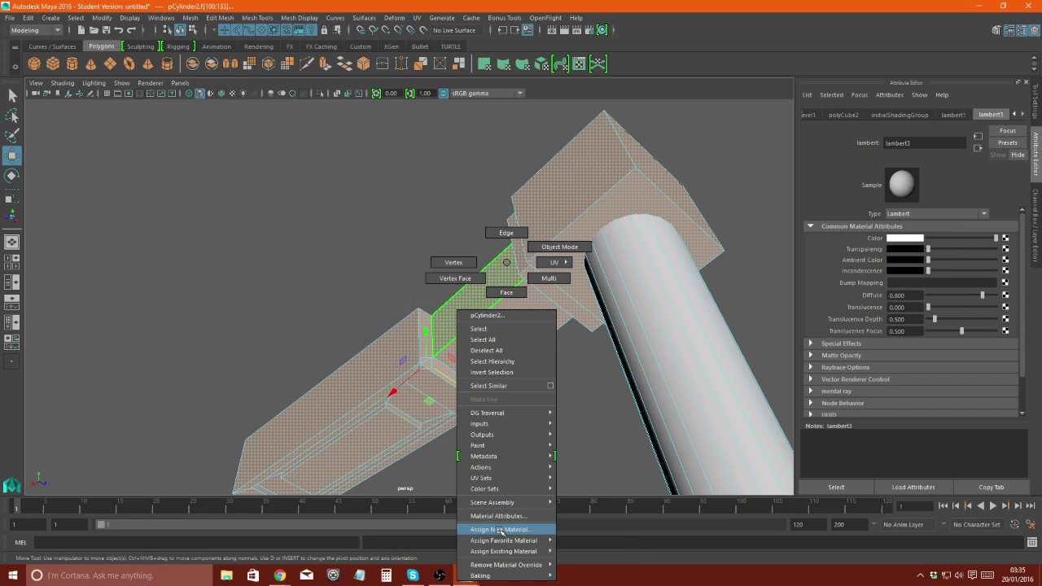
{"action": "mouse_move", "coordinate": [500, 530]}
{"action": "left_mouse_down", "text": "alt"}
{"action": "mouse_move", "coordinate": [436, 317]}
{"action": "mouse_move", "coordinate": [236, 334]}
{"action": "mouse_move", "coordinate": [388, 414]}
{"action": "mouse_move", "coordinate": [551, 435]}
{"action": "left_mouse_up", "text": "alt"}
{"action": "key", "text": "ctrl+z"}
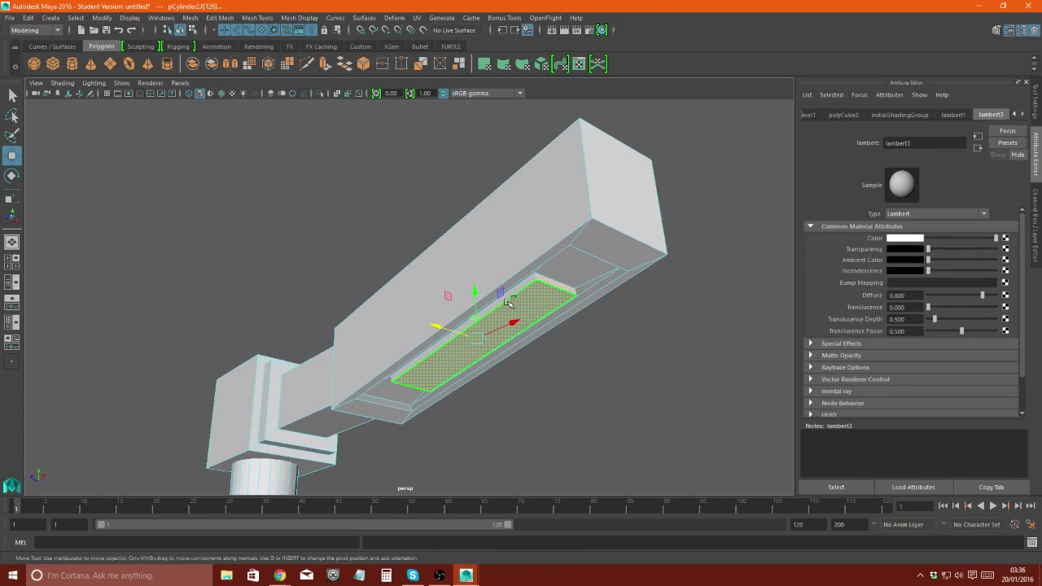
{"action": "right_click_drag", "start_coordinate": [507, 295], "coordinate": [521, 562]}
{"action": "left_click", "coordinate": [428, 454]}
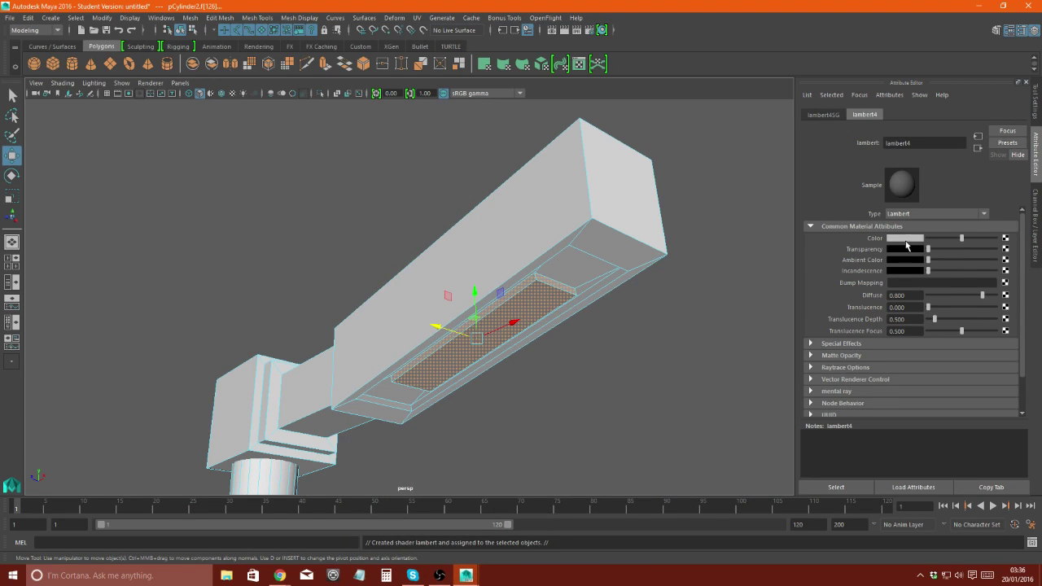
{"action": "left_click", "coordinate": [905, 237]}
{"action": "left_click", "coordinate": [876, 211]}
- Orbit around the lamp head and arm, dropping a stray side-face selection
{"action": "left_click_drag", "start_coordinate": [479, 342], "coordinate": [507, 367], "text": "alt"}
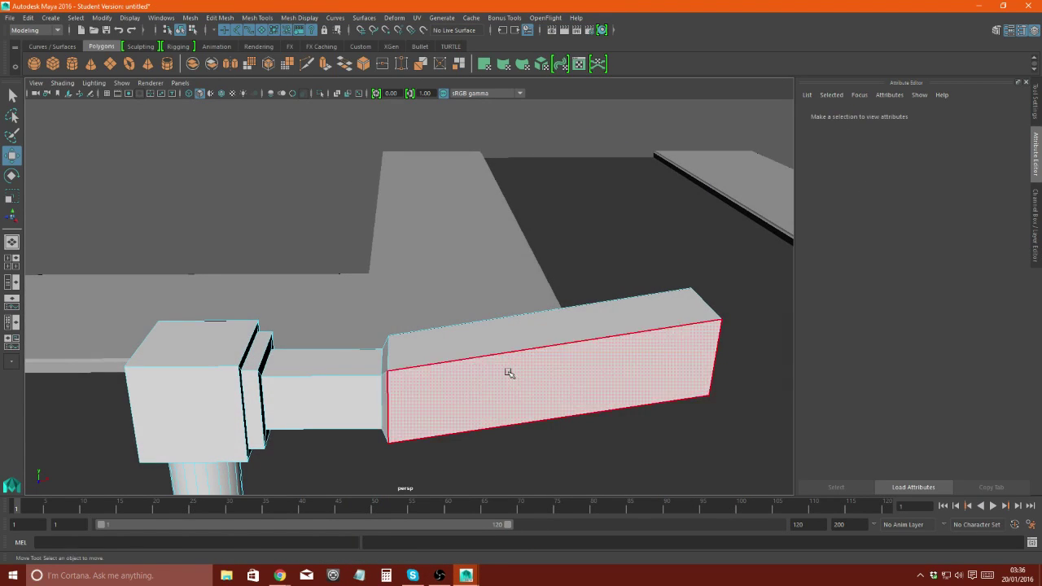
{"action": "left_click", "coordinate": [507, 367]}
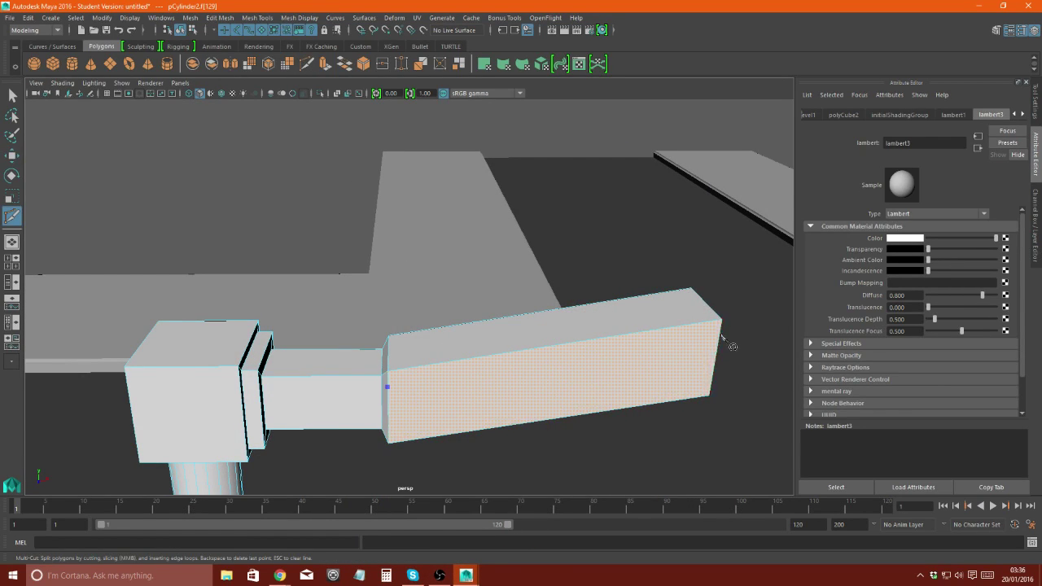
{"action": "left_click", "coordinate": [678, 378]}
{"action": "left_click_drag", "start_coordinate": [675, 372], "coordinate": [126, 372], "text": "alt"}
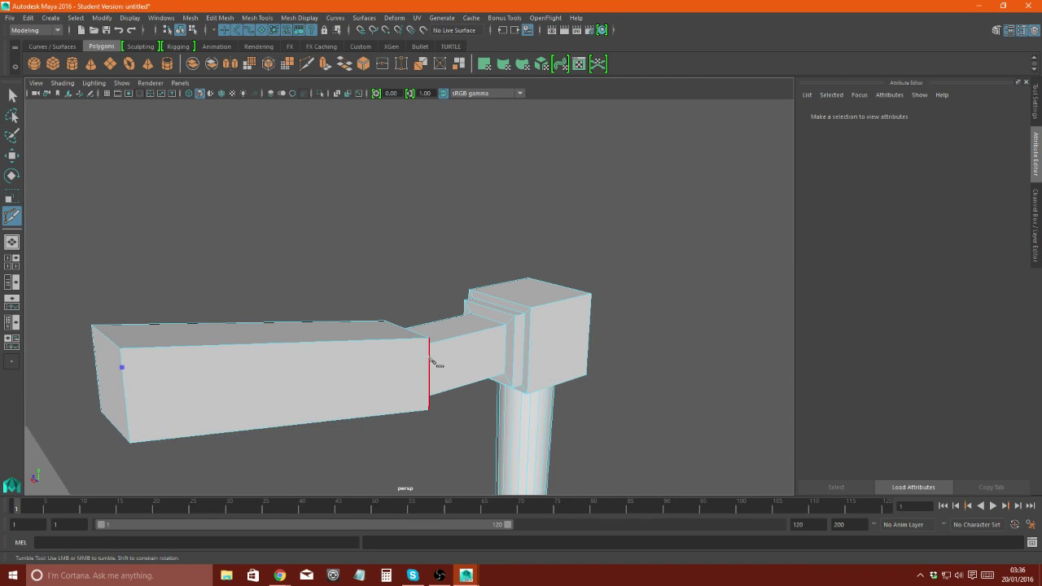
{"action": "mouse_move", "coordinate": [433, 362]}
{"action": "left_mouse_down", "text": "alt"}
{"action": "mouse_move", "coordinate": [386, 388]}
{"action": "mouse_move", "coordinate": [432, 364]}
{"action": "left_mouse_up", "text": "alt"}
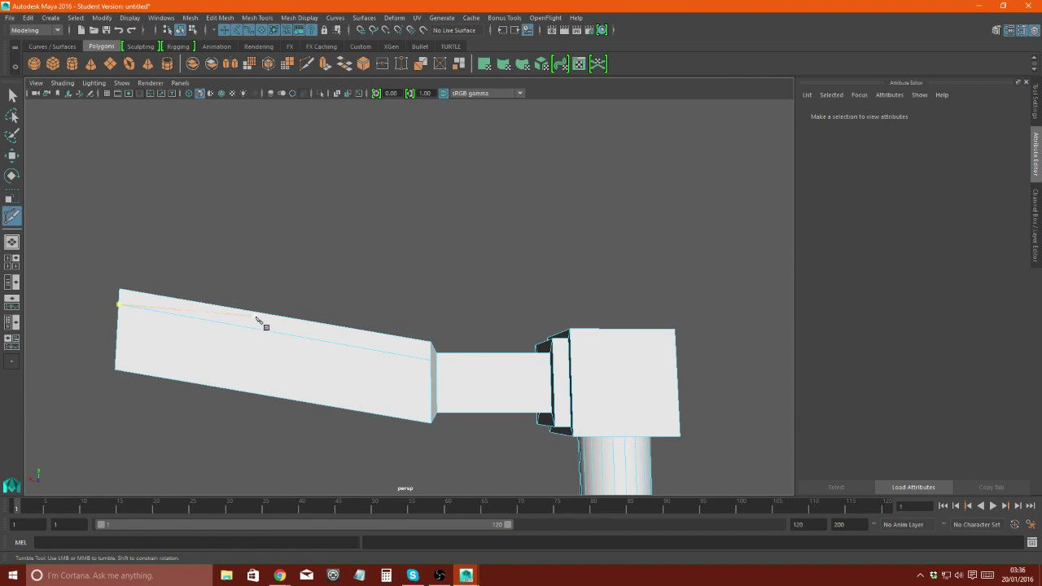
- Assign a new surface shader to the lamp head's top strip and make it light cyan
{"action": "left_click_drag", "start_coordinate": [279, 342], "coordinate": [443, 372], "text": "alt"}
{"action": "right_click_drag", "start_coordinate": [443, 262], "coordinate": [445, 533]}
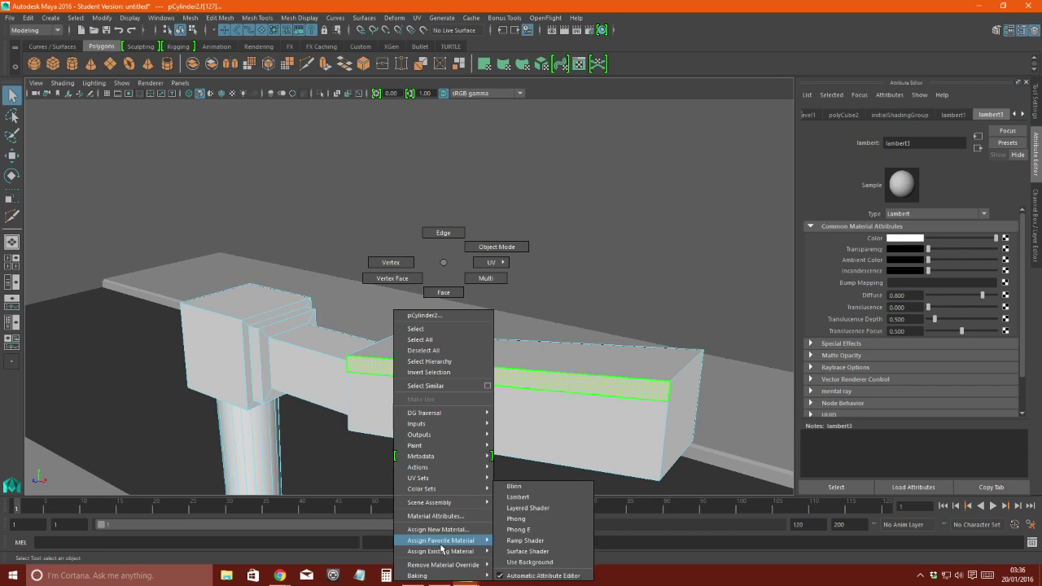
{"action": "left_click", "coordinate": [904, 237]}
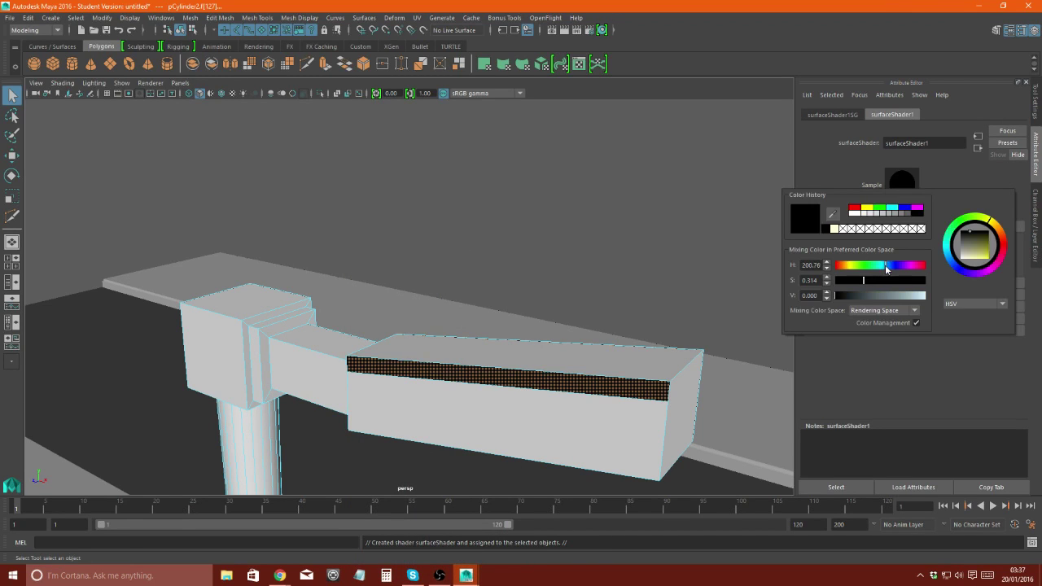
{"action": "mouse_move", "coordinate": [863, 280]}
{"action": "left_mouse_down"}
{"action": "mouse_move", "coordinate": [919, 282]}
{"action": "mouse_move", "coordinate": [923, 295]}
{"action": "left_mouse_up"}
{"action": "left_click", "coordinate": [887, 266]}
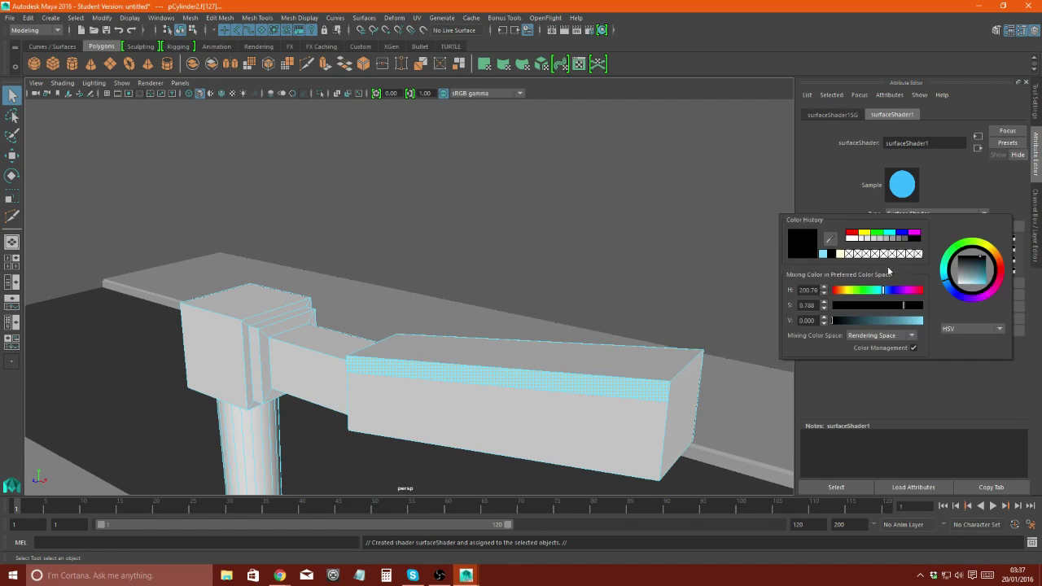
{"action": "left_click", "coordinate": [619, 295]}
{"action": "left_click_drag", "start_coordinate": [619, 296], "coordinate": [433, 271], "text": "alt"}
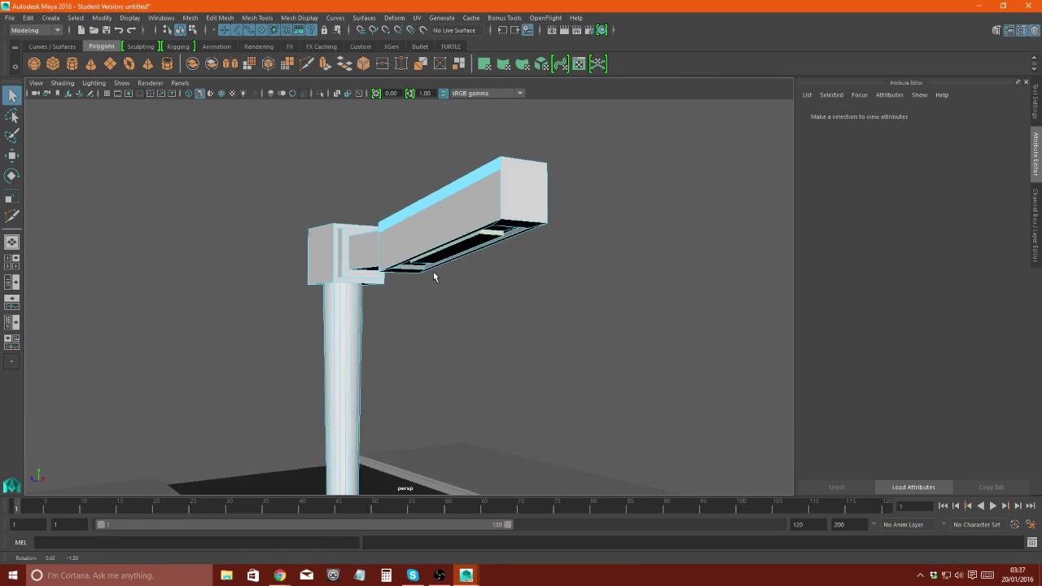
{"action": "left_click", "coordinate": [551, 30]}
{"action": "left_click", "coordinate": [659, 36]}
- Add a trial point light under the lamp head, then delete it
{"action": "left_click", "coordinate": [51, 17]}
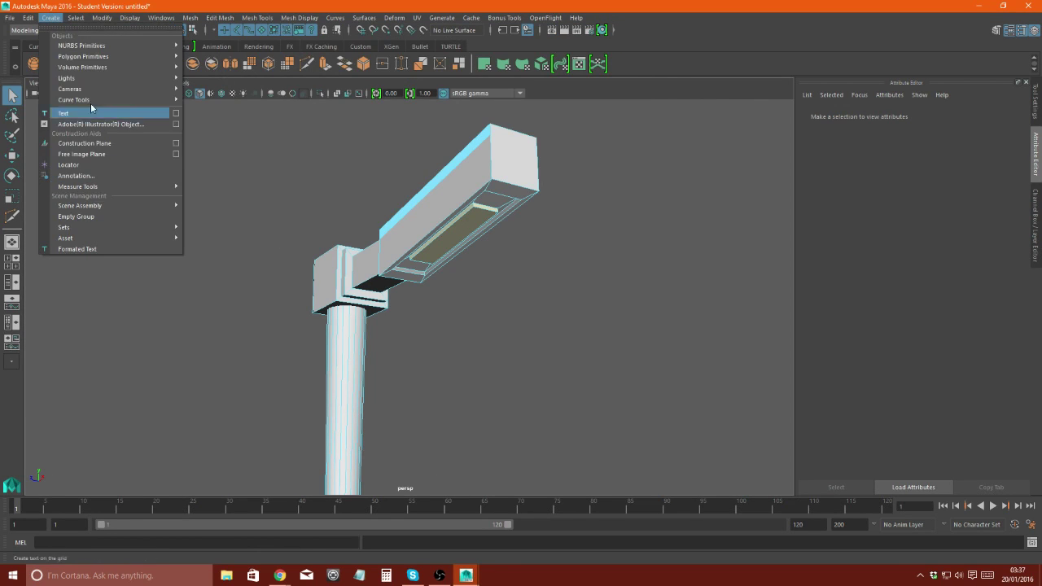
{"action": "left_click", "coordinate": [220, 108]}
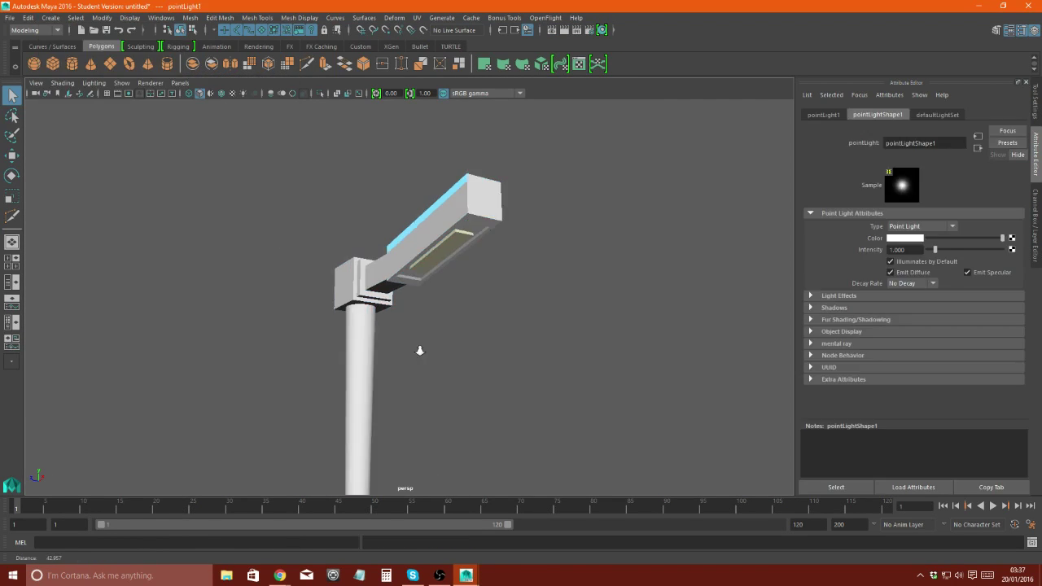
{"action": "scroll", "coordinate": [418, 349], "scroll_direction": "down", "scroll_amount": 5}
{"action": "scroll", "coordinate": [488, 297], "scroll_direction": "down", "scroll_amount": 3}
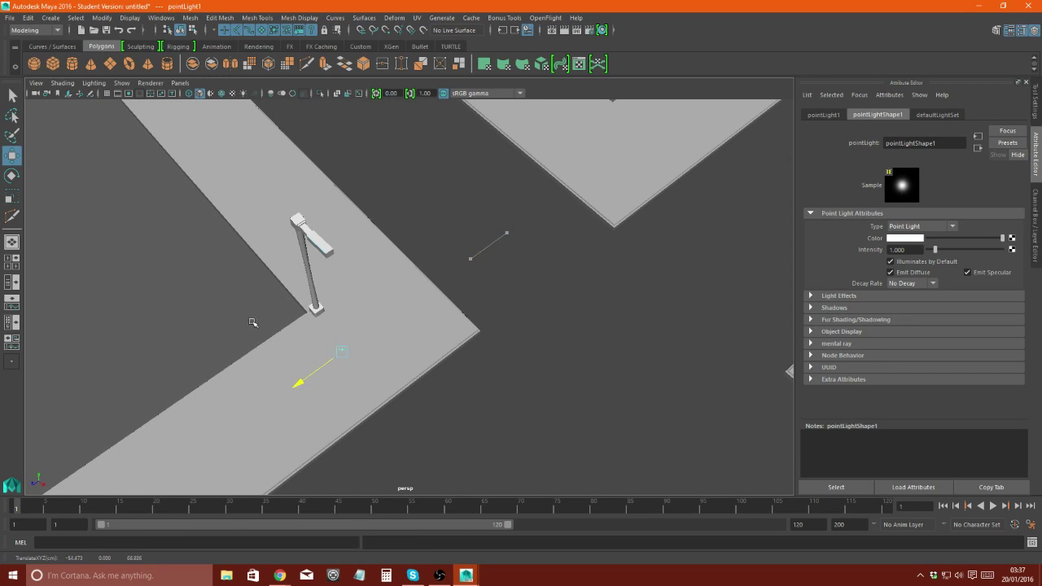
{"action": "left_click_drag", "start_coordinate": [358, 366], "coordinate": [561, 272], "text": "alt"}
{"action": "middle_click_drag", "start_coordinate": [561, 272], "coordinate": [419, 163]}
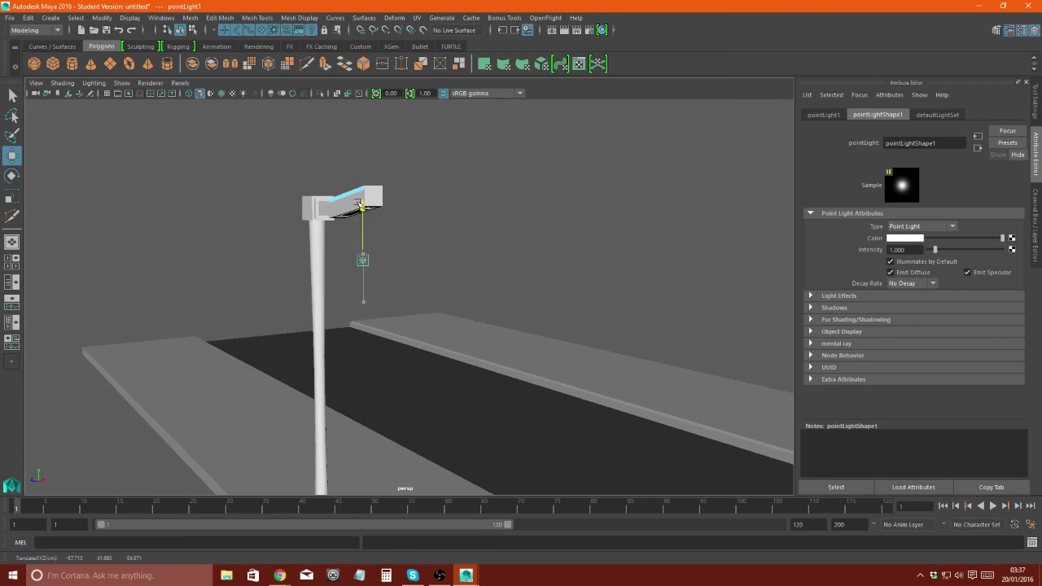
{"action": "scroll", "coordinate": [420, 119], "scroll_direction": "up", "scroll_amount": 5}
{"action": "scroll", "coordinate": [509, 201], "scroll_direction": "up", "scroll_amount": 3}
{"action": "left_click", "coordinate": [657, 36]}
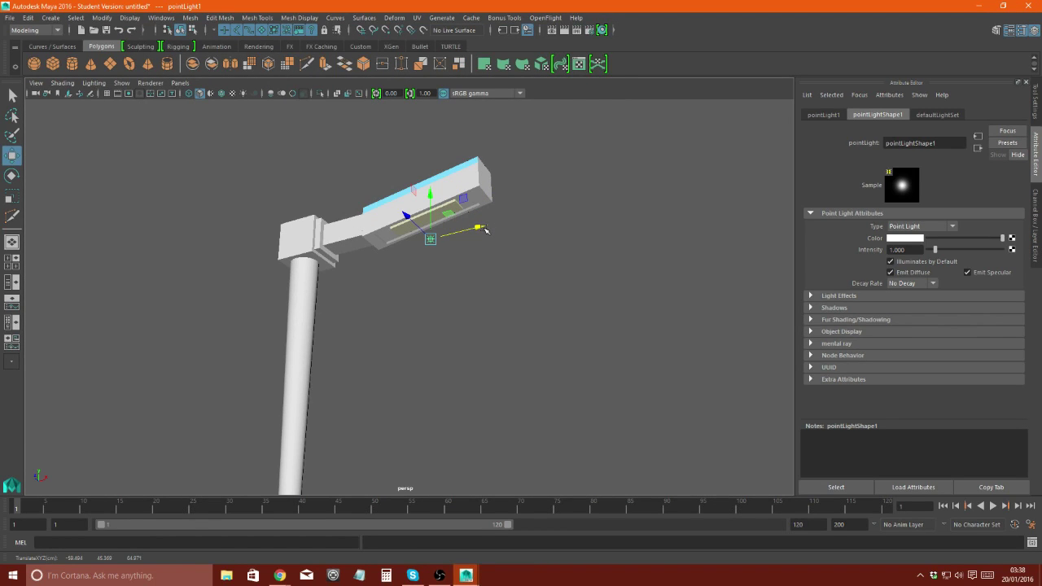
{"action": "key", "text": "Delete"}
- Add a spot light rotated -90 to point down and raise it beneath the lamp head
{"action": "left_click", "coordinate": [51, 17]}
{"action": "mouse_move", "coordinate": [67, 78]}
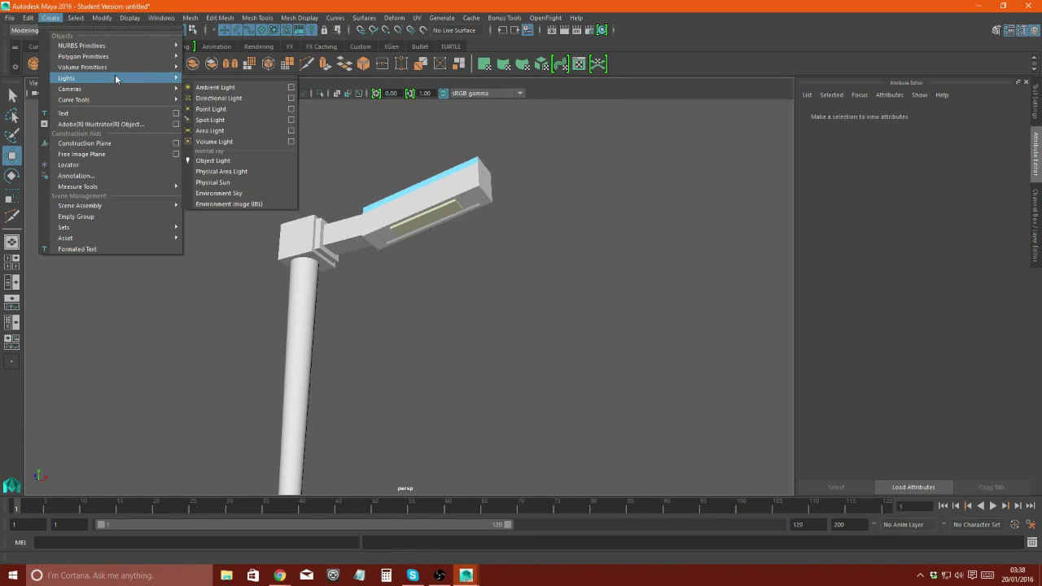
{"action": "left_click", "coordinate": [220, 120]}
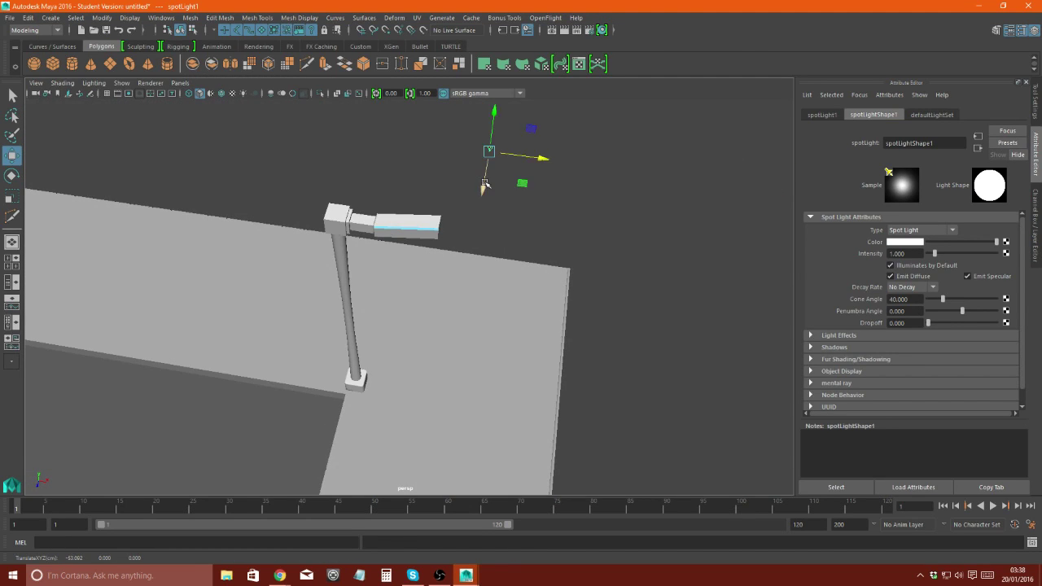
{"action": "left_click_drag", "start_coordinate": [449, 379], "coordinate": [302, 310], "text": "alt"}
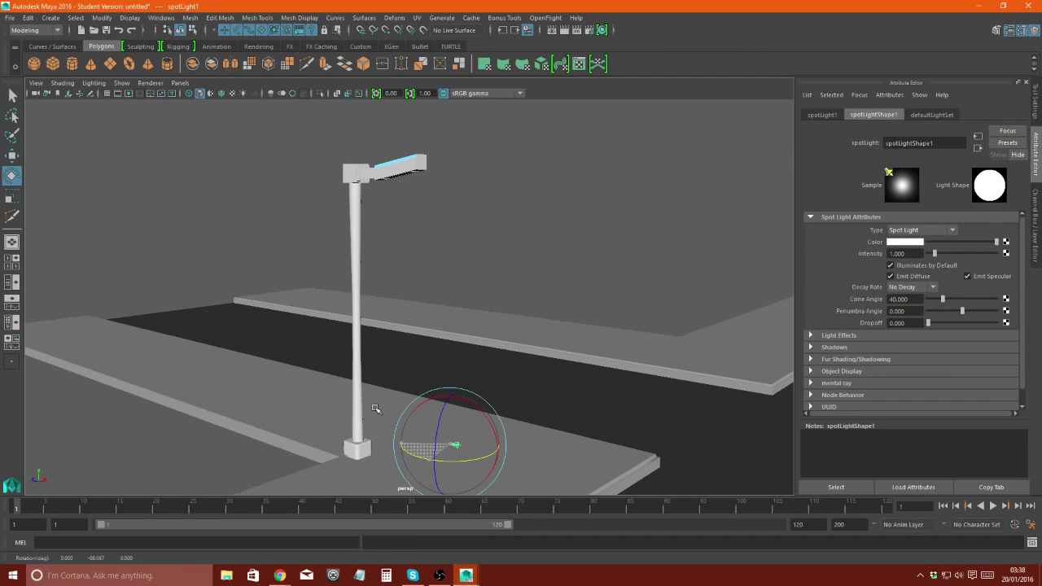
{"action": "left_click", "coordinate": [1035, 104]}
{"action": "left_click", "coordinate": [1036, 208]}
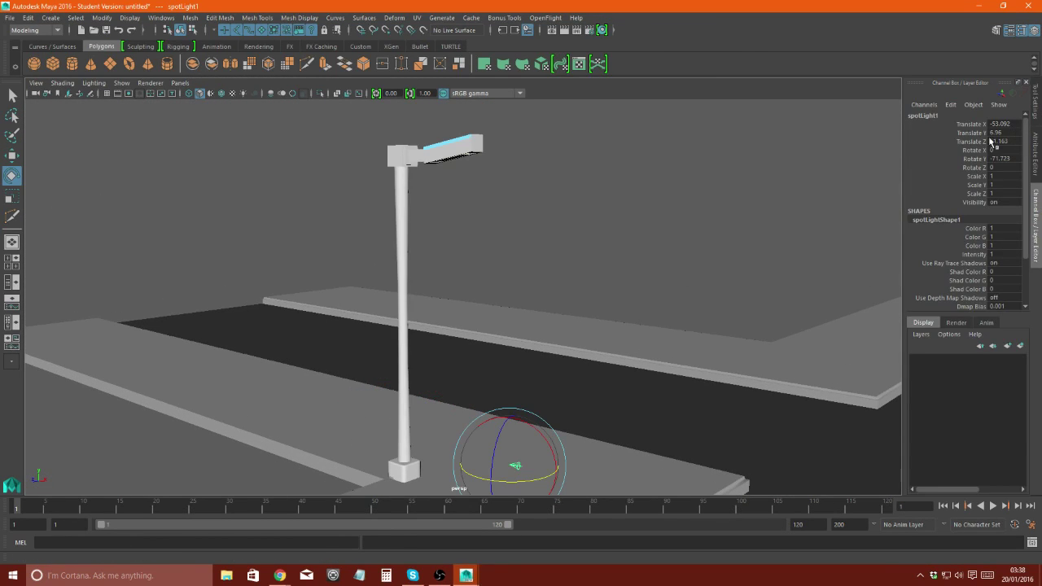
{"action": "left_click_drag", "start_coordinate": [733, 367], "coordinate": [554, 442], "text": "alt"}
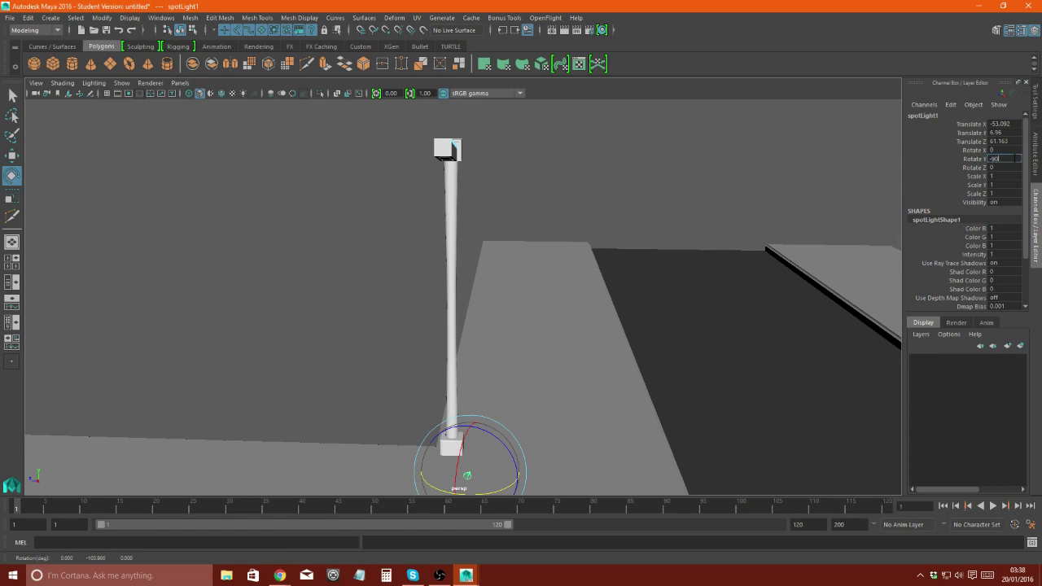
{"action": "left_click_drag", "start_coordinate": [567, 277], "coordinate": [576, 312], "text": "alt"}
{"action": "type", "text": "-90"}
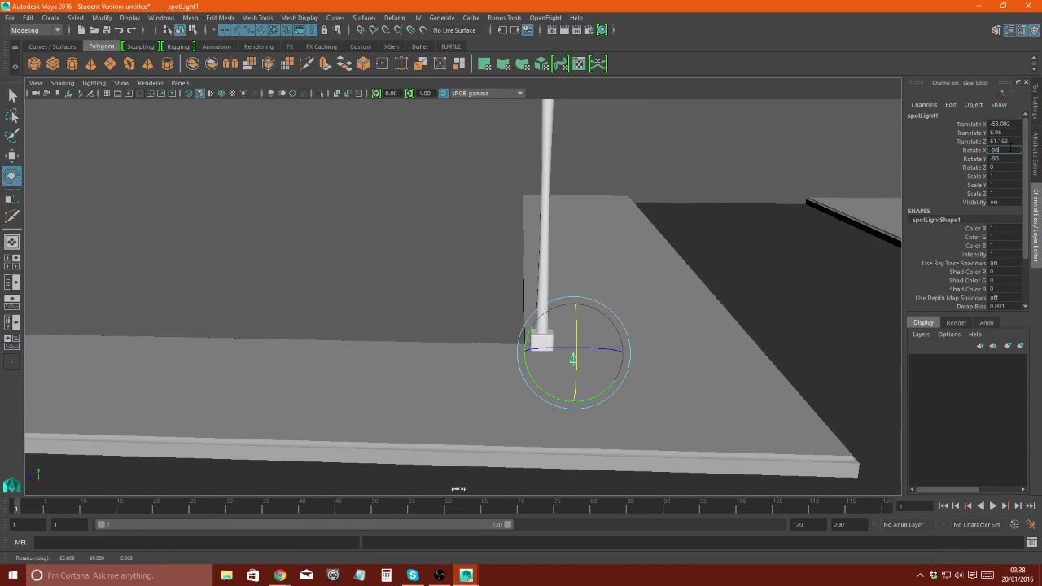
{"action": "key", "text": "Return"}
{"action": "left_click_drag", "start_coordinate": [733, 244], "coordinate": [693, 285], "text": "alt"}
{"action": "key", "text": "w"}
{"action": "left_click_drag", "start_coordinate": [570, 269], "coordinate": [523, 244], "text": "alt"}
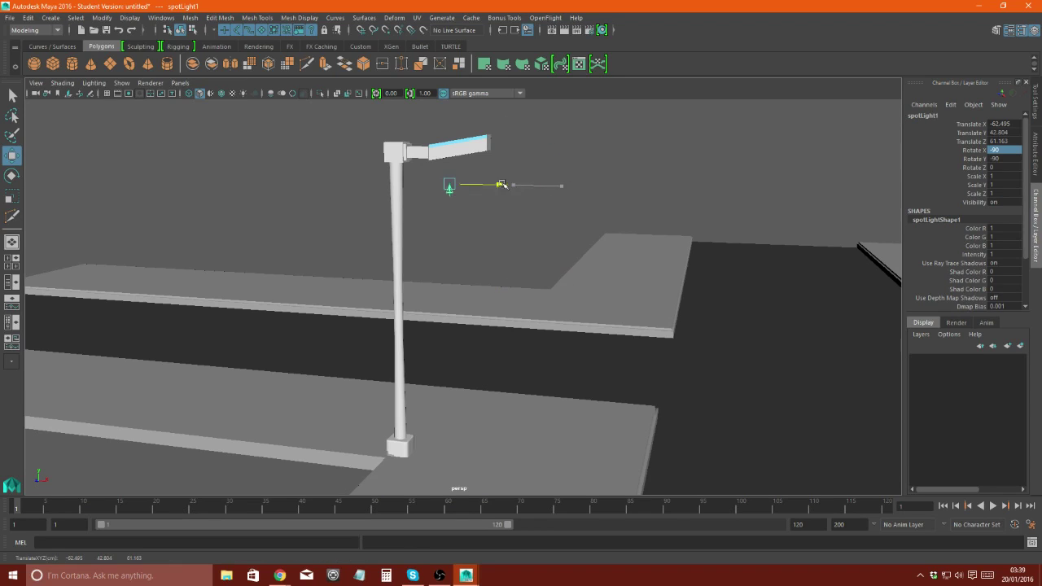
{"action": "key", "text": "f"}
{"action": "left_click_drag", "start_coordinate": [421, 230], "coordinate": [675, 256], "text": "alt"}
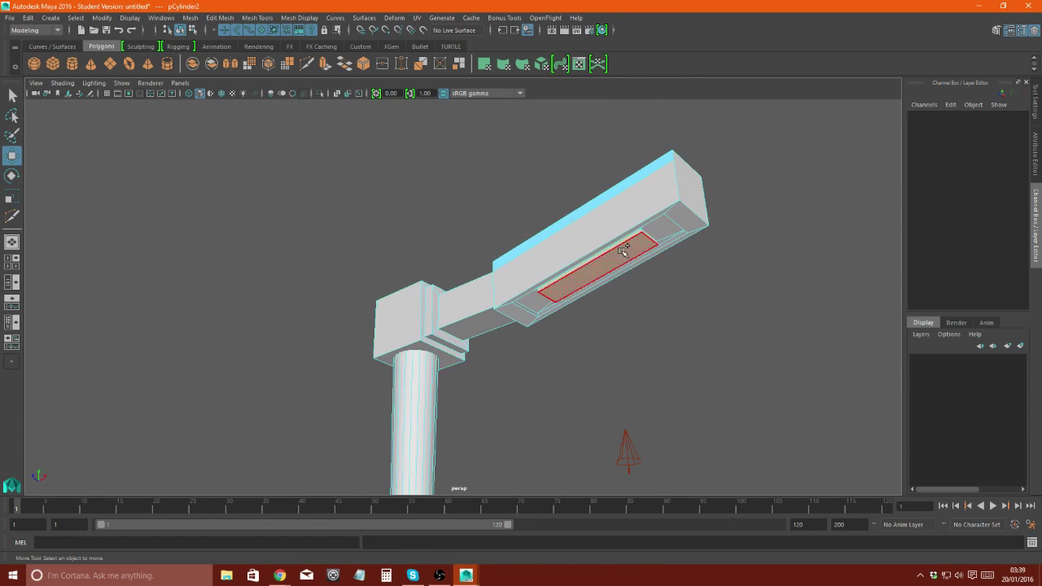
- Give the lamp head's underside panel a new pale yellow surface shader (H 60, S 0.314, V 1)
{"action": "left_click", "coordinate": [652, 257]}
{"action": "key", "text": "f"}
{"action": "left_click_drag", "start_coordinate": [479, 253], "coordinate": [473, 254], "text": "alt"}
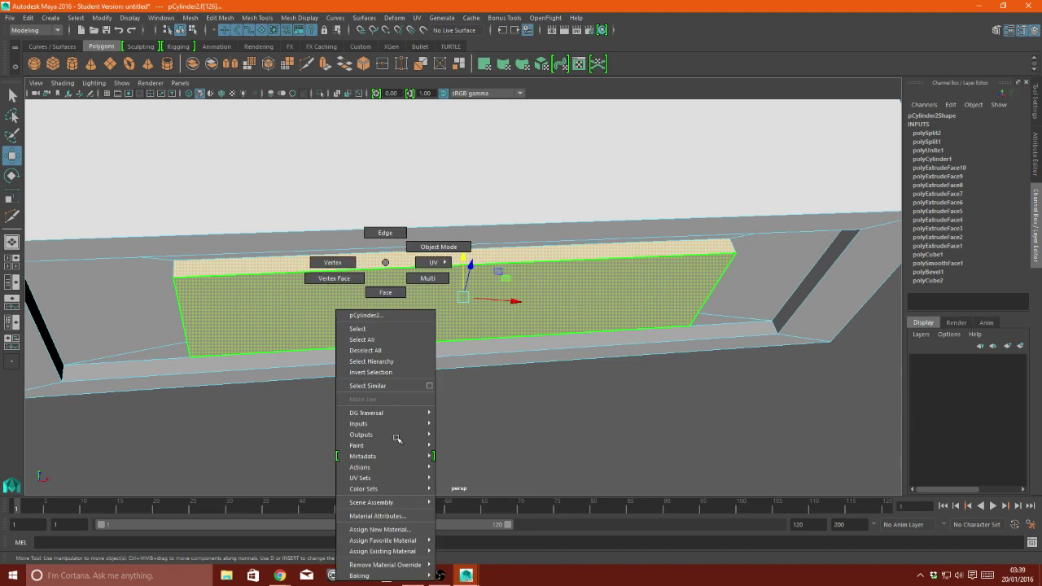
{"action": "right_click_drag", "start_coordinate": [473, 255], "coordinate": [374, 529]}
{"action": "left_click", "coordinate": [497, 354]}
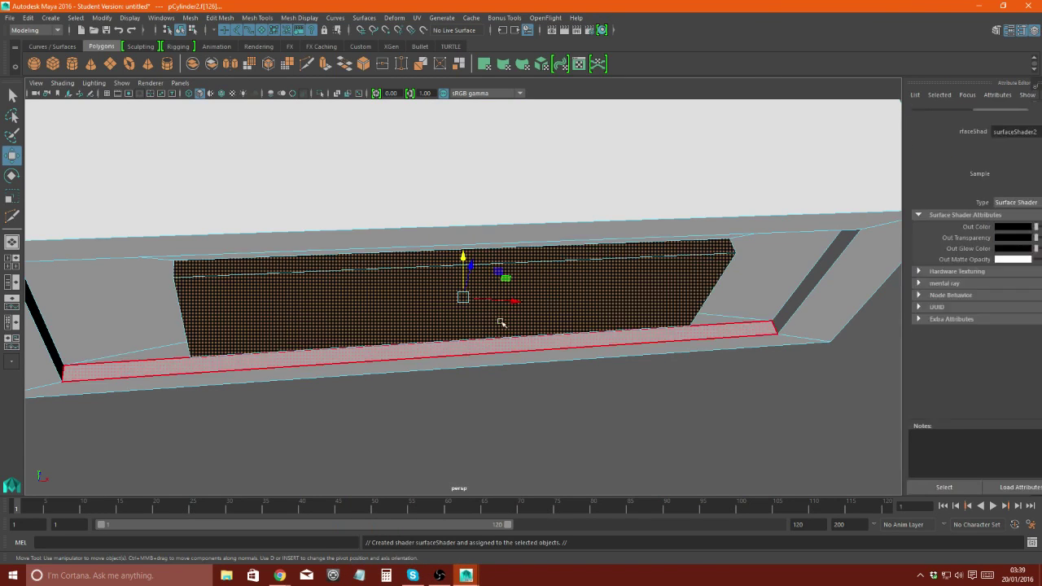
{"action": "left_click", "coordinate": [1023, 114]}
{"action": "left_click", "coordinate": [982, 114]}
{"action": "left_click", "coordinate": [904, 238]}
{"action": "left_click", "coordinate": [895, 284]}
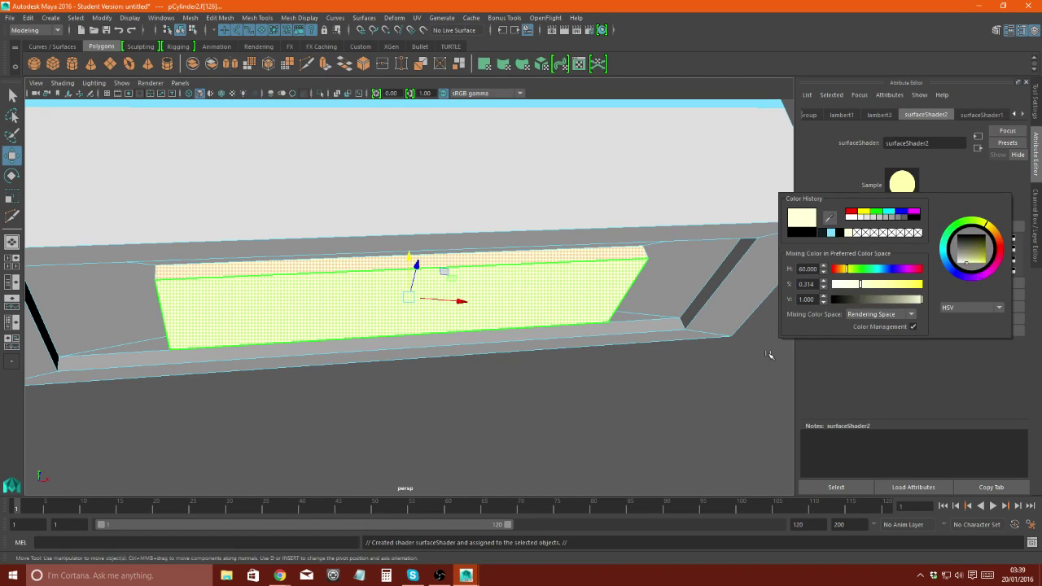
{"action": "left_click", "coordinate": [904, 238]}
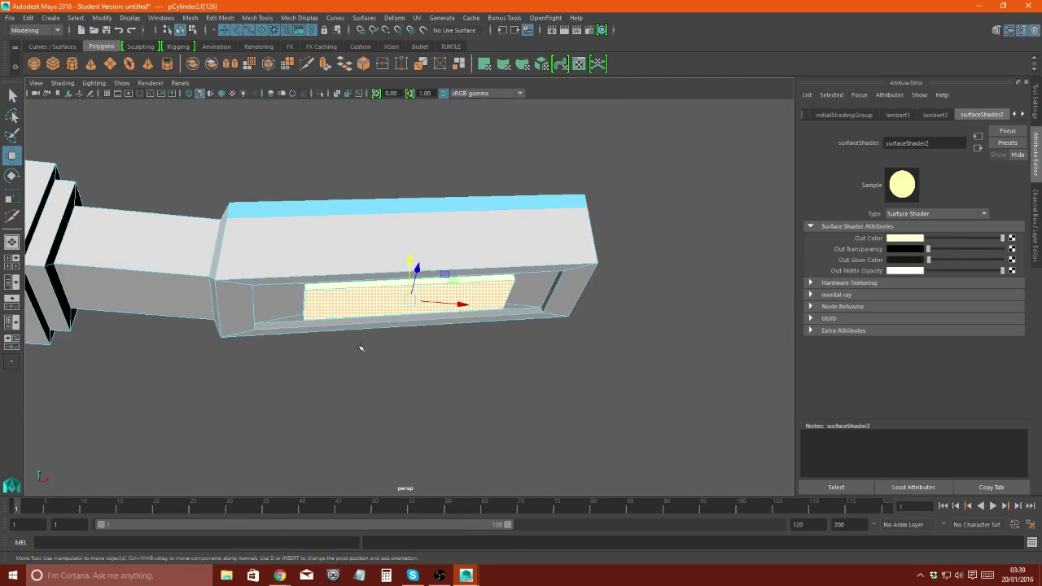
{"action": "left_click_drag", "start_coordinate": [378, 244], "coordinate": [531, 192], "text": "alt"}
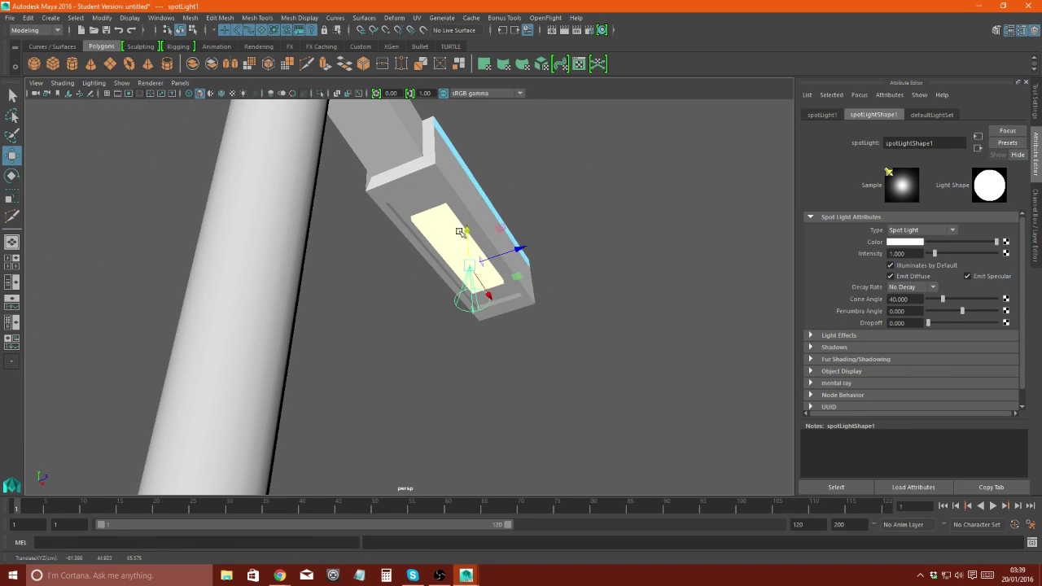
- Light the view with scene lights and widen spotLight1's cone to 114.676 with -10 penumbra
{"action": "left_click_drag", "start_coordinate": [460, 233], "coordinate": [106, 214], "text": "alt"}
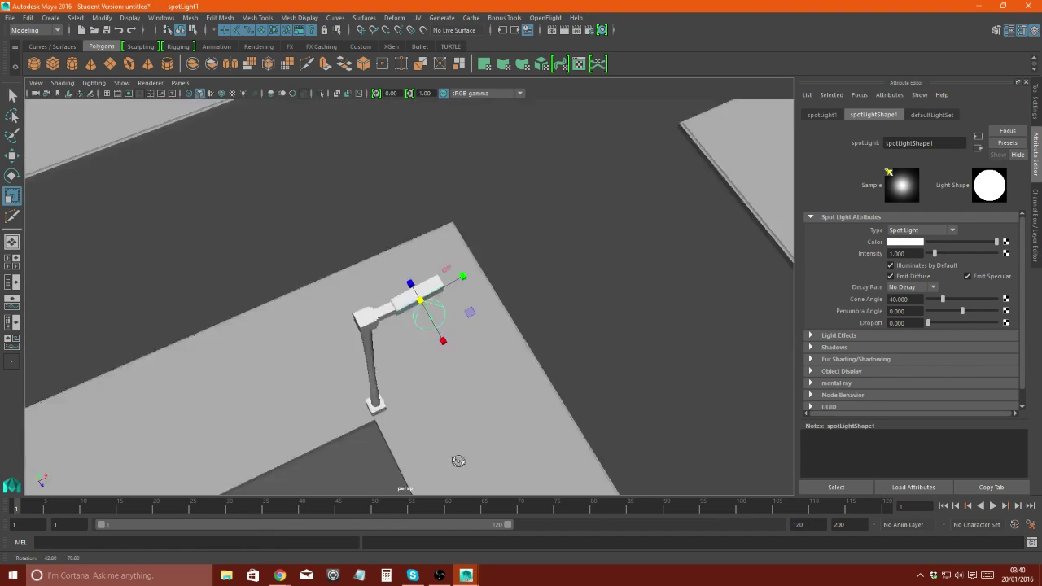
{"action": "left_click_drag", "start_coordinate": [407, 325], "coordinate": [269, 146], "text": "alt"}
{"action": "left_click", "coordinate": [242, 95]}
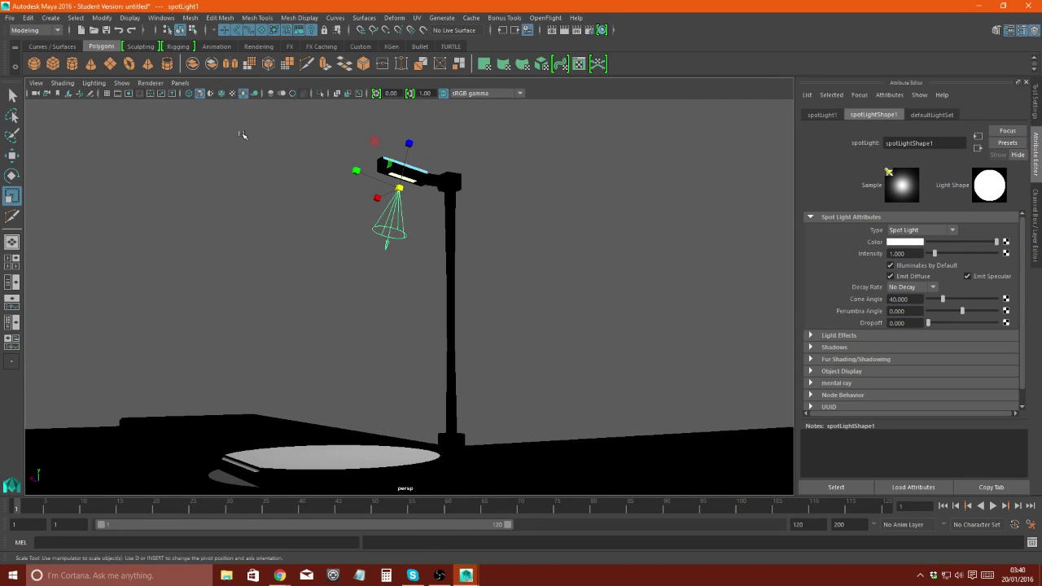
{"action": "left_click_drag", "start_coordinate": [943, 299], "coordinate": [971, 298]}
{"action": "left_click", "coordinate": [906, 242]}
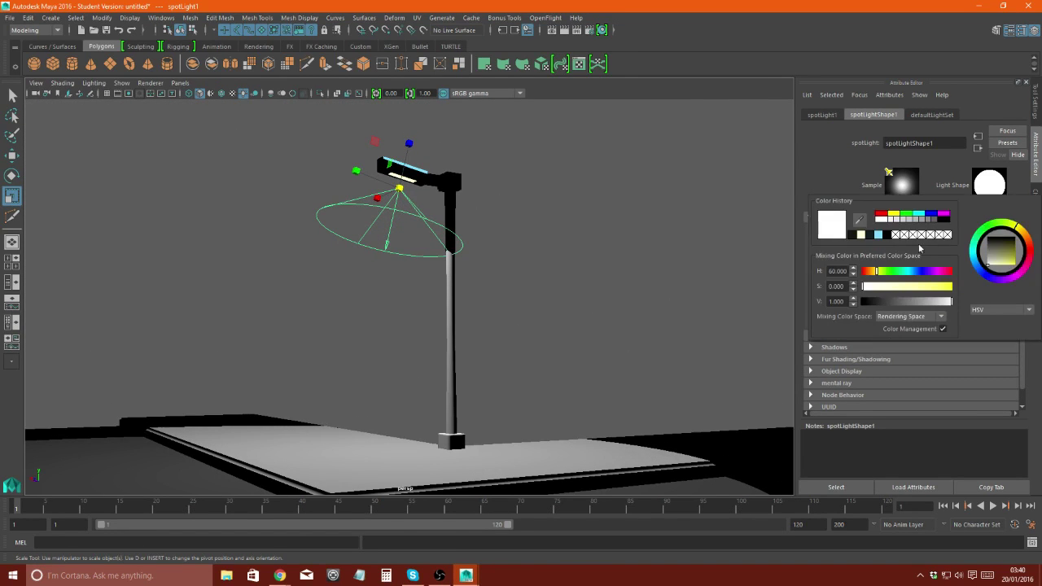
{"action": "left_click", "coordinate": [465, 245]}
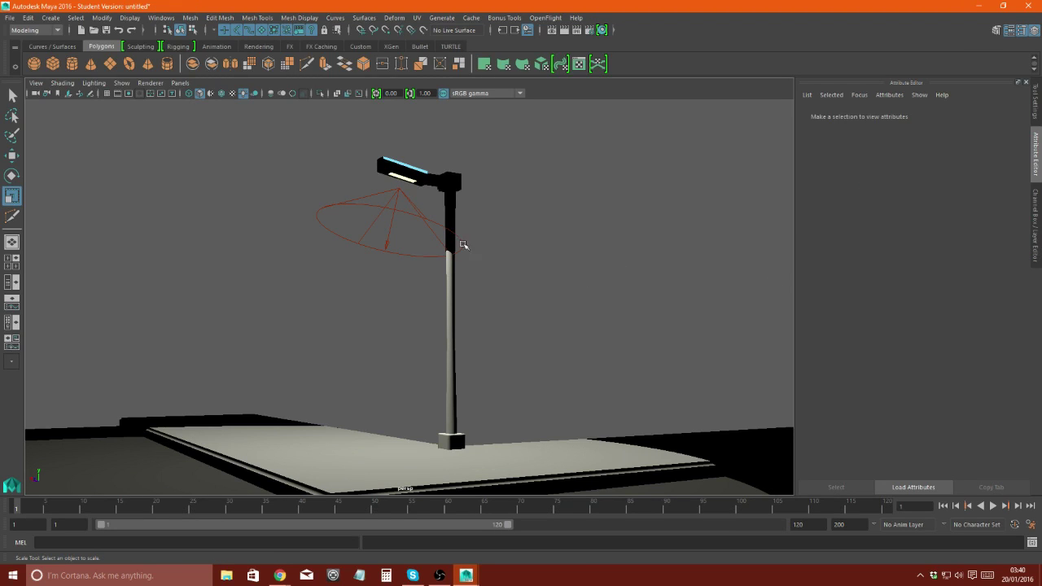
{"action": "key", "text": "ctrl+z"}
{"action": "left_click_drag", "start_coordinate": [926, 323], "coordinate": [937, 311]}
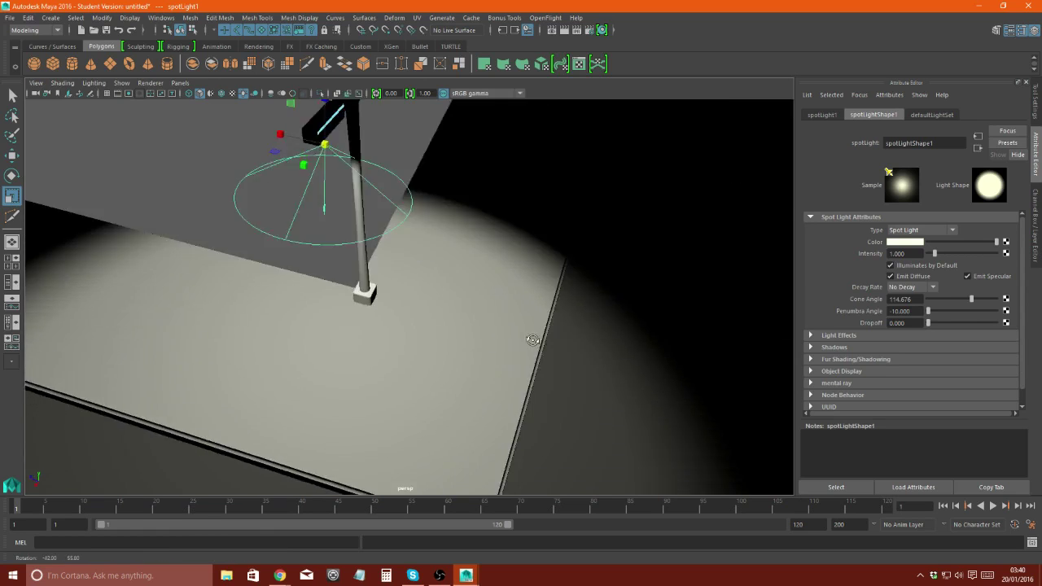
- Reselect spotLight1 through the Edit menu after undoing a stray Mesh Combine
{"action": "left_click_drag", "start_coordinate": [532, 337], "coordinate": [304, 164], "text": "alt"}
{"action": "left_click", "coordinate": [431, 228]}
{"action": "key", "text": "ctrl+z"}
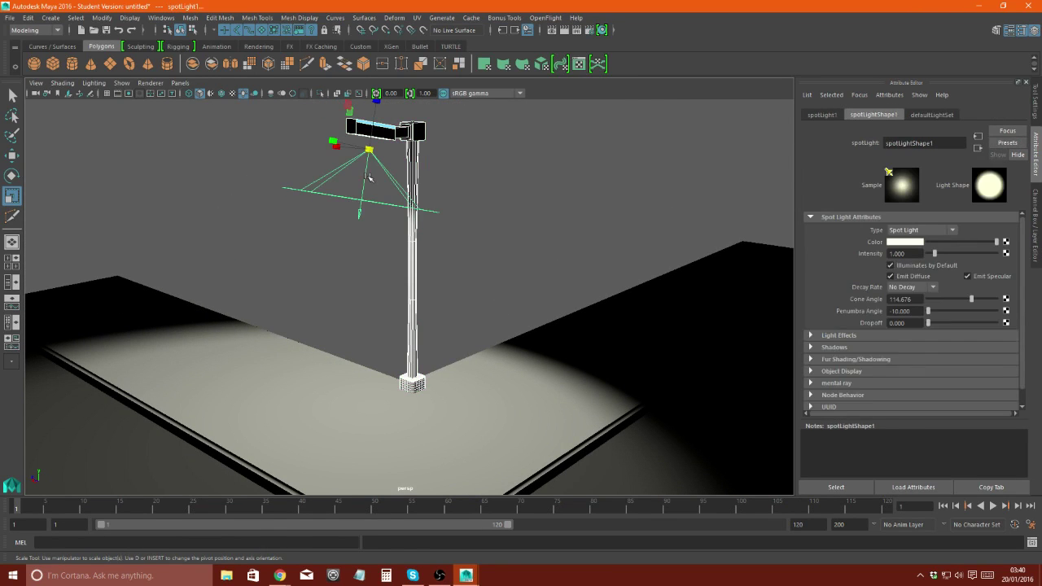
{"action": "left_click", "coordinate": [191, 18]}
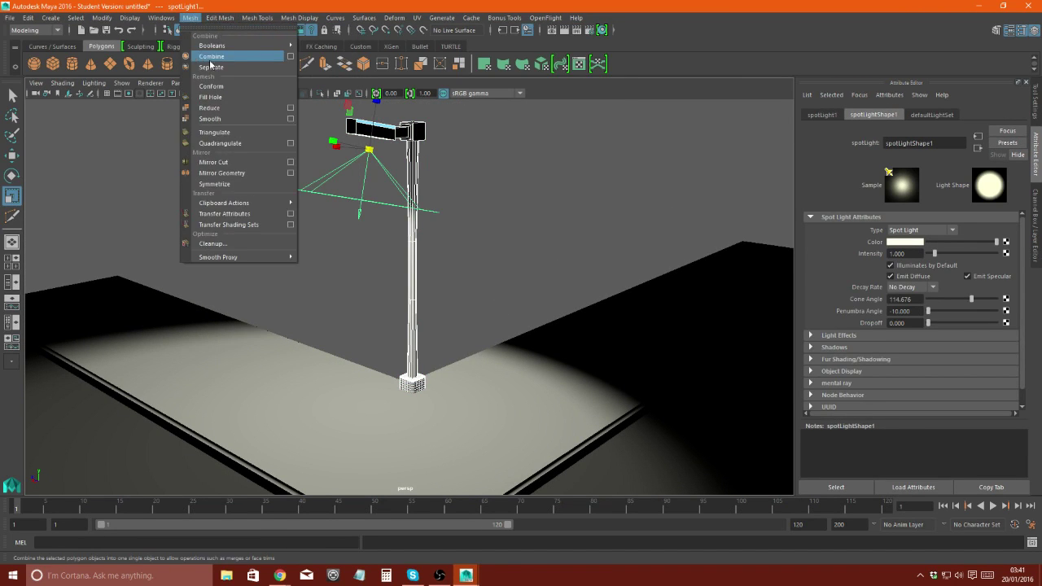
{"action": "left_click", "coordinate": [210, 57]}
{"action": "left_click", "coordinate": [465, 226]}
{"action": "left_click", "coordinate": [28, 18]}
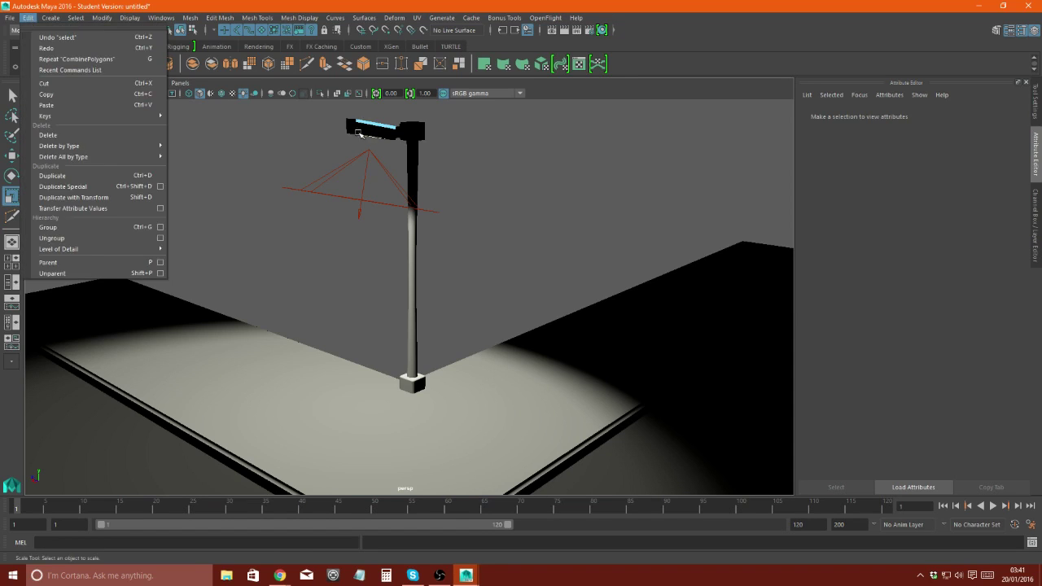
{"action": "left_click", "coordinate": [44, 27]}
{"action": "left_click", "coordinate": [190, 17]}
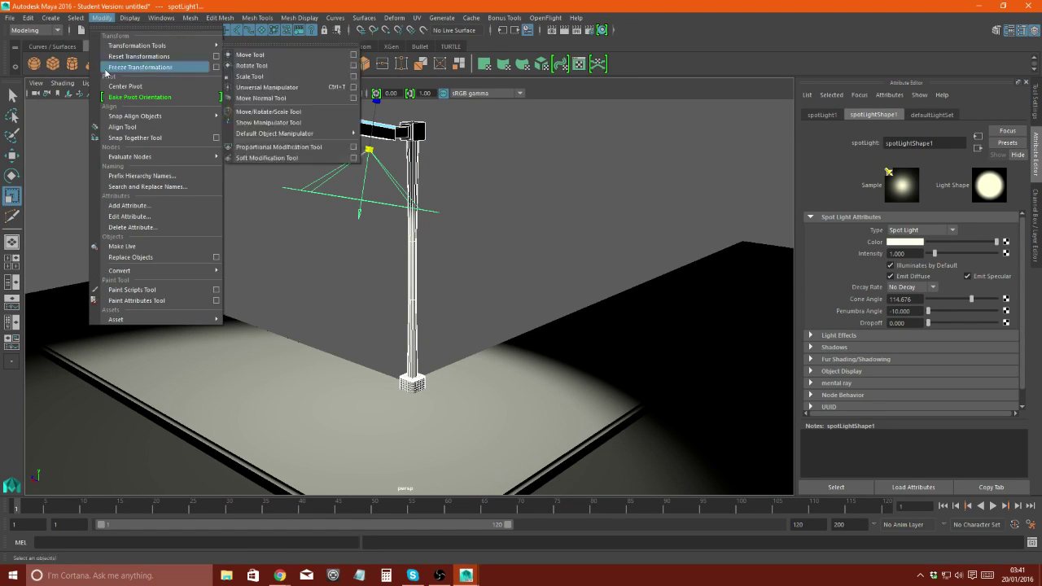
- Render a test frame to preview the lamp lighting
{"action": "left_click", "coordinate": [134, 257]}
{"action": "left_click", "coordinate": [564, 30]}
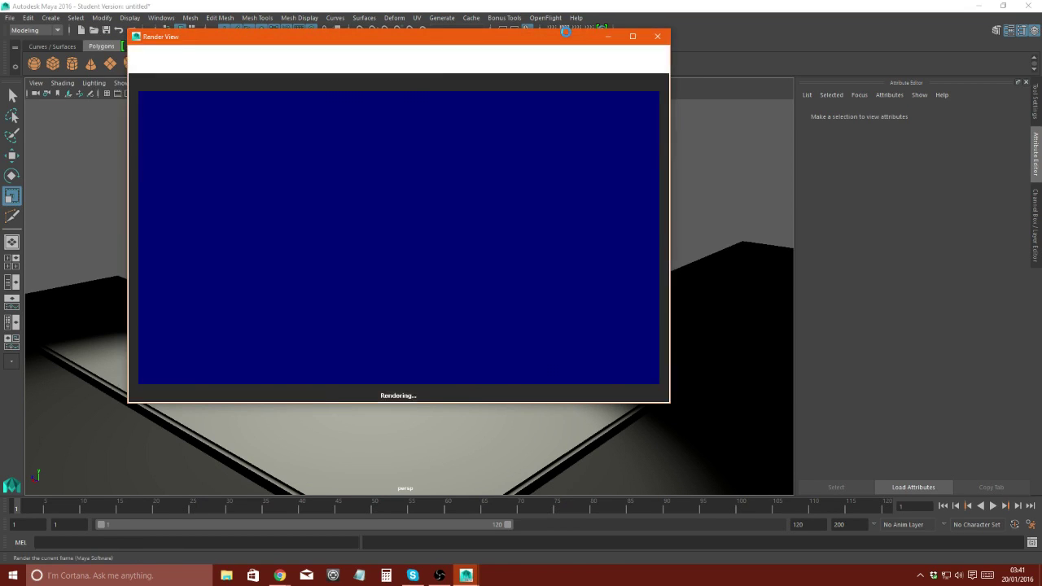
{"action": "left_click", "coordinate": [658, 38]}
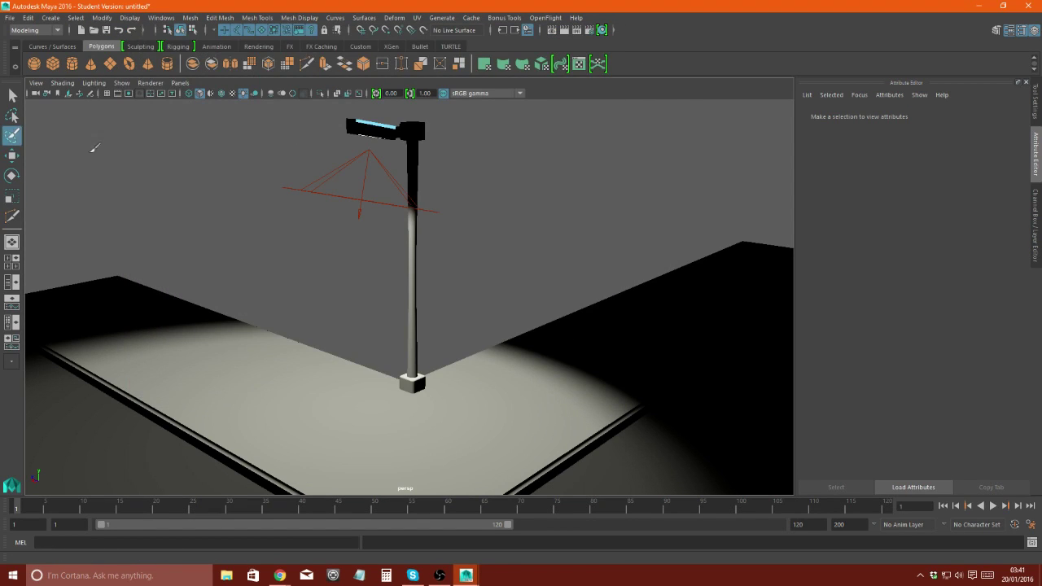
- Select the spotlight and narrow its cone angle to 81.291
{"action": "mouse_move", "coordinate": [277, 150]}
{"action": "left_mouse_down"}
{"action": "mouse_move", "coordinate": [359, 213]}
{"action": "mouse_move", "coordinate": [334, 226]}
{"action": "left_mouse_up"}
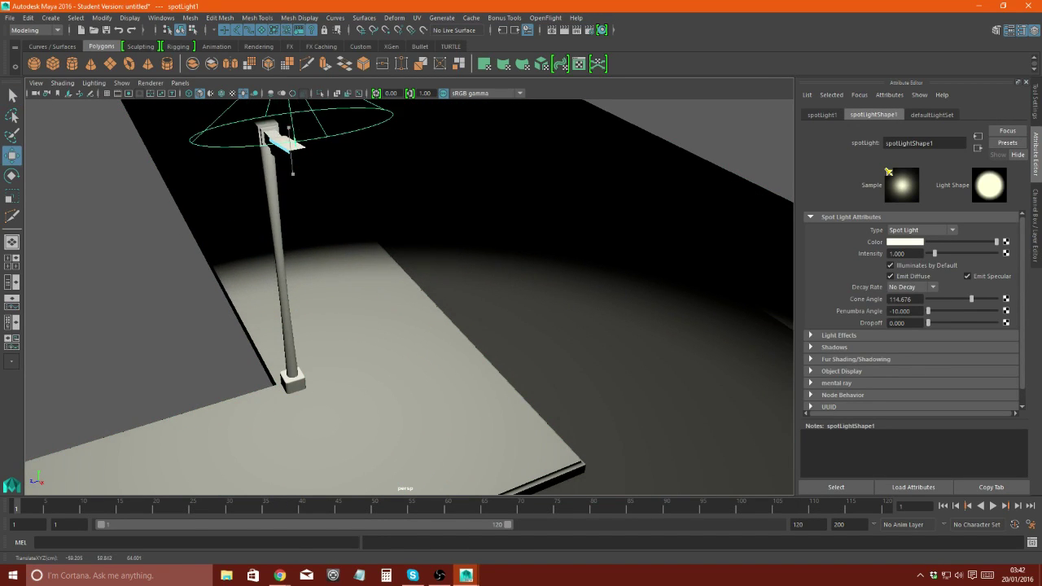
{"action": "left_click_drag", "start_coordinate": [268, 187], "coordinate": [348, 247], "text": "alt"}
{"action": "key", "text": "r"}
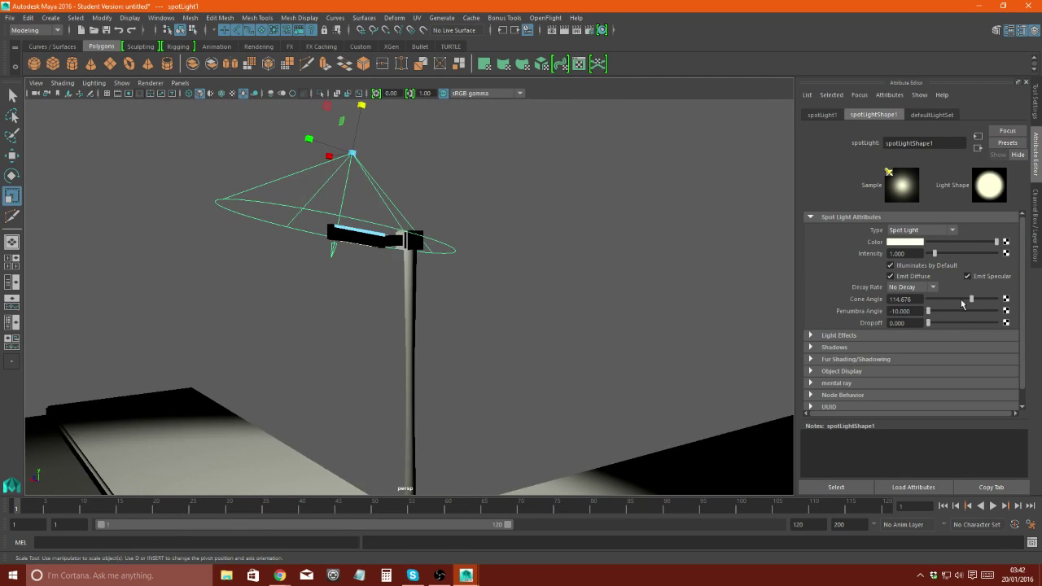
{"action": "left_click_drag", "start_coordinate": [930, 320], "coordinate": [932, 327]}
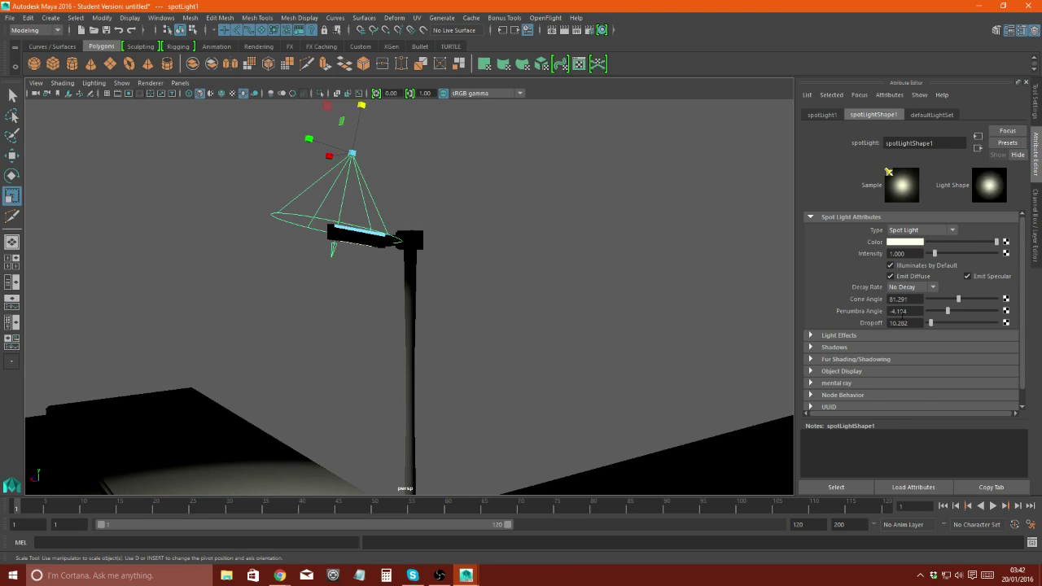
{"action": "left_click", "coordinate": [51, 17]}
- Add an ambient light and dim its intensity to 0.074
{"action": "left_click", "coordinate": [213, 79]}
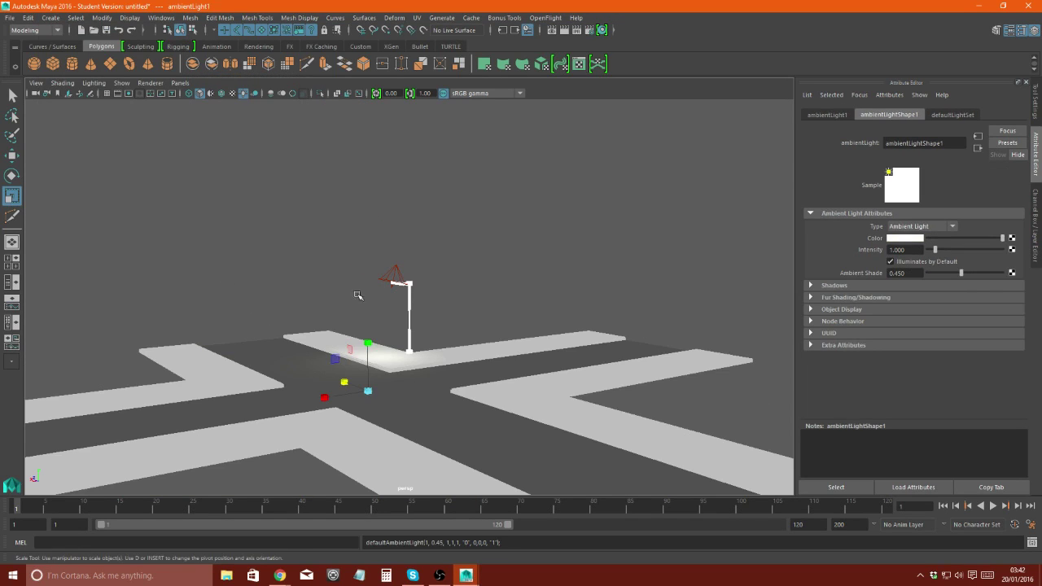
{"action": "left_click_drag", "start_coordinate": [937, 249], "coordinate": [930, 250]}
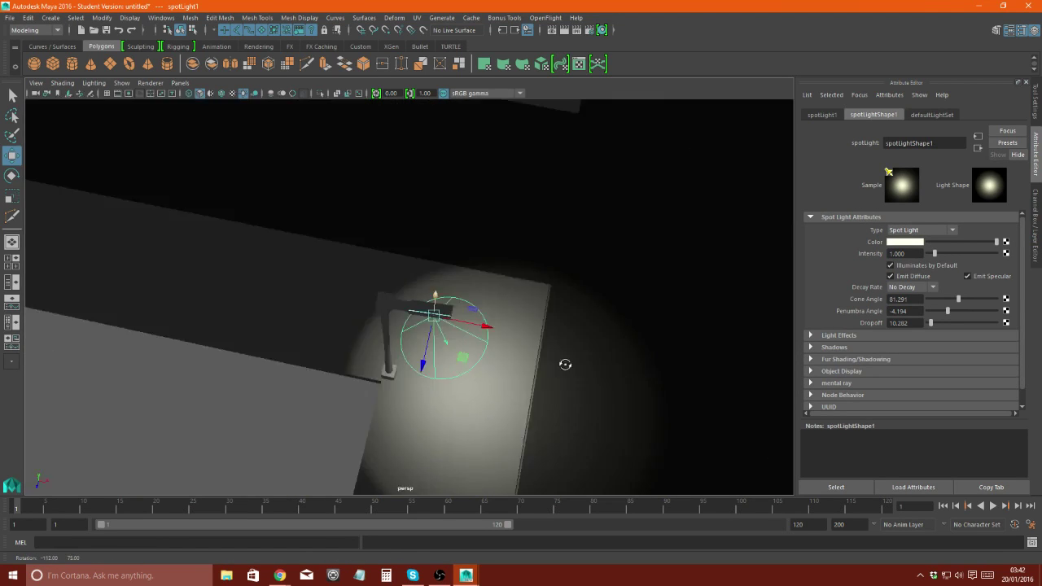
{"action": "left_click_drag", "start_coordinate": [565, 364], "coordinate": [736, 323], "text": "alt"}
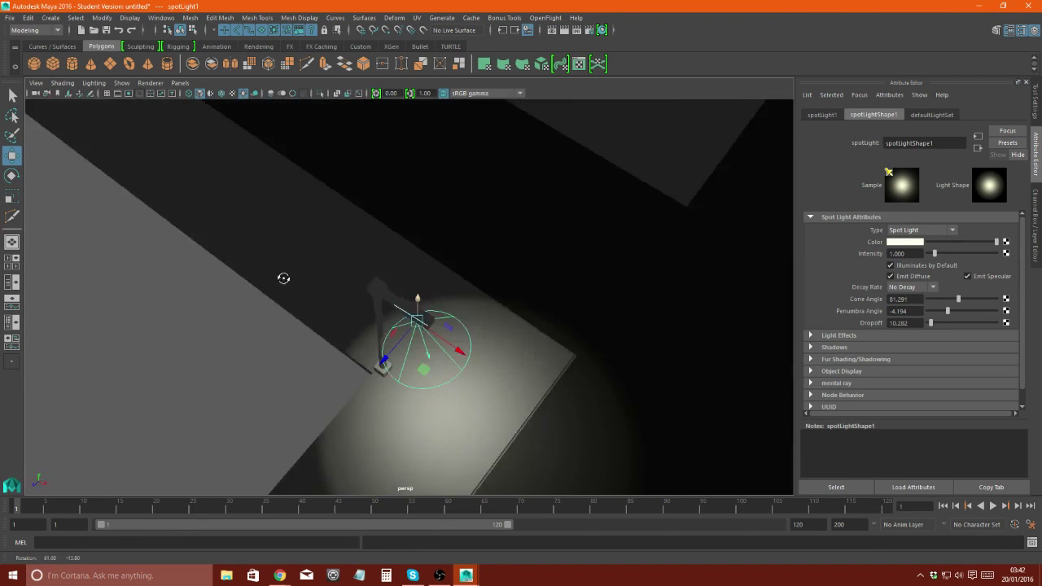
{"action": "left_click_drag", "start_coordinate": [282, 279], "coordinate": [388, 143], "text": "alt"}
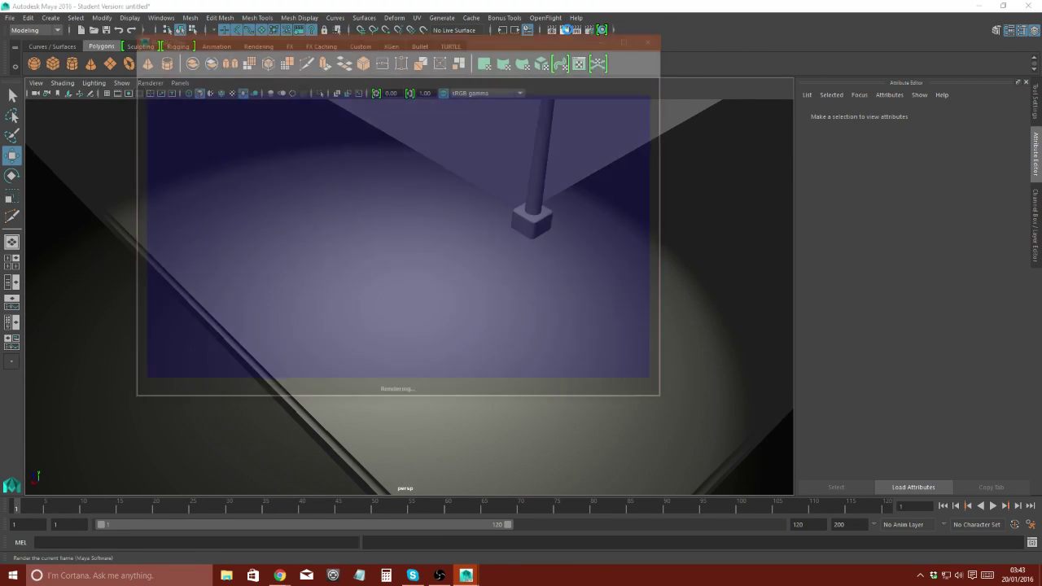
- Turn on ray-traced shadows for the spotlight and render a test frame
{"action": "left_click", "coordinate": [657, 36]}
{"action": "left_click_drag", "start_coordinate": [424, 245], "coordinate": [488, 212], "text": "alt"}
{"action": "left_click", "coordinate": [489, 212]}
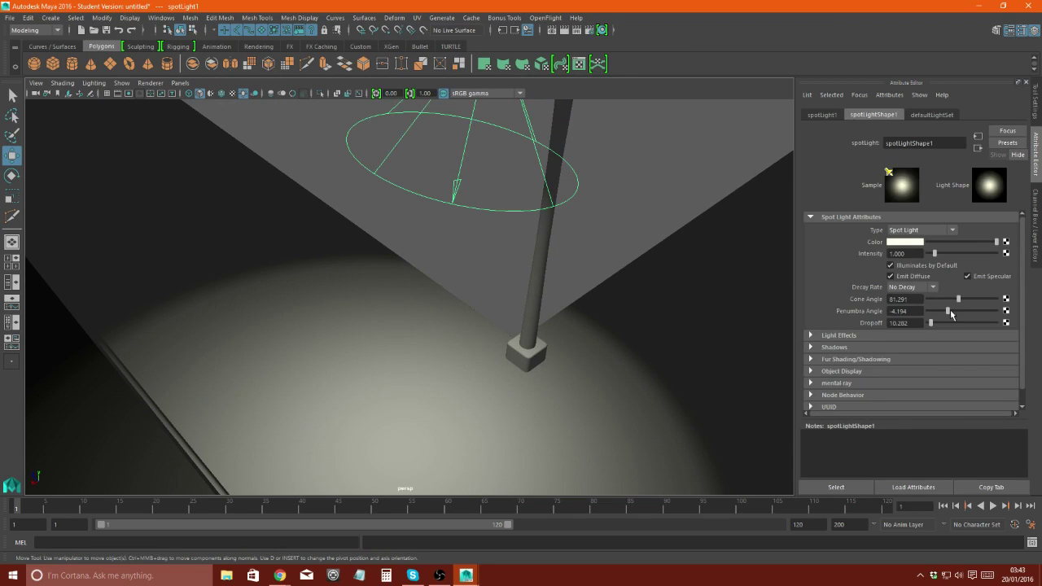
{"action": "left_click", "coordinate": [839, 347]}
{"action": "scroll", "coordinate": [914, 369], "scroll_direction": "down", "scroll_amount": 3}
{"action": "left_click", "coordinate": [893, 296]}
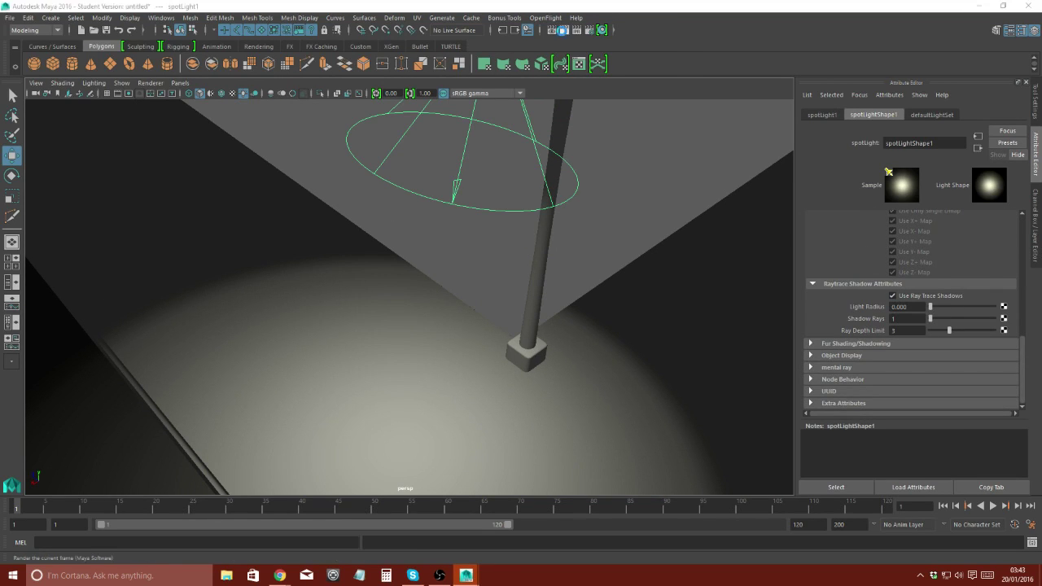
{"action": "left_click", "coordinate": [564, 30]}
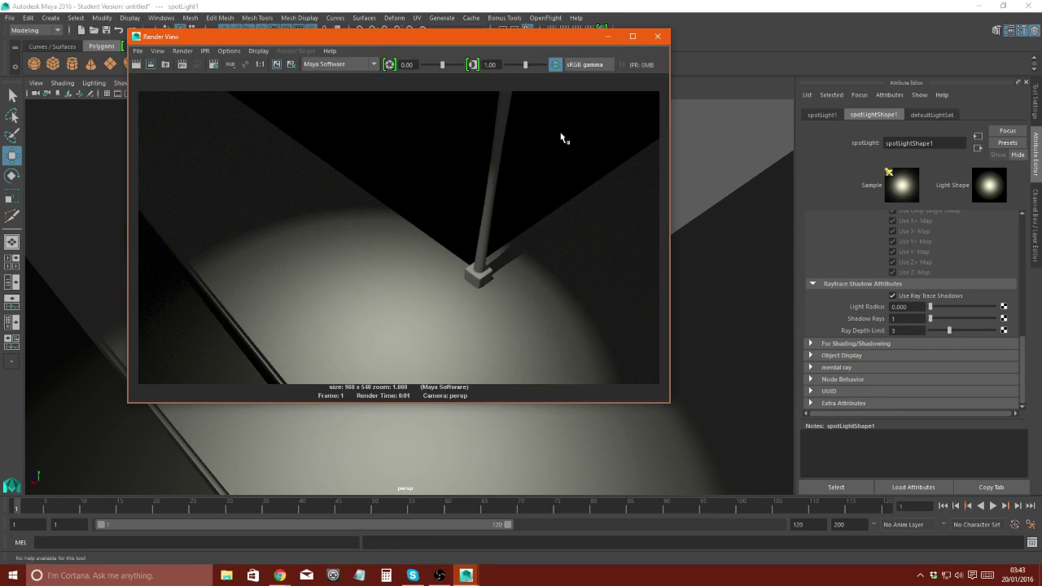
{"action": "left_click", "coordinate": [657, 36]}
- Rotate the spotlight down and tighten its cone angle to 65.324
{"action": "left_click_drag", "start_coordinate": [407, 244], "coordinate": [139, 309], "text": "alt"}
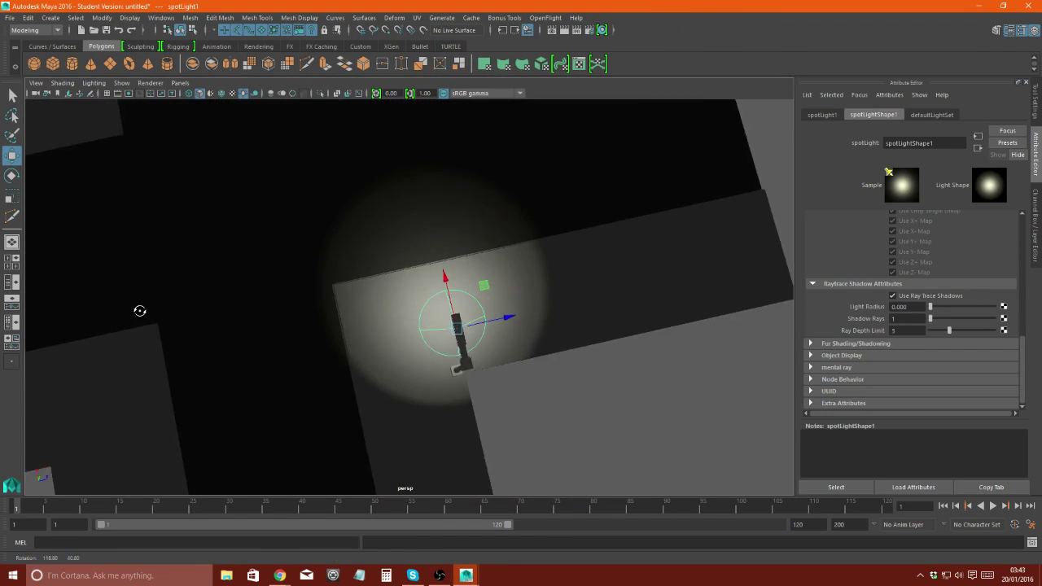
{"action": "left_click", "coordinate": [12, 175]}
{"action": "left_click_drag", "start_coordinate": [456, 162], "coordinate": [488, 236]}
{"action": "scroll", "coordinate": [953, 313], "scroll_direction": "up", "scroll_amount": 5}
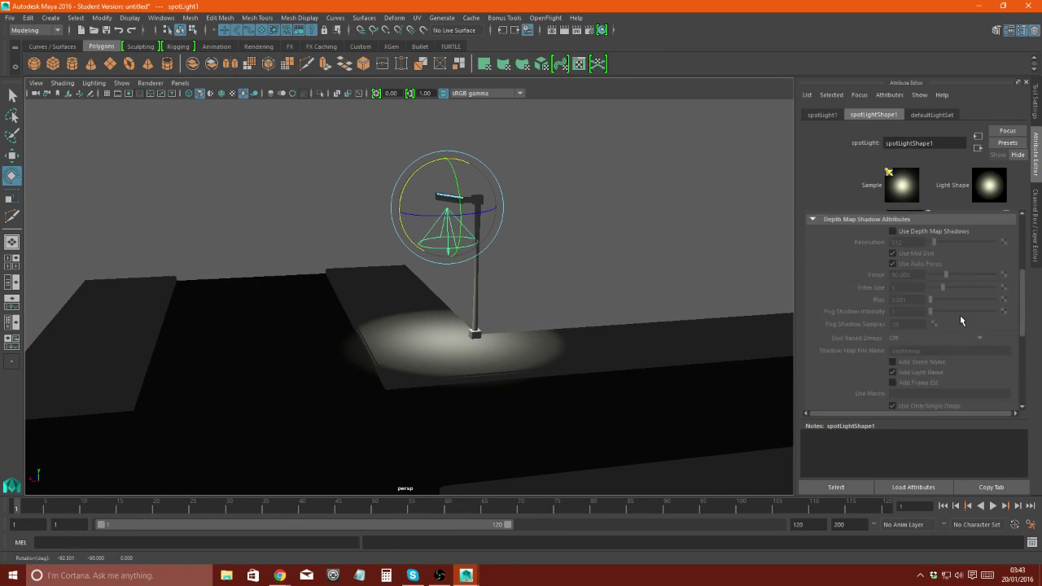
{"action": "left_click_drag", "start_coordinate": [946, 306], "coordinate": [954, 304]}
{"action": "left_click_drag", "start_coordinate": [489, 310], "coordinate": [307, 315], "text": "alt"}
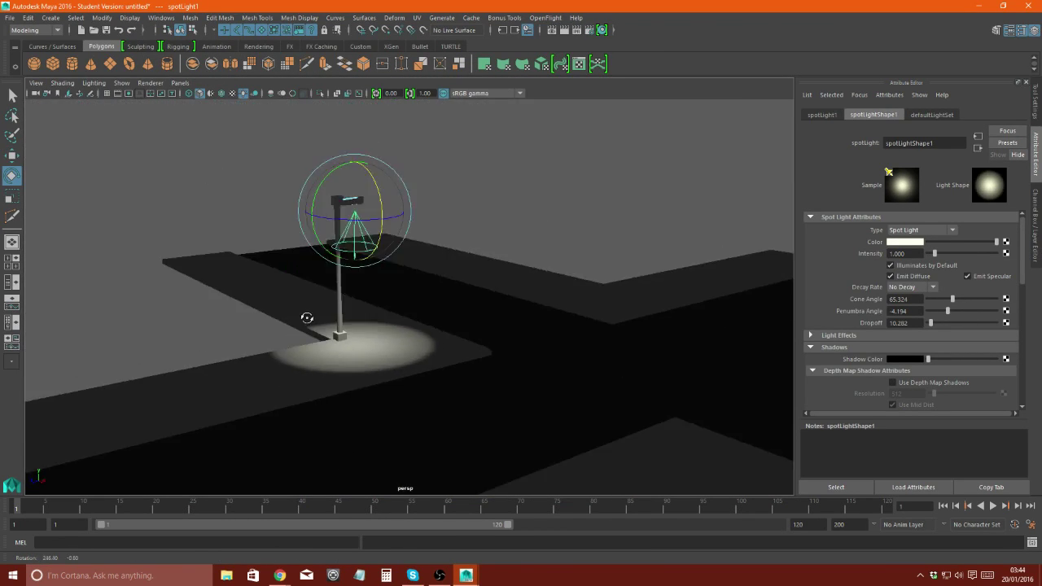
{"action": "left_click", "coordinate": [324, 277]}
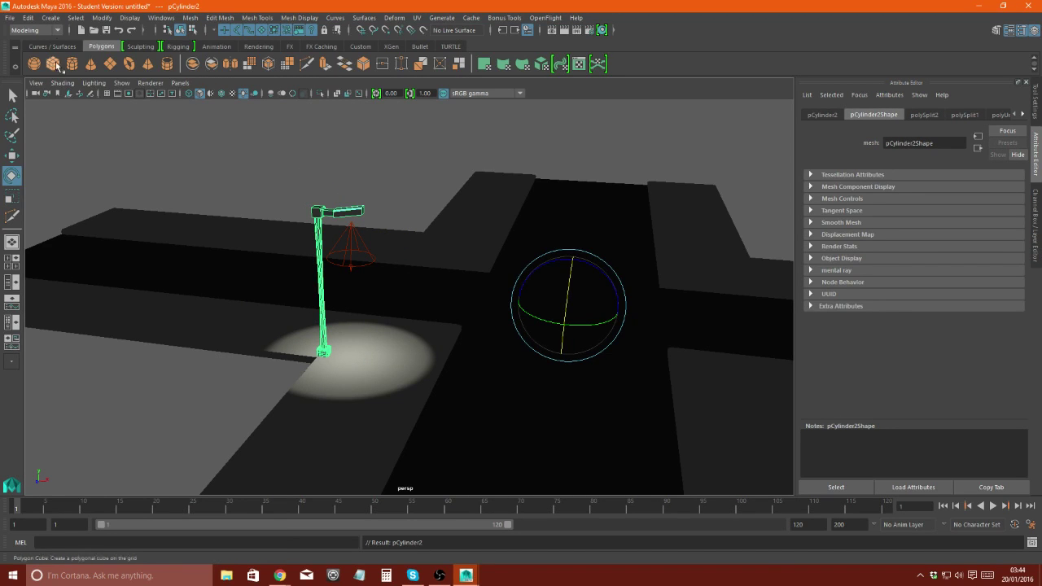
- Centre the lamp pole's pivot, then undo the unwanted parenting and spotlight attribute changes
{"action": "left_click", "coordinate": [32, 17]}
{"action": "left_click", "coordinate": [219, 249]}
{"action": "left_click_drag", "start_coordinate": [223, 251], "coordinate": [490, 359], "text": "alt"}
{"action": "key", "text": "d"}
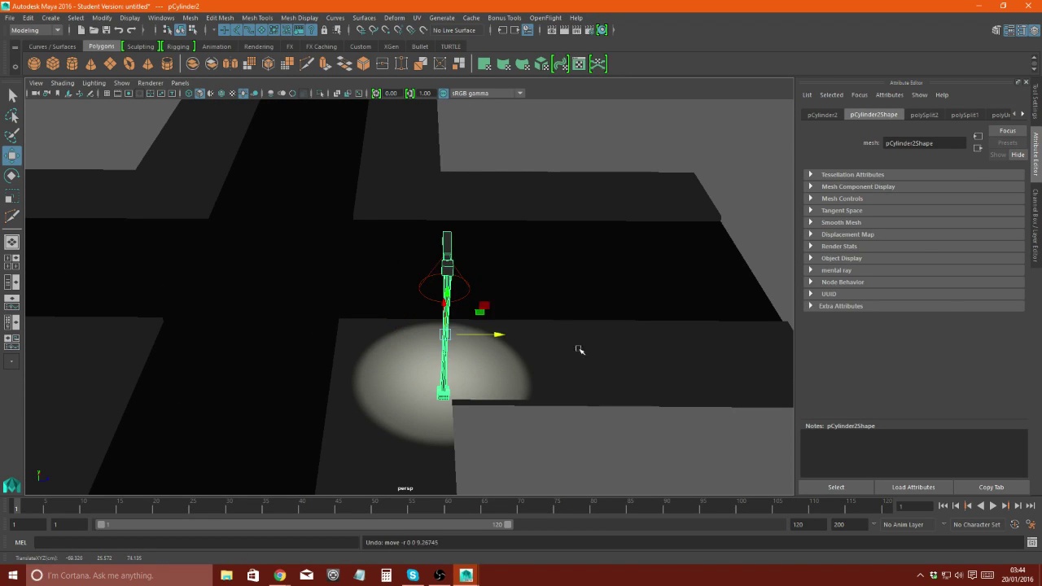
{"action": "left_click_drag", "start_coordinate": [580, 350], "coordinate": [411, 222], "text": "alt"}
{"action": "key", "text": "p"}
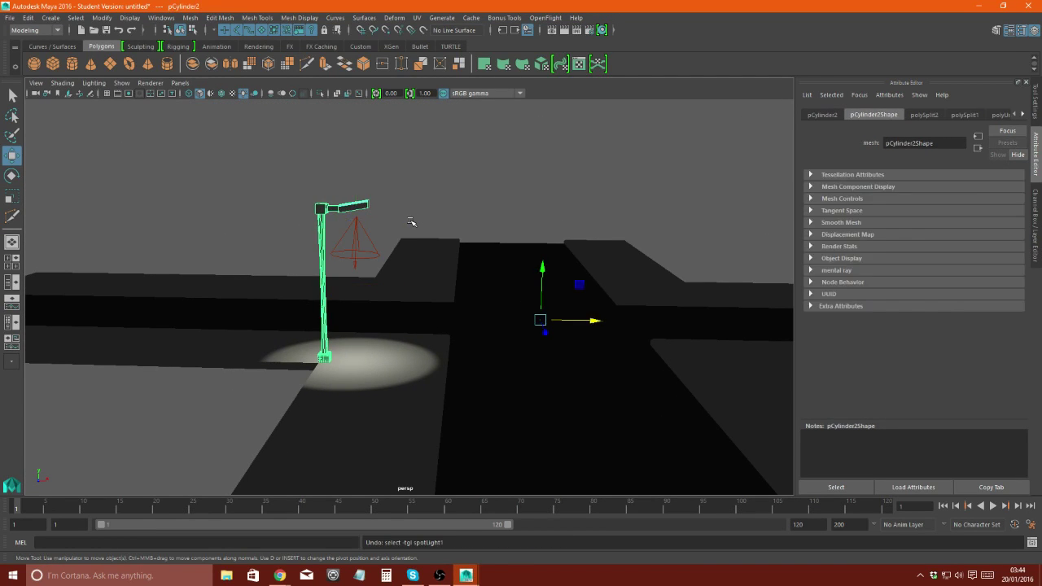
{"action": "key", "text": "ctrl+z"}
{"action": "left_click", "coordinate": [131, 31]}
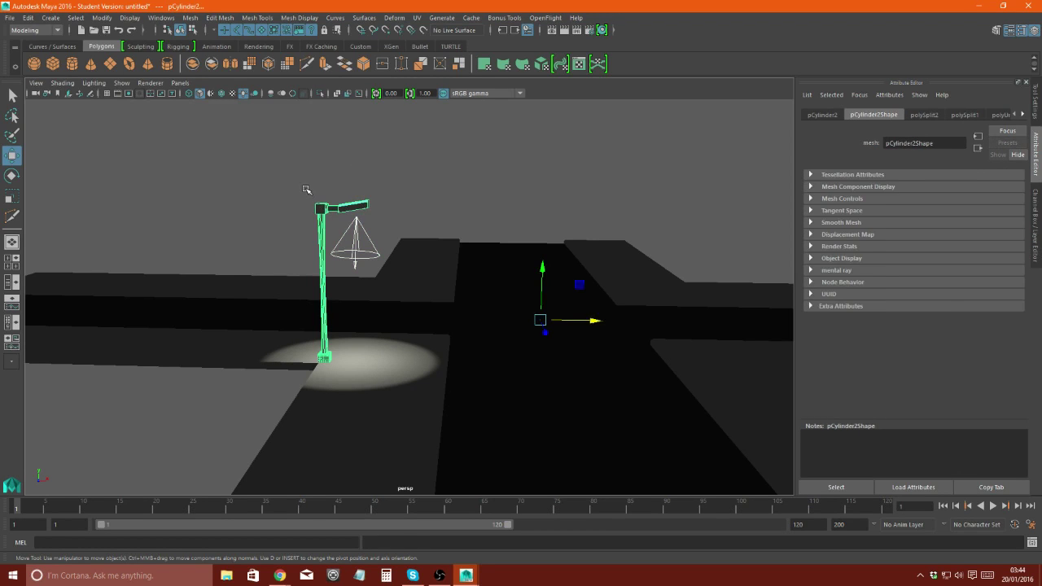
{"action": "key", "text": "ctrl+z"}
{"action": "key", "text": "ctrl+z"}
{"action": "key", "text": "shift+z"}
{"action": "key", "text": "shift+z"}
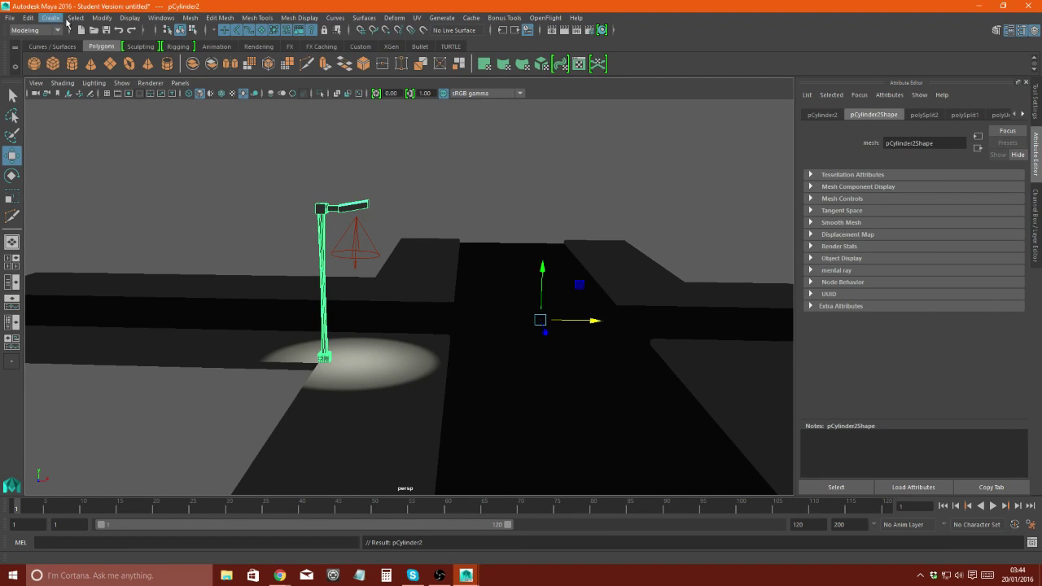
- Centre the lamp pole's pivot again and frame the view on the lamp
{"action": "left_click", "coordinate": [102, 17]}
{"action": "left_click", "coordinate": [140, 122]}
{"action": "key", "text": "f"}
{"action": "key", "text": "d"}
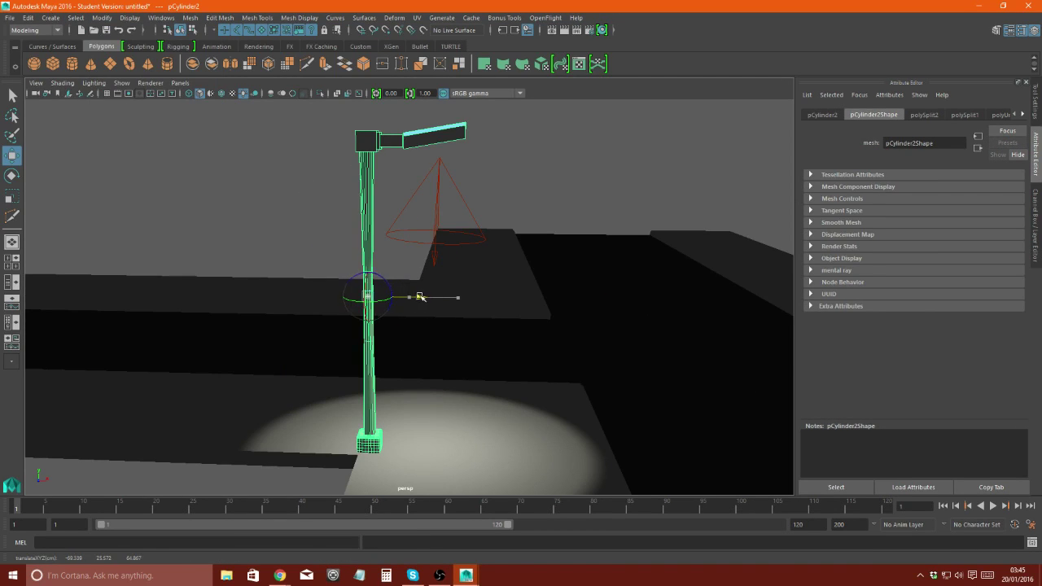
{"action": "mouse_move", "coordinate": [420, 298]}
{"action": "left_mouse_down", "text": "alt"}
{"action": "mouse_move", "coordinate": [521, 323]}
{"action": "mouse_move", "coordinate": [477, 293]}
{"action": "mouse_move", "coordinate": [507, 284]}
{"action": "left_mouse_up", "text": "alt"}
- Select the lamp together with its spotlight and widen the cone angle to 119.030
{"action": "left_click", "coordinate": [421, 223]}
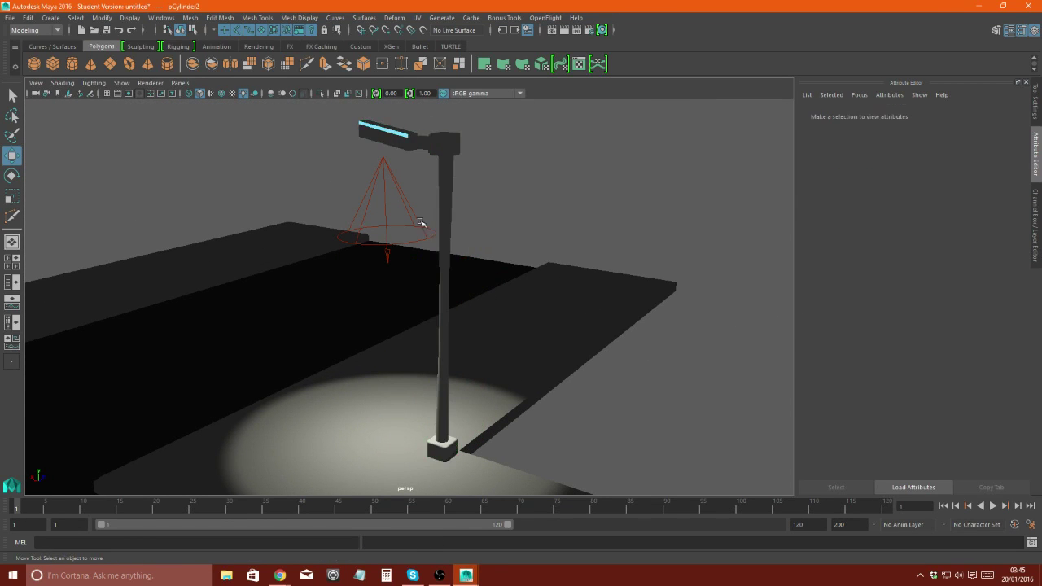
{"action": "mouse_move", "coordinate": [371, 202]}
{"action": "left_mouse_down"}
{"action": "mouse_move", "coordinate": [337, 174]}
{"action": "mouse_move", "coordinate": [288, 247]}
{"action": "mouse_move", "coordinate": [163, 228]}
{"action": "left_mouse_up"}
{"action": "left_click", "coordinate": [11, 175]}
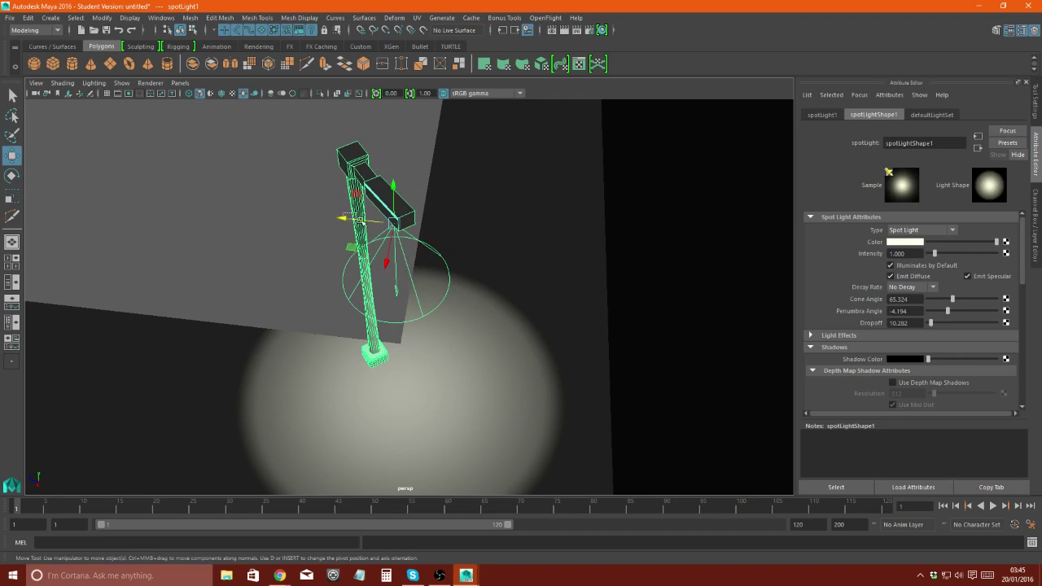
{"action": "left_click_drag", "start_coordinate": [359, 218], "coordinate": [721, 214], "text": "alt"}
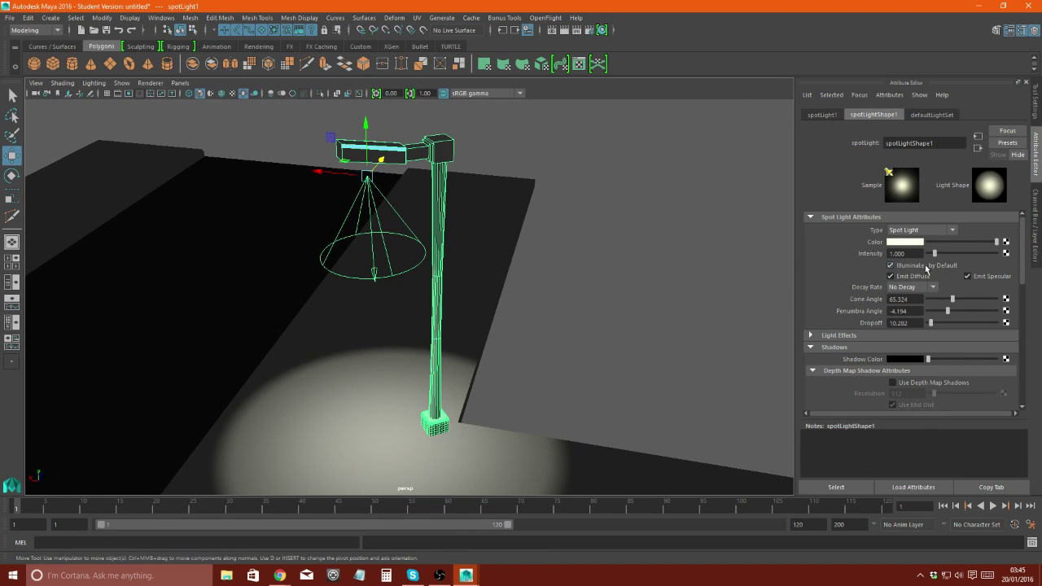
{"action": "left_click_drag", "start_coordinate": [953, 298], "coordinate": [973, 299]}
{"action": "left_click_drag", "start_coordinate": [407, 245], "coordinate": [206, 254], "text": "alt"}
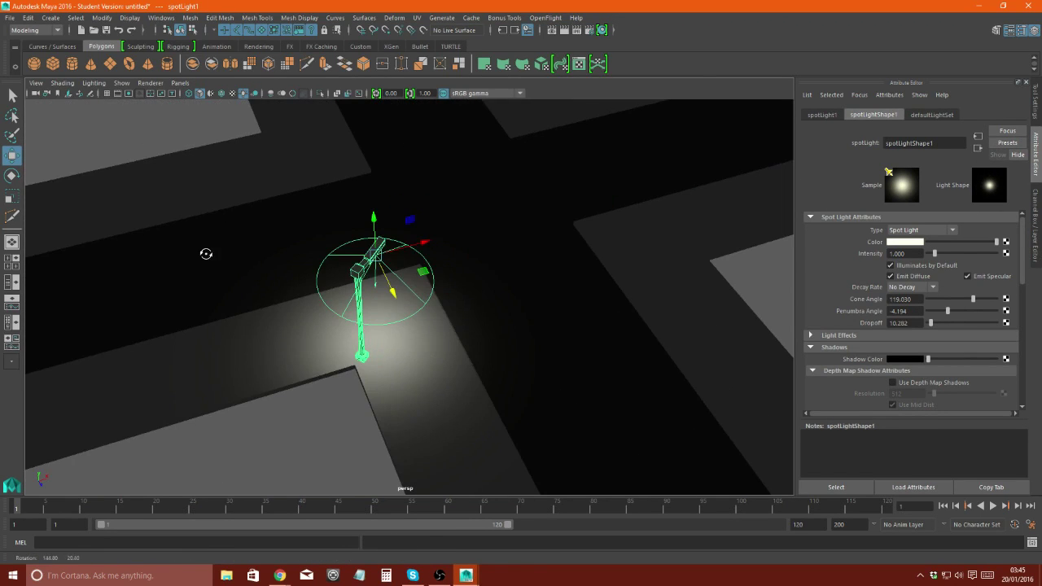
- Duplicate the lamp and spotlight and move the copy to the right pavement
{"action": "key", "text": "ctrl+d"}
{"action": "left_click_drag", "start_coordinate": [375, 253], "coordinate": [741, 159]}
{"action": "key", "text": "ctrl+a"}
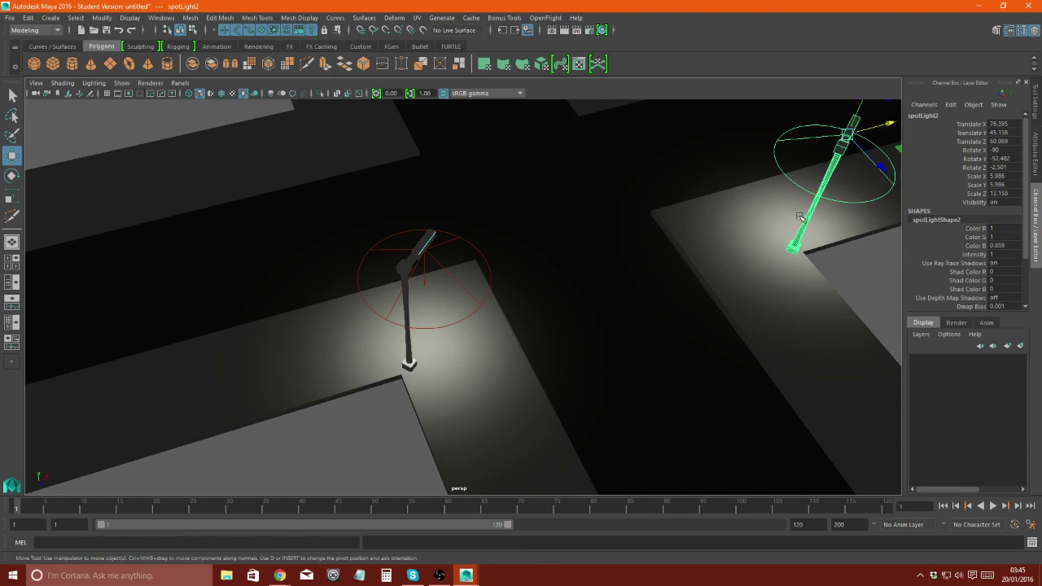
{"action": "mouse_move", "coordinate": [800, 218]}
{"action": "left_mouse_down", "text": "alt"}
{"action": "mouse_move", "coordinate": [542, 310]}
{"action": "mouse_move", "coordinate": [505, 279]}
{"action": "left_mouse_up", "text": "alt"}
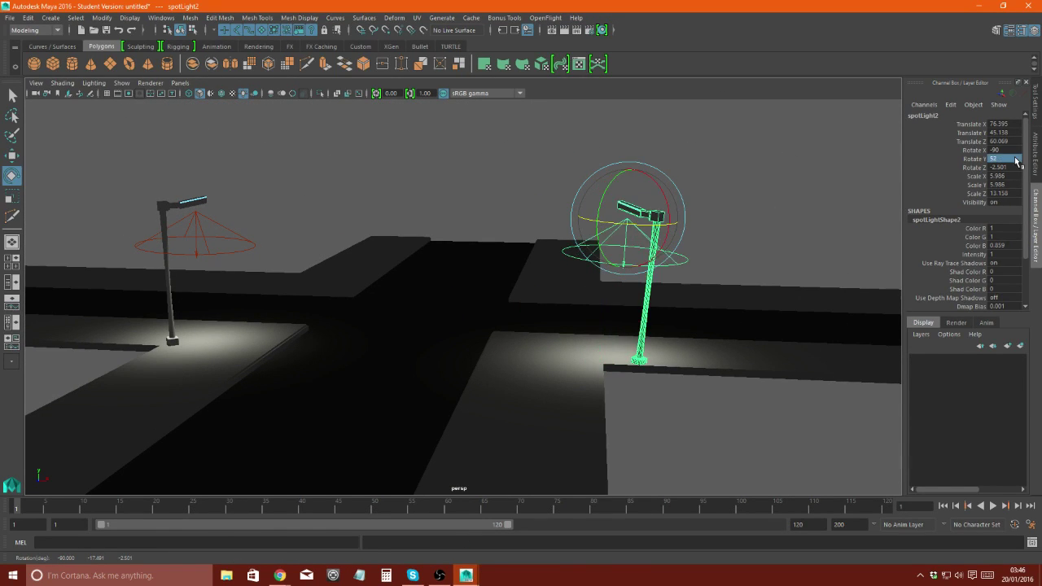
{"action": "middle_click_drag", "start_coordinate": [635, 269], "coordinate": [590, 269]}
{"action": "mouse_move", "coordinate": [590, 269]}
{"action": "left_mouse_down", "text": "alt"}
{"action": "mouse_move", "coordinate": [675, 205]}
{"action": "mouse_move", "coordinate": [643, 244]}
{"action": "mouse_move", "coordinate": [607, 227]}
{"action": "mouse_move", "coordinate": [674, 225]}
{"action": "left_mouse_up", "text": "alt"}
{"action": "key", "text": "ctrl+z"}
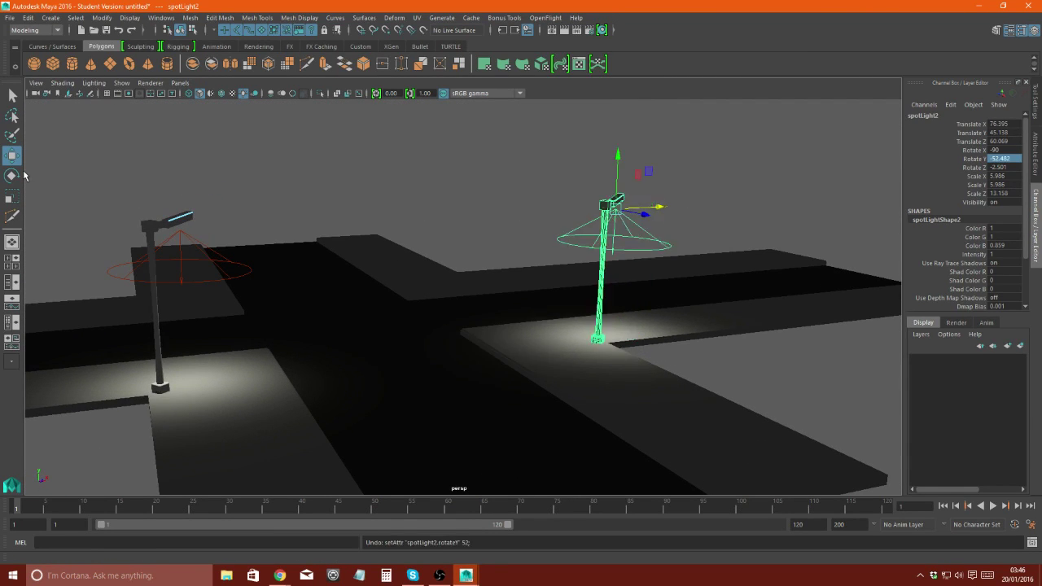
{"action": "key", "text": "ctrl+z"}
{"action": "key", "text": "ctrl+z"}
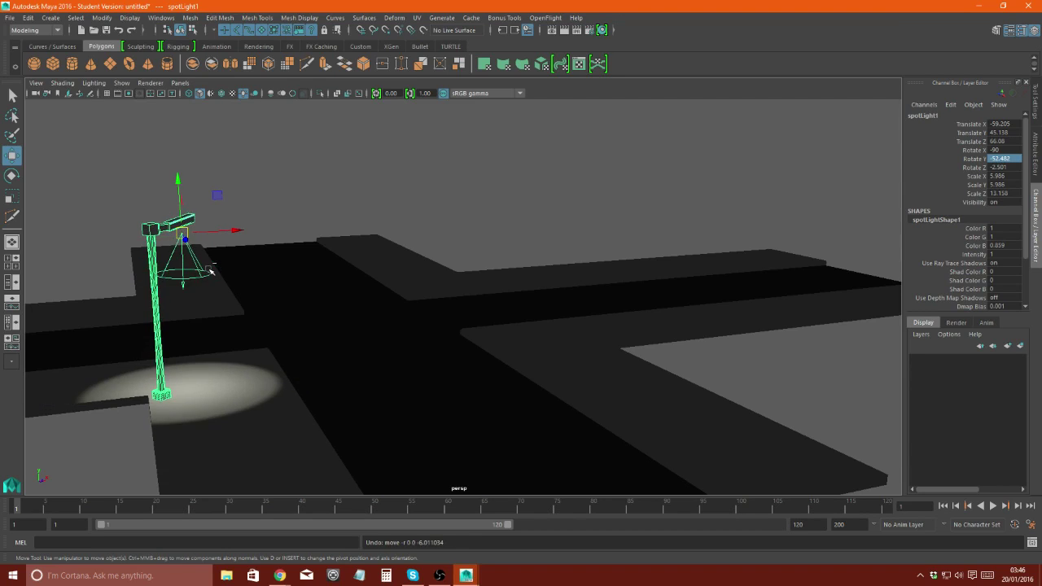
- Try rotating the first lamp's spotlight to aim its cone, then undo the rotations
{"action": "left_click_drag", "start_coordinate": [209, 263], "coordinate": [348, 281], "text": "alt"}
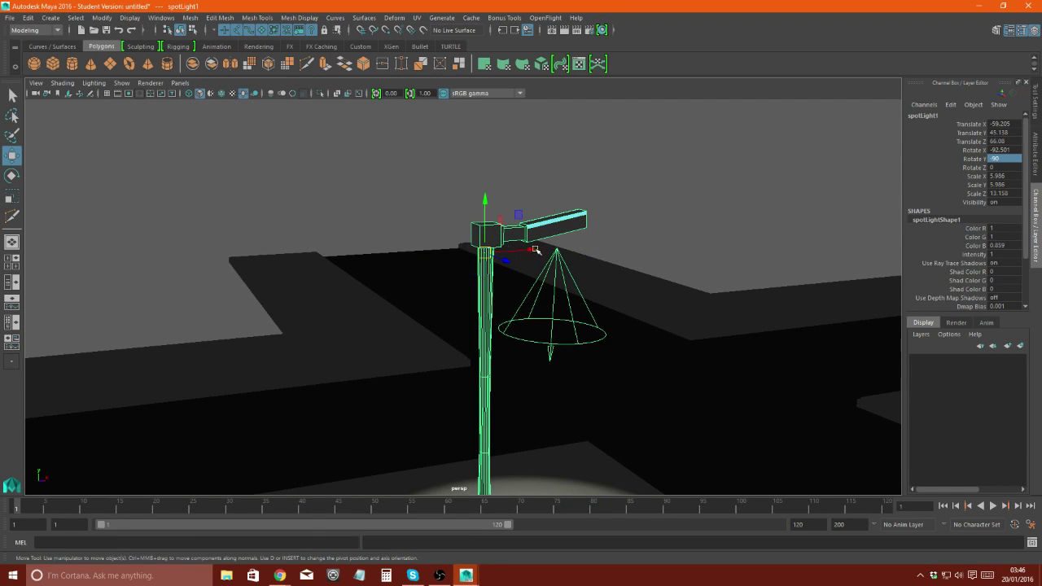
{"action": "left_click_drag", "start_coordinate": [503, 345], "coordinate": [414, 337], "text": "alt"}
{"action": "key", "text": "e"}
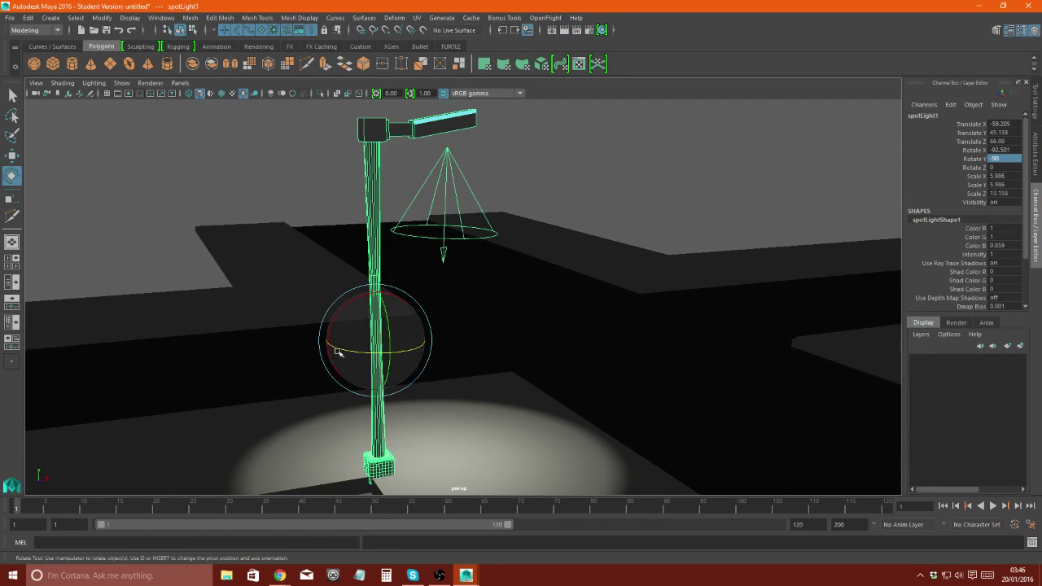
{"action": "mouse_move", "coordinate": [344, 344]}
{"action": "left_mouse_down"}
{"action": "mouse_move", "coordinate": [342, 323]}
{"action": "mouse_move", "coordinate": [247, 288]}
{"action": "mouse_move", "coordinate": [323, 262]}
{"action": "left_mouse_up"}
{"action": "key", "text": "ctrl+z"}
{"action": "key", "text": "ctrl+z"}
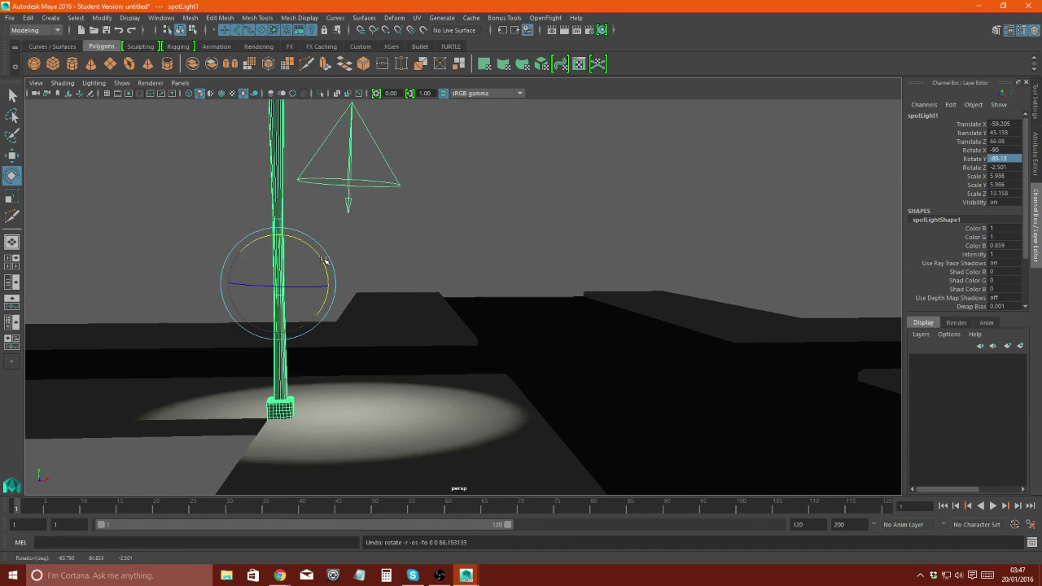
{"action": "key", "text": "ctrl+z"}
{"action": "left_click", "coordinate": [27, 17]}
{"action": "left_click", "coordinate": [283, 211]}
{"action": "mouse_move", "coordinate": [282, 211]}
{"action": "left_mouse_down"}
{"action": "mouse_move", "coordinate": [321, 212]}
{"action": "mouse_move", "coordinate": [505, 274]}
{"action": "mouse_move", "coordinate": [337, 288]}
{"action": "mouse_move", "coordinate": [456, 122]}
{"action": "mouse_move", "coordinate": [527, 121]}
{"action": "mouse_move", "coordinate": [419, 196]}
{"action": "mouse_move", "coordinate": [233, 219]}
{"action": "mouse_move", "coordinate": [317, 244]}
{"action": "mouse_move", "coordinate": [330, 186]}
{"action": "mouse_move", "coordinate": [773, 233]}
{"action": "left_mouse_up"}
{"action": "key", "text": "ctrl+z"}
{"action": "key", "text": "ctrl+z"}
{"action": "key", "text": "ctrl+z"}
{"action": "key", "text": "w"}
- Duplicate the lamp with Rotate Y 90, then place another copy on the opposite corner
{"action": "key", "text": "ctrl+d"}
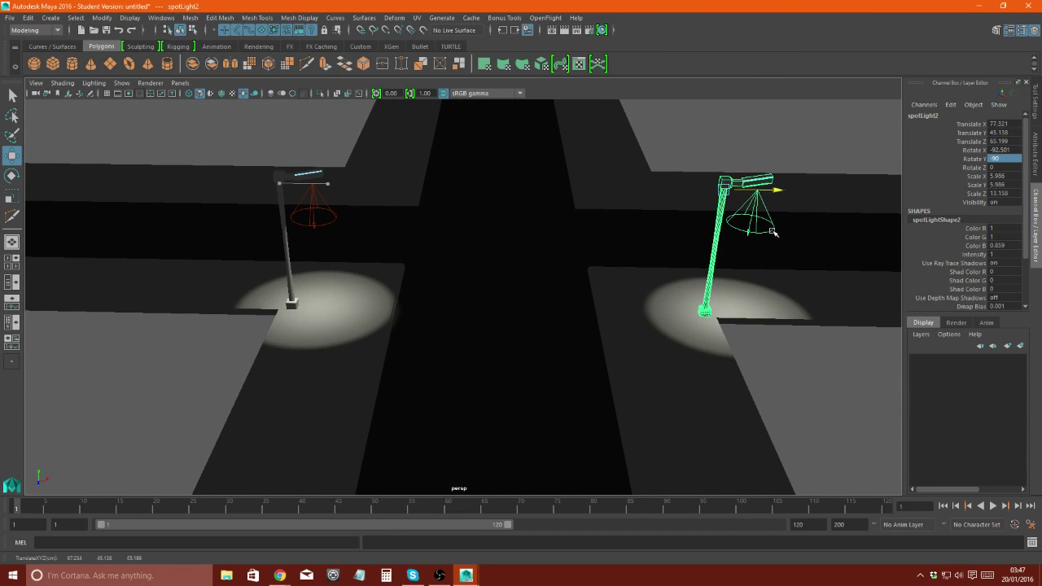
{"action": "type", "text": "90"}
{"action": "key", "text": "Return"}
{"action": "mouse_move", "coordinate": [456, 244]}
{"action": "left_mouse_down", "text": "alt"}
{"action": "mouse_move", "coordinate": [335, 135]}
{"action": "mouse_move", "coordinate": [406, 260]}
{"action": "left_mouse_up", "text": "alt"}
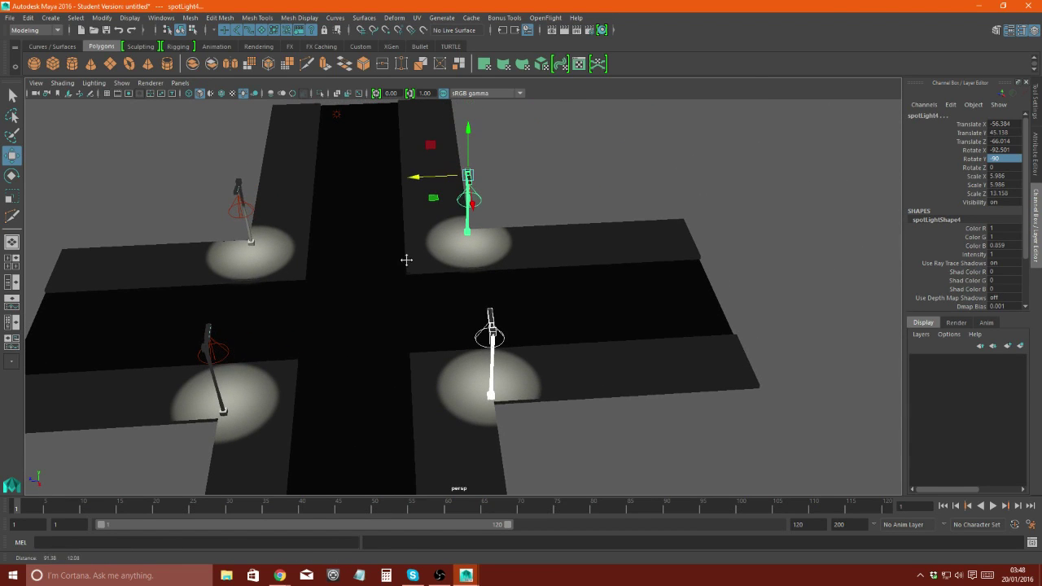
{"action": "key", "text": "ctrl+d"}
{"action": "mouse_move", "coordinate": [419, 176]}
{"action": "left_mouse_down"}
{"action": "mouse_move", "coordinate": [616, 178]}
{"action": "mouse_move", "coordinate": [578, 255]}
{"action": "left_mouse_up"}
{"action": "left_click", "coordinate": [614, 180]}
{"action": "right_click_drag", "start_coordinate": [579, 255], "coordinate": [651, 175], "text": "alt"}
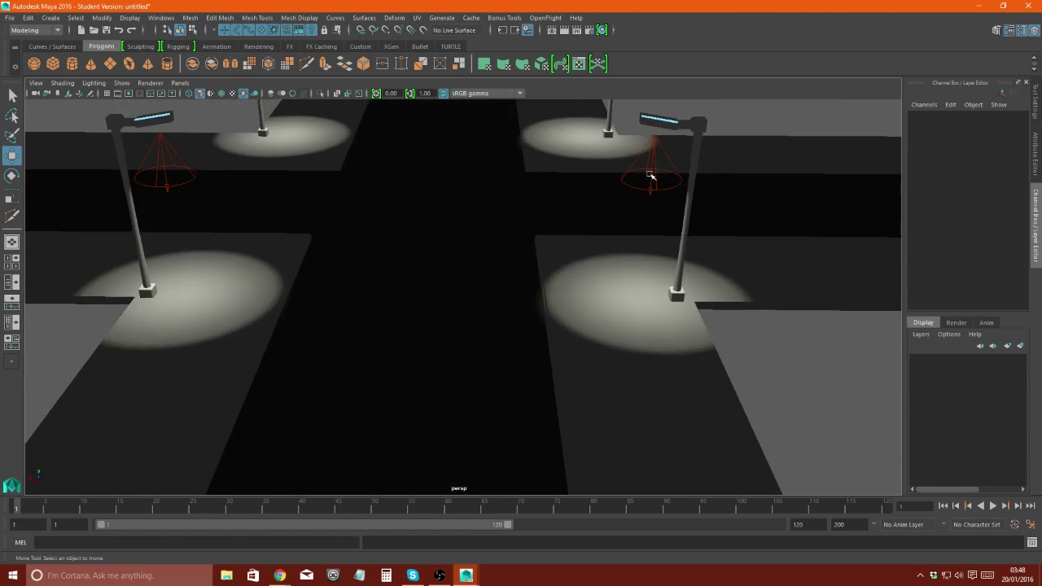
{"action": "left_click", "coordinate": [652, 175]}
- Adjust the right lamp spotlight's dropoff and cone angle in its attributes
{"action": "key", "text": "ctrl+a"}
{"action": "left_click_drag", "start_coordinate": [930, 324], "coordinate": [937, 324]}
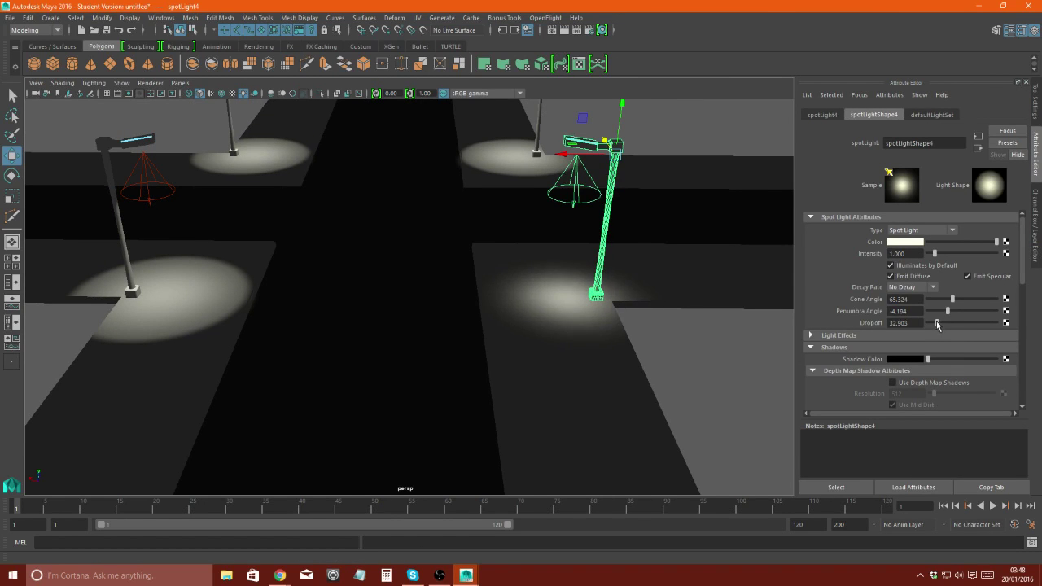
{"action": "left_click_drag", "start_coordinate": [997, 299], "coordinate": [986, 299]}
{"action": "left_click_drag", "start_coordinate": [936, 323], "coordinate": [930, 323]}
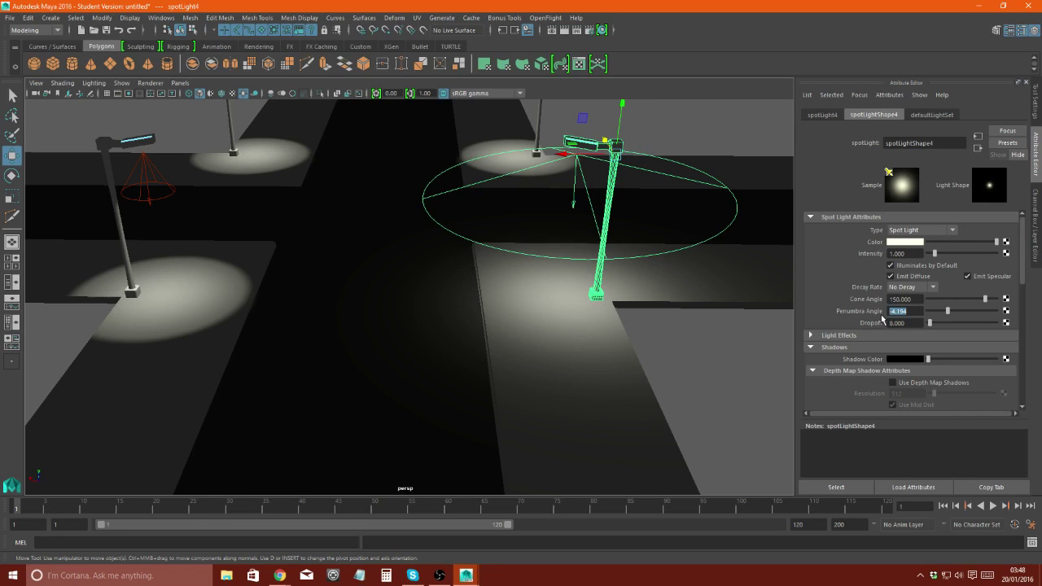
- Set the left lamp's spotlight cone angle to 150 and confirm its dropoff value
{"action": "left_click", "coordinate": [175, 171]}
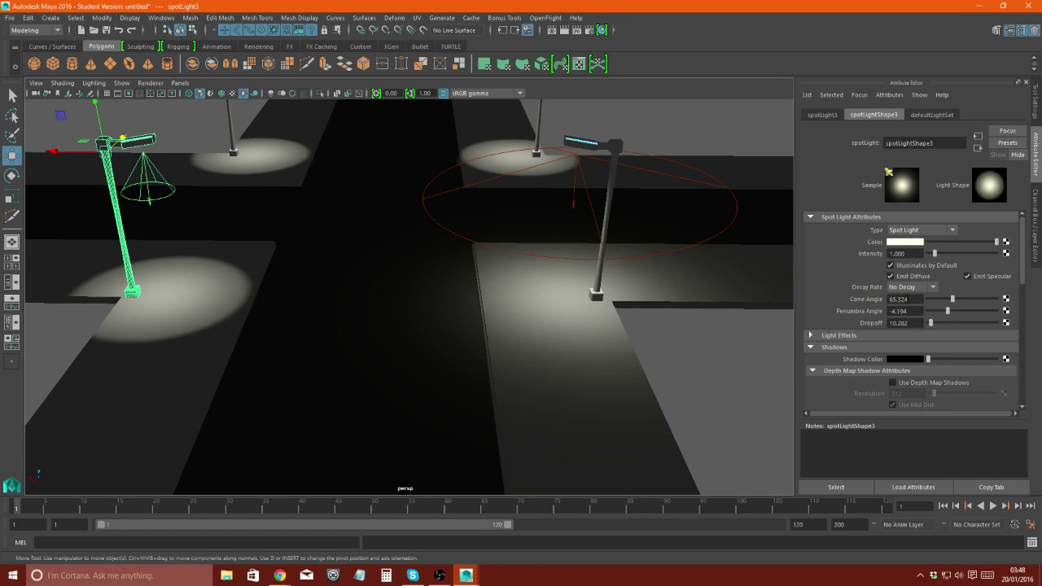
{"action": "key", "text": "shift+Tab"}
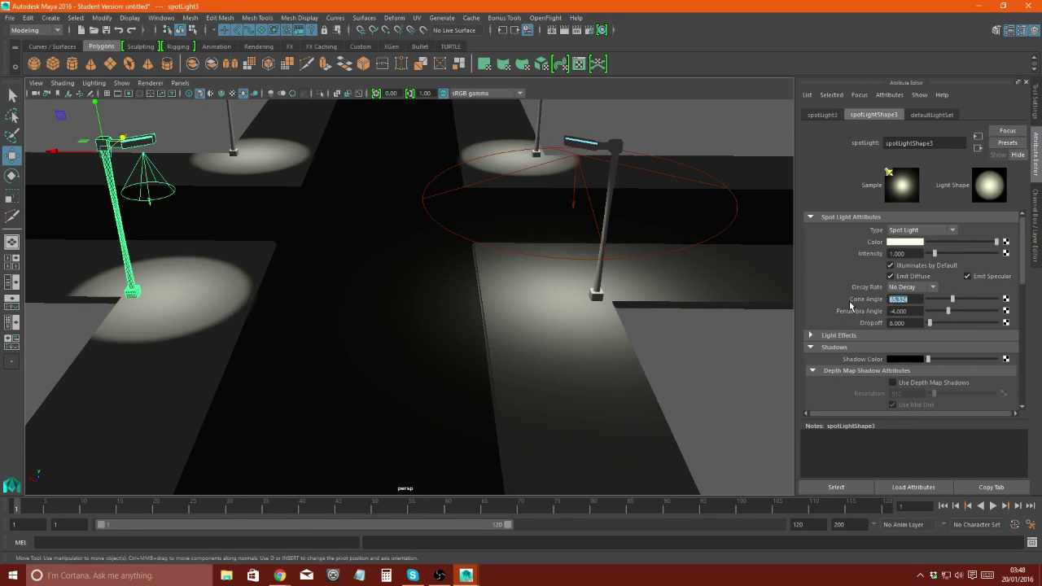
{"action": "type", "text": "90"}
{"action": "key", "text": "Return"}
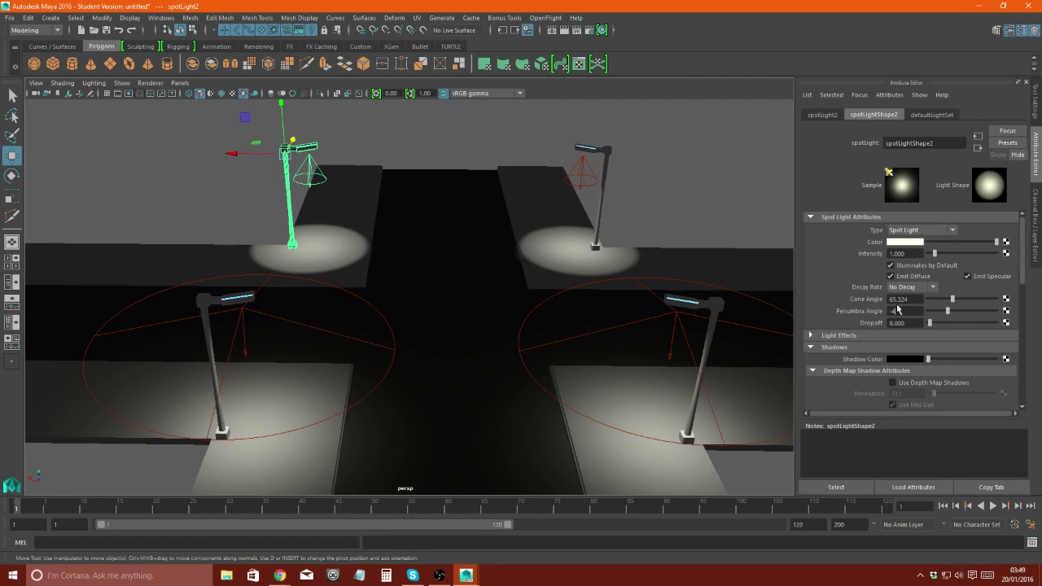
{"action": "type", "text": "0"}
{"action": "key", "text": "Return"}
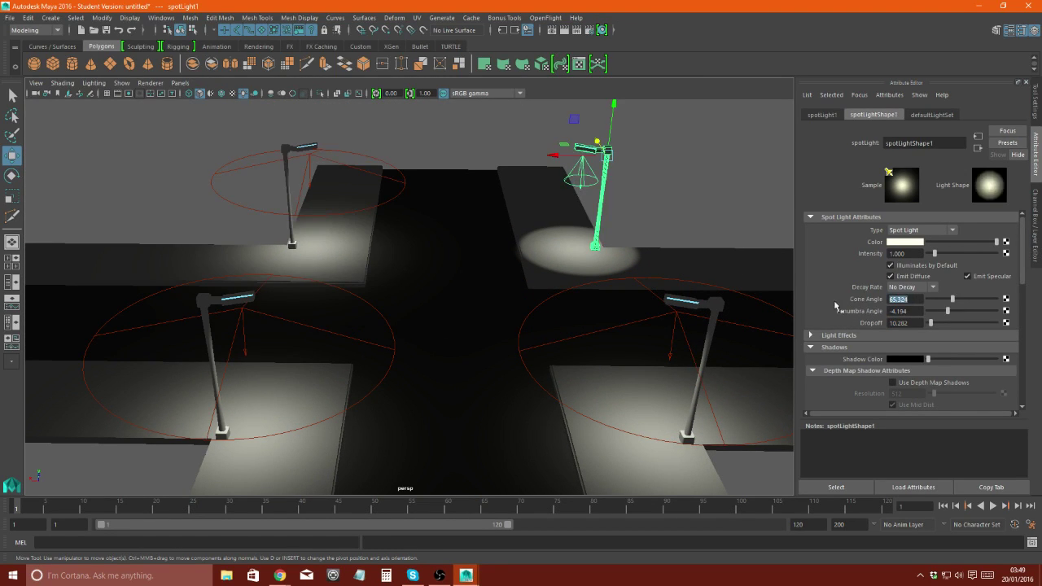
{"action": "type", "text": "150"}
{"action": "key", "text": "Tab"}
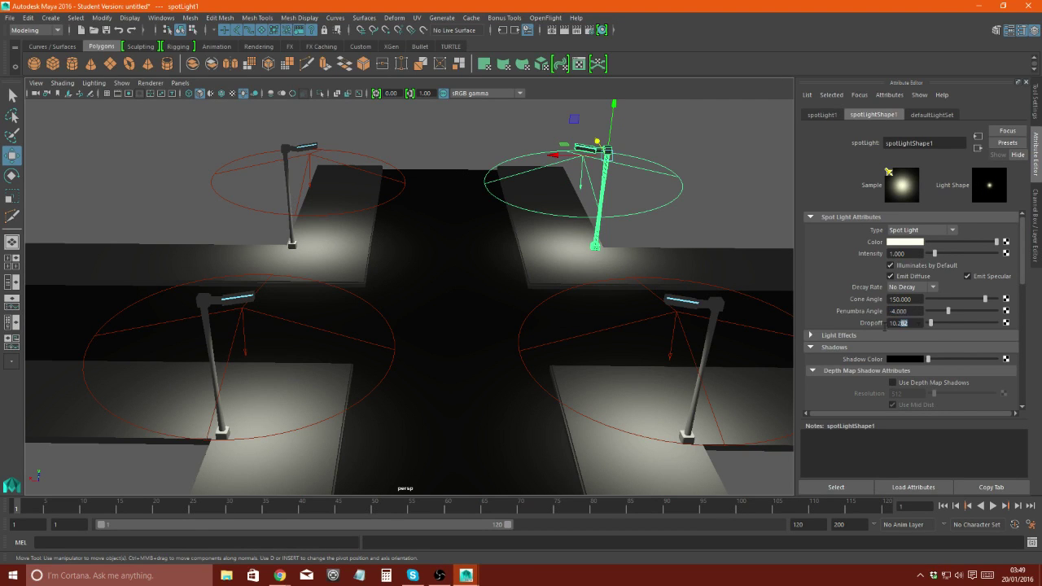
{"action": "key", "text": "Return"}
{"action": "left_click", "coordinate": [435, 255]}
{"action": "mouse_move", "coordinate": [435, 255]}
{"action": "left_mouse_down", "text": "alt"}
{"action": "mouse_move", "coordinate": [291, 263]}
{"action": "mouse_move", "coordinate": [442, 239]}
{"action": "mouse_move", "coordinate": [412, 236]}
{"action": "mouse_move", "coordinate": [418, 186]}
{"action": "left_mouse_up", "text": "alt"}
{"action": "left_click", "coordinate": [566, 30]}
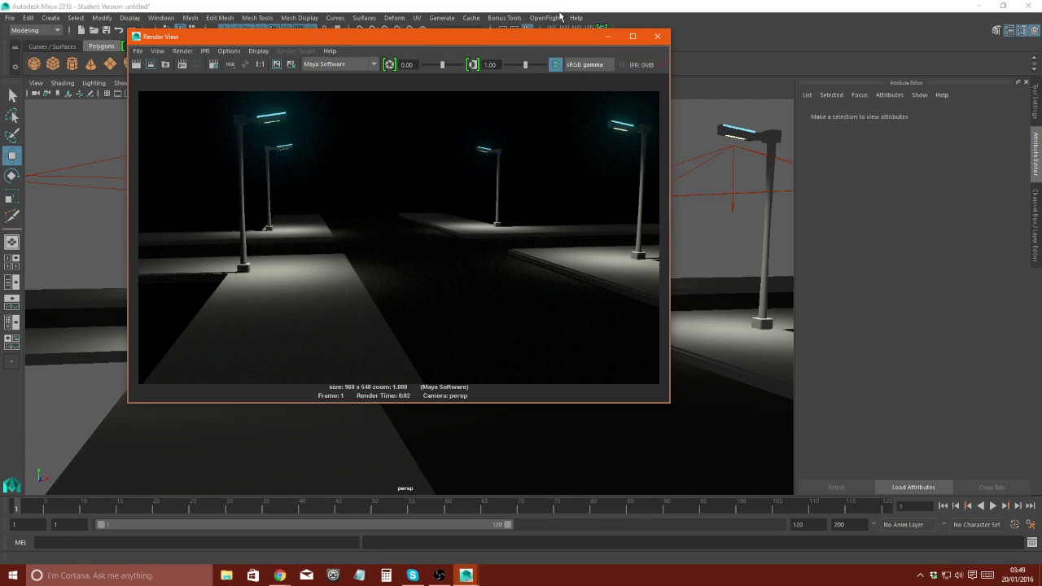
{"action": "left_click", "coordinate": [659, 37]}
{"action": "left_click_drag", "start_coordinate": [498, 222], "coordinate": [324, 272], "text": "alt"}
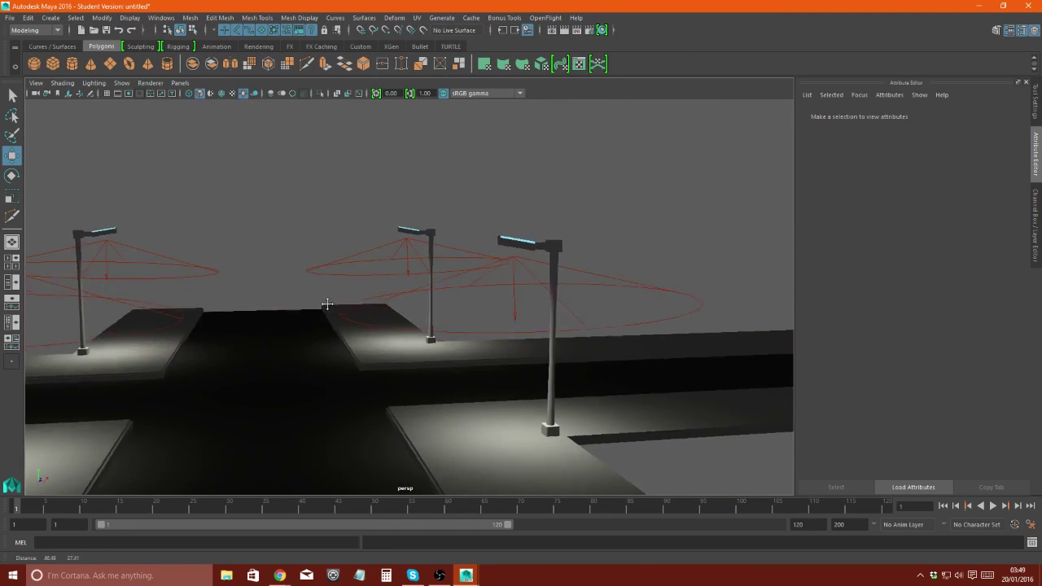
{"action": "left_click", "coordinate": [302, 287]}
{"action": "mouse_move", "coordinate": [350, 310]}
{"action": "left_mouse_down", "text": "alt"}
{"action": "mouse_move", "coordinate": [274, 298]}
{"action": "mouse_move", "coordinate": [221, 361]}
{"action": "mouse_move", "coordinate": [530, 349]}
{"action": "mouse_move", "coordinate": [391, 263]}
{"action": "mouse_move", "coordinate": [434, 257]}
{"action": "mouse_move", "coordinate": [494, 272]}
{"action": "mouse_move", "coordinate": [382, 275]}
{"action": "left_mouse_up", "text": "alt"}
{"action": "key", "text": "e"}
{"action": "left_click", "coordinate": [399, 346]}
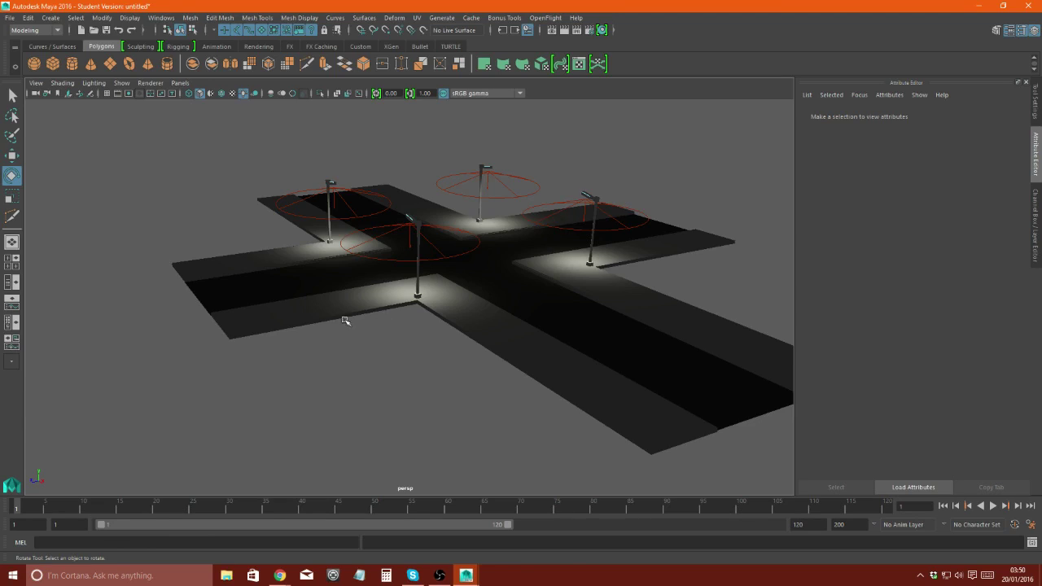
{"action": "mouse_move", "coordinate": [346, 321]}
{"action": "left_mouse_down", "text": "alt"}
{"action": "mouse_move", "coordinate": [383, 319]}
{"action": "mouse_move", "coordinate": [415, 268]}
{"action": "mouse_move", "coordinate": [377, 350]}
{"action": "mouse_move", "coordinate": [406, 325]}
{"action": "mouse_move", "coordinate": [369, 337]}
{"action": "mouse_move", "coordinate": [340, 318]}
{"action": "mouse_move", "coordinate": [560, 336]}
{"action": "mouse_move", "coordinate": [705, 326]}
{"action": "left_mouse_up", "text": "alt"}
- Select the road plane and switch to face selection from a top-down view
{"action": "left_click", "coordinate": [396, 366]}
{"action": "right_click_drag", "start_coordinate": [395, 365], "coordinate": [363, 203], "text": "alt"}
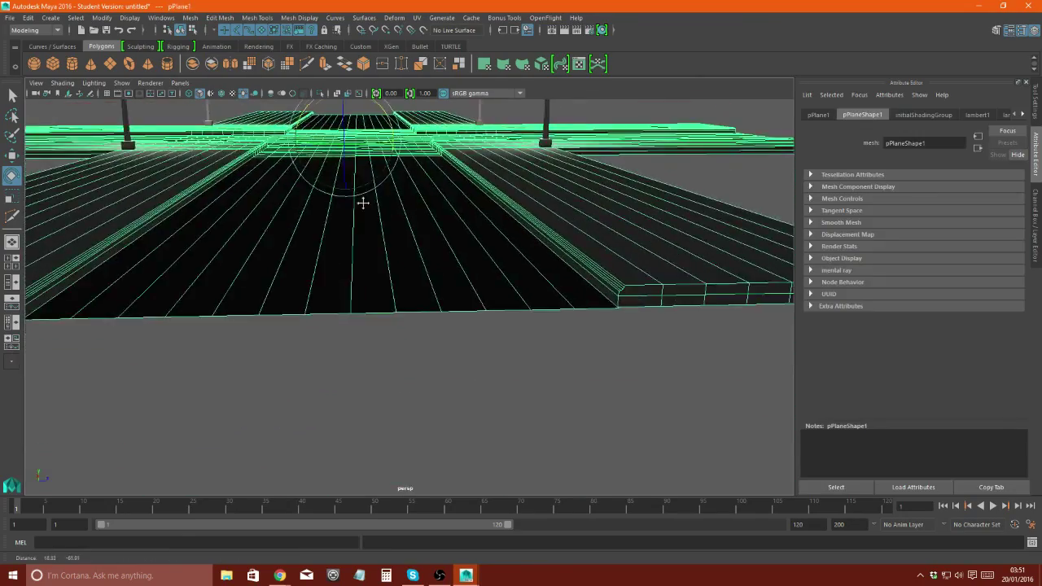
{"action": "left_click_drag", "start_coordinate": [363, 203], "coordinate": [388, 318], "text": "alt"}
{"action": "right_click_drag", "start_coordinate": [445, 217], "coordinate": [443, 244]}
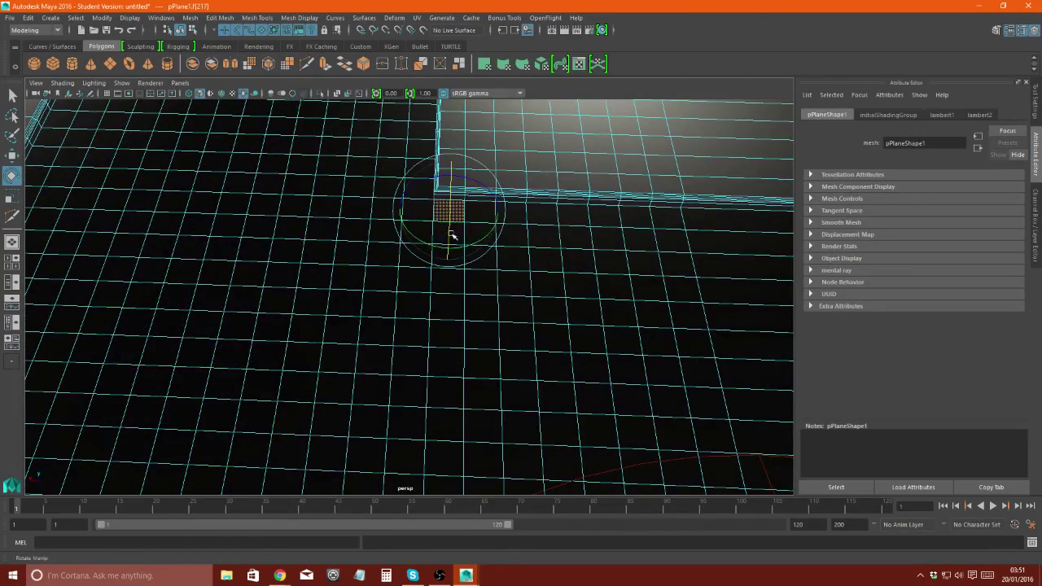
{"action": "left_click", "coordinate": [418, 302]}
{"action": "scroll", "coordinate": [325, 211], "scroll_direction": "up", "scroll_amount": 5}
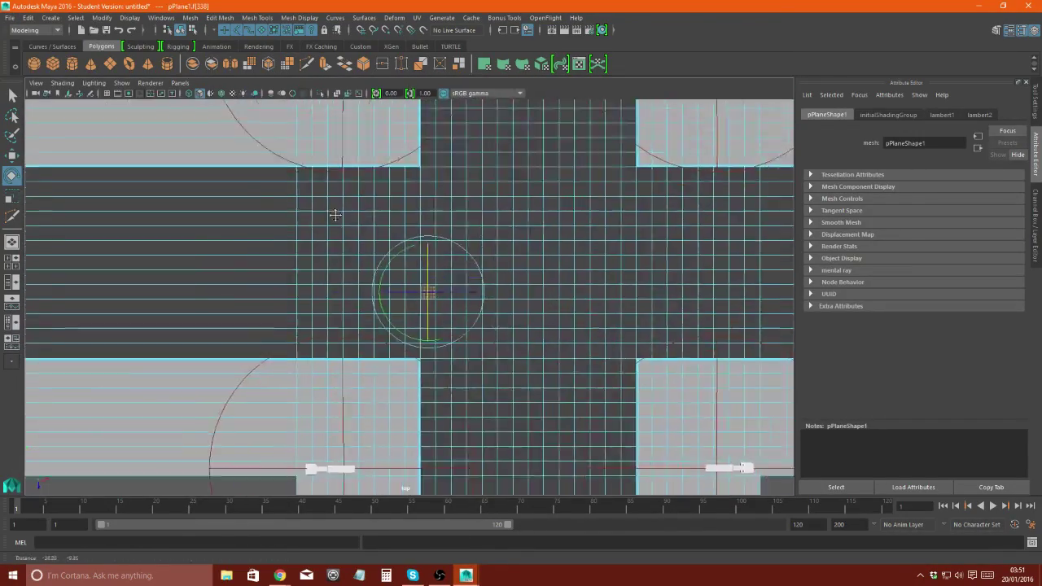
{"action": "scroll", "coordinate": [310, 269], "scroll_direction": "up", "scroll_amount": 2}
- Select alternating face rows across the road on both sides of the intersection
{"action": "double_click", "coordinate": [255, 332], "text": "shift"}
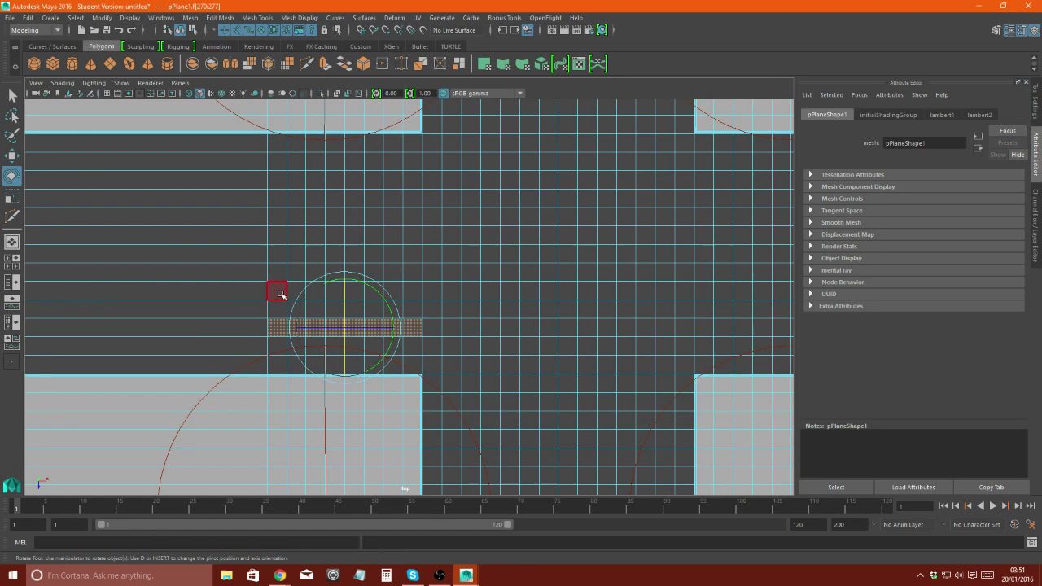
{"action": "double_click", "coordinate": [274, 293], "text": "shift"}
{"action": "double_click", "coordinate": [276, 254], "text": "shift"}
{"action": "double_click", "coordinate": [279, 214], "text": "shift"}
{"action": "double_click", "coordinate": [281, 179], "text": "shift"}
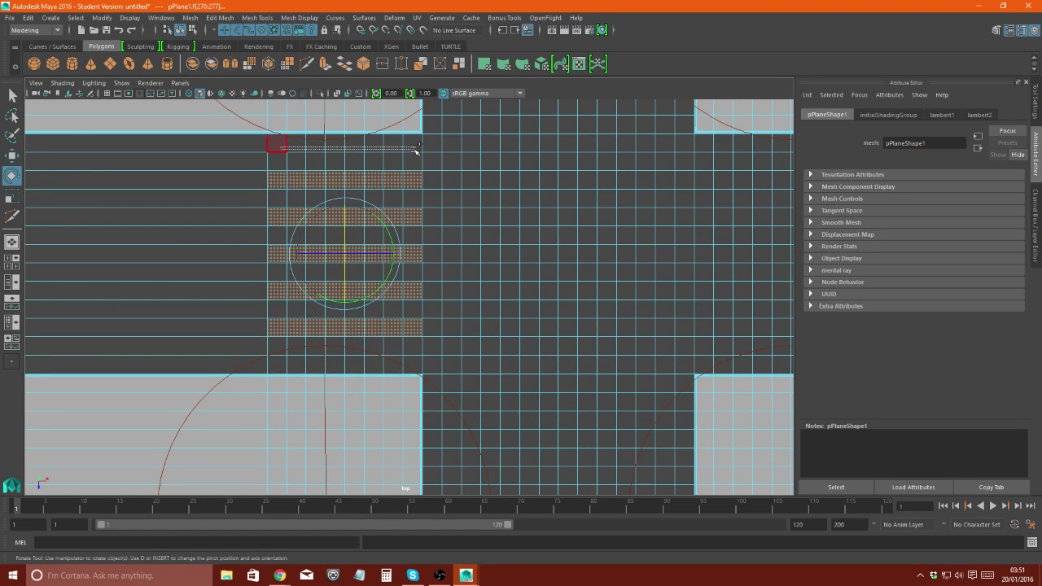
{"action": "double_click", "coordinate": [274, 147], "text": "shift"}
{"action": "double_click", "coordinate": [279, 367], "text": "shift"}
{"action": "middle_click_drag", "start_coordinate": [606, 254], "coordinate": [552, 180], "text": "alt"}
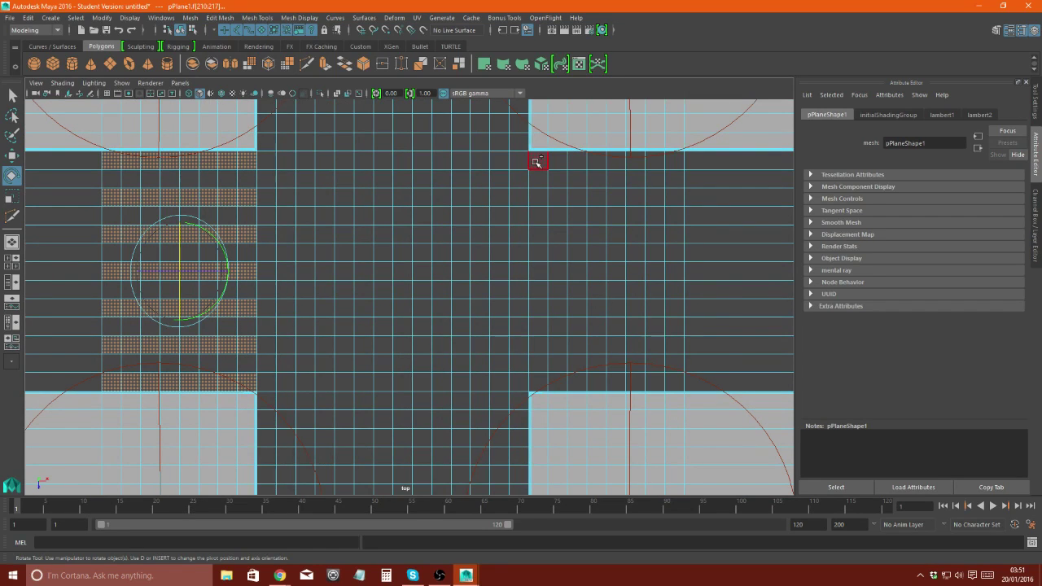
{"action": "double_click", "coordinate": [677, 162], "text": "shift"}
{"action": "left_click_drag", "start_coordinate": [678, 196], "coordinate": [535, 199], "text": "shift"}
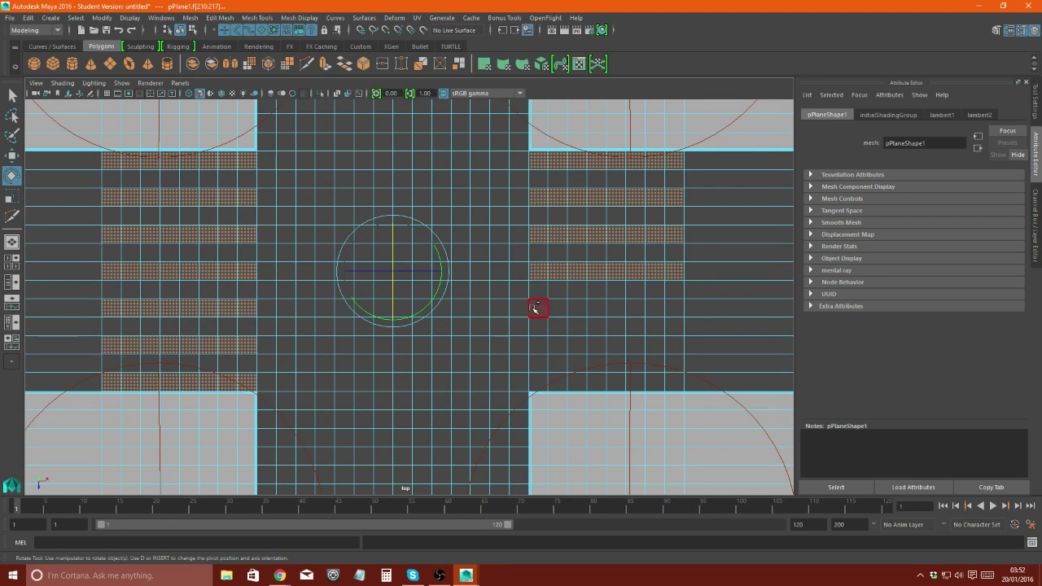
- Assign a new Lambert material to the stripe faces and return to the perspective view
{"action": "right_click_drag", "start_coordinate": [616, 272], "coordinate": [582, 549]}
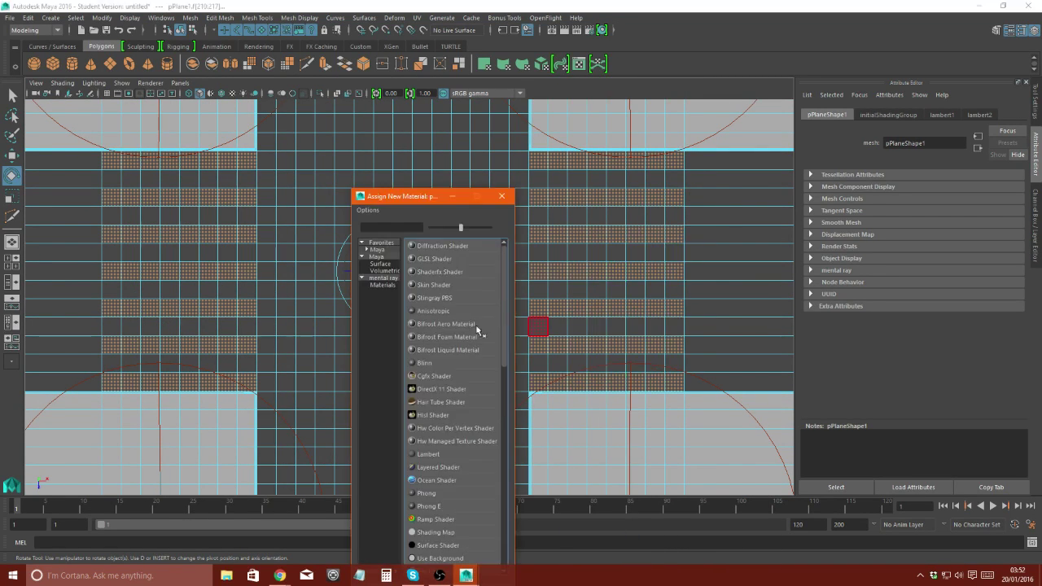
{"action": "left_click", "coordinate": [476, 324]}
{"action": "left_click", "coordinate": [454, 179]}
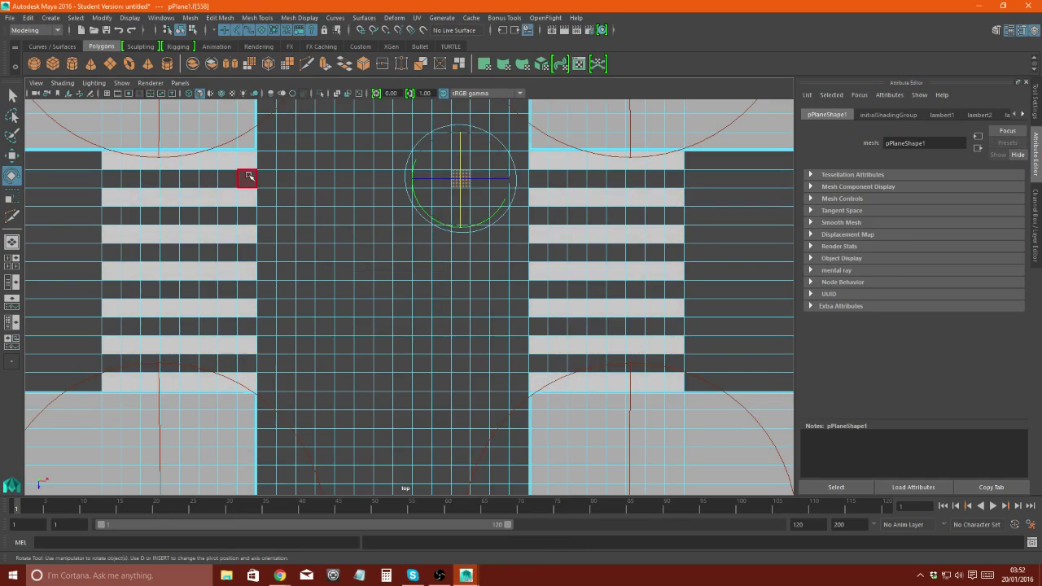
{"action": "left_click_drag", "start_coordinate": [249, 177], "coordinate": [372, 209], "text": "alt"}
{"action": "key", "text": "space"}
{"action": "key", "text": "space"}
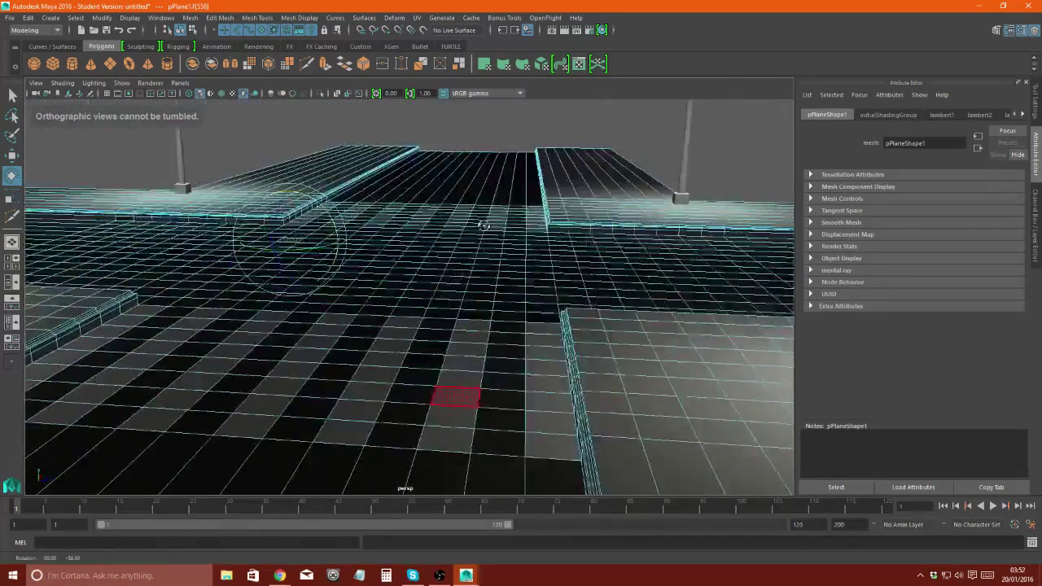
{"action": "scroll", "coordinate": [206, 231], "scroll_direction": "up", "scroll_amount": 3}
{"action": "mouse_move", "coordinate": [206, 230]}
{"action": "left_mouse_down", "text": "alt"}
{"action": "mouse_move", "coordinate": [209, 286]}
{"action": "mouse_move", "coordinate": [442, 263]}
{"action": "left_mouse_up", "text": "alt"}
- Render a test frame of the crossroad showing the new zebra crossings
{"action": "left_click", "coordinate": [349, 317]}
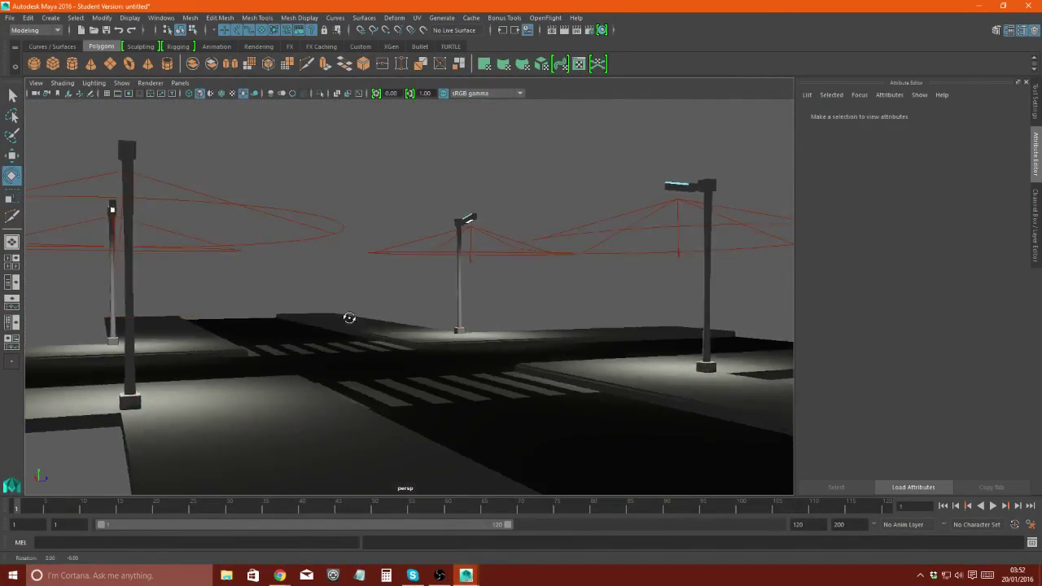
{"action": "left_click_drag", "start_coordinate": [349, 317], "coordinate": [384, 326], "text": "alt"}
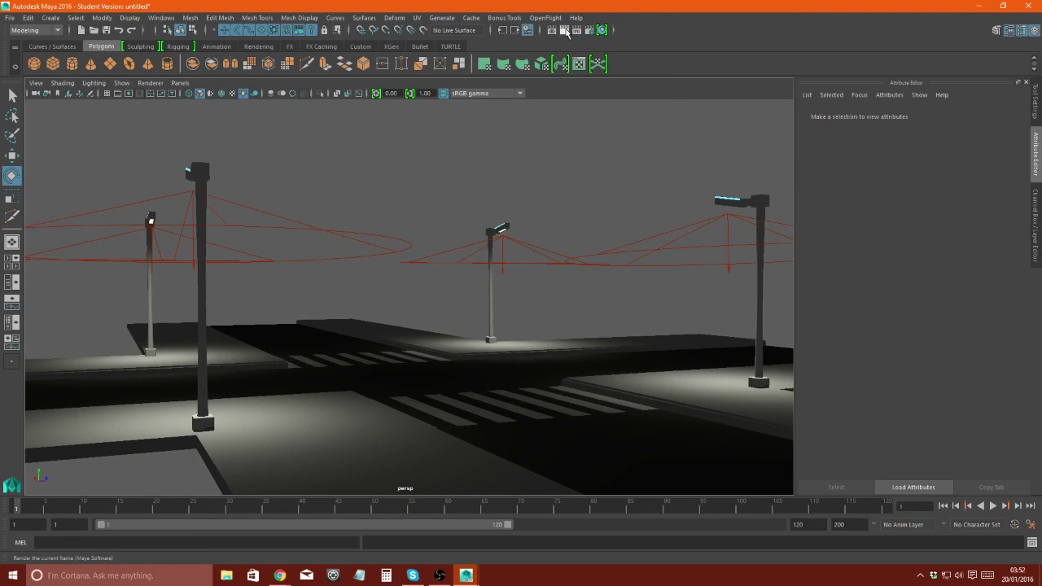
{"action": "left_click", "coordinate": [565, 30]}
{"action": "left_click", "coordinate": [657, 36]}
{"action": "left_click_drag", "start_coordinate": [478, 307], "coordinate": [415, 202], "text": "alt"}
- Select the road plane in face mode with F11 and pick faces down the road's middle
{"action": "left_click", "coordinate": [407, 316]}
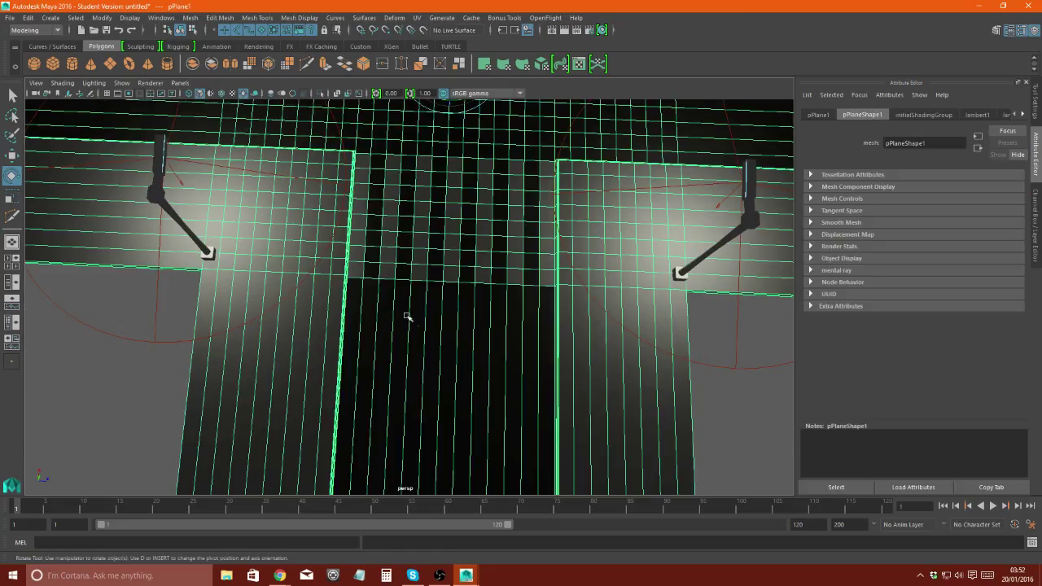
{"action": "key", "text": "F11"}
{"action": "mouse_move", "coordinate": [407, 298]}
{"action": "left_mouse_down", "text": "alt"}
{"action": "mouse_move", "coordinate": [483, 179]}
{"action": "mouse_move", "coordinate": [395, 412]}
{"action": "mouse_move", "coordinate": [358, 326]}
{"action": "mouse_move", "coordinate": [551, 389]}
{"action": "mouse_move", "coordinate": [600, 312]}
{"action": "mouse_move", "coordinate": [507, 233]}
{"action": "mouse_move", "coordinate": [399, 277]}
{"action": "mouse_move", "coordinate": [407, 344]}
{"action": "mouse_move", "coordinate": [391, 424]}
{"action": "mouse_move", "coordinate": [205, 233]}
{"action": "mouse_move", "coordinate": [317, 214]}
{"action": "mouse_move", "coordinate": [289, 239]}
{"action": "mouse_move", "coordinate": [315, 214]}
{"action": "mouse_move", "coordinate": [291, 255]}
{"action": "mouse_move", "coordinate": [402, 276]}
{"action": "mouse_move", "coordinate": [353, 399]}
{"action": "left_mouse_up", "text": "alt"}
{"action": "left_click", "coordinate": [358, 326]}
{"action": "left_click", "coordinate": [398, 276]}
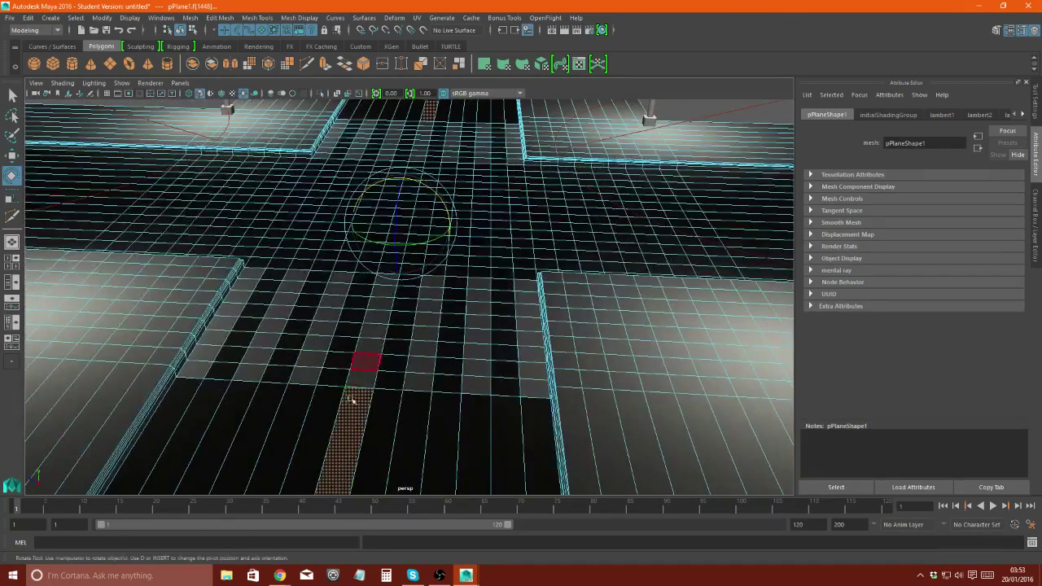
- Extrude the centre faces and narrow them into a lane-line strip
{"action": "left_click", "coordinate": [327, 66]}
{"action": "mouse_move", "coordinate": [342, 245]}
{"action": "left_mouse_down", "text": "alt"}
{"action": "mouse_move", "coordinate": [261, 270]}
{"action": "mouse_move", "coordinate": [360, 272]}
{"action": "mouse_move", "coordinate": [418, 289]}
{"action": "left_mouse_up", "text": "alt"}
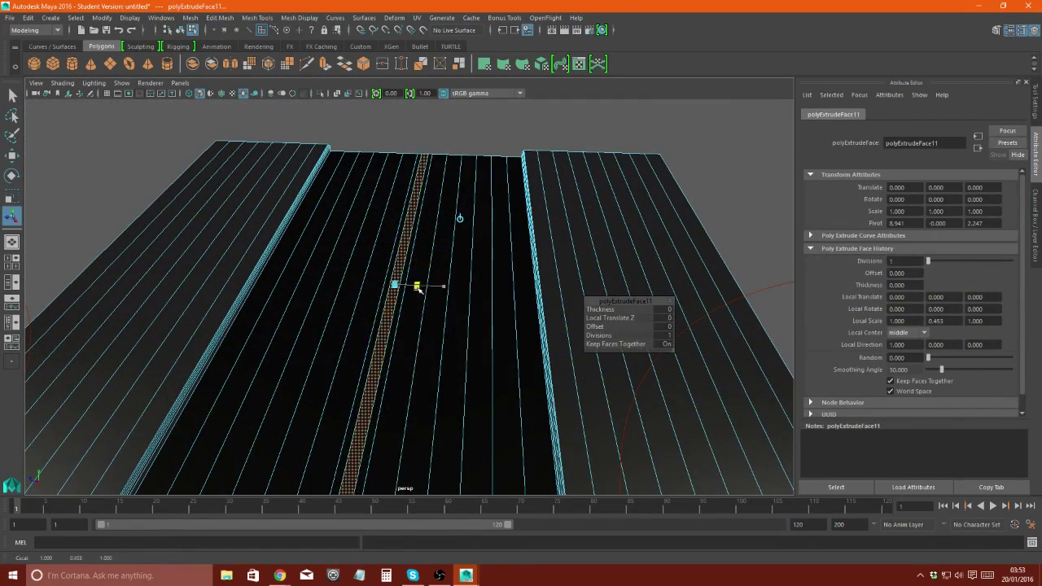
{"action": "key", "text": "q"}
{"action": "mouse_move", "coordinate": [419, 233]}
{"action": "left_mouse_down", "text": "alt"}
{"action": "mouse_move", "coordinate": [380, 368]}
{"action": "mouse_move", "coordinate": [407, 360]}
{"action": "left_mouse_up", "text": "alt"}
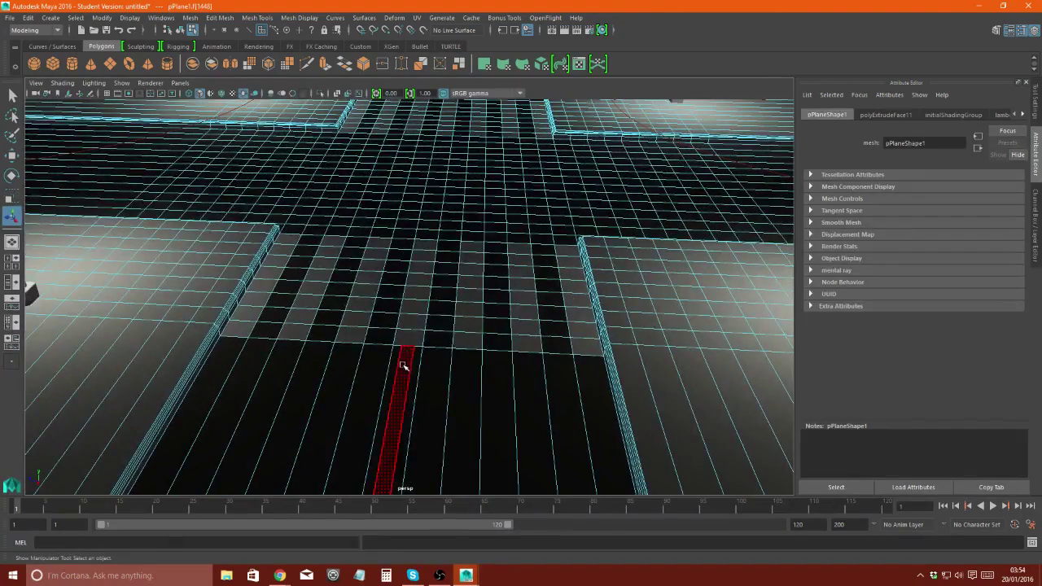
- Assign a new Surface Shader to the lane strip and set its colour in the picker
{"action": "right_click", "coordinate": [403, 262]}
{"action": "left_click", "coordinate": [397, 529]}
{"action": "left_click", "coordinate": [459, 405]}
{"action": "left_click", "coordinate": [887, 235]}
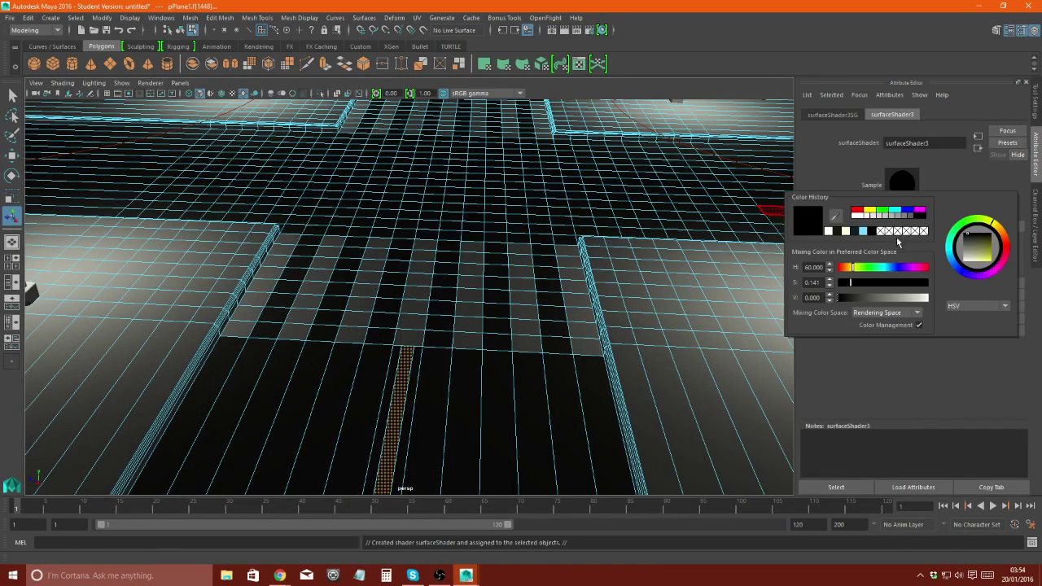
{"action": "mouse_move", "coordinate": [839, 298]}
{"action": "left_mouse_down"}
{"action": "mouse_move", "coordinate": [922, 299]}
{"action": "mouse_move", "coordinate": [841, 301]}
{"action": "left_mouse_up"}
{"action": "left_click", "coordinate": [887, 237]}
- Render a test frame of the street with the new lane line
{"action": "mouse_move", "coordinate": [354, 343]}
{"action": "left_mouse_down", "text": "alt"}
{"action": "mouse_move", "coordinate": [542, 291]}
{"action": "mouse_move", "coordinate": [451, 258]}
{"action": "mouse_move", "coordinate": [440, 322]}
{"action": "left_mouse_up", "text": "alt"}
{"action": "left_click", "coordinate": [565, 31]}
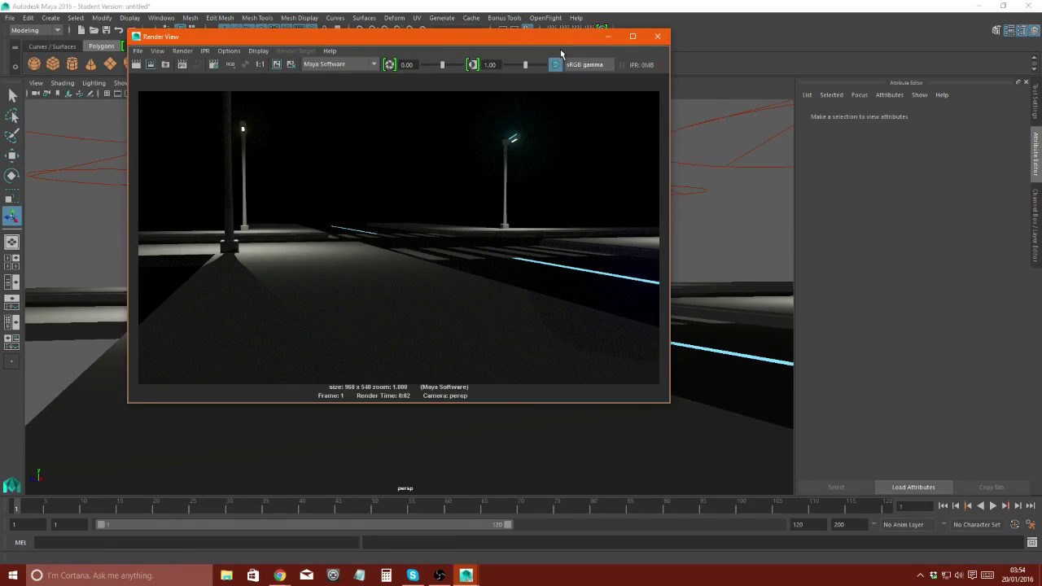
{"action": "left_click", "coordinate": [657, 37]}
- Extrude the lane strip faces to lift the line slightly above the road
{"action": "left_click_drag", "start_coordinate": [407, 285], "coordinate": [426, 414], "text": "alt"}
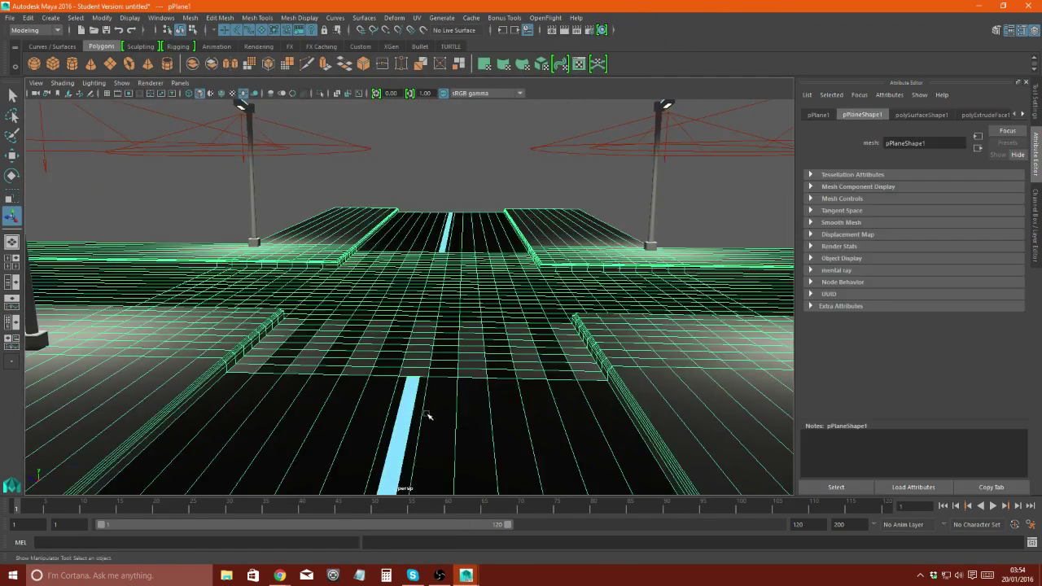
{"action": "left_click", "coordinate": [325, 64]}
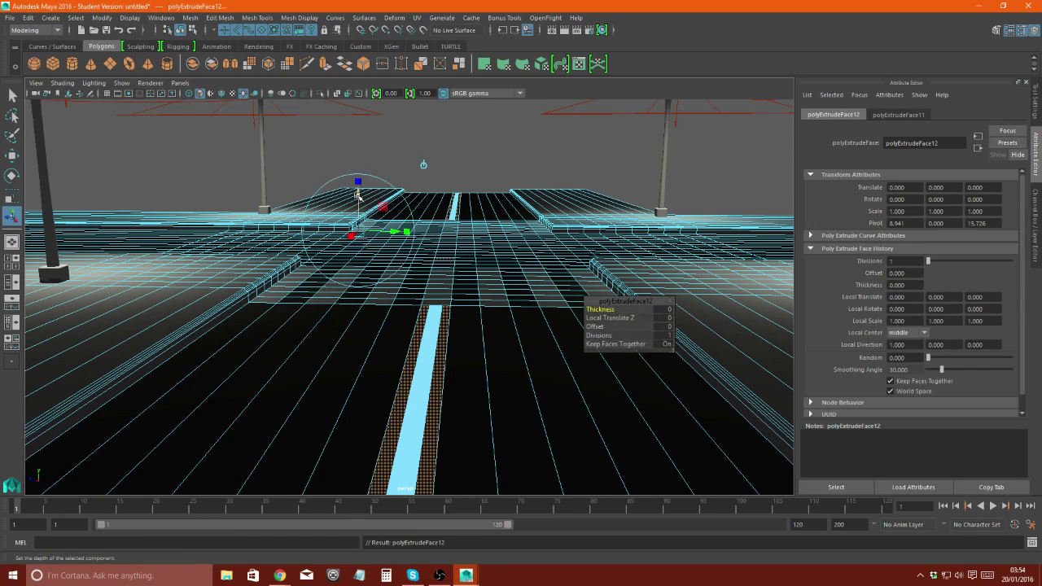
{"action": "left_click_drag", "start_coordinate": [360, 203], "coordinate": [358, 192]}
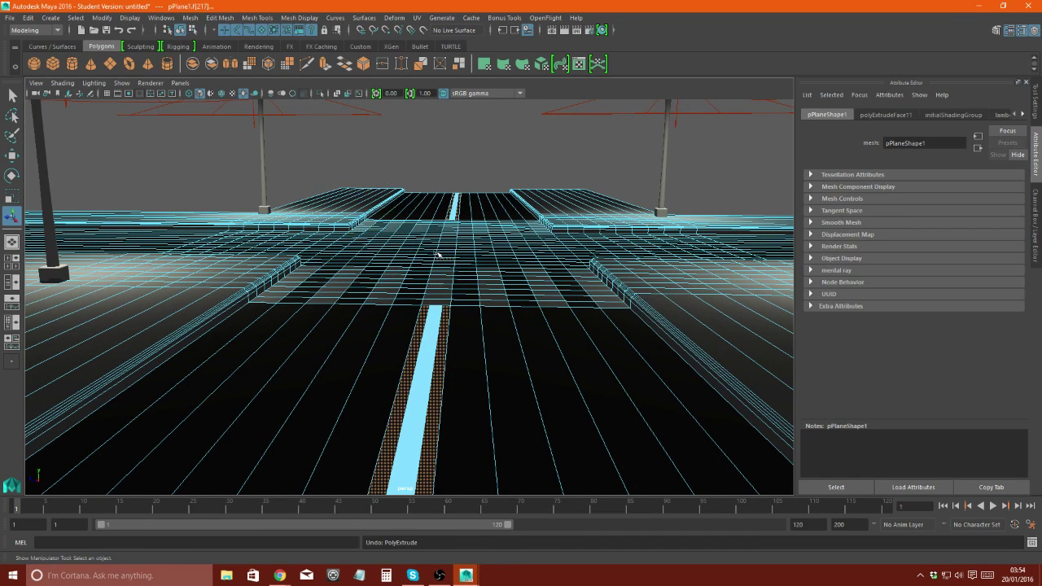
{"action": "left_click", "coordinate": [422, 328]}
{"action": "left_click", "coordinate": [323, 64]}
{"action": "mouse_move", "coordinate": [460, 191]}
{"action": "left_mouse_down"}
{"action": "mouse_move", "coordinate": [460, 166]}
{"action": "mouse_move", "coordinate": [333, 235]}
{"action": "mouse_move", "coordinate": [472, 230]}
{"action": "left_mouse_up"}
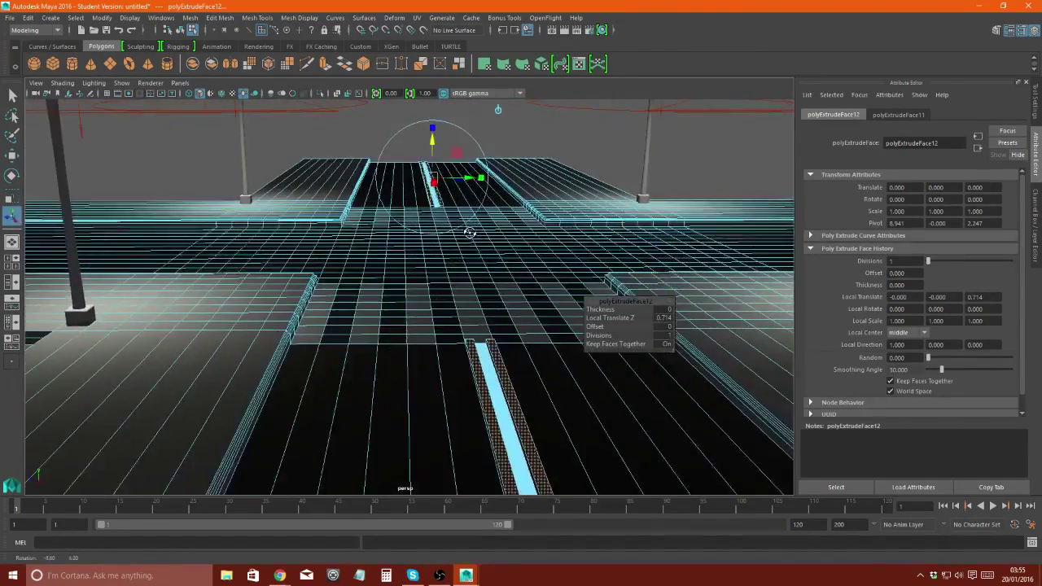
{"action": "left_click", "coordinate": [490, 156]}
{"action": "mouse_move", "coordinate": [489, 156]}
{"action": "left_mouse_down", "text": "alt"}
{"action": "mouse_move", "coordinate": [510, 284]}
{"action": "mouse_move", "coordinate": [533, 274]}
{"action": "mouse_move", "coordinate": [337, 337]}
{"action": "mouse_move", "coordinate": [521, 434]}
{"action": "left_mouse_up", "text": "alt"}
- Give the face strip along the opposite road arm the blue lane surfaceShader3 material
{"action": "left_click", "coordinate": [356, 332]}
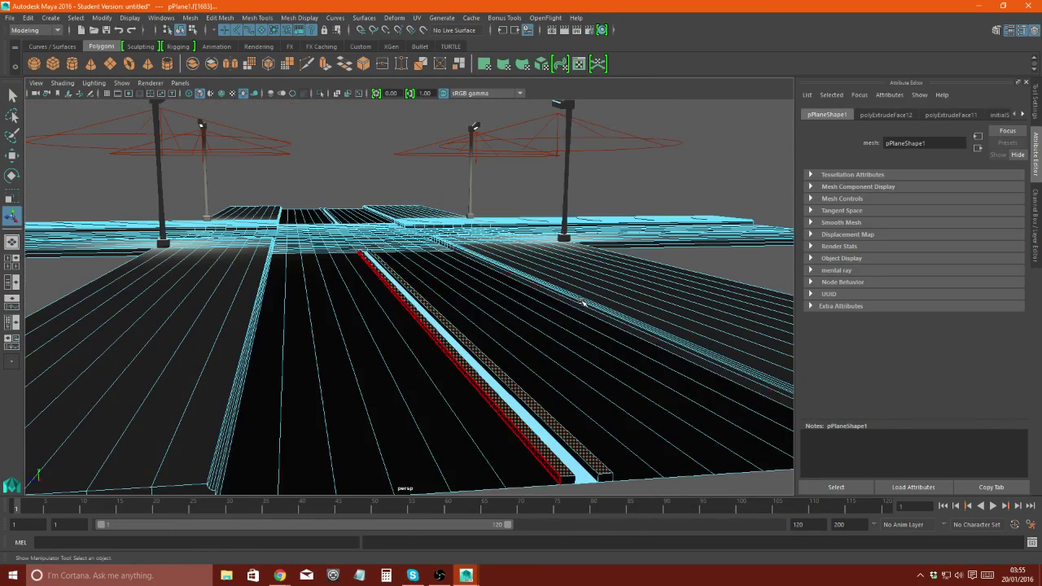
{"action": "double_click", "coordinate": [604, 477]}
{"action": "mouse_move", "coordinate": [604, 478]}
{"action": "left_mouse_down", "text": "alt"}
{"action": "mouse_move", "coordinate": [365, 361]}
{"action": "mouse_move", "coordinate": [373, 415]}
{"action": "left_mouse_up", "text": "alt"}
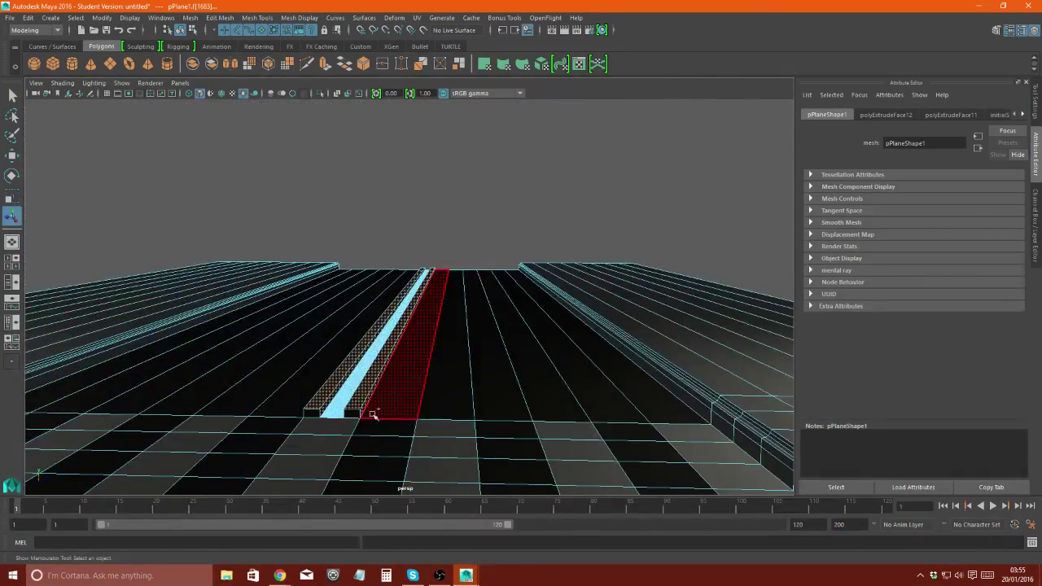
{"action": "right_click_drag", "start_coordinate": [373, 371], "coordinate": [449, 539]}
{"action": "mouse_move", "coordinate": [449, 488]}
{"action": "left_mouse_down", "text": "alt"}
{"action": "mouse_move", "coordinate": [396, 384]}
{"action": "mouse_move", "coordinate": [638, 359]}
{"action": "mouse_move", "coordinate": [354, 337]}
{"action": "mouse_move", "coordinate": [394, 338]}
{"action": "mouse_move", "coordinate": [415, 366]}
{"action": "mouse_move", "coordinate": [426, 361]}
{"action": "left_mouse_up", "text": "alt"}
{"action": "double_click", "coordinate": [393, 338]}
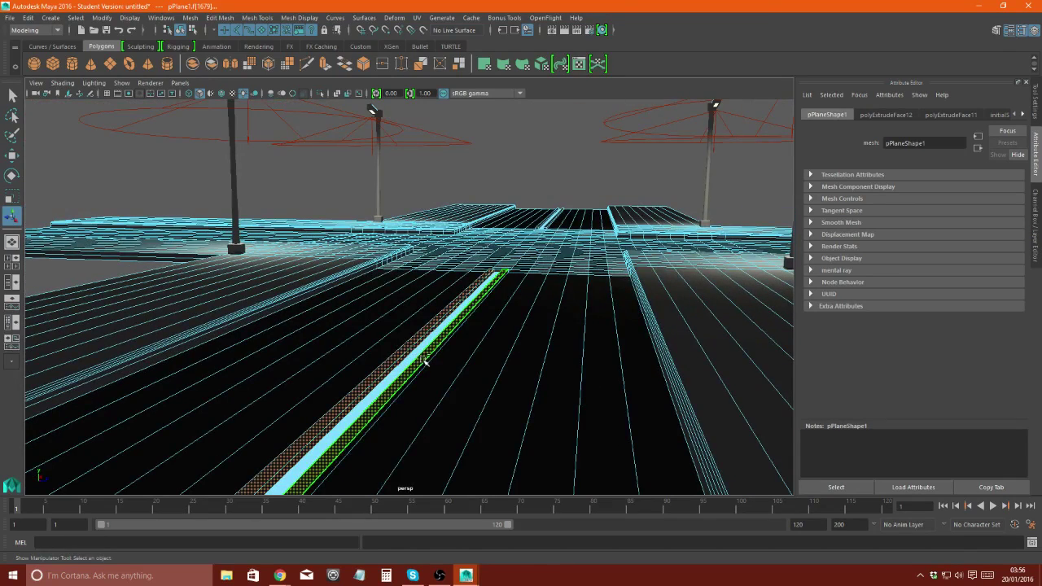
{"action": "right_click_drag", "start_coordinate": [427, 262], "coordinate": [431, 360]}
{"action": "left_click", "coordinate": [513, 529]}
{"action": "key", "text": "7"}
- Select the lane-line faces and brighten the lane shader's Out Glow Color
{"action": "mouse_move", "coordinate": [518, 284]}
{"action": "left_mouse_down", "text": "alt"}
{"action": "mouse_move", "coordinate": [478, 302]}
{"action": "mouse_move", "coordinate": [327, 310]}
{"action": "mouse_move", "coordinate": [273, 98]}
{"action": "left_mouse_up", "text": "alt"}
{"action": "left_click_drag", "start_coordinate": [295, 244], "coordinate": [309, 345], "text": "alt"}
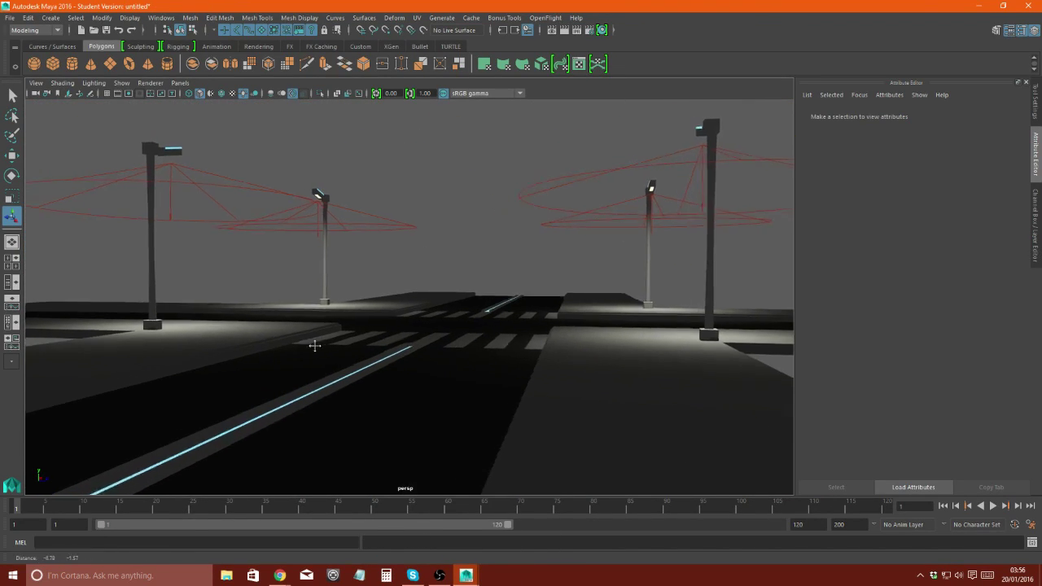
{"action": "left_click", "coordinate": [337, 395]}
{"action": "right_click", "coordinate": [338, 293]}
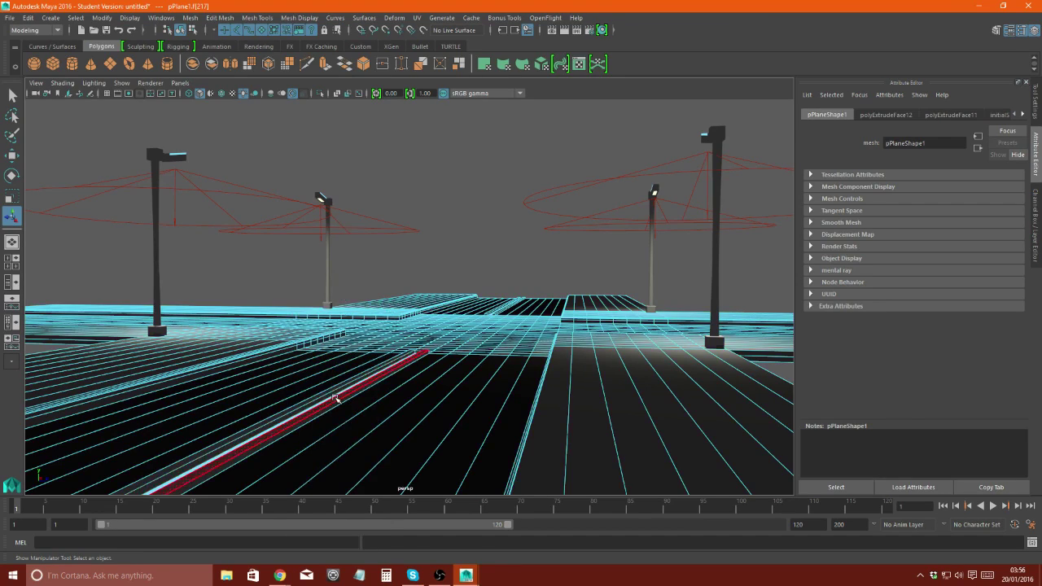
{"action": "left_click_drag", "start_coordinate": [337, 396], "coordinate": [316, 394], "text": "alt"}
{"action": "left_click", "coordinate": [315, 394]}
{"action": "left_click", "coordinate": [983, 115]}
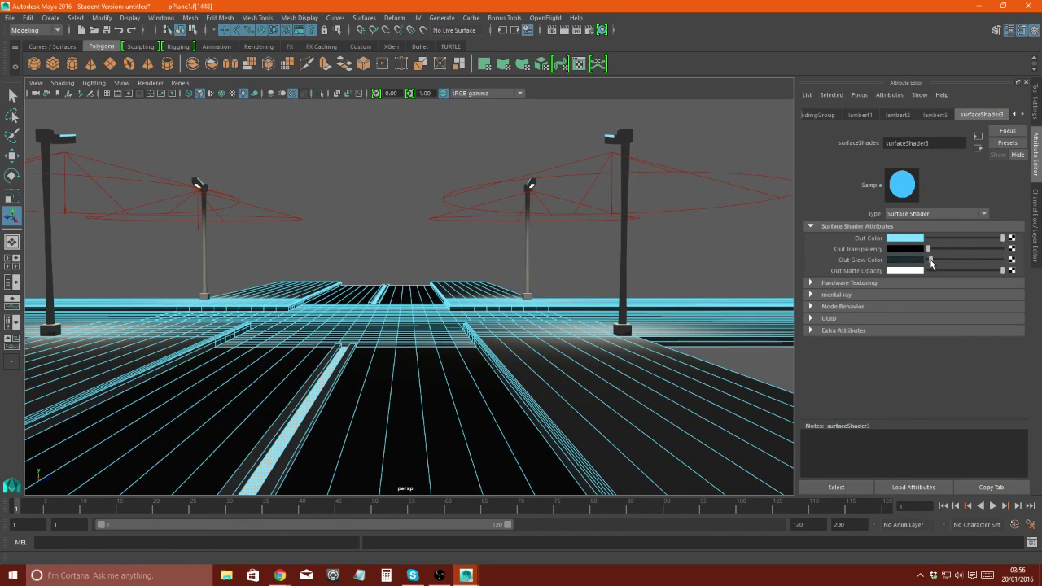
{"action": "mouse_move", "coordinate": [415, 294]}
{"action": "middle_mouse_down", "text": "alt"}
{"action": "mouse_move", "coordinate": [426, 319]}
{"action": "mouse_move", "coordinate": [368, 303]}
{"action": "middle_mouse_up", "text": "alt"}
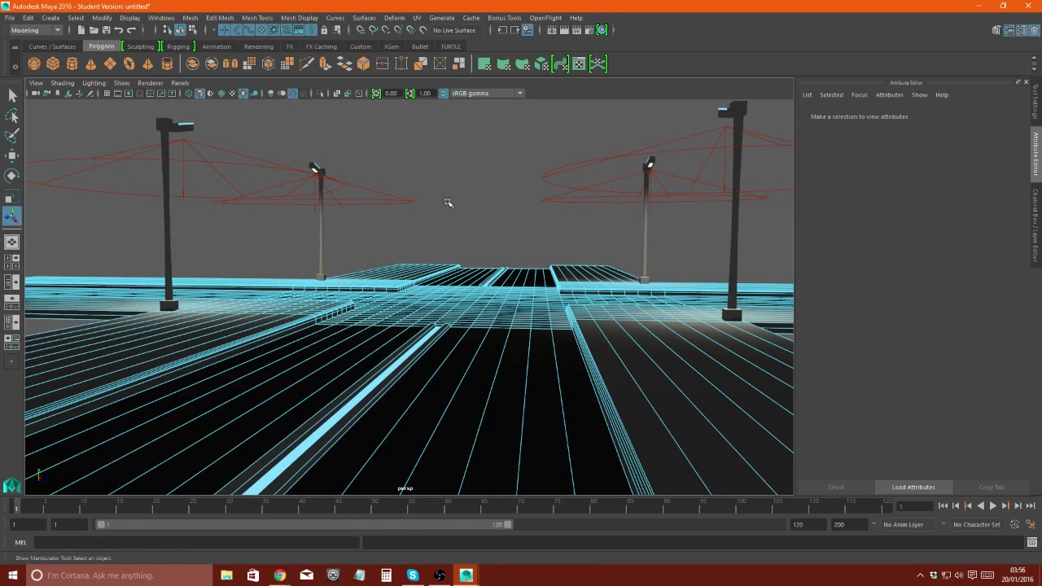
{"action": "mouse_move", "coordinate": [447, 202]}
{"action": "left_mouse_down", "text": "alt"}
{"action": "mouse_move", "coordinate": [494, 212]}
{"action": "mouse_move", "coordinate": [425, 209]}
{"action": "mouse_move", "coordinate": [438, 209]}
{"action": "left_mouse_up", "text": "alt"}
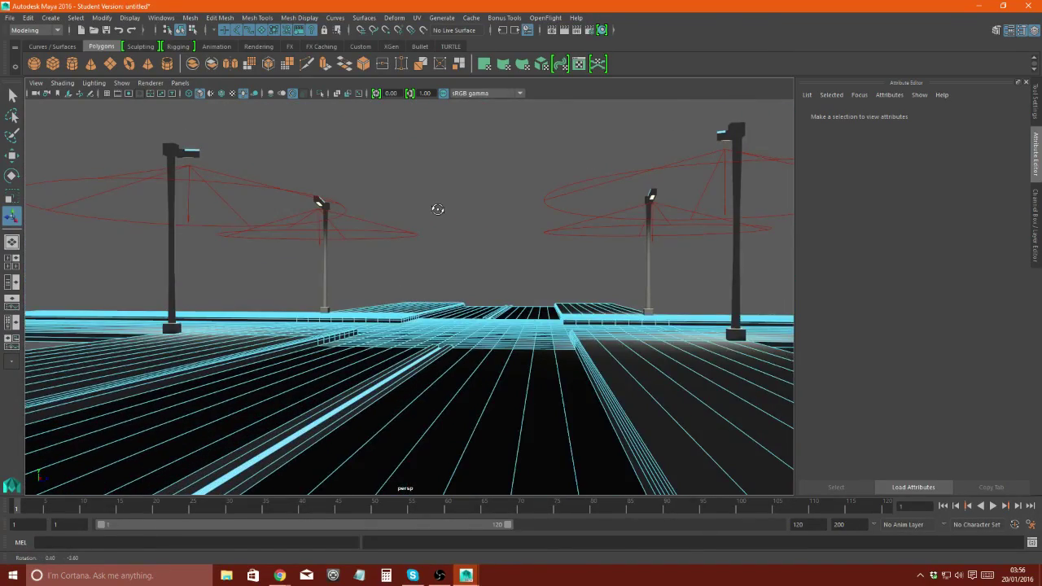
- Render a test frame, then set Render Settings to Production quality with a 1280×720 image size
{"action": "key", "text": "7"}
{"action": "left_click", "coordinate": [578, 30]}
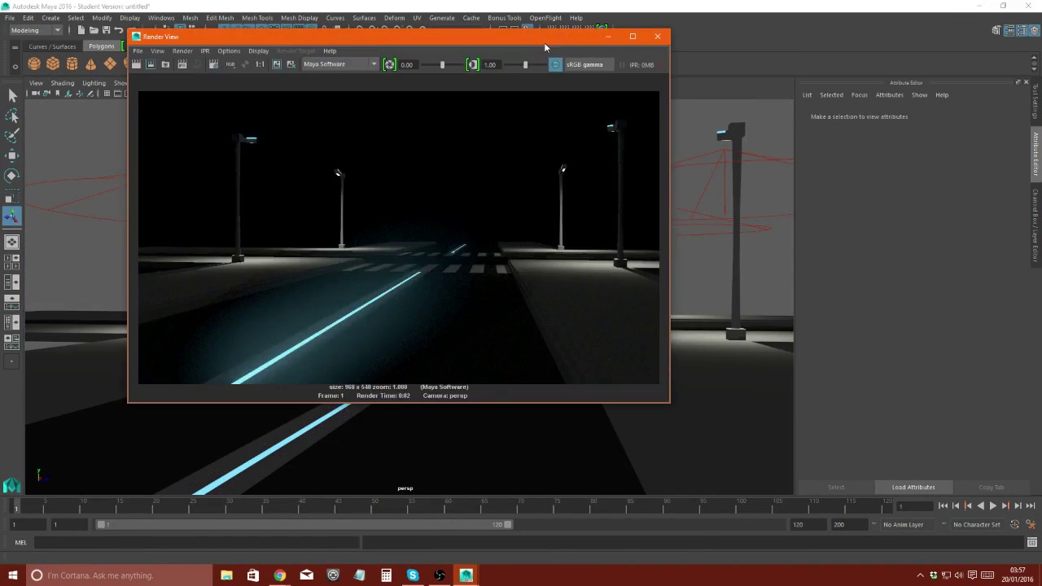
{"action": "left_click", "coordinate": [592, 31]}
{"action": "left_click", "coordinate": [264, 201]}
{"action": "left_click", "coordinate": [257, 238]}
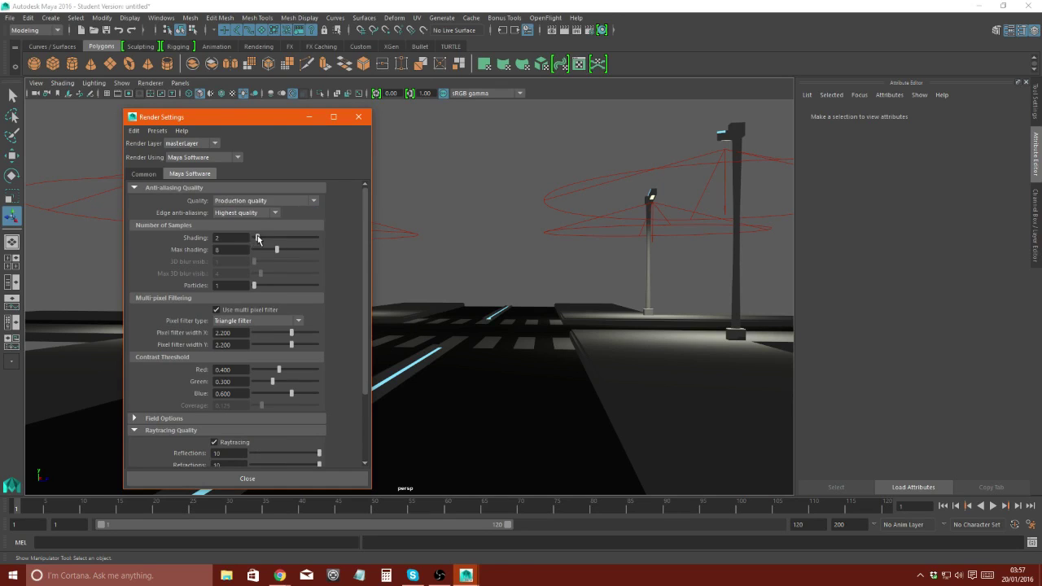
{"action": "scroll", "coordinate": [323, 261], "scroll_direction": "down", "scroll_amount": 4}
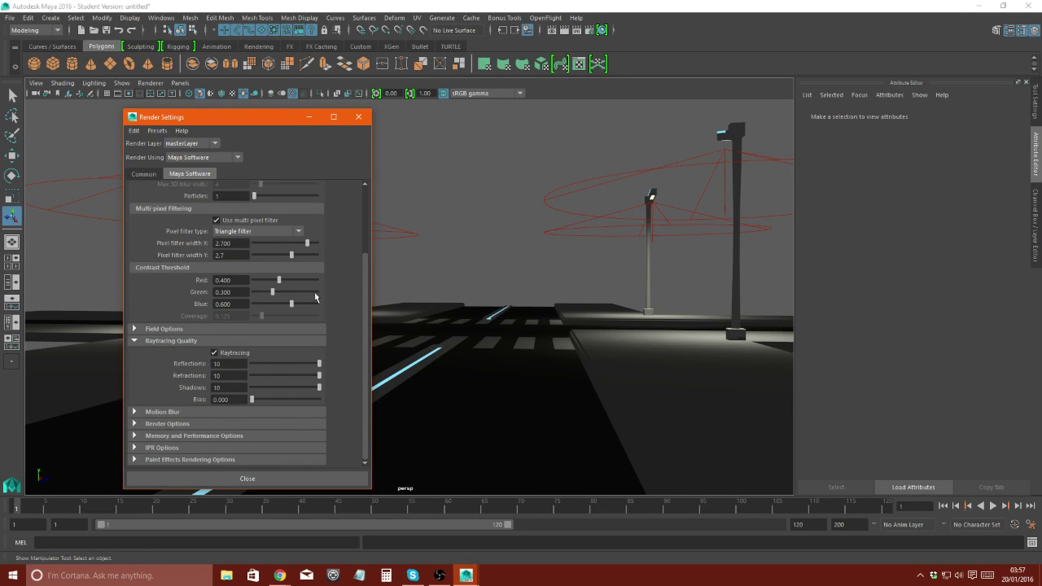
{"action": "left_click", "coordinate": [135, 436]}
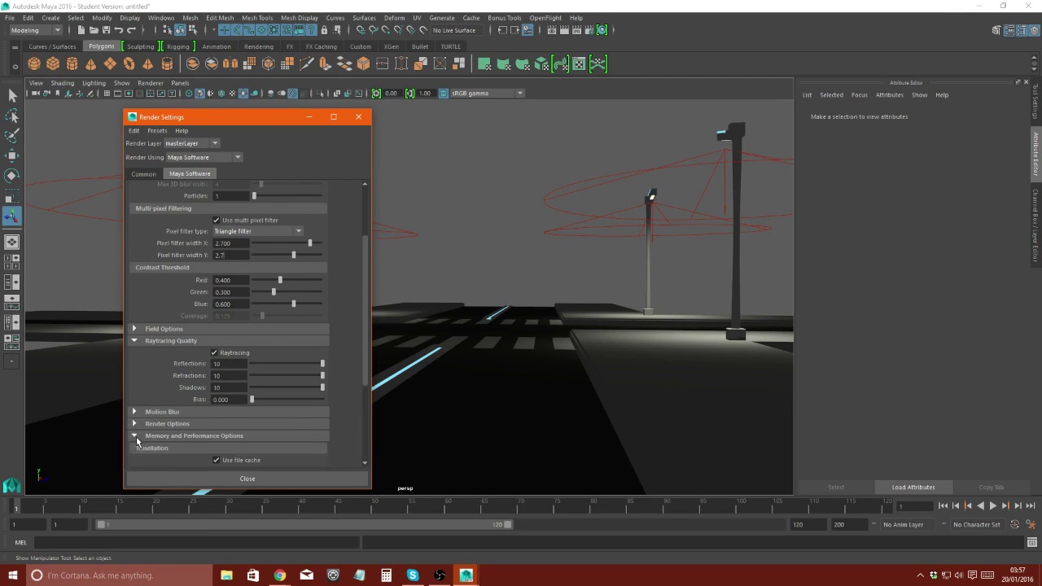
{"action": "scroll", "coordinate": [234, 242], "scroll_direction": "up", "scroll_amount": 3}
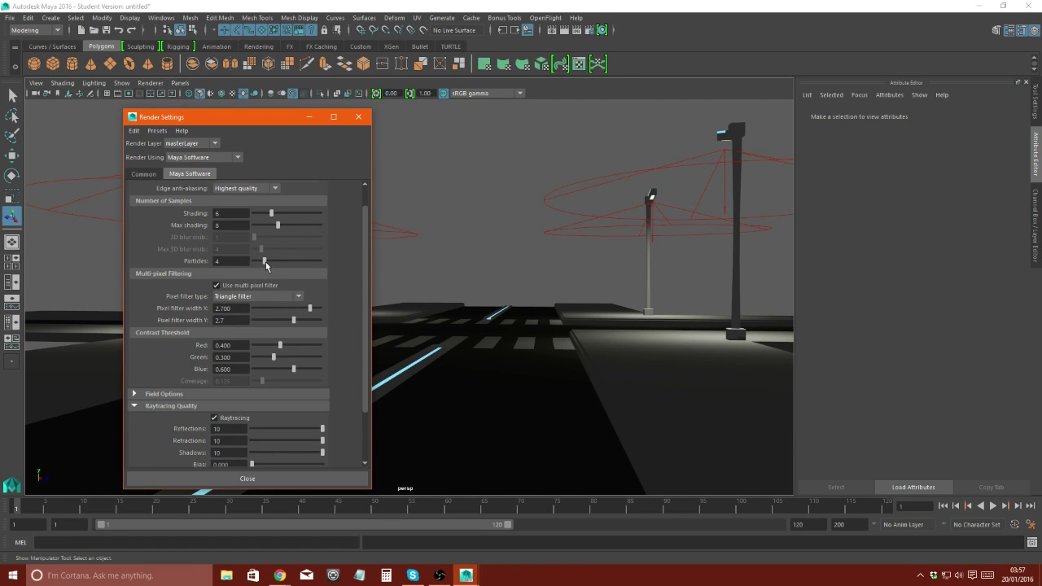
{"action": "left_click", "coordinate": [150, 176]}
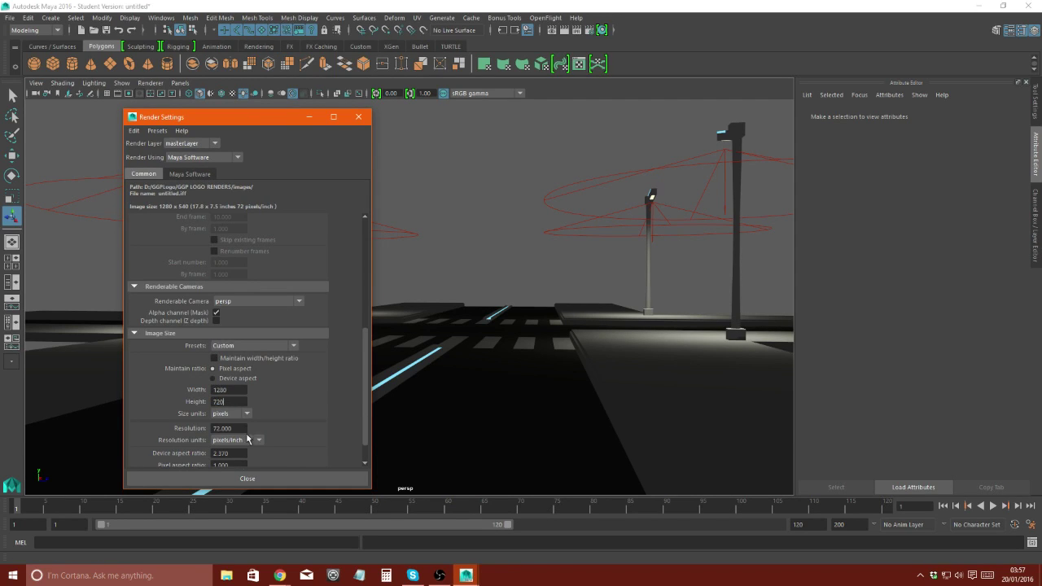
- Render the glowing street scene with the new Production settings and close the preview
{"action": "left_click", "coordinate": [565, 28]}
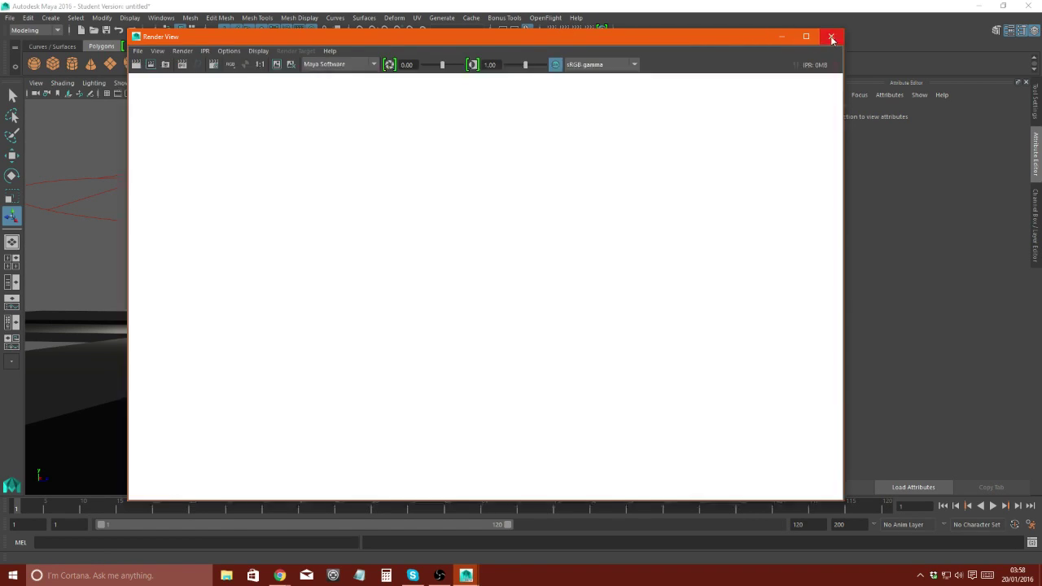
{"action": "left_click", "coordinate": [830, 36]}
{"action": "right_click", "coordinate": [367, 262]}
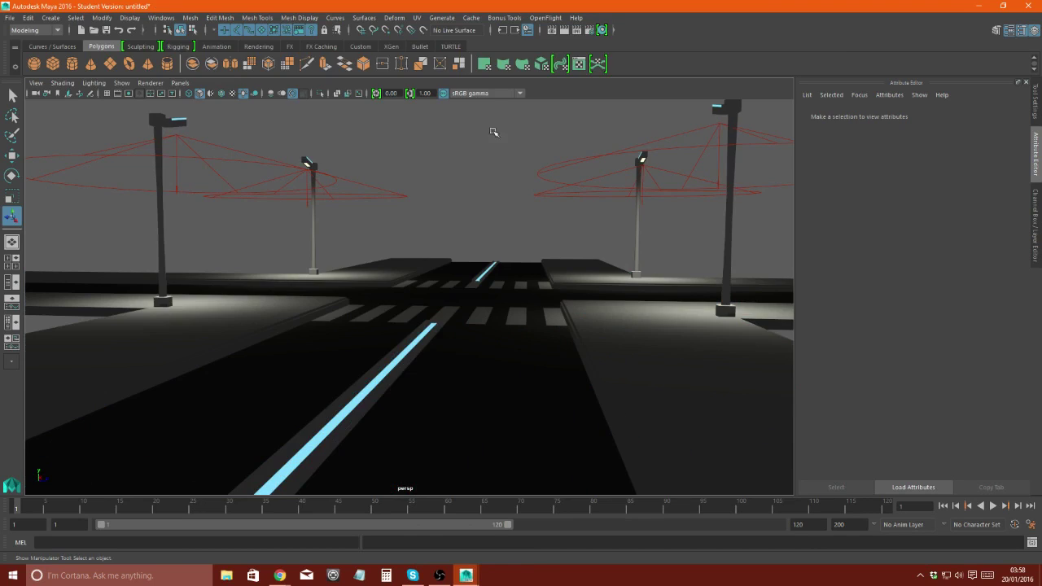
- Render the street again, then orbit to view both lamps and the crosswalk
{"action": "left_click", "coordinate": [562, 30]}
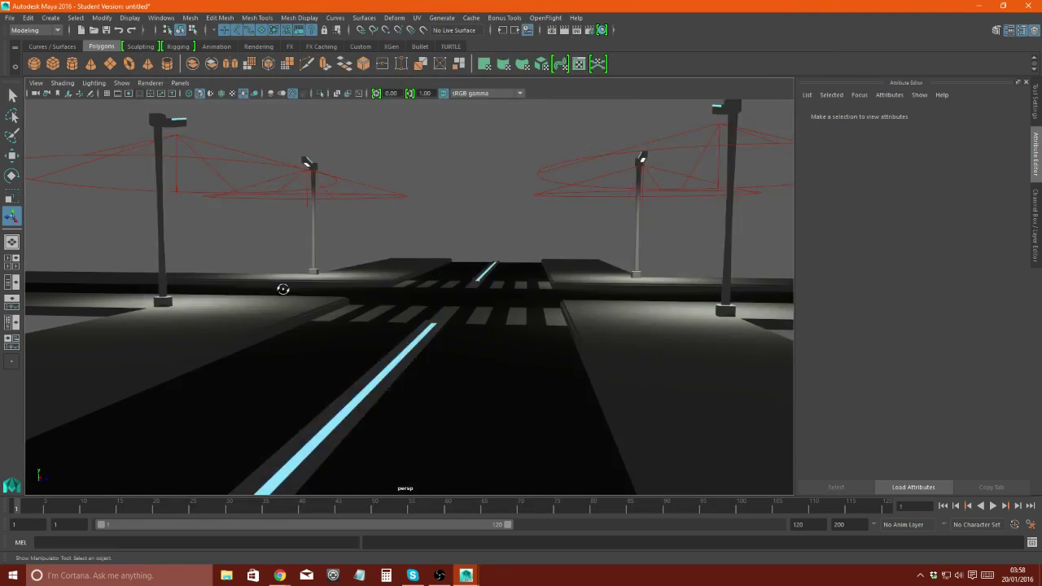
{"action": "right_click_drag", "start_coordinate": [279, 285], "coordinate": [392, 320], "text": "alt"}
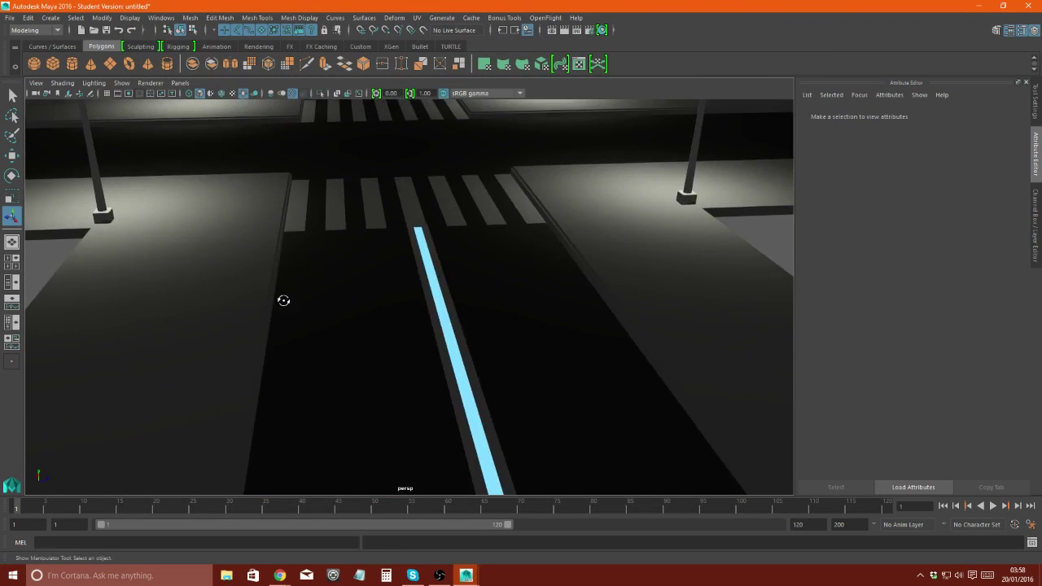
{"action": "mouse_move", "coordinate": [391, 320]}
{"action": "left_mouse_down", "text": "alt"}
{"action": "mouse_move", "coordinate": [621, 221]}
{"action": "mouse_move", "coordinate": [284, 290]}
{"action": "mouse_move", "coordinate": [563, 328]}
{"action": "mouse_move", "coordinate": [237, 302]}
{"action": "mouse_move", "coordinate": [243, 101]}
{"action": "left_mouse_up", "text": "alt"}
- Turn off viewport lighting and extrude the sidewalk's front-edge face strip
{"action": "left_click", "coordinate": [244, 97]}
{"action": "mouse_move", "coordinate": [342, 244]}
{"action": "left_mouse_down", "text": "alt"}
{"action": "mouse_move", "coordinate": [491, 288]}
{"action": "mouse_move", "coordinate": [303, 283]}
{"action": "left_mouse_up", "text": "alt"}
{"action": "left_click", "coordinate": [303, 284]}
{"action": "right_click_drag", "start_coordinate": [303, 283], "coordinate": [350, 283]}
{"action": "left_click", "coordinate": [431, 244]}
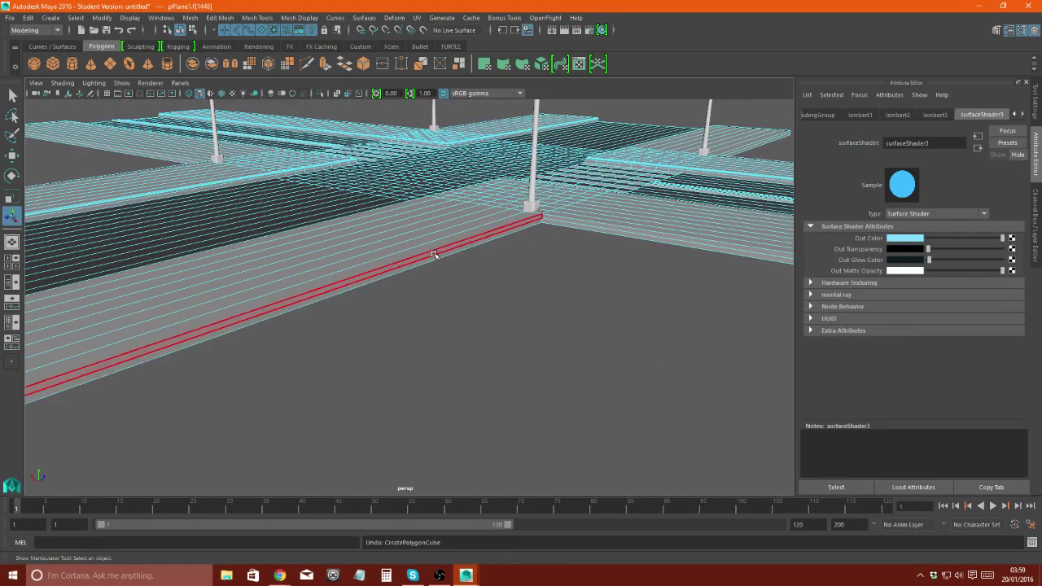
{"action": "mouse_move", "coordinate": [569, 221]}
{"action": "left_mouse_down", "text": "alt"}
{"action": "mouse_move", "coordinate": [496, 247]}
{"action": "mouse_move", "coordinate": [557, 240]}
{"action": "left_mouse_up", "text": "alt"}
{"action": "key", "text": "ctrl+e"}
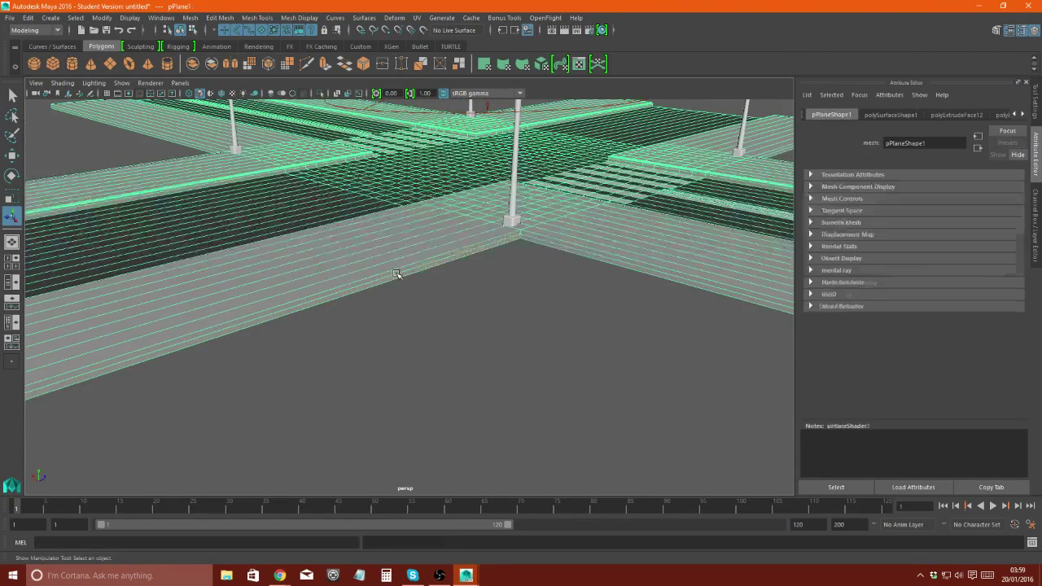
- Extrude the sidewalk's side faces and a long sidewalk strip
{"action": "scroll", "coordinate": [439, 248], "scroll_direction": "up", "scroll_amount": 3}
{"action": "scroll", "coordinate": [439, 248], "scroll_direction": "down", "scroll_amount": 5}
{"action": "left_click_drag", "start_coordinate": [440, 249], "coordinate": [172, 293], "text": "alt"}
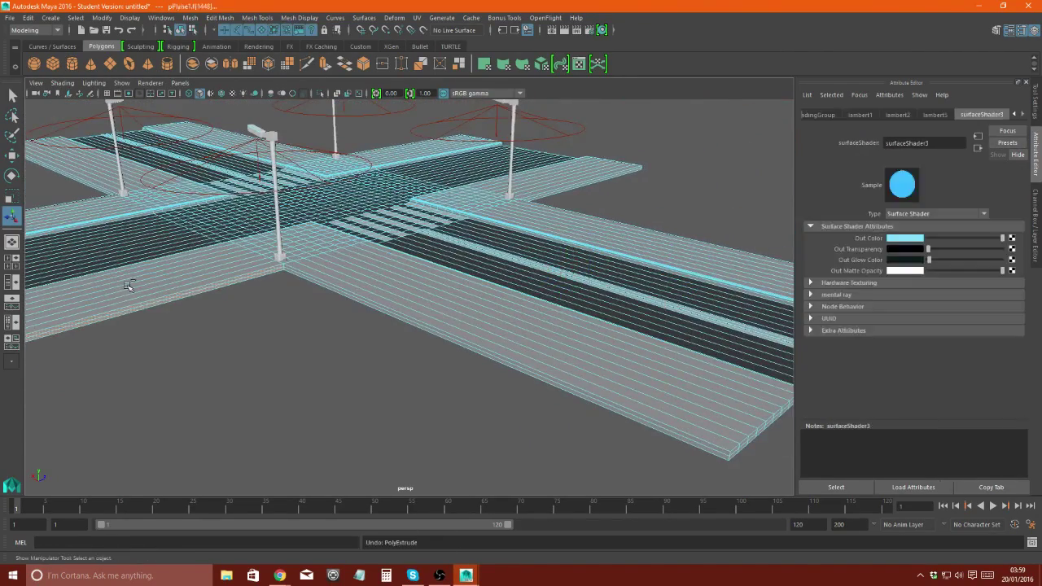
{"action": "left_click", "coordinate": [172, 293]}
{"action": "scroll", "coordinate": [367, 215], "scroll_direction": "up", "scroll_amount": 5}
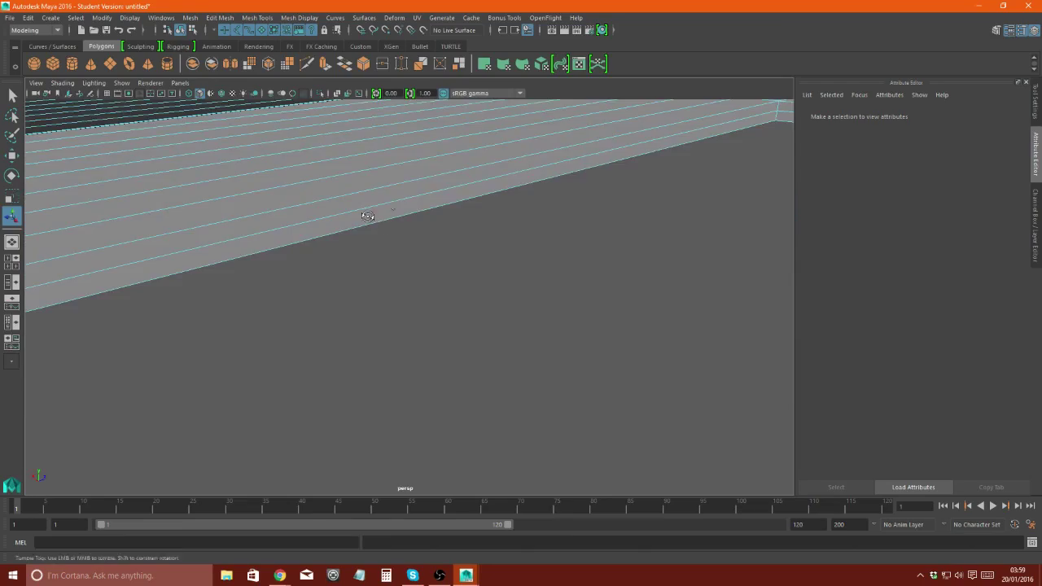
{"action": "left_click_drag", "start_coordinate": [367, 216], "coordinate": [530, 291], "text": "alt"}
{"action": "left_click", "coordinate": [530, 293]}
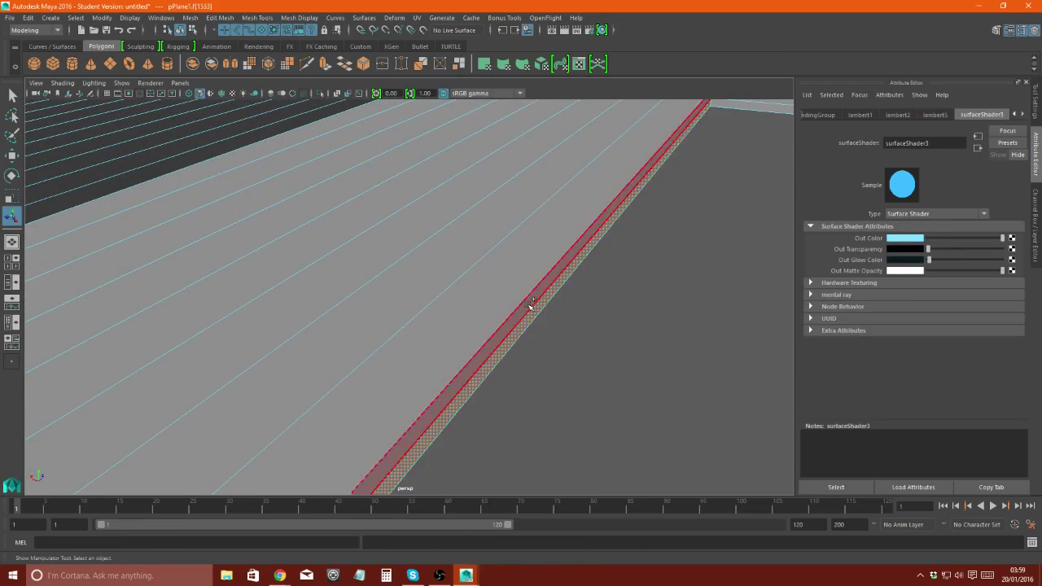
{"action": "scroll", "coordinate": [530, 302], "scroll_direction": "down", "scroll_amount": 5}
{"action": "left_click", "coordinate": [325, 67]}
{"action": "left_click", "coordinate": [426, 245]}
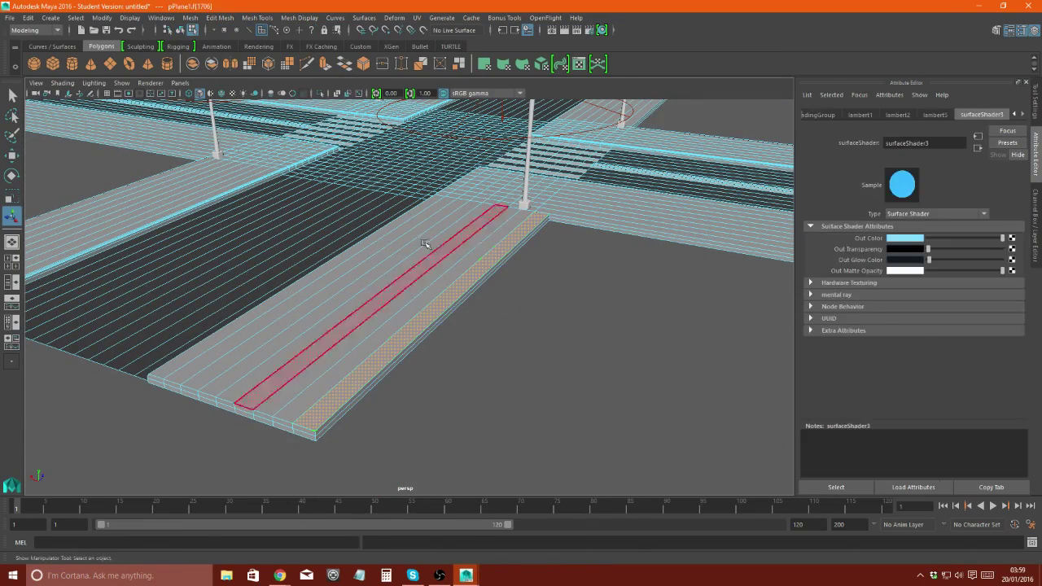
{"action": "key", "text": "ctrl+e"}
- Pull the sidewalk strip up into a tall wall and extrude its broad face into a block
{"action": "mouse_move", "coordinate": [458, 262]}
{"action": "left_mouse_down"}
{"action": "mouse_move", "coordinate": [447, 162]}
{"action": "mouse_move", "coordinate": [349, 228]}
{"action": "mouse_move", "coordinate": [163, 296]}
{"action": "left_mouse_up"}
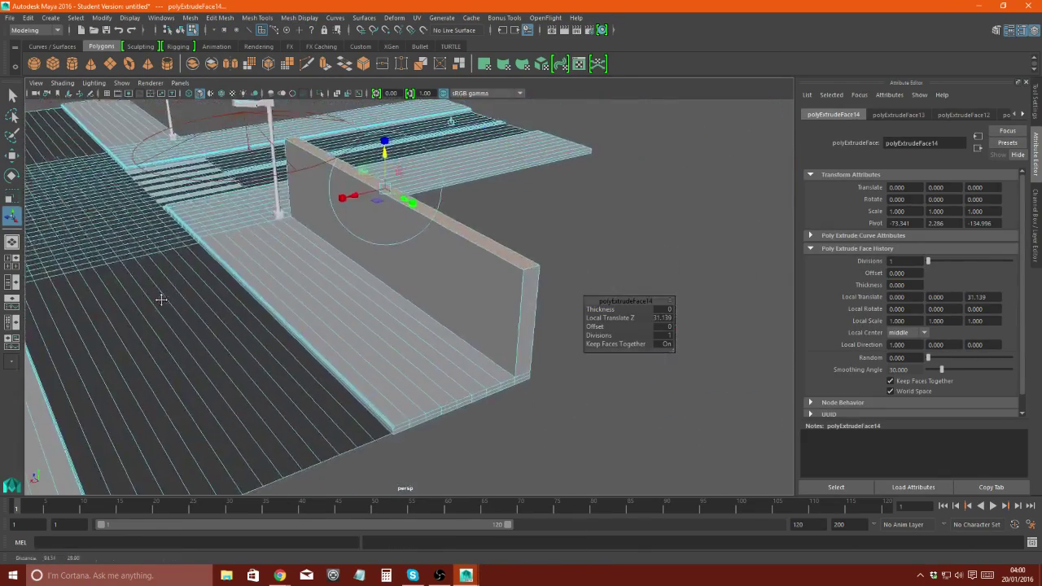
{"action": "left_click", "coordinate": [530, 325]}
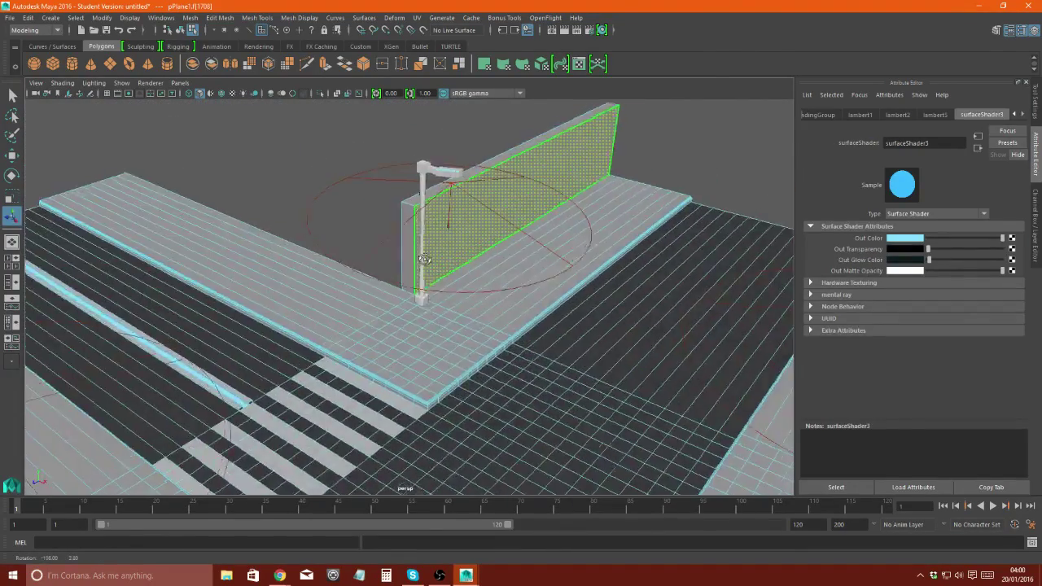
{"action": "mouse_move", "coordinate": [530, 326]}
{"action": "left_mouse_down", "text": "alt"}
{"action": "mouse_move", "coordinate": [465, 186]}
{"action": "mouse_move", "coordinate": [121, 220]}
{"action": "mouse_move", "coordinate": [163, 198]}
{"action": "mouse_move", "coordinate": [373, 258]}
{"action": "left_mouse_up", "text": "alt"}
{"action": "left_click", "coordinate": [465, 186]}
{"action": "left_click", "coordinate": [326, 66]}
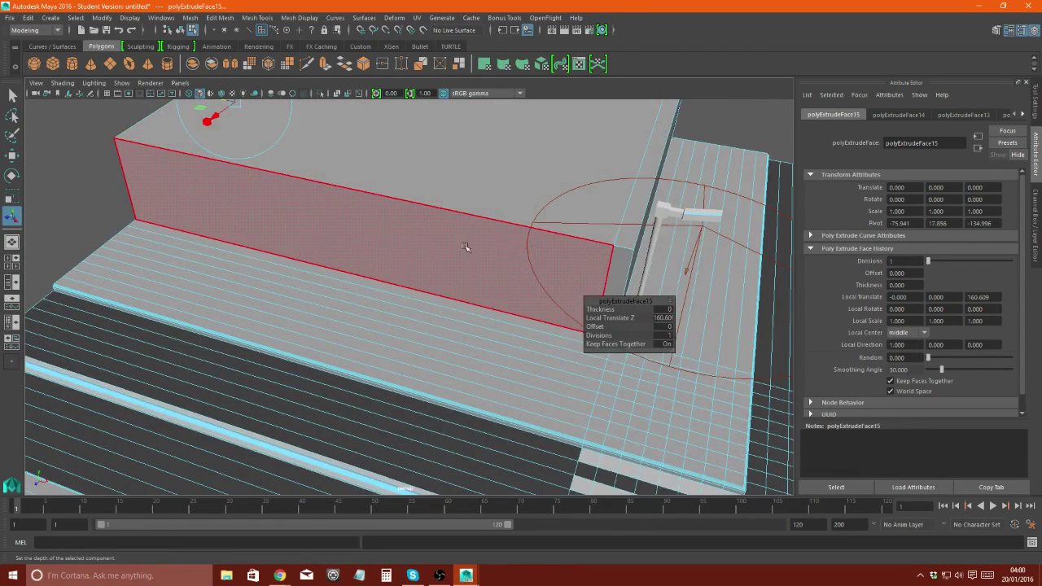
{"action": "left_click_drag", "start_coordinate": [464, 247], "coordinate": [125, 51], "text": "alt"}
- Insert an edge loop across the wall, then undo it, leaving no loop
{"action": "left_click", "coordinate": [257, 17]}
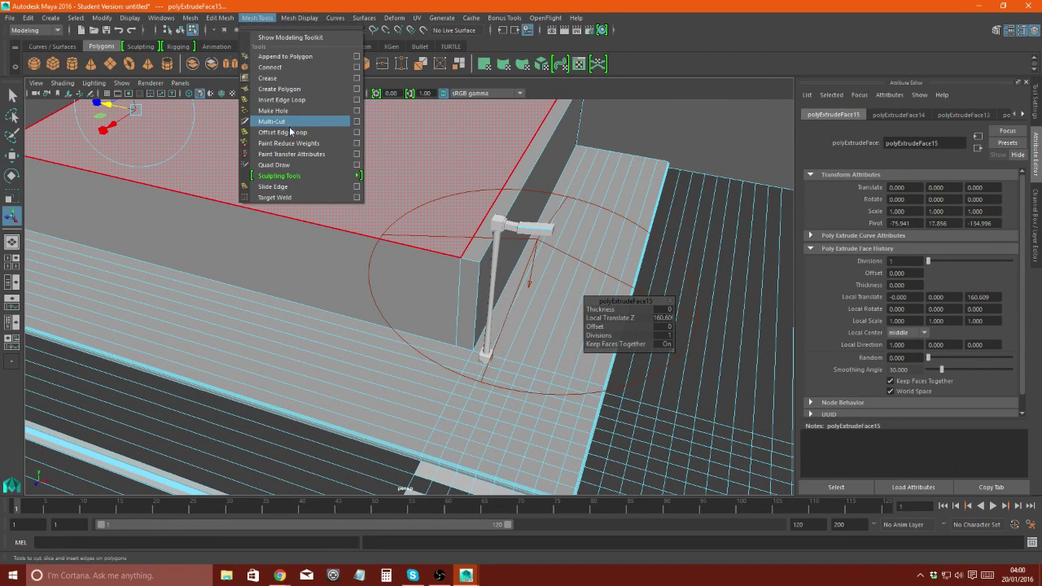
{"action": "left_click", "coordinate": [220, 17]}
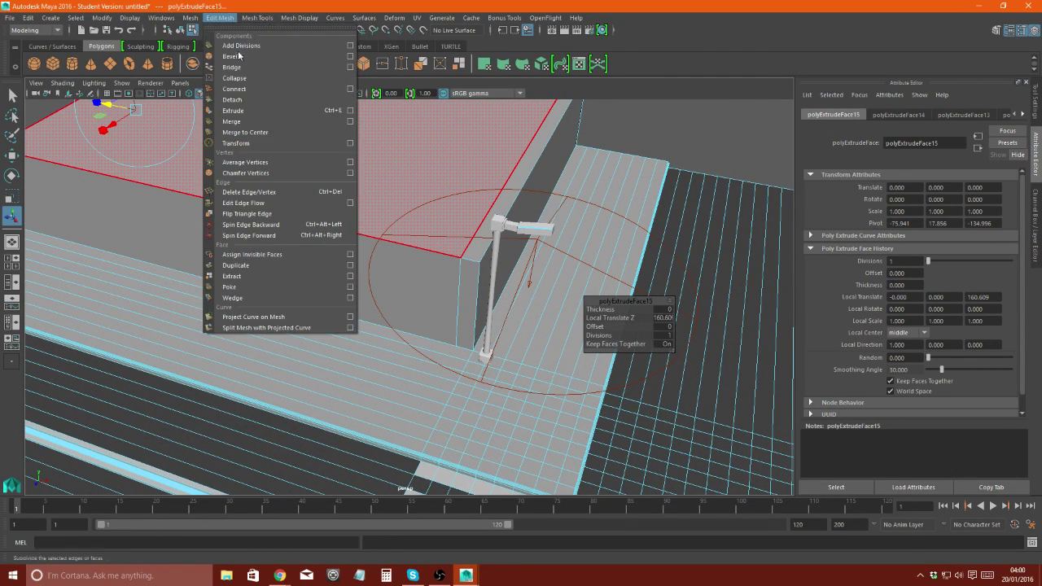
{"action": "left_click_drag", "start_coordinate": [265, 246], "coordinate": [546, 224], "text": "alt"}
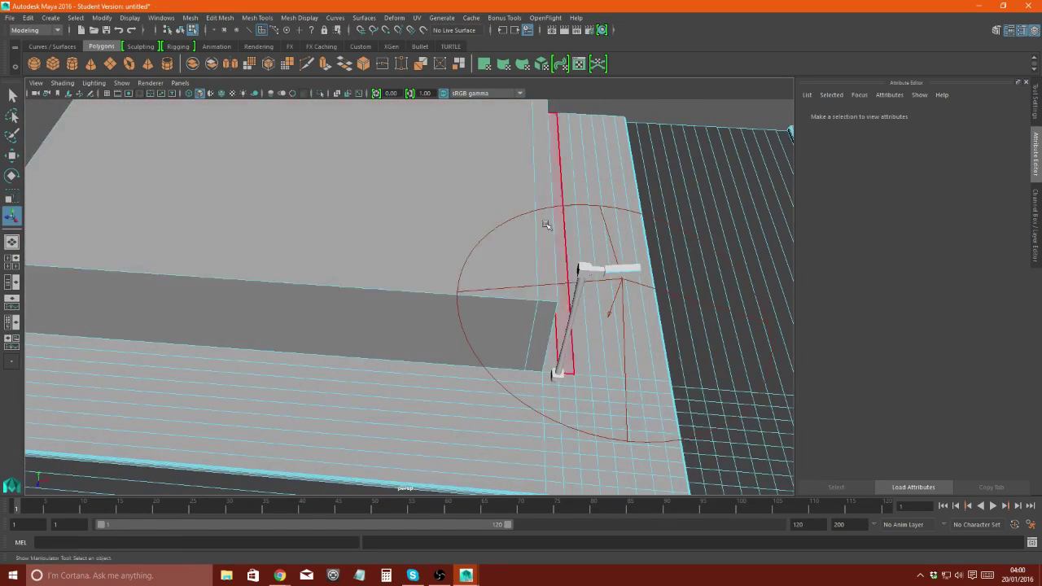
{"action": "left_click", "coordinate": [220, 17]}
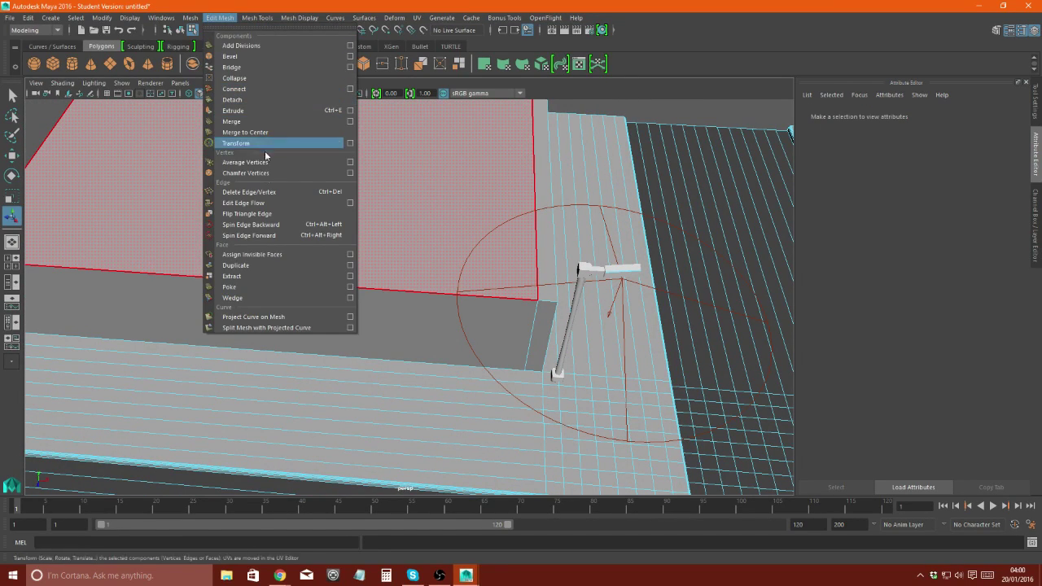
{"action": "left_click", "coordinate": [254, 18]}
{"action": "left_click", "coordinate": [281, 99]}
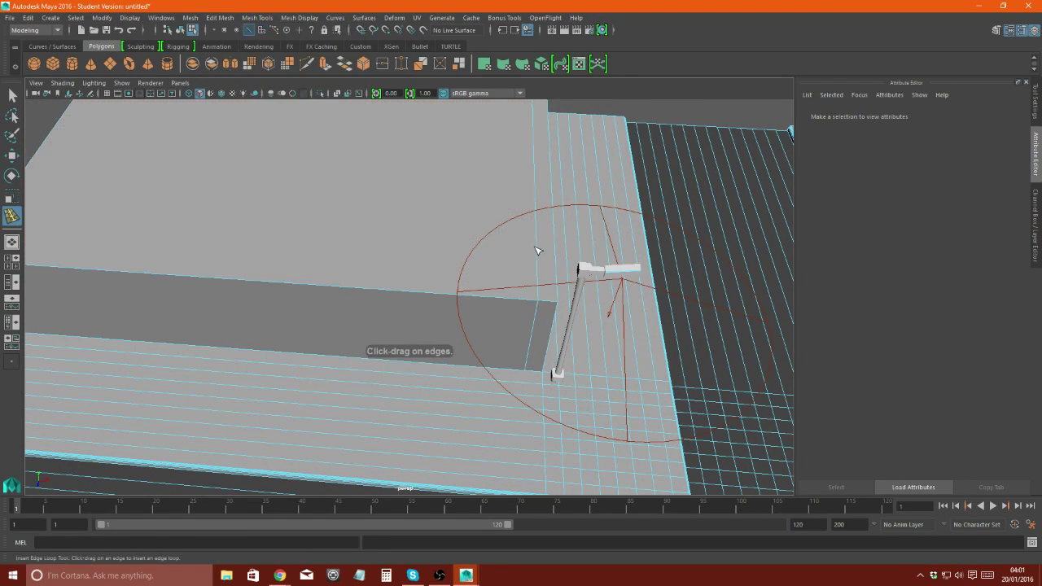
{"action": "left_click", "coordinate": [535, 249]}
{"action": "left_click_drag", "start_coordinate": [535, 249], "coordinate": [444, 276], "text": "alt"}
{"action": "key", "text": "ctrl+z"}
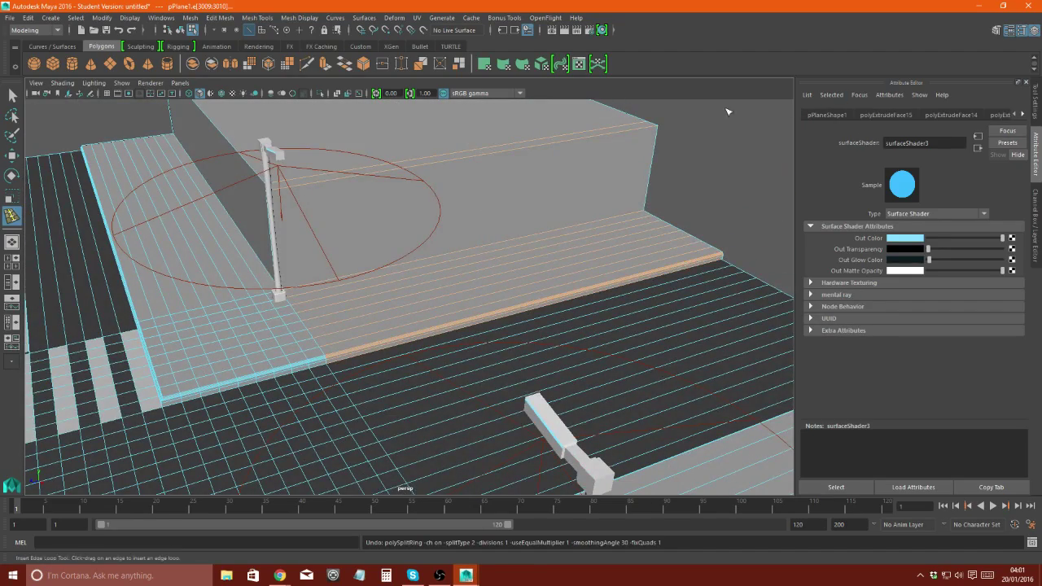
{"action": "key", "text": "ctrl+shift+t"}
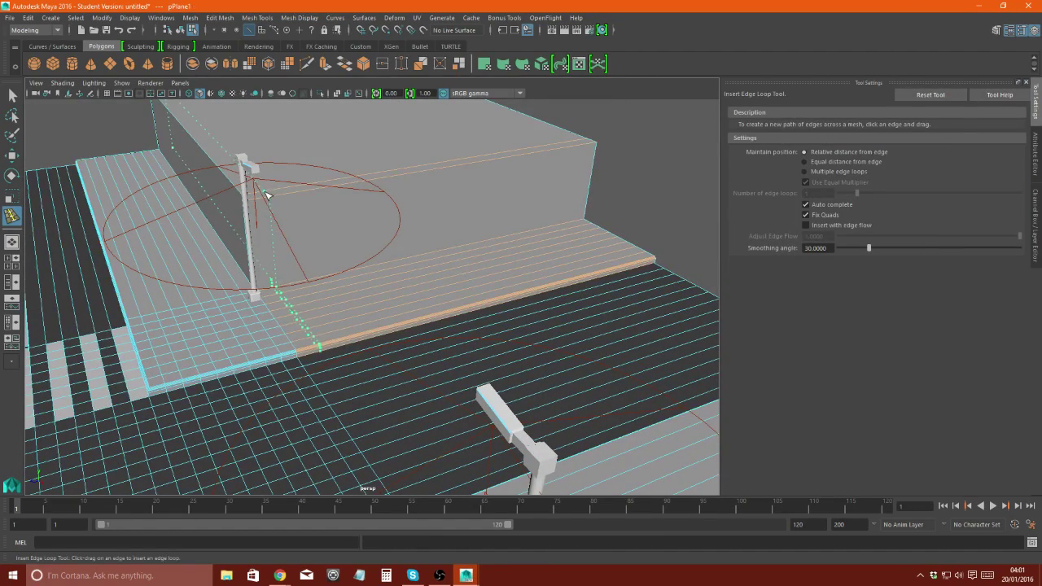
- Select and frame the building's front wall face, then activate Multi-Cut
{"action": "mouse_move", "coordinate": [266, 196]}
{"action": "left_mouse_down", "text": "alt"}
{"action": "mouse_move", "coordinate": [355, 220]}
{"action": "mouse_move", "coordinate": [315, 307]}
{"action": "left_mouse_up", "text": "alt"}
{"action": "key", "text": "w"}
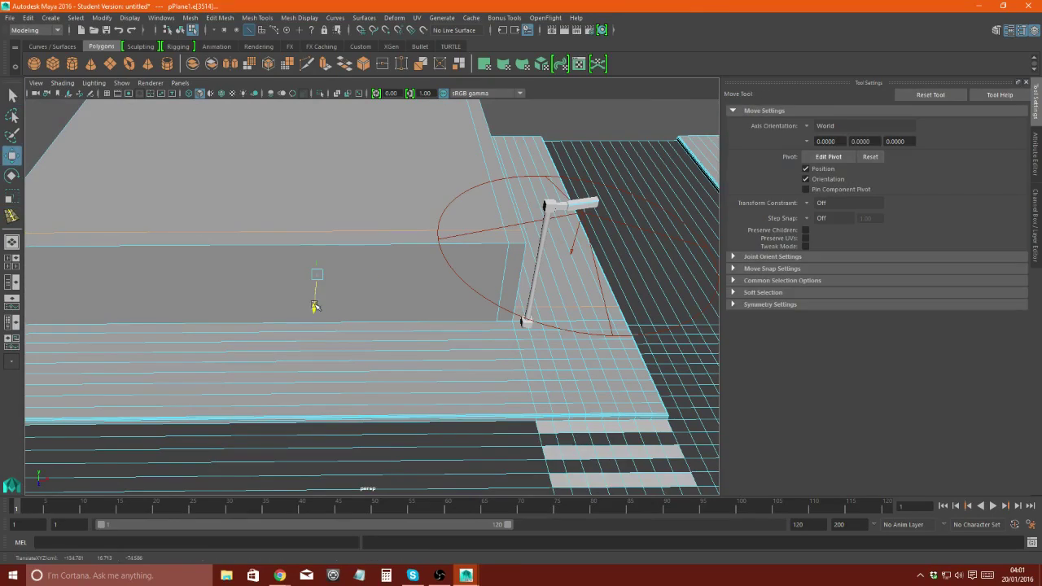
{"action": "mouse_move", "coordinate": [584, 282]}
{"action": "left_mouse_down", "text": "alt"}
{"action": "mouse_move", "coordinate": [325, 255]}
{"action": "mouse_move", "coordinate": [379, 139]}
{"action": "mouse_move", "coordinate": [298, 233]}
{"action": "left_mouse_up", "text": "alt"}
{"action": "left_click", "coordinate": [246, 232]}
{"action": "key", "text": "f"}
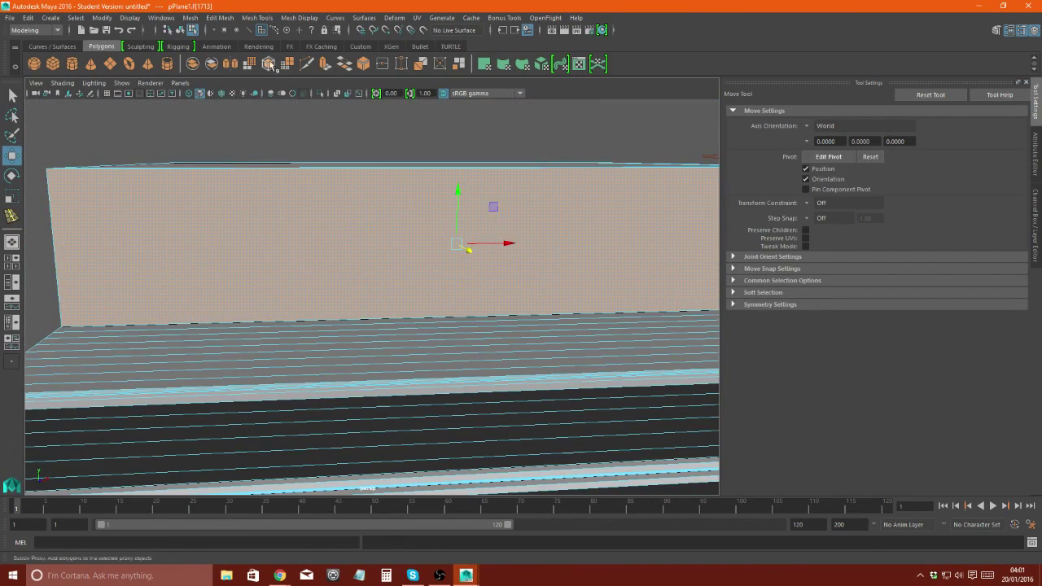
{"action": "left_click", "coordinate": [270, 65]}
- Undo the last two actions and pick Multi-Cut from the Modeling Toolkit
{"action": "key", "text": "ctrl+z"}
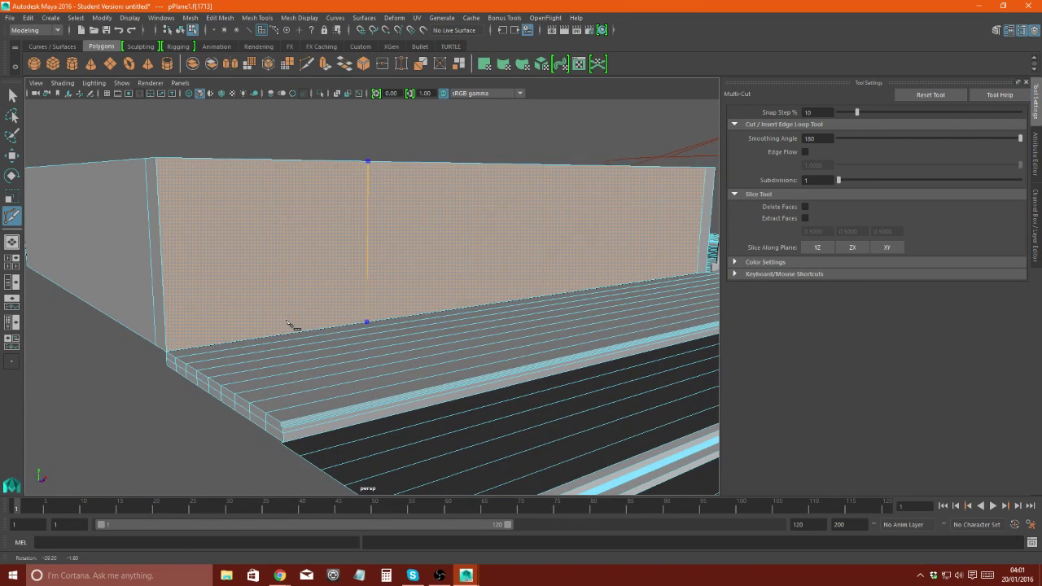
{"action": "key", "text": "ctrl+z"}
{"action": "left_click", "coordinate": [258, 18]}
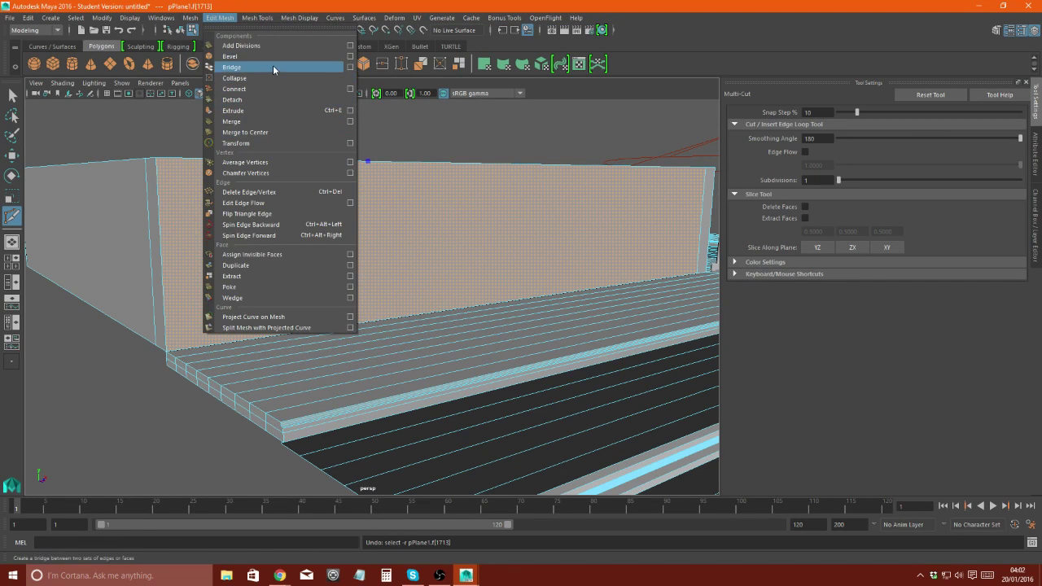
{"action": "left_click", "coordinate": [1035, 142]}
{"action": "left_click", "coordinate": [1035, 106]}
{"action": "left_click", "coordinate": [1035, 297]}
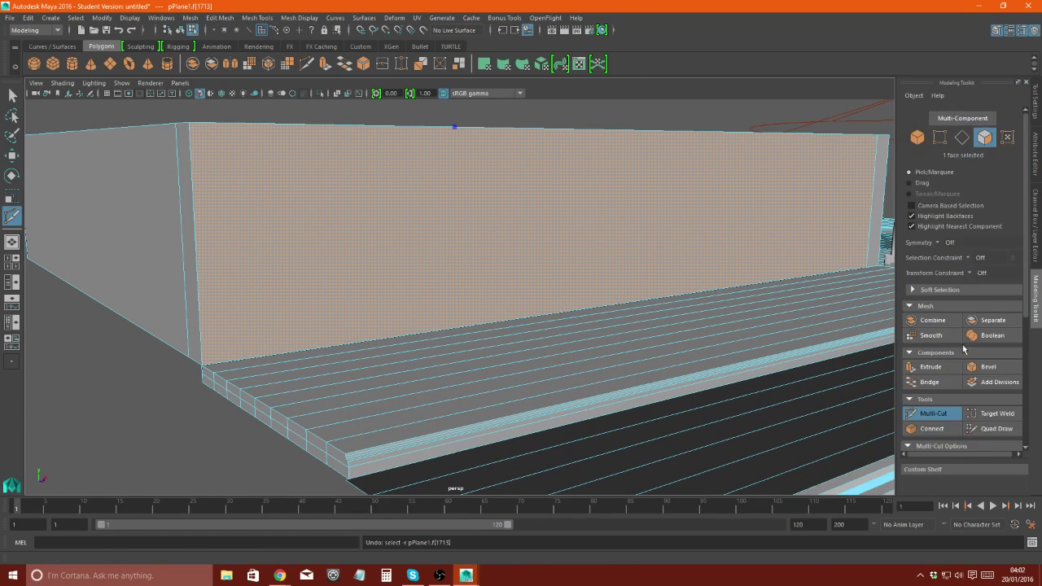
{"action": "scroll", "coordinate": [969, 358], "scroll_direction": "down", "scroll_amount": 1}
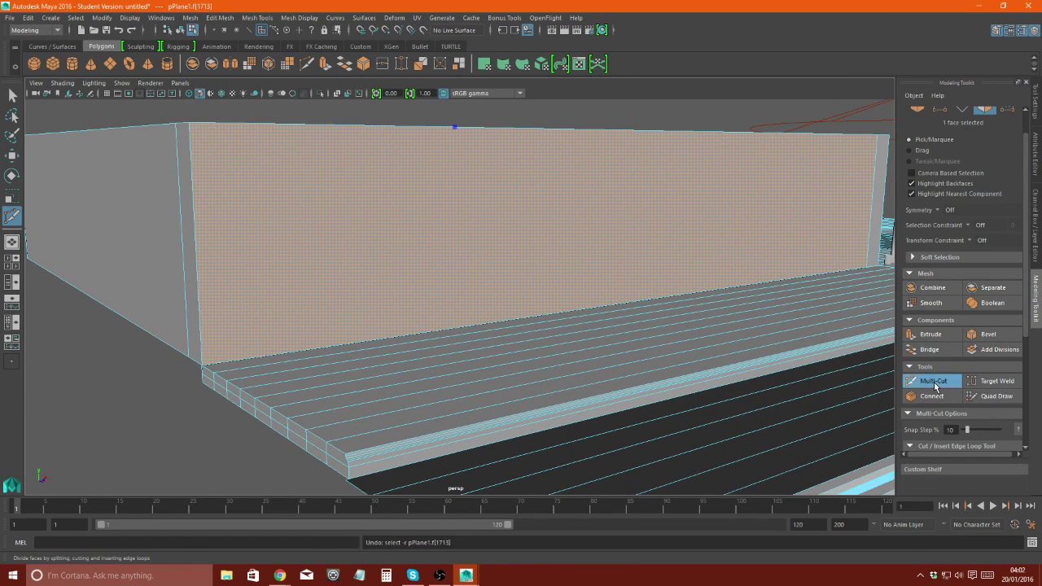
{"action": "left_click", "coordinate": [935, 388]}
- Select a strip of the wall face and extrude it
{"action": "left_click_drag", "start_coordinate": [521, 277], "coordinate": [425, 246], "text": "alt"}
{"action": "left_click", "coordinate": [11, 96]}
{"action": "key", "text": "ctrl+e"}
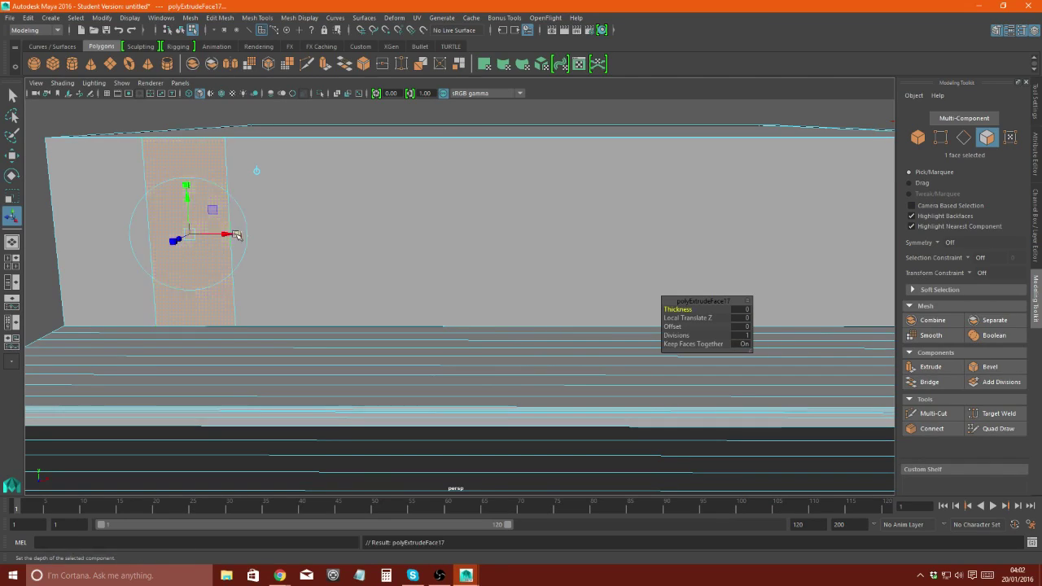
{"action": "mouse_move", "coordinate": [186, 192]}
{"action": "left_mouse_down", "text": "alt"}
{"action": "mouse_move", "coordinate": [218, 217]}
{"action": "mouse_move", "coordinate": [507, 290]}
{"action": "mouse_move", "coordinate": [368, 306]}
{"action": "mouse_move", "coordinate": [346, 326]}
{"action": "mouse_move", "coordinate": [309, 290]}
{"action": "left_mouse_up", "text": "alt"}
{"action": "right_click_drag", "start_coordinate": [489, 235], "coordinate": [547, 217]}
- Delete the building mesh's construction history and switch to face selection
{"action": "left_click", "coordinate": [29, 17]}
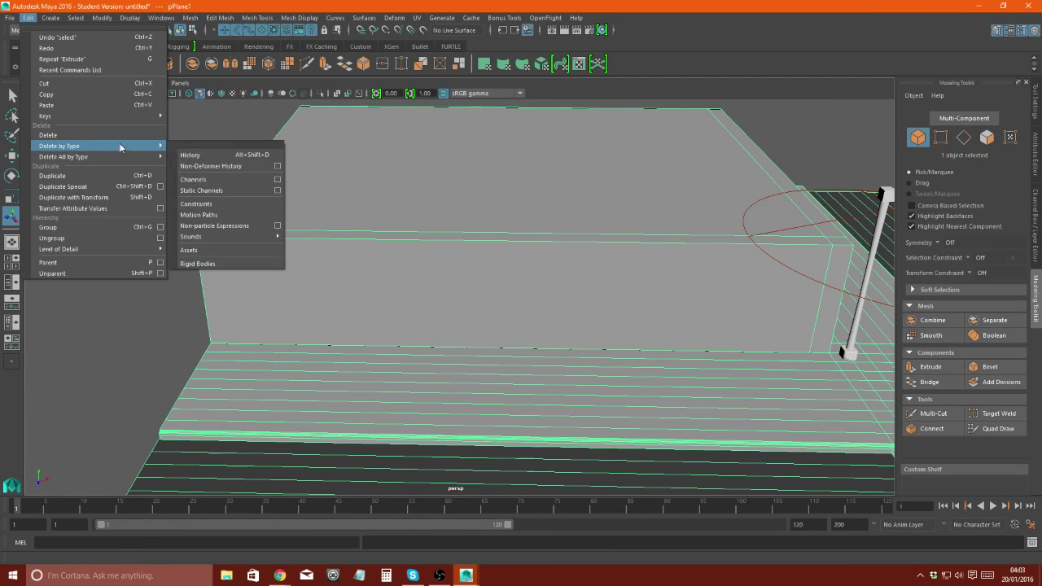
{"action": "left_click", "coordinate": [190, 154]}
{"action": "scroll", "coordinate": [311, 249], "scroll_direction": "up", "scroll_amount": 3}
{"action": "key", "text": "F11"}
- Select the wall's centre face and extrude it, redoing the extrusion once
{"action": "left_click", "coordinate": [533, 297]}
{"action": "key", "text": "ctrl+e"}
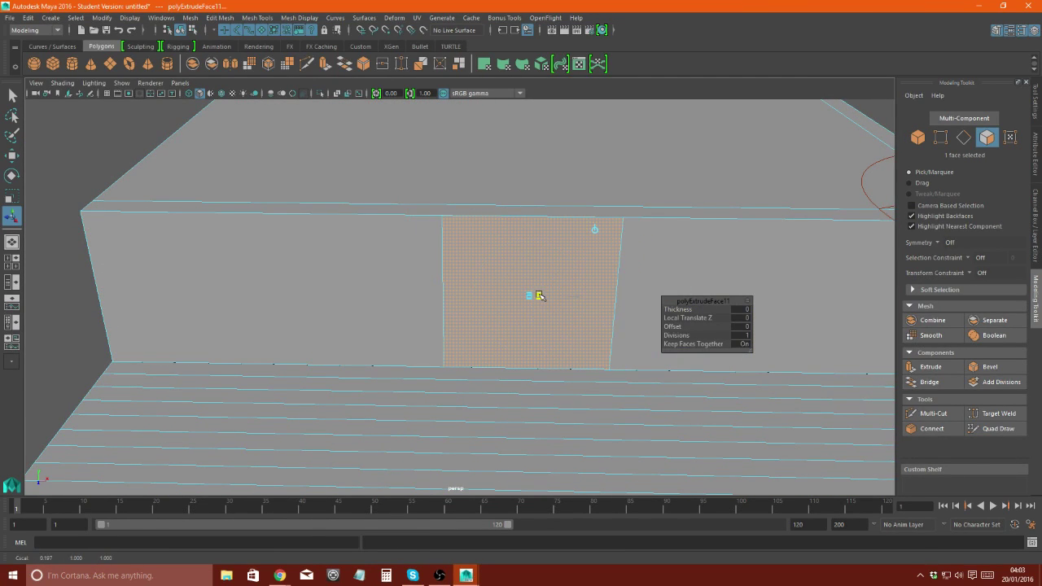
{"action": "mouse_move", "coordinate": [312, 297]}
{"action": "left_mouse_down"}
{"action": "mouse_move", "coordinate": [249, 241]}
{"action": "mouse_move", "coordinate": [255, 254]}
{"action": "mouse_move", "coordinate": [151, 295]}
{"action": "mouse_move", "coordinate": [306, 77]}
{"action": "left_mouse_up"}
{"action": "key", "text": "ctrl+z"}
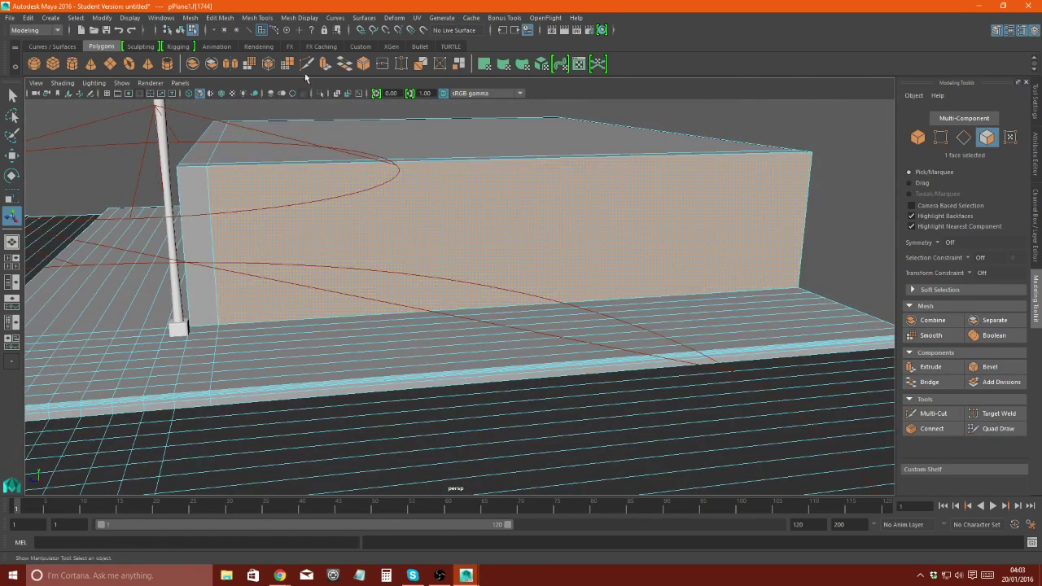
{"action": "key", "text": "ctrl+e"}
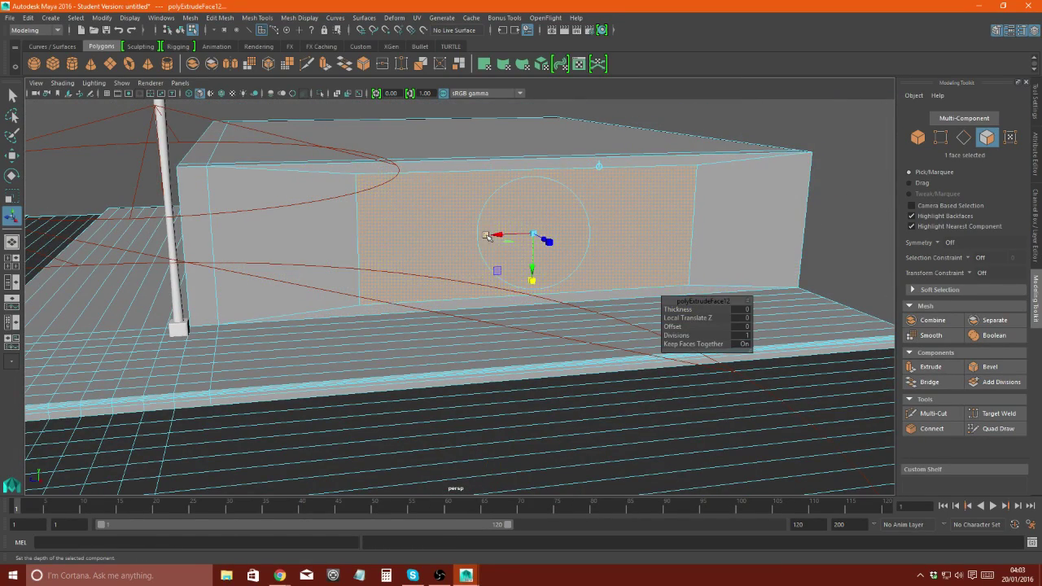
{"action": "key", "text": "f"}
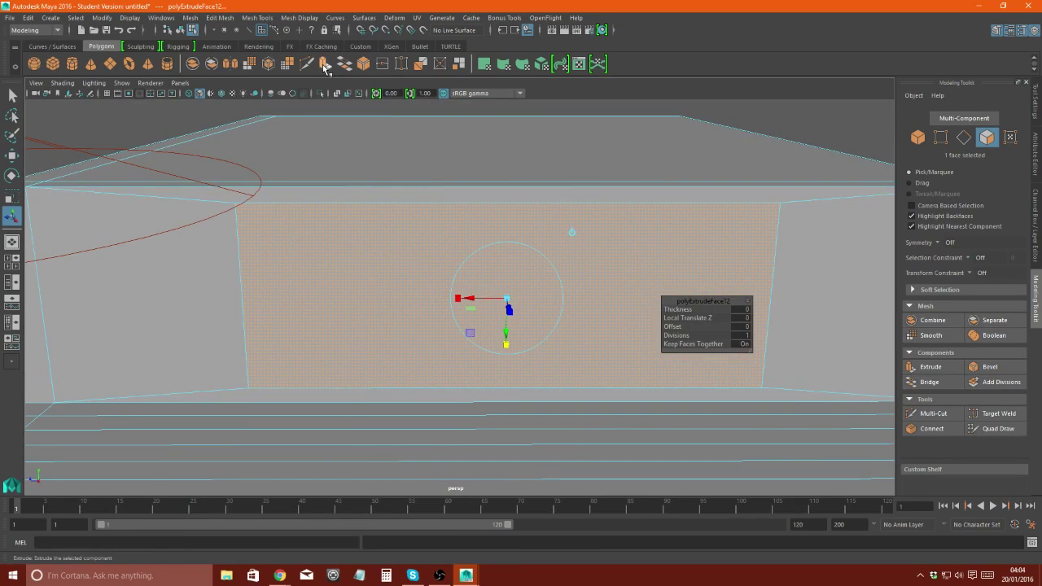
- Inset the face to outline a window and push it back into a recess
{"action": "left_click", "coordinate": [325, 68]}
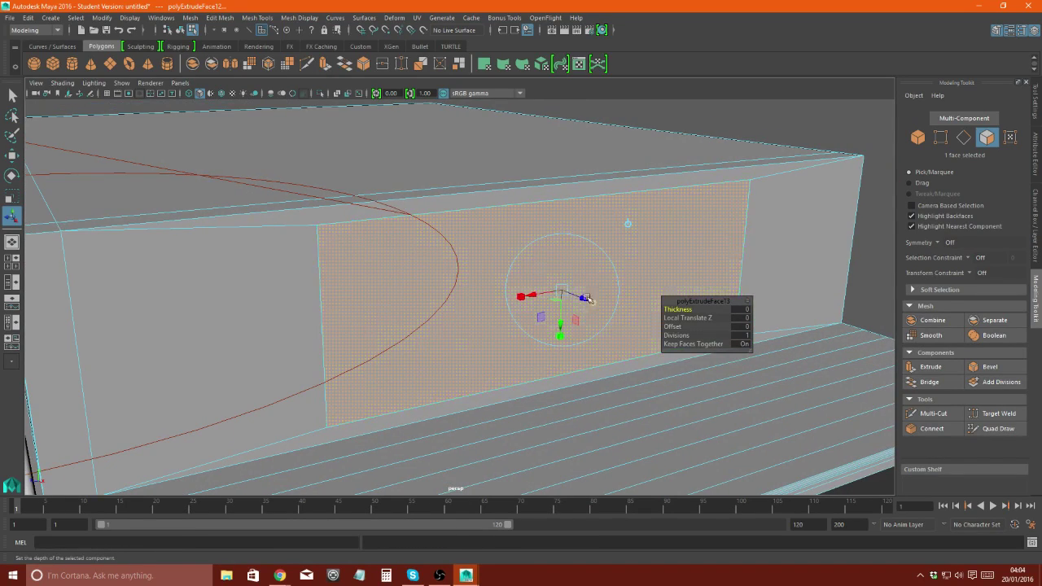
{"action": "left_click_drag", "start_coordinate": [573, 294], "coordinate": [521, 300], "text": "alt"}
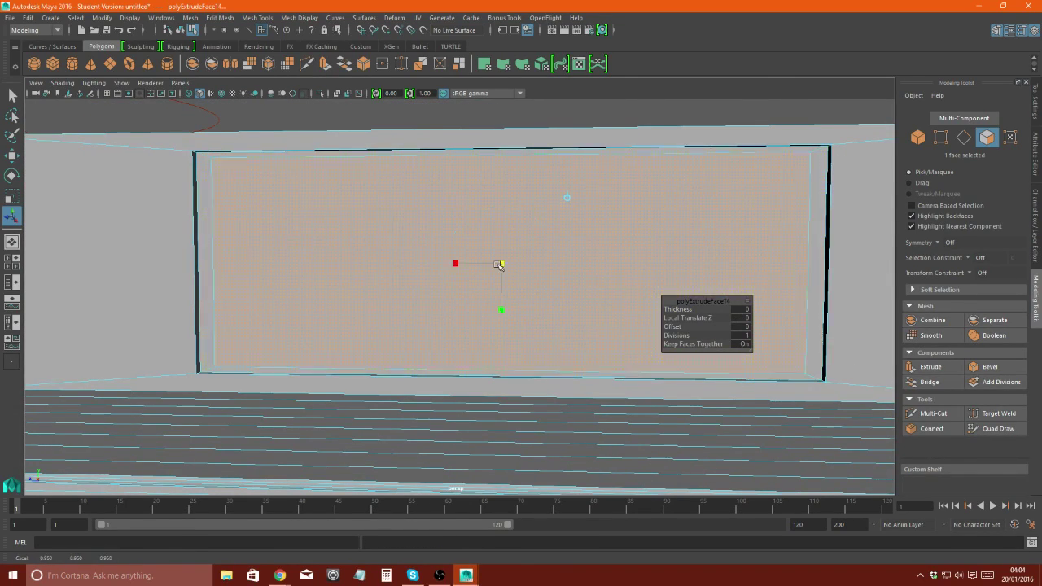
{"action": "mouse_move", "coordinate": [500, 265]}
{"action": "left_mouse_down", "text": "alt"}
{"action": "mouse_move", "coordinate": [411, 297]}
{"action": "mouse_move", "coordinate": [489, 310]}
{"action": "left_mouse_up", "text": "alt"}
{"action": "mouse_move", "coordinate": [488, 309]}
{"action": "right_mouse_down", "text": "alt"}
{"action": "mouse_move", "coordinate": [508, 318]}
{"action": "mouse_move", "coordinate": [332, 328]}
{"action": "mouse_move", "coordinate": [310, 287]}
{"action": "mouse_move", "coordinate": [344, 302]}
{"action": "right_mouse_up", "text": "alt"}
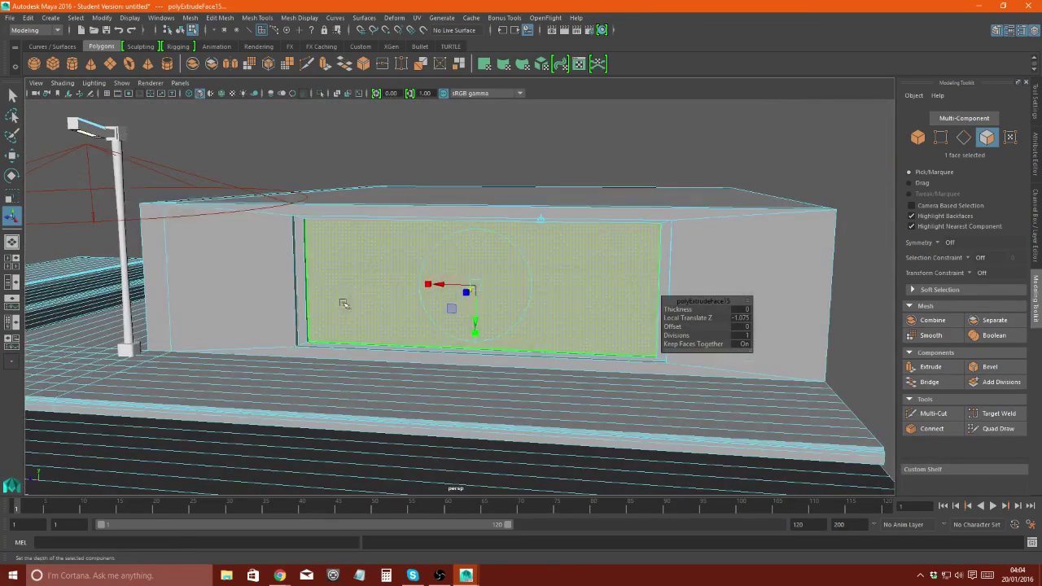
{"action": "left_click", "coordinate": [391, 297]}
{"action": "left_click_drag", "start_coordinate": [353, 284], "coordinate": [340, 223], "text": "alt"}
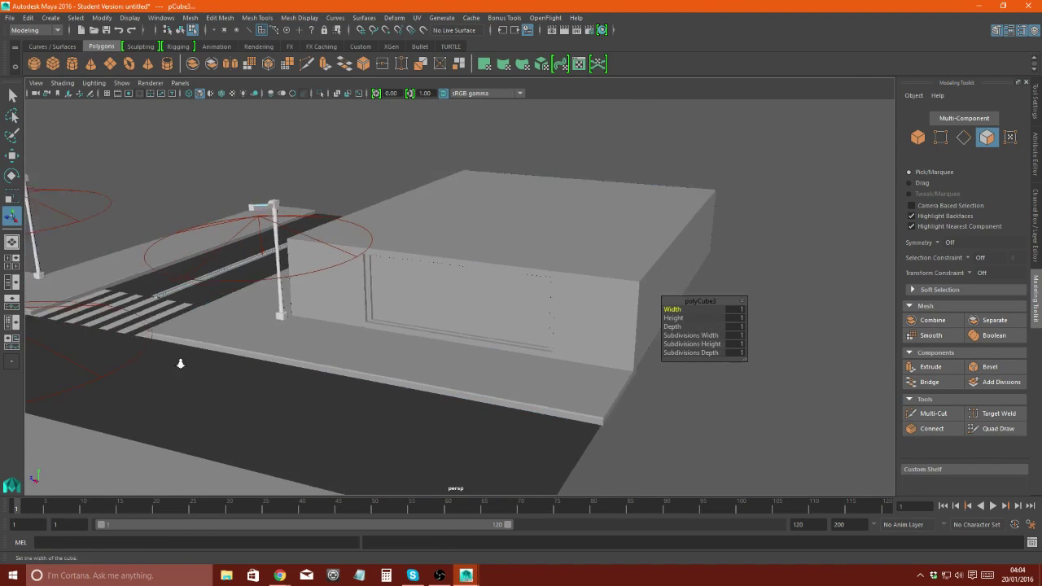
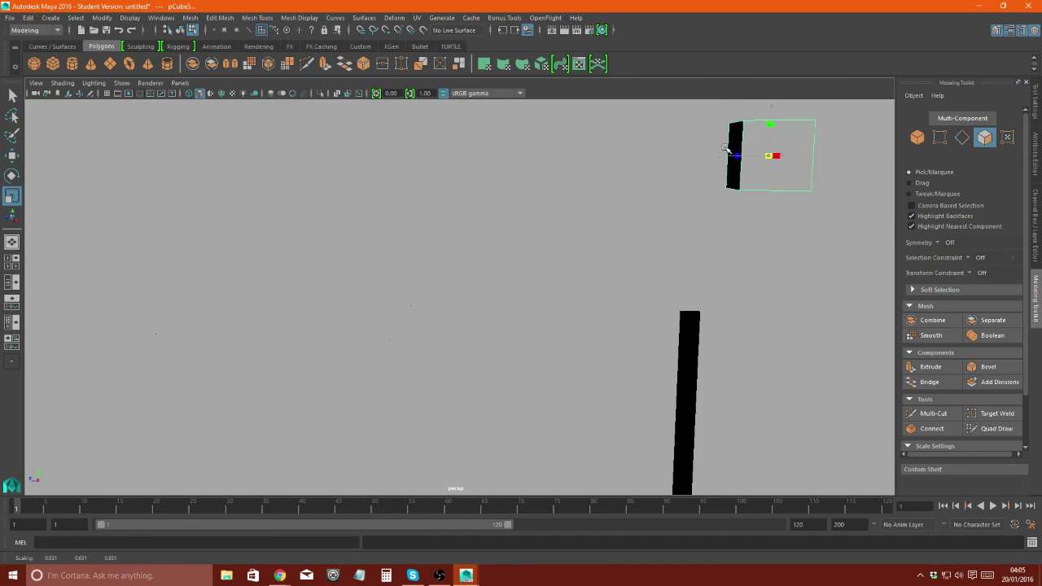
- Zoom out and orbit to inspect the new pCube5 bar above the door posts
{"action": "left_click_drag", "start_coordinate": [711, 156], "coordinate": [488, 267], "text": "alt"}
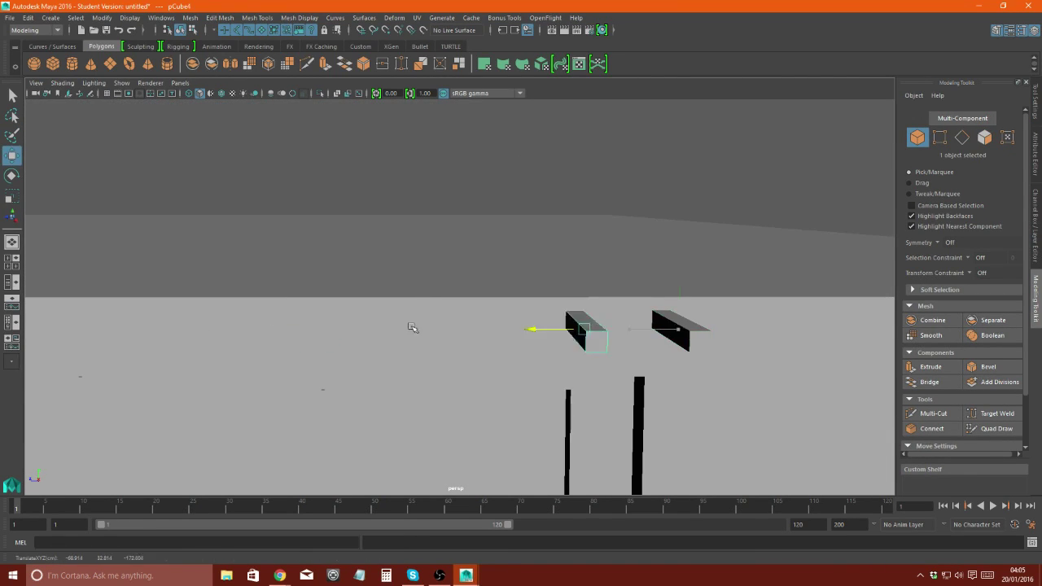
{"action": "left_click_drag", "start_coordinate": [413, 327], "coordinate": [462, 276], "text": "alt"}
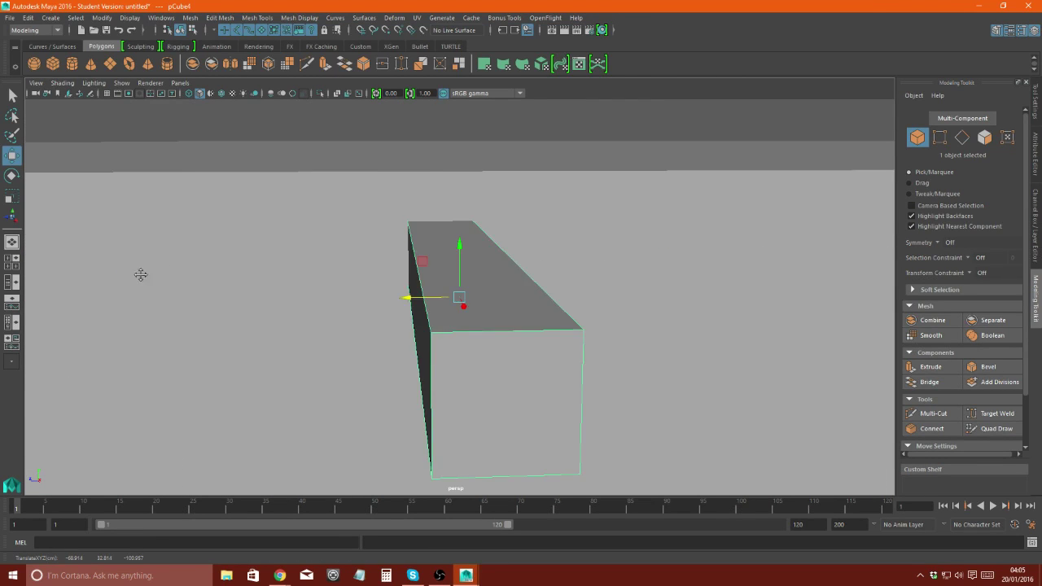
{"action": "mouse_move", "coordinate": [112, 242]}
{"action": "left_mouse_down", "text": "alt"}
{"action": "mouse_move", "coordinate": [372, 183]}
{"action": "mouse_move", "coordinate": [419, 293]}
{"action": "mouse_move", "coordinate": [279, 337]}
{"action": "left_mouse_up", "text": "alt"}
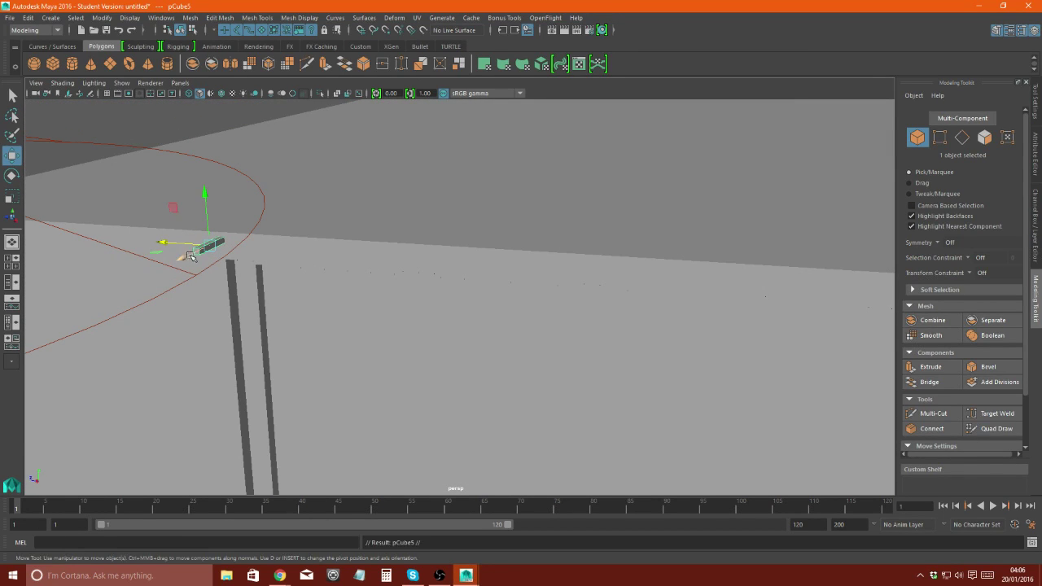
- Rotate pCube5 to -90 in Y and stretch it along the shopfront width
{"action": "key", "text": "ctrl+a"}
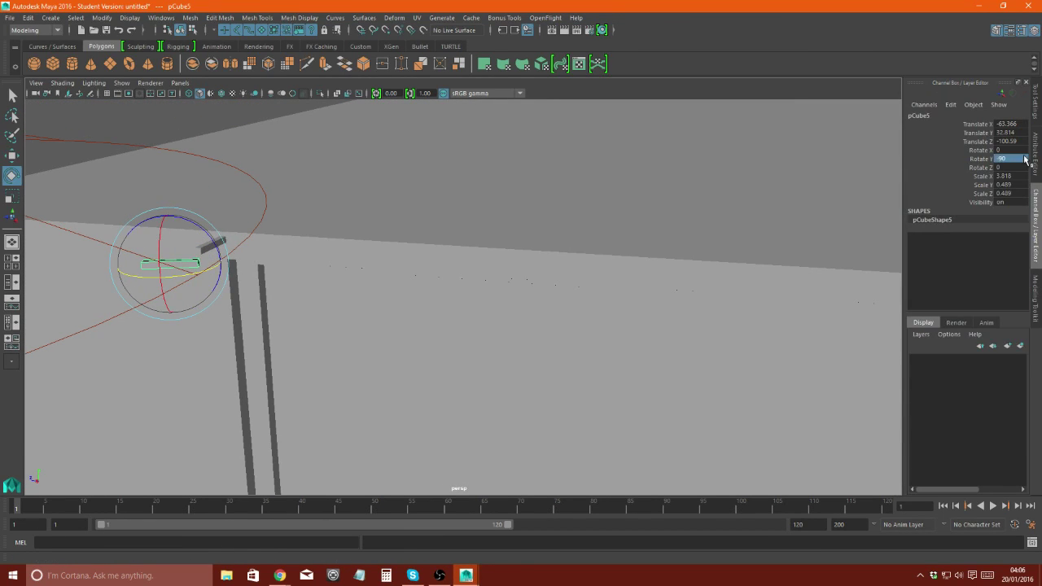
{"action": "left_click_drag", "start_coordinate": [159, 235], "coordinate": [302, 281], "text": "alt"}
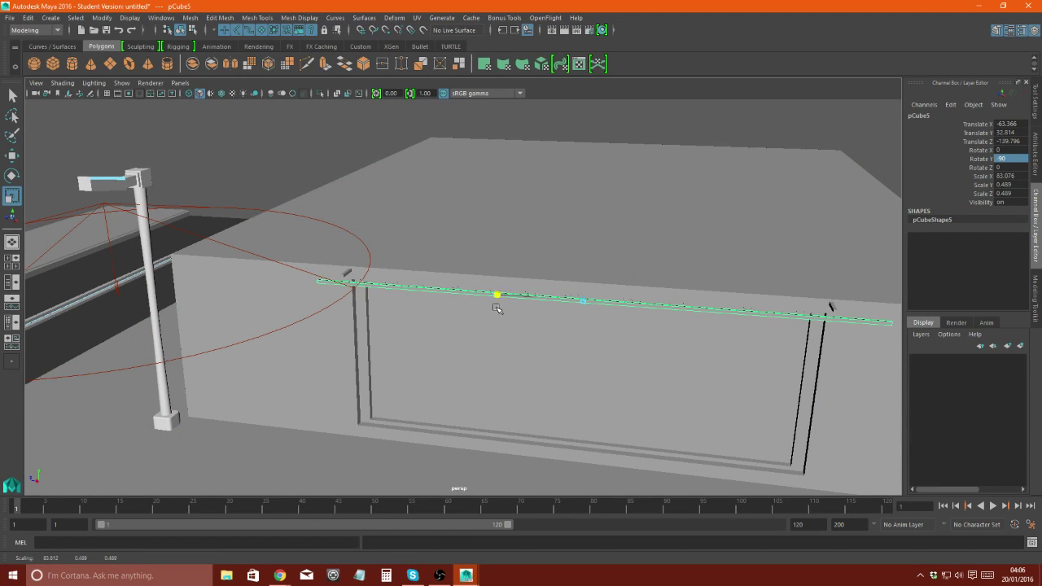
{"action": "left_click_drag", "start_coordinate": [496, 308], "coordinate": [496, 334]}
{"action": "left_click_drag", "start_coordinate": [497, 334], "coordinate": [503, 335], "text": "alt"}
{"action": "mouse_move", "coordinate": [536, 300]}
{"action": "left_mouse_down", "text": "alt"}
{"action": "mouse_move", "coordinate": [442, 298]}
{"action": "mouse_move", "coordinate": [610, 315]}
{"action": "left_mouse_up", "text": "alt"}
- Scale the bar to about 109 in X, thicken its depth, and nudge it into place
{"action": "key", "text": "r"}
{"action": "scroll", "coordinate": [472, 302], "scroll_direction": "up", "scroll_amount": 3}
{"action": "scroll", "coordinate": [472, 296], "scroll_direction": "up", "scroll_amount": 3}
{"action": "key", "text": "r"}
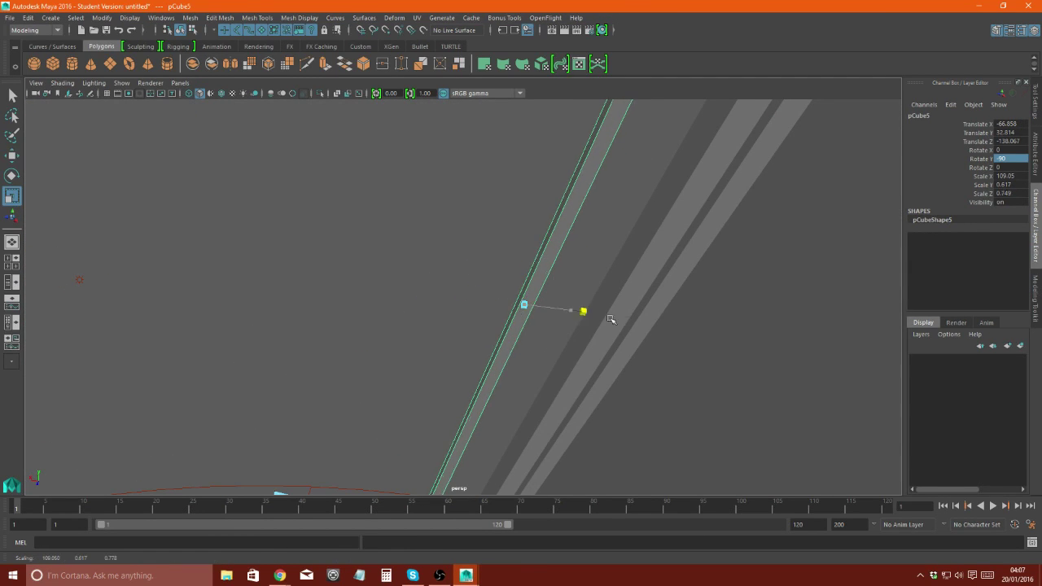
{"action": "middle_click_drag", "start_coordinate": [610, 314], "coordinate": [562, 232]}
{"action": "right_click", "coordinate": [562, 232]}
{"action": "left_click_drag", "start_coordinate": [467, 298], "coordinate": [398, 309]}
{"action": "scroll", "coordinate": [398, 308], "scroll_direction": "down", "scroll_amount": 2}
{"action": "scroll", "coordinate": [505, 271], "scroll_direction": "up", "scroll_amount": 2}
{"action": "key", "text": "r"}
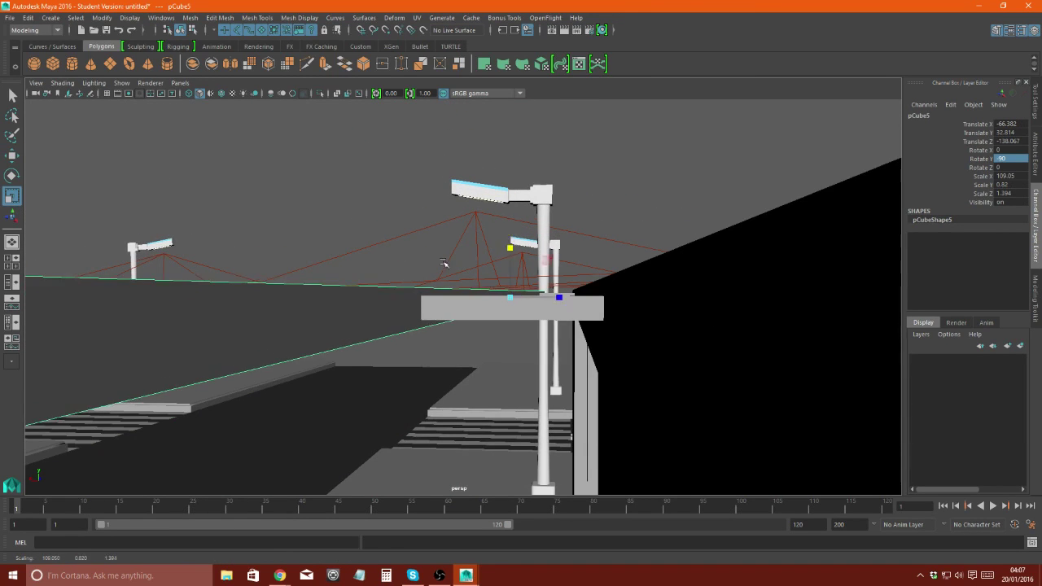
{"action": "left_click_drag", "start_coordinate": [505, 271], "coordinate": [524, 174], "text": "alt"}
{"action": "right_click_drag", "start_coordinate": [524, 174], "coordinate": [524, 244]}
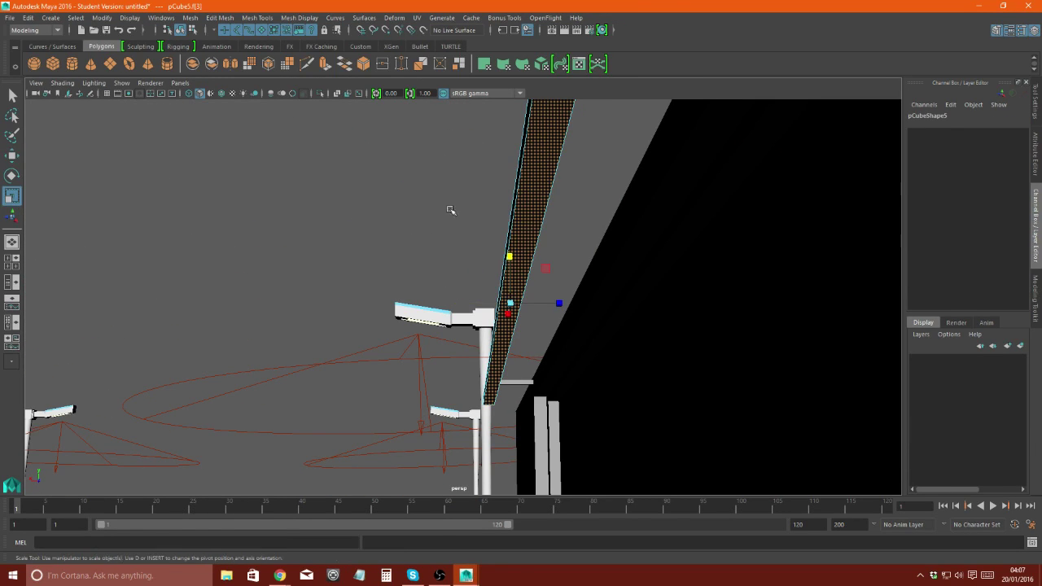
- Extrude the bar's selected face and give it the glowing surface shader
{"action": "key", "text": "ctrl+e"}
{"action": "left_click_drag", "start_coordinate": [487, 307], "coordinate": [420, 325], "text": "alt"}
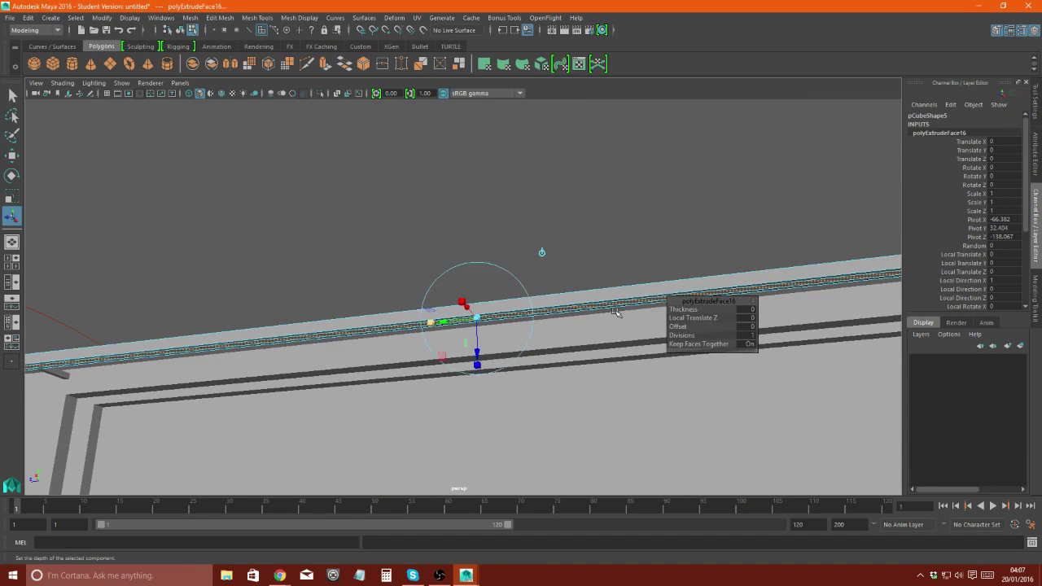
{"action": "left_click_drag", "start_coordinate": [617, 312], "coordinate": [209, 323], "text": "alt"}
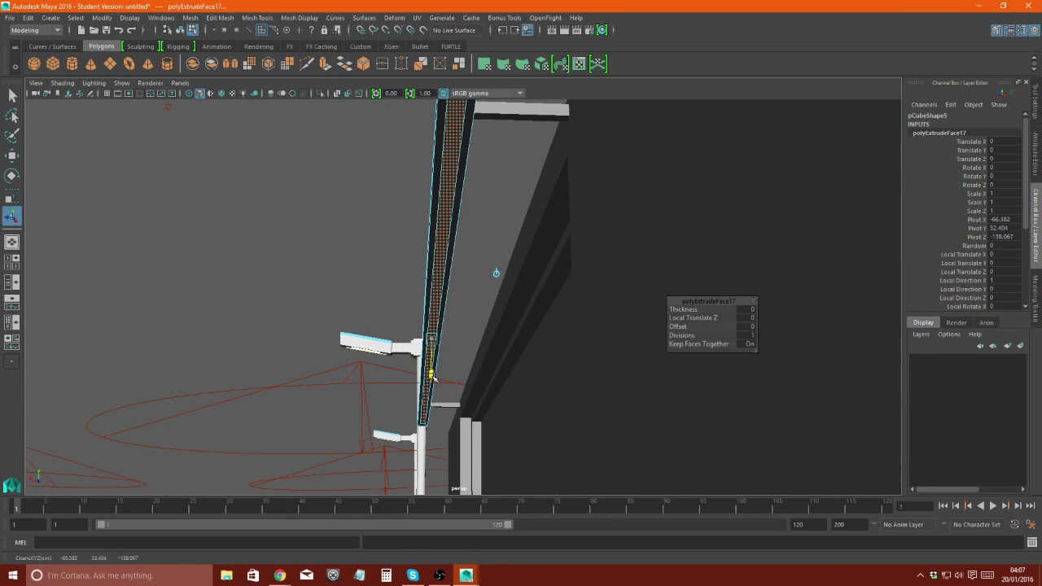
{"action": "mouse_move", "coordinate": [496, 278]}
{"action": "left_mouse_down", "text": "alt"}
{"action": "mouse_move", "coordinate": [433, 266]}
{"action": "mouse_move", "coordinate": [333, 298]}
{"action": "mouse_move", "coordinate": [517, 235]}
{"action": "mouse_move", "coordinate": [323, 301]}
{"action": "mouse_move", "coordinate": [488, 195]}
{"action": "left_mouse_up", "text": "alt"}
{"action": "right_click_drag", "start_coordinate": [488, 195], "coordinate": [570, 549]}
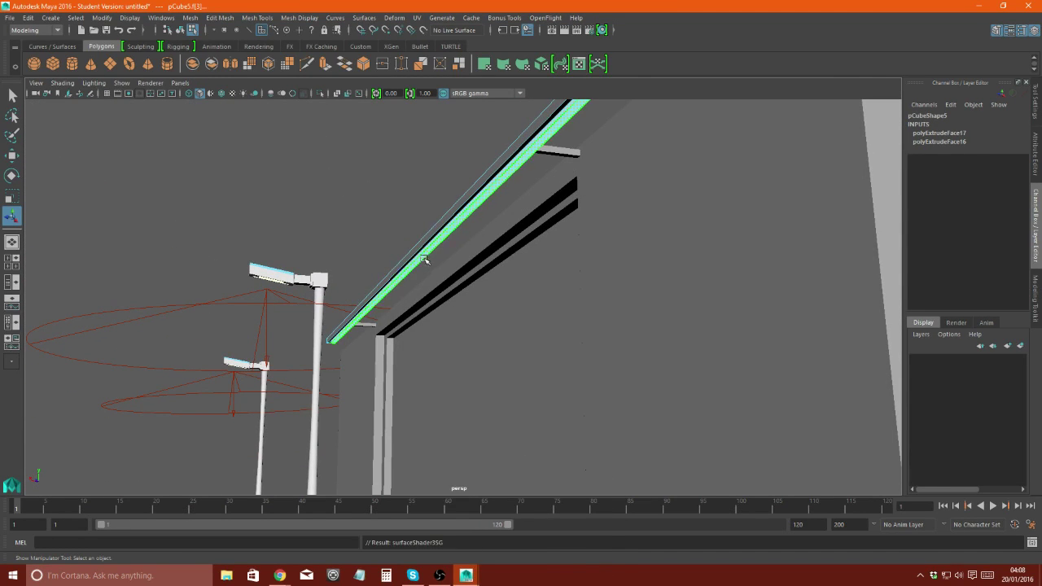
- Assign the existing glowing material to the bar's other faces and render the current frame
{"action": "mouse_move", "coordinate": [428, 427]}
{"action": "left_mouse_down", "text": "alt"}
{"action": "mouse_move", "coordinate": [379, 304]}
{"action": "mouse_move", "coordinate": [399, 372]}
{"action": "mouse_move", "coordinate": [458, 350]}
{"action": "mouse_move", "coordinate": [342, 338]}
{"action": "mouse_move", "coordinate": [535, 342]}
{"action": "mouse_move", "coordinate": [503, 262]}
{"action": "left_mouse_up", "text": "alt"}
{"action": "right_click_drag", "start_coordinate": [502, 262], "coordinate": [505, 552]}
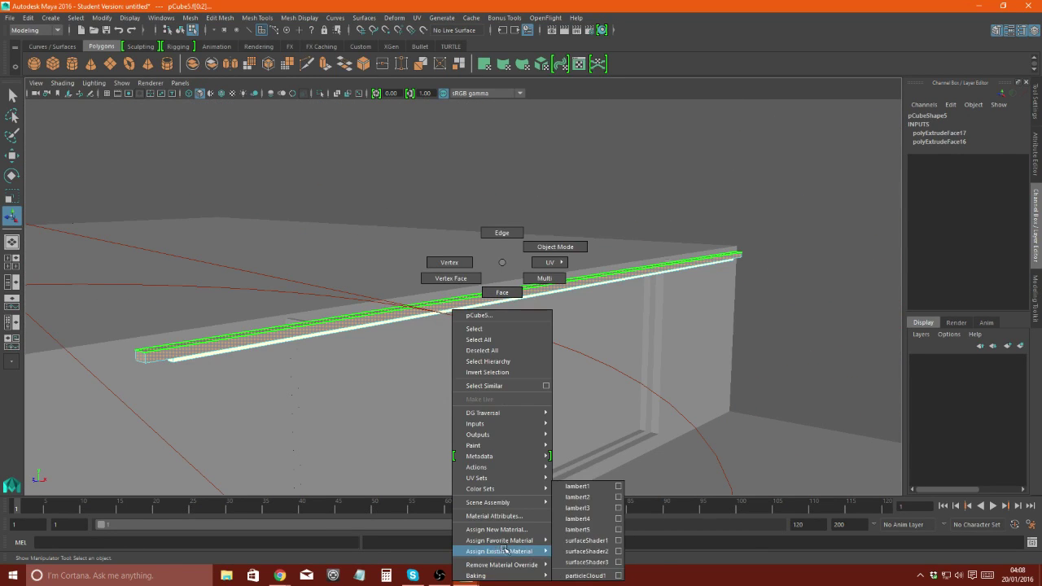
{"action": "left_click_drag", "start_coordinate": [809, 284], "coordinate": [484, 263], "text": "alt"}
{"action": "right_click_drag", "start_coordinate": [484, 263], "coordinate": [555, 246]}
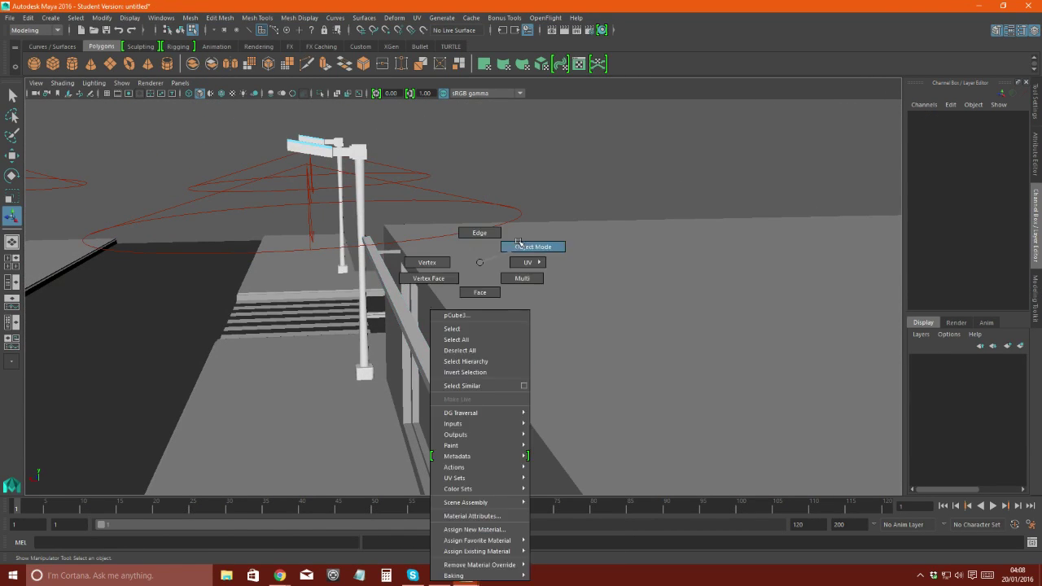
{"action": "left_click", "coordinate": [392, 253]}
{"action": "right_click_drag", "start_coordinate": [392, 253], "coordinate": [407, 530]}
{"action": "mouse_move", "coordinate": [407, 366]}
{"action": "left_mouse_down", "text": "alt"}
{"action": "mouse_move", "coordinate": [477, 400]}
{"action": "mouse_move", "coordinate": [527, 64]}
{"action": "left_mouse_up", "text": "alt"}
{"action": "left_click", "coordinate": [527, 63]}
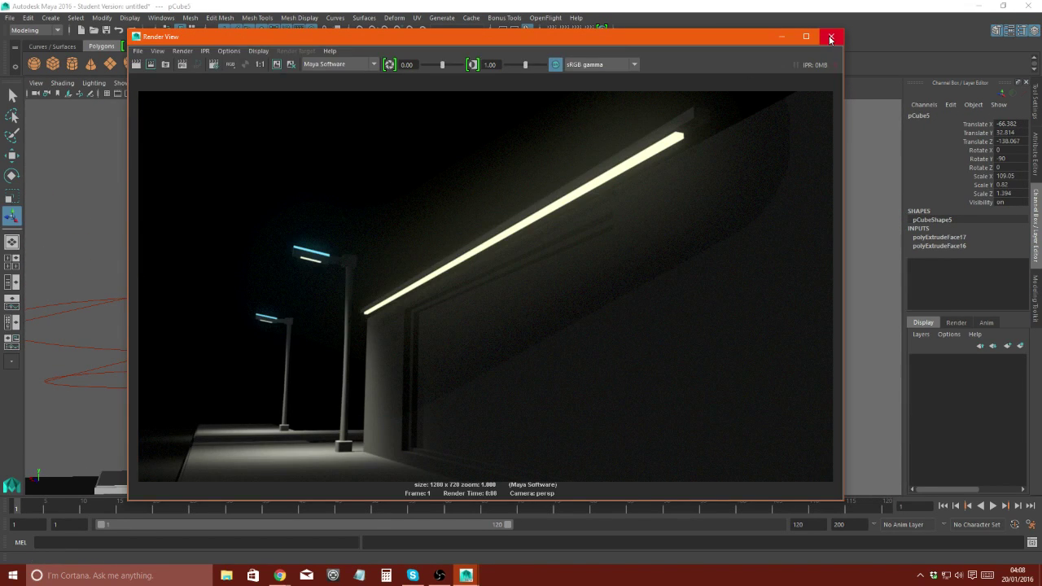
- Close Render View and create areaLight1, discarding trial area and volume lights
{"action": "left_click", "coordinate": [831, 36]}
{"action": "mouse_move", "coordinate": [521, 269]}
{"action": "left_mouse_down", "text": "alt"}
{"action": "mouse_move", "coordinate": [218, 154]}
{"action": "mouse_move", "coordinate": [139, 400]}
{"action": "mouse_move", "coordinate": [274, 365]}
{"action": "left_mouse_up", "text": "alt"}
{"action": "left_click", "coordinate": [49, 17]}
{"action": "left_click", "coordinate": [229, 130]}
{"action": "key", "text": "ctrl+z"}
{"action": "left_click", "coordinate": [50, 17]}
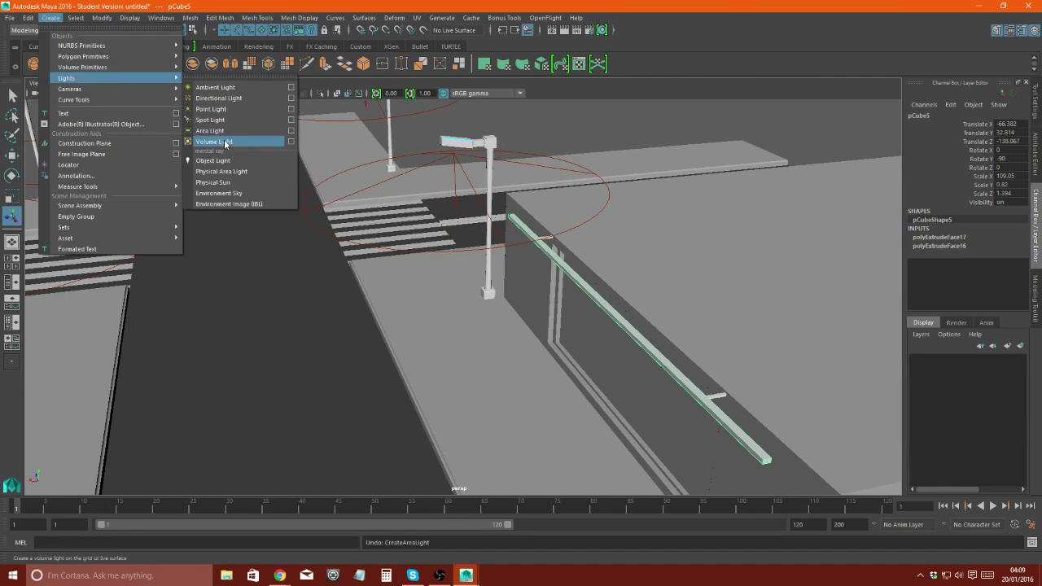
{"action": "left_click", "coordinate": [227, 141]}
{"action": "key", "text": "f"}
{"action": "key", "text": "ctrl+z"}
{"action": "left_click", "coordinate": [49, 17]}
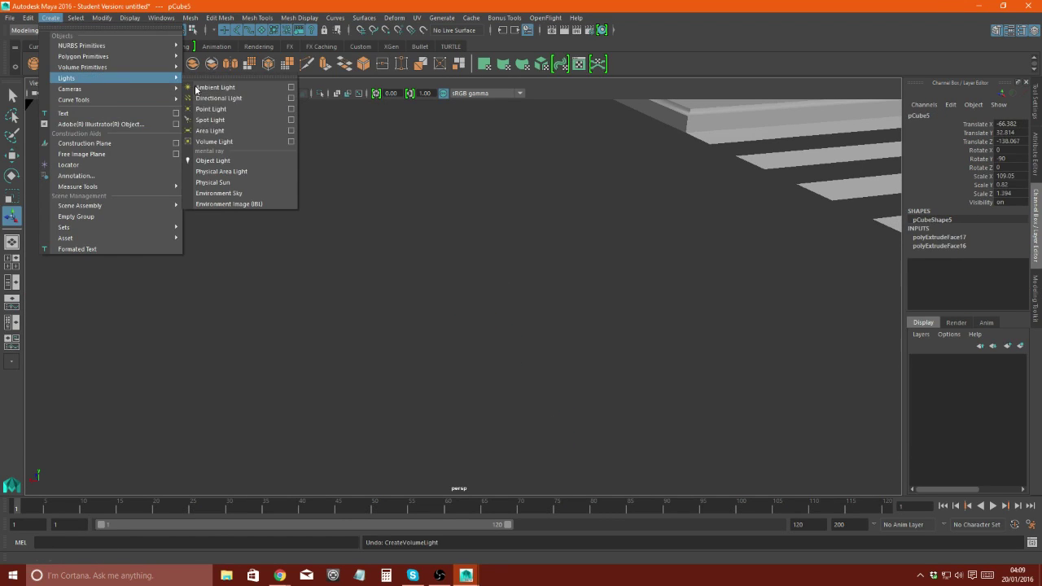
{"action": "left_click", "coordinate": [210, 131]}
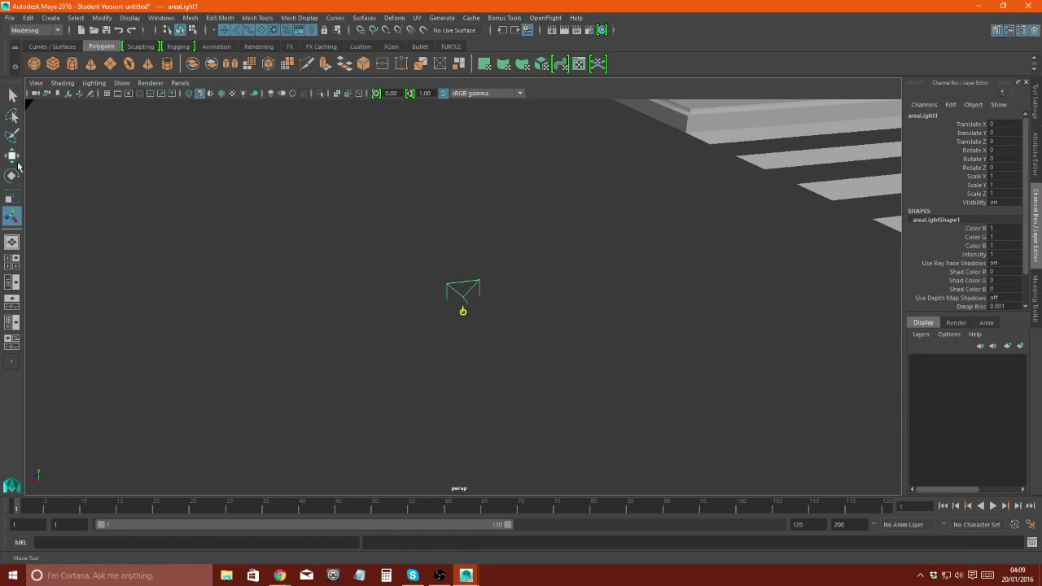
- Move areaLight1 up beneath the glowing roof beam
{"action": "mouse_move", "coordinate": [444, 249]}
{"action": "left_mouse_down"}
{"action": "mouse_move", "coordinate": [488, 309]}
{"action": "mouse_move", "coordinate": [423, 336]}
{"action": "left_mouse_up"}
{"action": "key", "text": "w"}
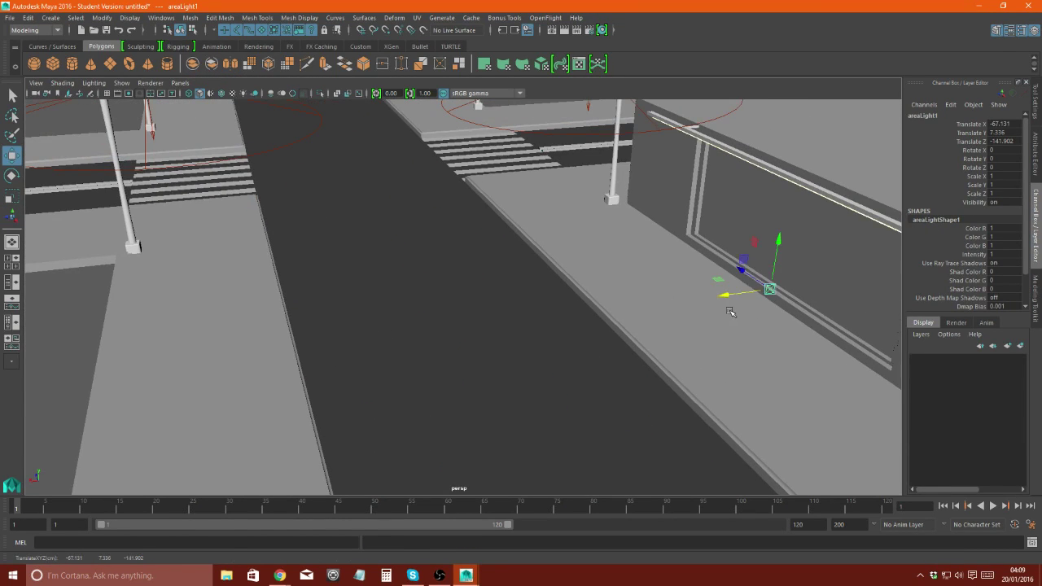
{"action": "key", "text": "f"}
{"action": "left_click_drag", "start_coordinate": [430, 190], "coordinate": [367, 121]}
{"action": "mouse_move", "coordinate": [367, 121]}
{"action": "middle_mouse_down", "text": "alt"}
{"action": "mouse_move", "coordinate": [397, 234]}
{"action": "mouse_move", "coordinate": [263, 157]}
{"action": "middle_mouse_up", "text": "alt"}
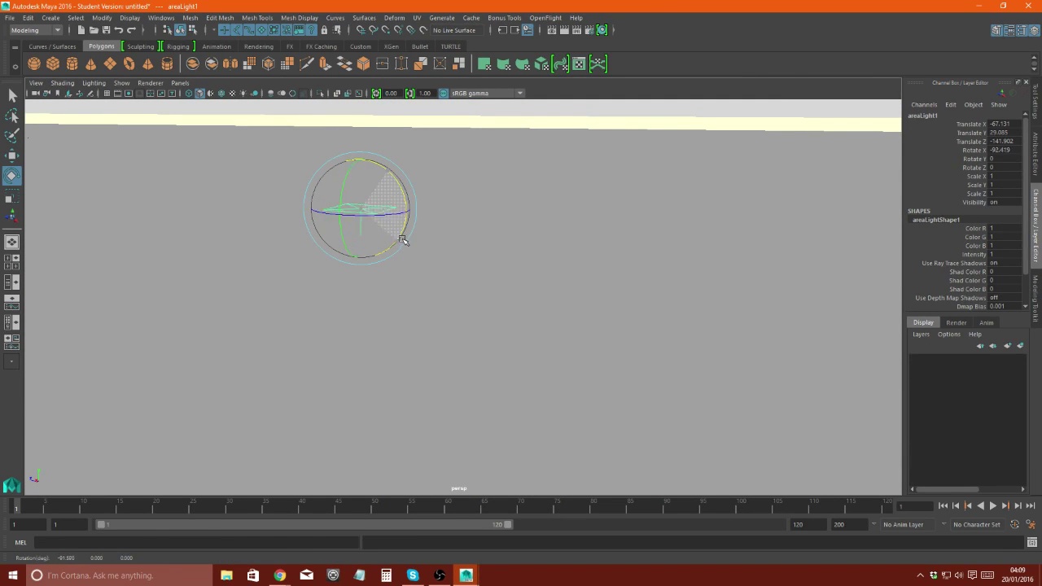
{"action": "left_click_drag", "start_coordinate": [352, 276], "coordinate": [16, 197], "text": "alt"}
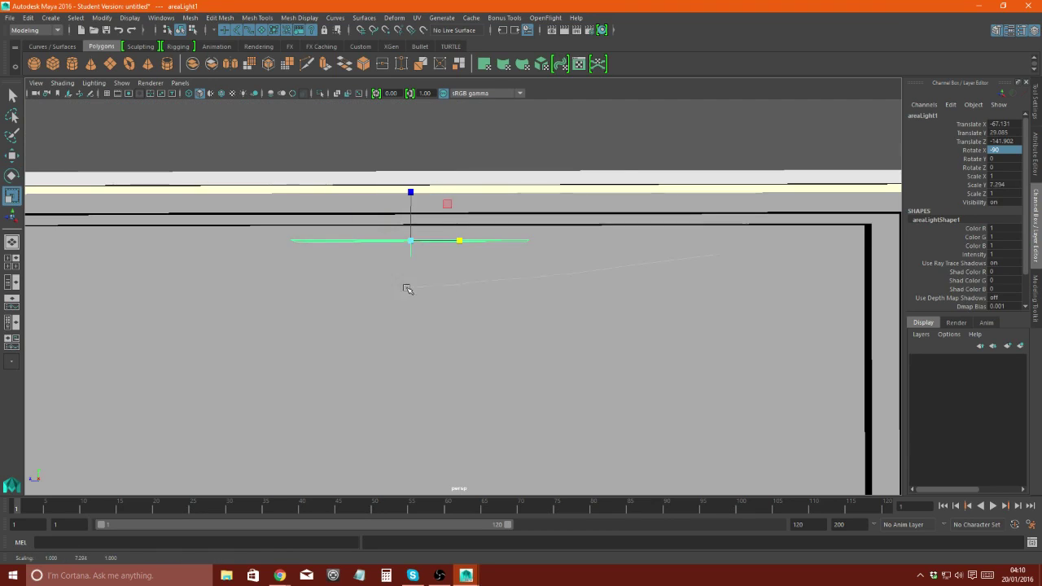
{"action": "left_click_drag", "start_coordinate": [407, 289], "coordinate": [633, 221], "text": "alt"}
{"action": "left_click", "coordinate": [477, 255]}
- Stretch the light to about 47.8 × 3.5 along the shopfront and preview all-lights shading
{"action": "left_click_drag", "start_coordinate": [488, 266], "coordinate": [589, 269]}
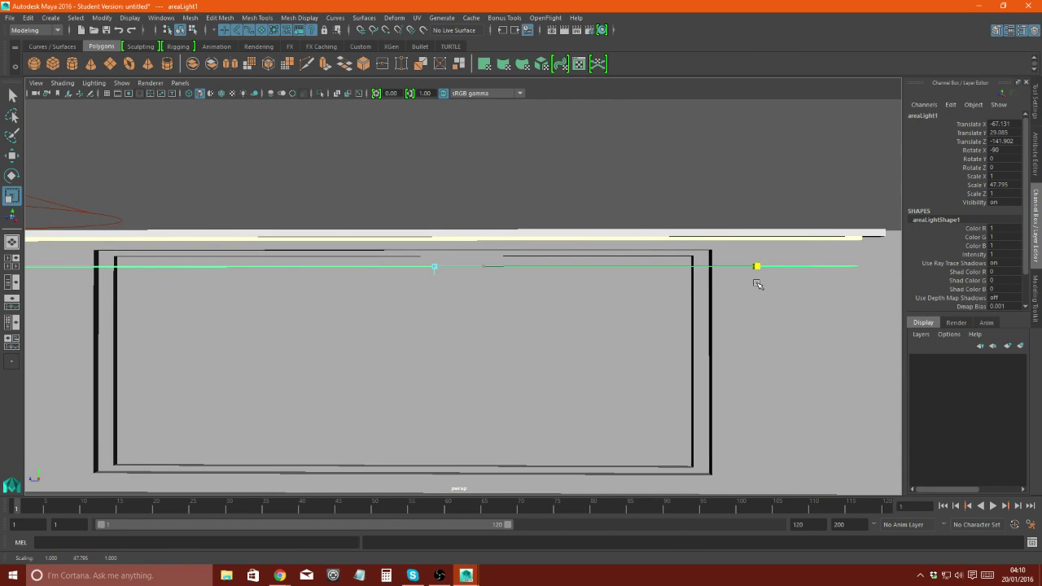
{"action": "left_click_drag", "start_coordinate": [758, 284], "coordinate": [29, 164], "text": "alt"}
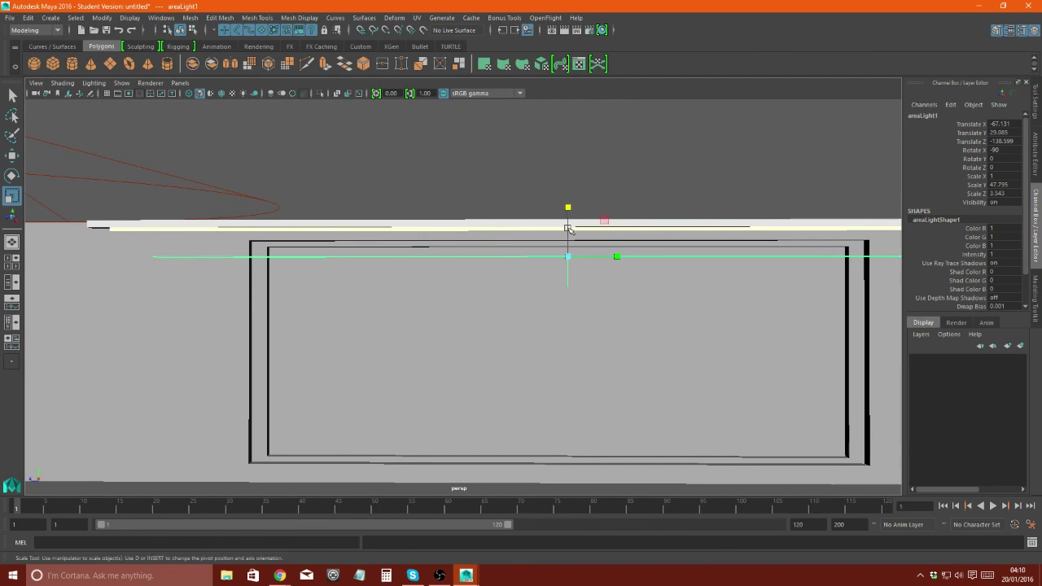
{"action": "left_click_drag", "start_coordinate": [568, 229], "coordinate": [329, 115], "text": "alt"}
{"action": "left_click", "coordinate": [242, 93]}
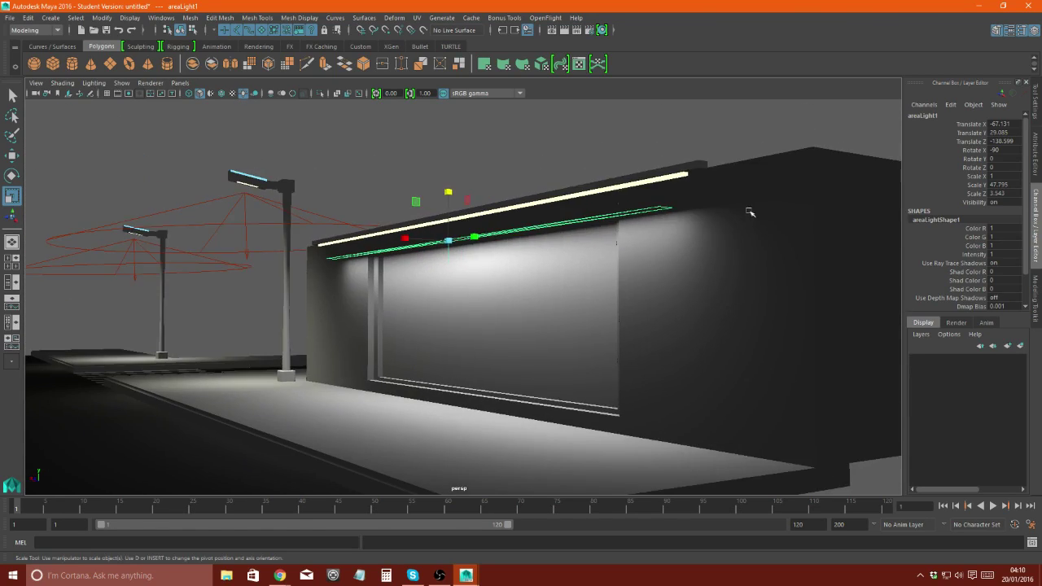
{"action": "key", "text": "ctrl+a"}
{"action": "left_click", "coordinate": [901, 244]}
- Select the shutter panel face under the roof beam and frame it
{"action": "left_click", "coordinate": [448, 263]}
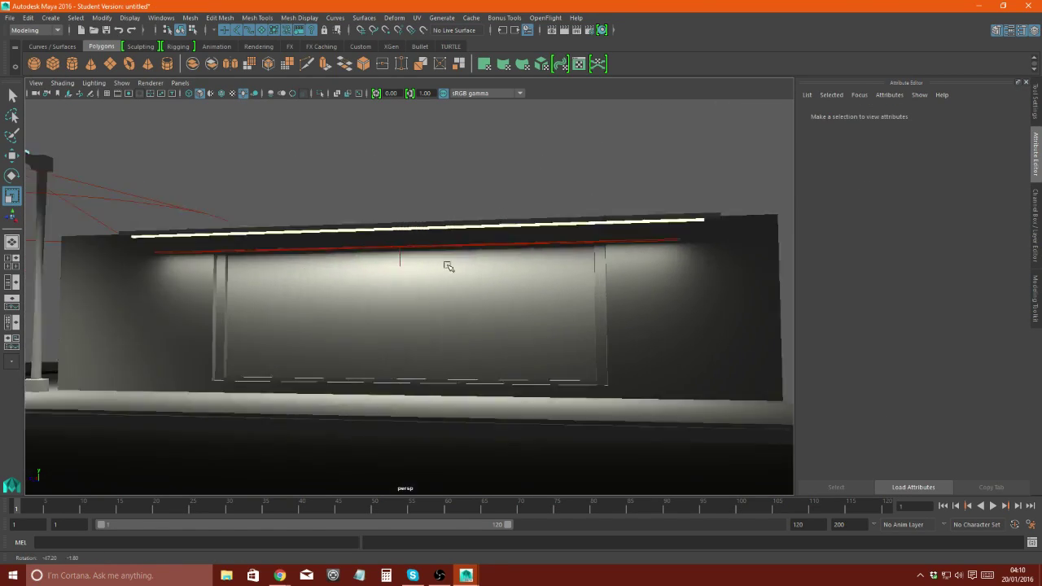
{"action": "left_click_drag", "start_coordinate": [449, 263], "coordinate": [400, 272], "text": "alt"}
{"action": "mouse_move", "coordinate": [400, 272]}
{"action": "right_mouse_down", "text": "alt"}
{"action": "mouse_move", "coordinate": [450, 271]}
{"action": "mouse_move", "coordinate": [465, 283]}
{"action": "right_mouse_up", "text": "alt"}
{"action": "left_click", "coordinate": [424, 258]}
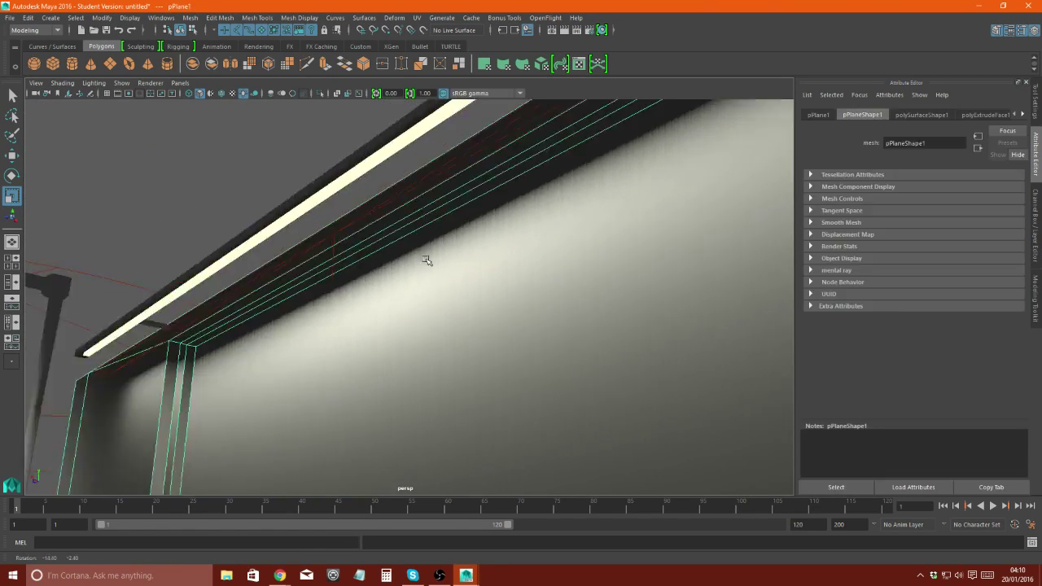
{"action": "left_click_drag", "start_coordinate": [423, 259], "coordinate": [313, 246], "text": "alt"}
{"action": "right_click_drag", "start_coordinate": [383, 244], "coordinate": [374, 259]}
{"action": "left_click", "coordinate": [383, 244]}
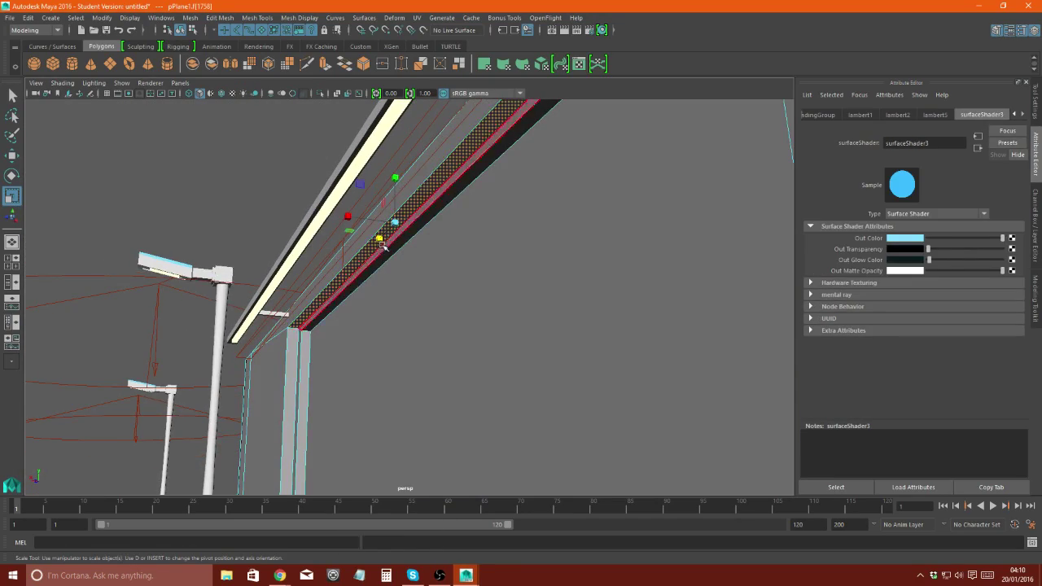
{"action": "key", "text": "f"}
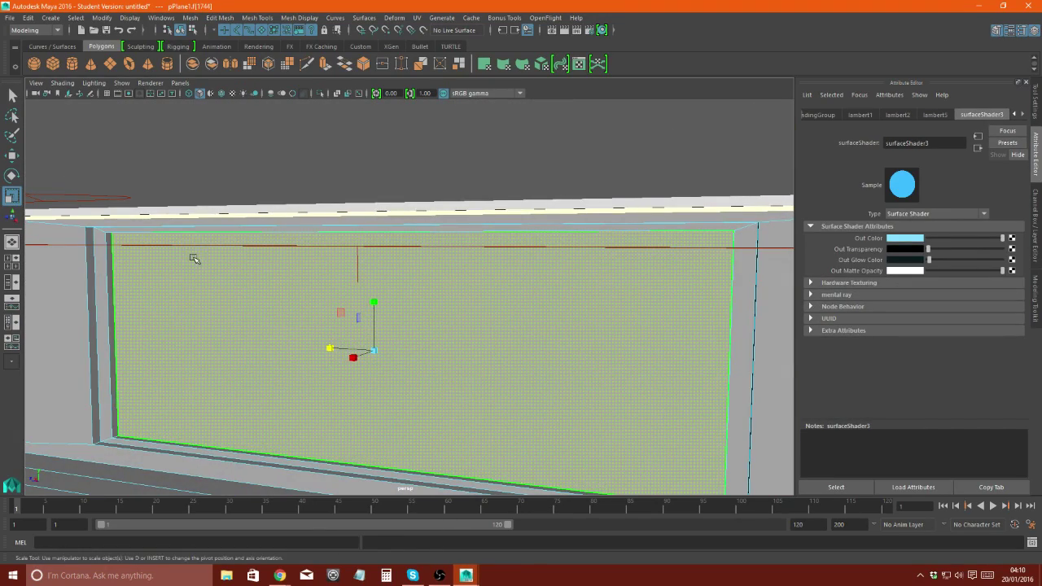
{"action": "left_click_drag", "start_coordinate": [194, 258], "coordinate": [269, 204], "text": "alt"}
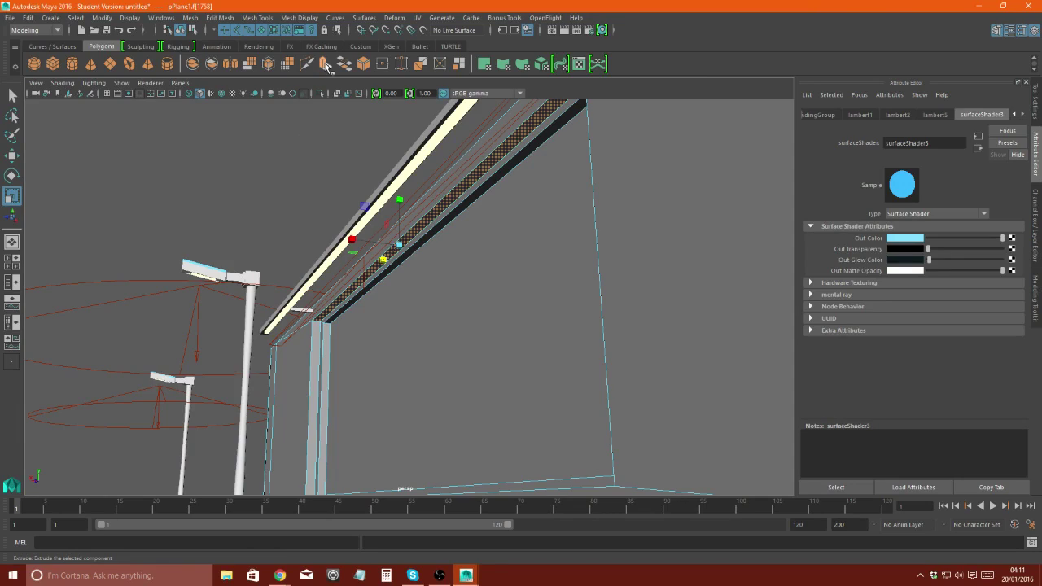
- Extrude the face in 25 divisions to a Local Translate Z of about 26.5
{"action": "mouse_move", "coordinate": [336, 169]}
{"action": "left_mouse_down", "text": "alt"}
{"action": "mouse_move", "coordinate": [374, 370]}
{"action": "mouse_move", "coordinate": [282, 265]}
{"action": "mouse_move", "coordinate": [352, 346]}
{"action": "left_mouse_up", "text": "alt"}
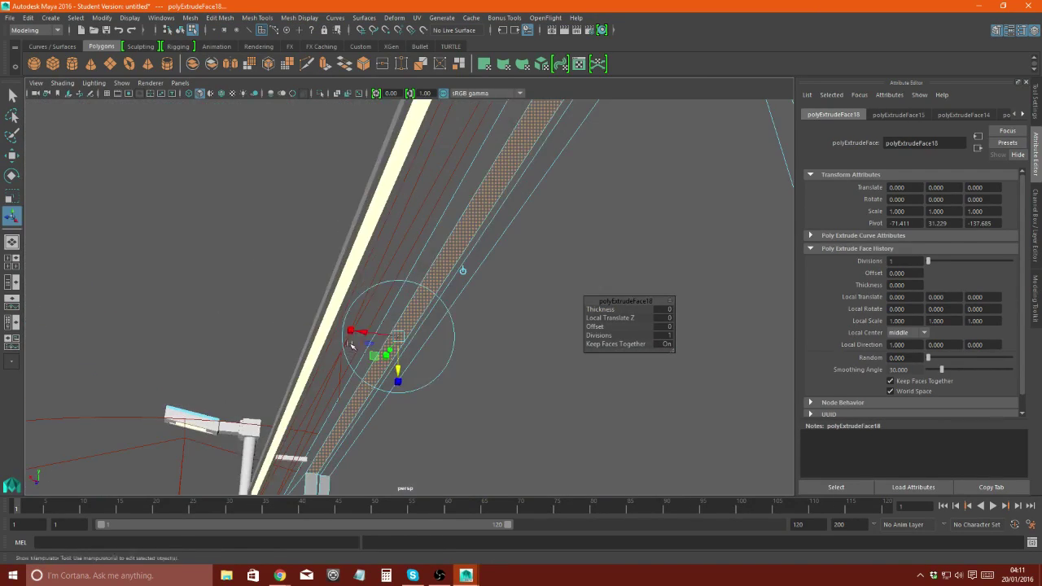
{"action": "left_click", "coordinate": [324, 65]}
{"action": "left_click_drag", "start_coordinate": [302, 268], "coordinate": [323, 211], "text": "alt"}
{"action": "left_click_drag", "start_coordinate": [316, 400], "coordinate": [315, 414], "text": "alt"}
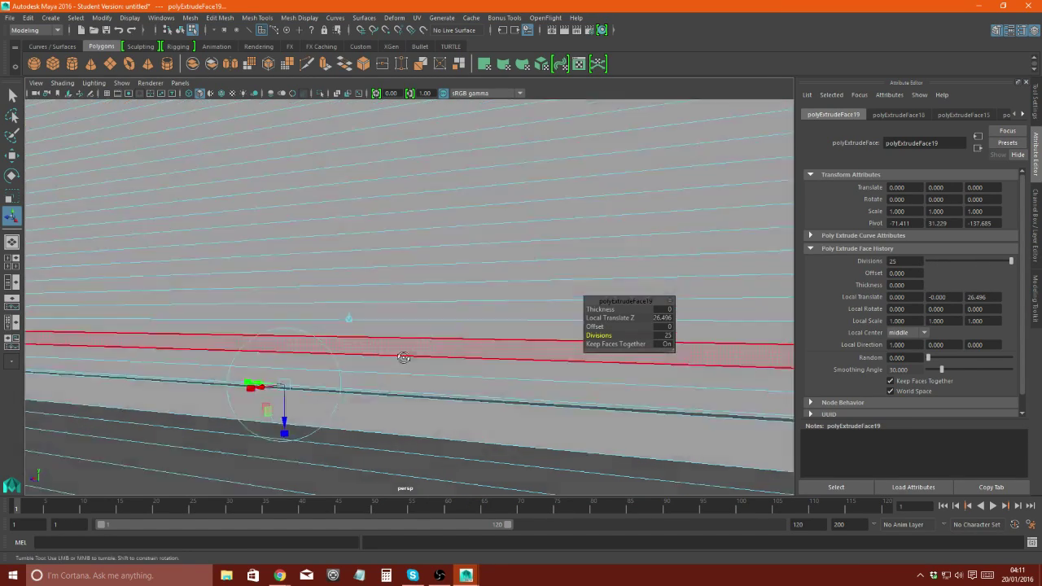
{"action": "scroll", "coordinate": [386, 342], "scroll_direction": "down", "scroll_amount": 3}
{"action": "left_click", "coordinate": [458, 361]}
{"action": "scroll", "coordinate": [392, 377], "scroll_direction": "down", "scroll_amount": 3}
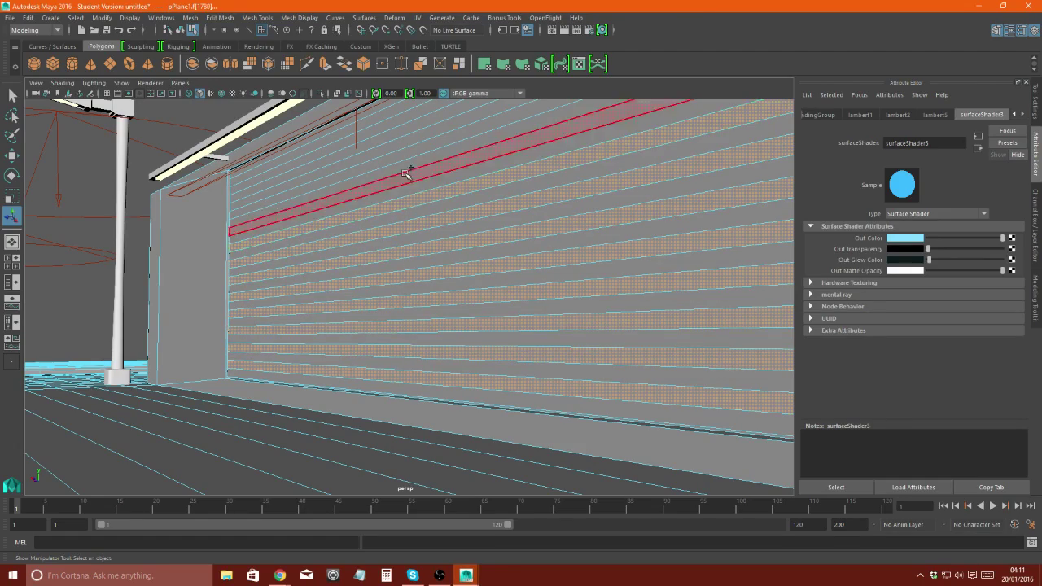
- Select the first pair of open shutter stripe edges and bridge them
{"action": "scroll", "coordinate": [407, 184], "scroll_direction": "up", "scroll_amount": 3}
{"action": "left_click", "coordinate": [407, 184]}
{"action": "mouse_move", "coordinate": [407, 184]}
{"action": "left_mouse_down", "text": "alt"}
{"action": "mouse_move", "coordinate": [353, 280]}
{"action": "mouse_move", "coordinate": [398, 276]}
{"action": "left_mouse_up", "text": "alt"}
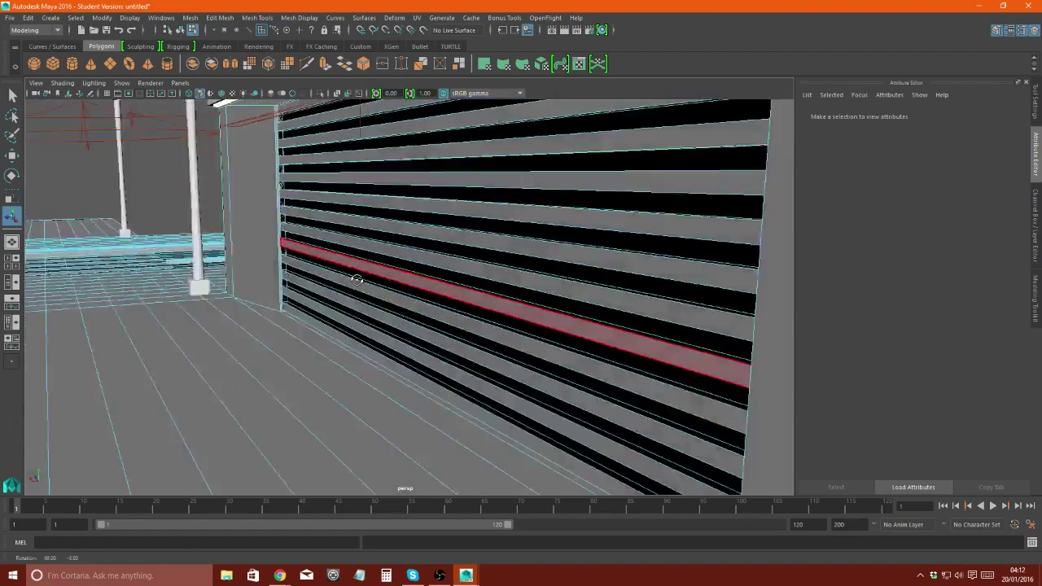
{"action": "left_click", "coordinate": [398, 276]}
{"action": "middle_click_drag", "start_coordinate": [398, 275], "coordinate": [414, 121], "text": "alt"}
{"action": "mouse_move", "coordinate": [414, 122]}
{"action": "left_mouse_down", "text": "alt"}
{"action": "mouse_move", "coordinate": [493, 147]}
{"action": "mouse_move", "coordinate": [462, 250]}
{"action": "left_mouse_up", "text": "alt"}
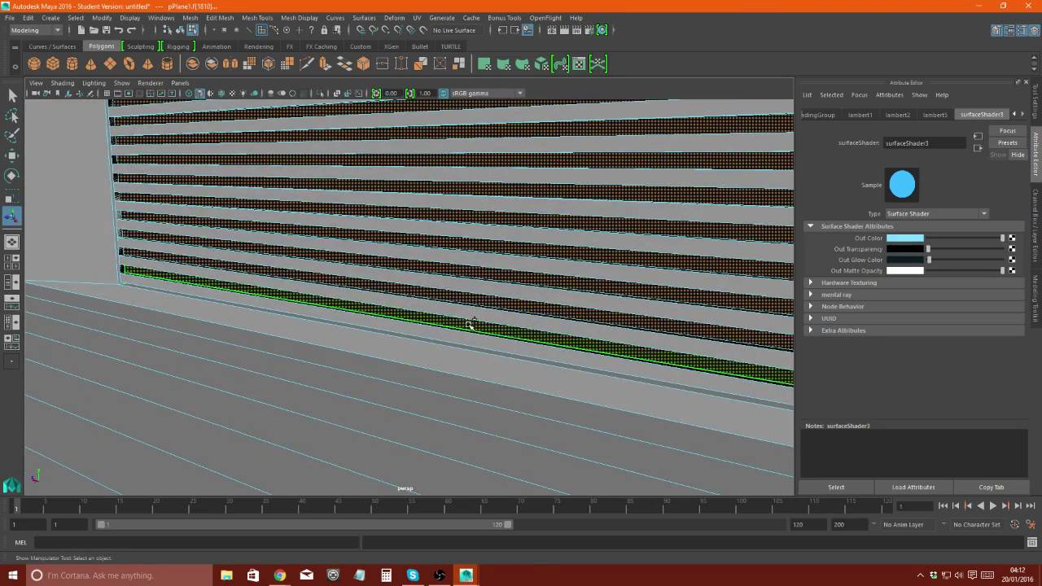
{"action": "left_click", "coordinate": [470, 325]}
{"action": "mouse_move", "coordinate": [471, 325]}
{"action": "left_mouse_down", "text": "alt"}
{"action": "mouse_move", "coordinate": [453, 261]}
{"action": "mouse_move", "coordinate": [379, 311]}
{"action": "mouse_move", "coordinate": [326, 318]}
{"action": "left_mouse_up", "text": "alt"}
{"action": "left_click", "coordinate": [343, 337]}
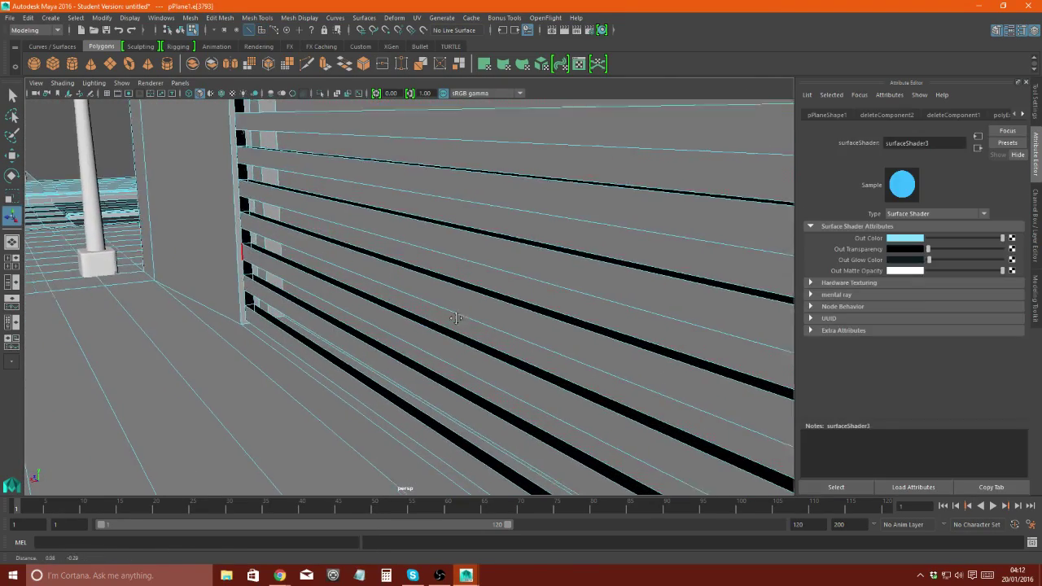
{"action": "scroll", "coordinate": [403, 351], "scroll_direction": "up", "scroll_amount": 3}
{"action": "left_click_drag", "start_coordinate": [402, 350], "coordinate": [442, 365], "text": "alt"}
{"action": "scroll", "coordinate": [346, 291], "scroll_direction": "up", "scroll_amount": 2}
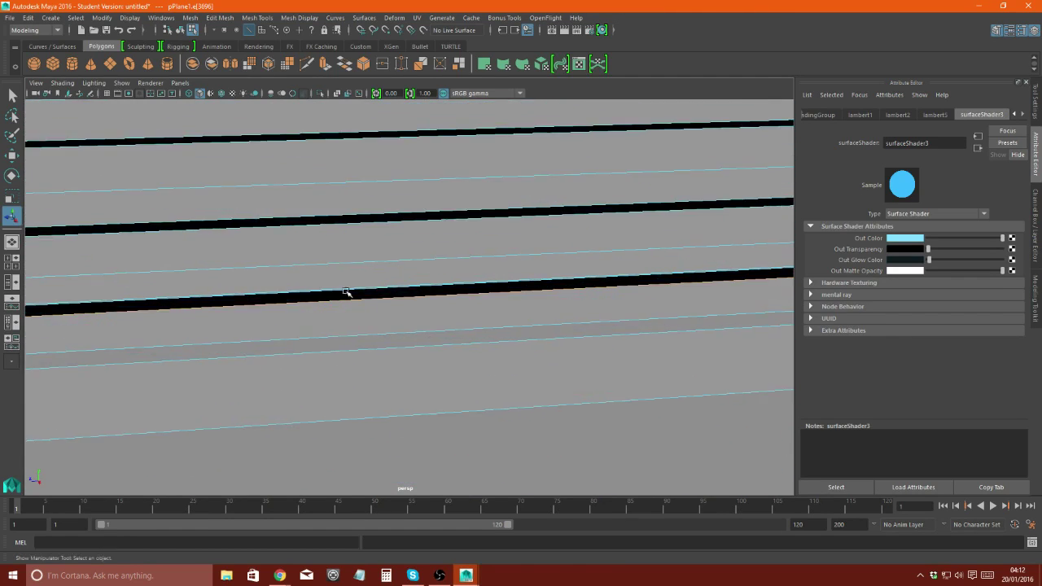
{"action": "left_click_drag", "start_coordinate": [346, 292], "coordinate": [526, 296], "text": "alt"}
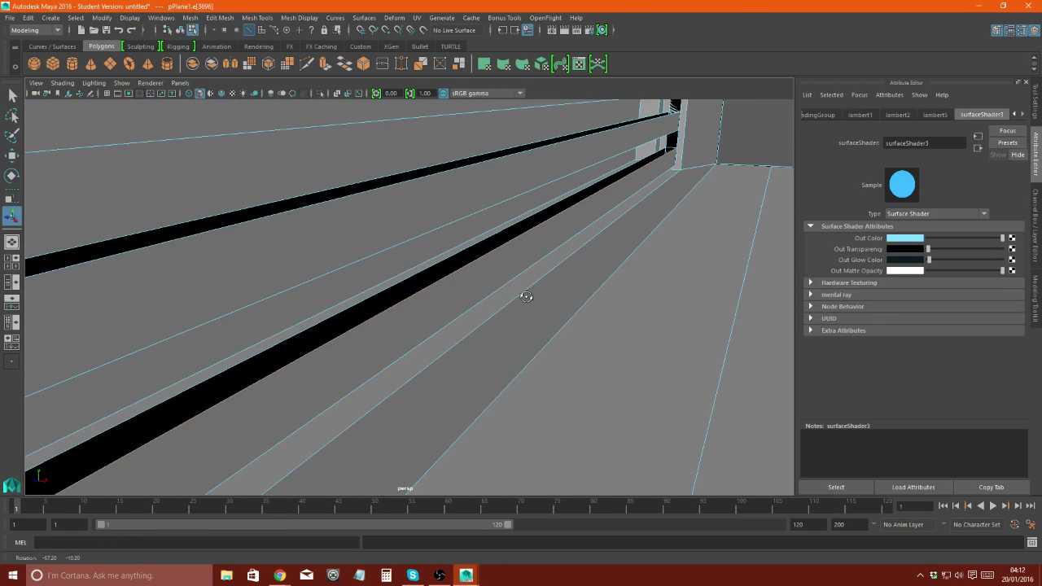
{"action": "left_click", "coordinate": [426, 269]}
{"action": "left_click_drag", "start_coordinate": [427, 269], "coordinate": [374, 286], "text": "alt"}
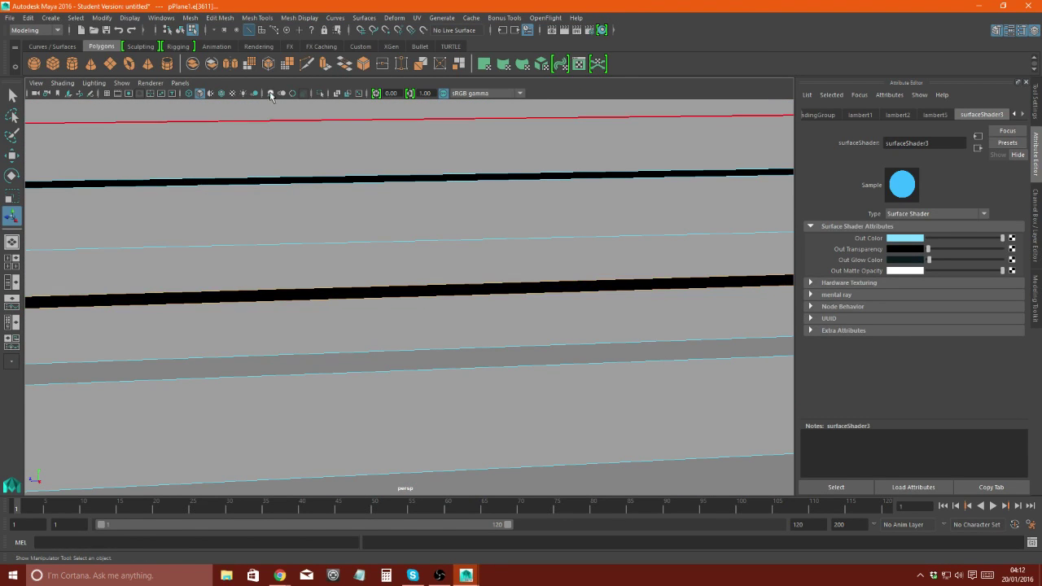
{"action": "left_click", "coordinate": [347, 69]}
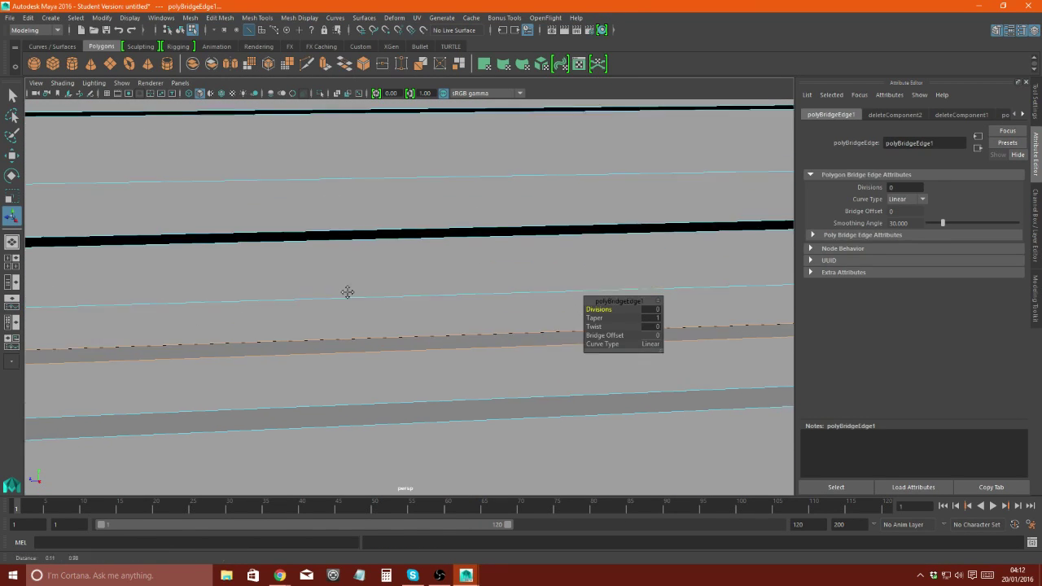
- Bridge the next stripe edge pair, rebuilding it with 0 divisions
{"action": "left_click", "coordinate": [367, 350]}
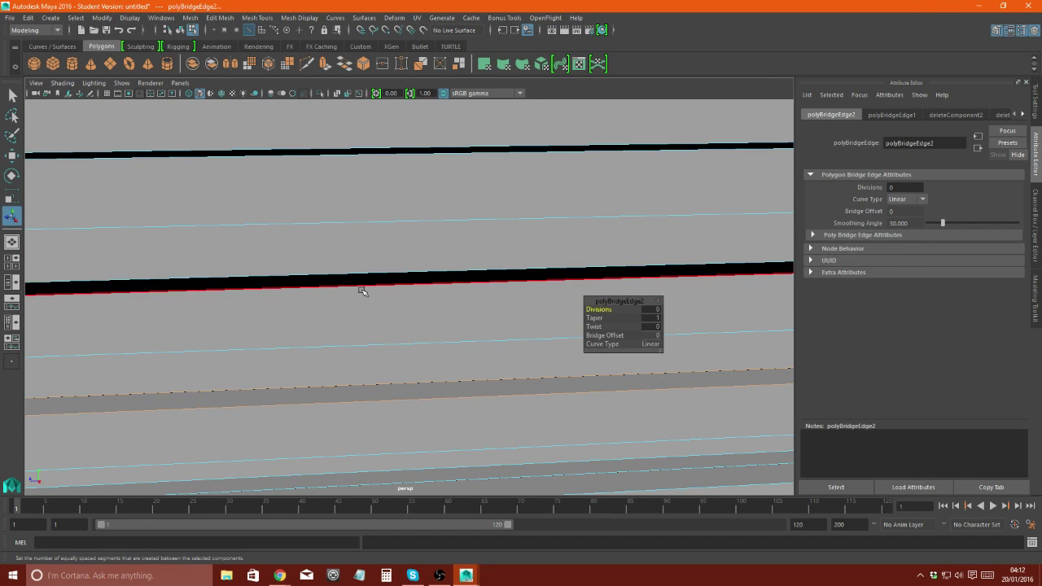
{"action": "left_click", "coordinate": [361, 284], "text": "shift"}
{"action": "key", "text": "g"}
{"action": "key", "text": "ctrl+z"}
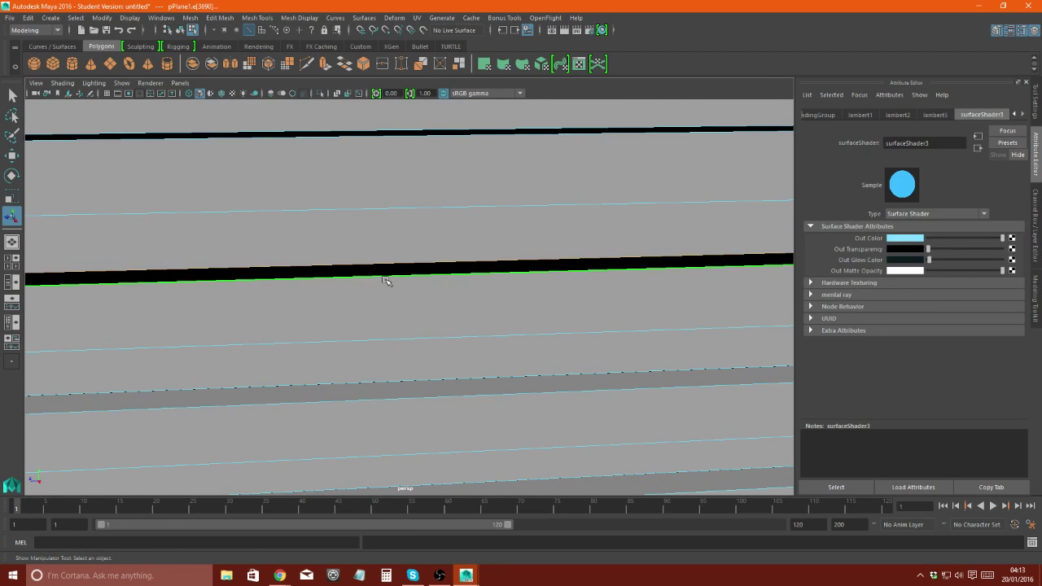
{"action": "key", "text": "g"}
{"action": "left_click", "coordinate": [373, 246]}
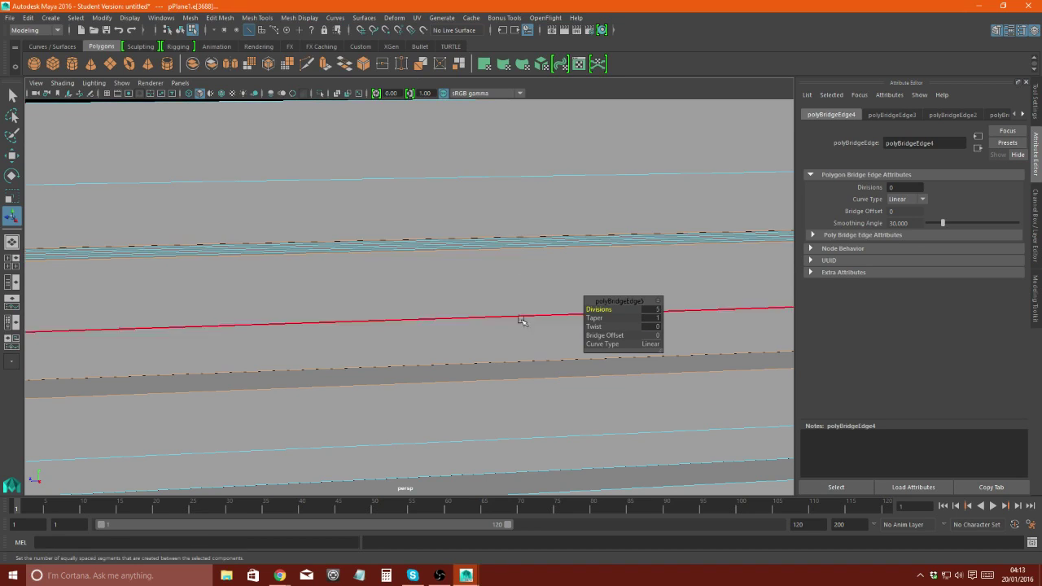
{"action": "middle_click_drag", "start_coordinate": [594, 318], "coordinate": [406, 285]}
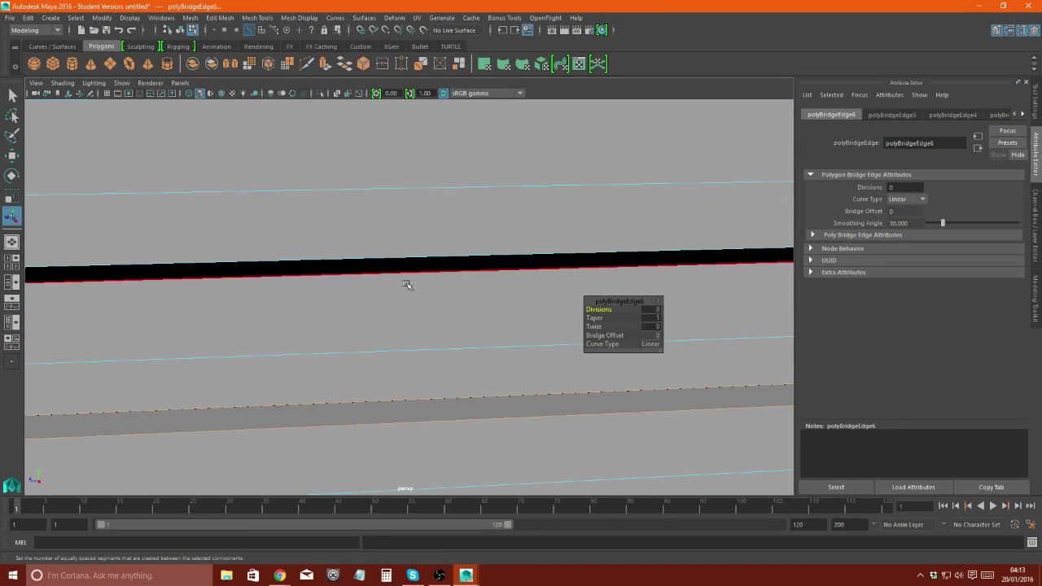
- Bridge the following stripe edge pair with 0 divisions
{"action": "left_click", "coordinate": [441, 271]}
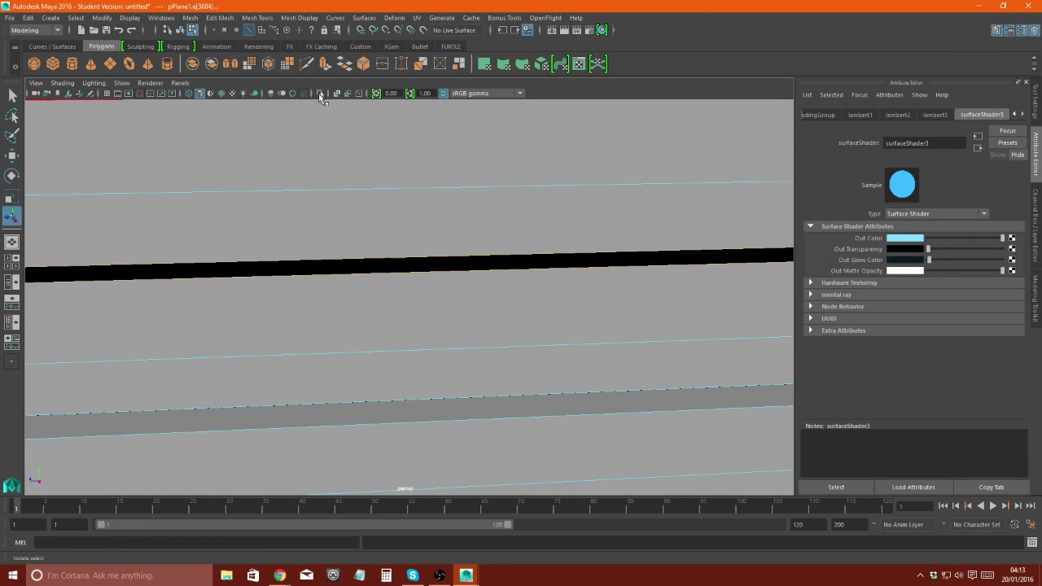
{"action": "key", "text": "g"}
{"action": "key", "text": "ctrl+z"}
{"action": "left_click", "coordinate": [460, 279]}
{"action": "key", "text": "g"}
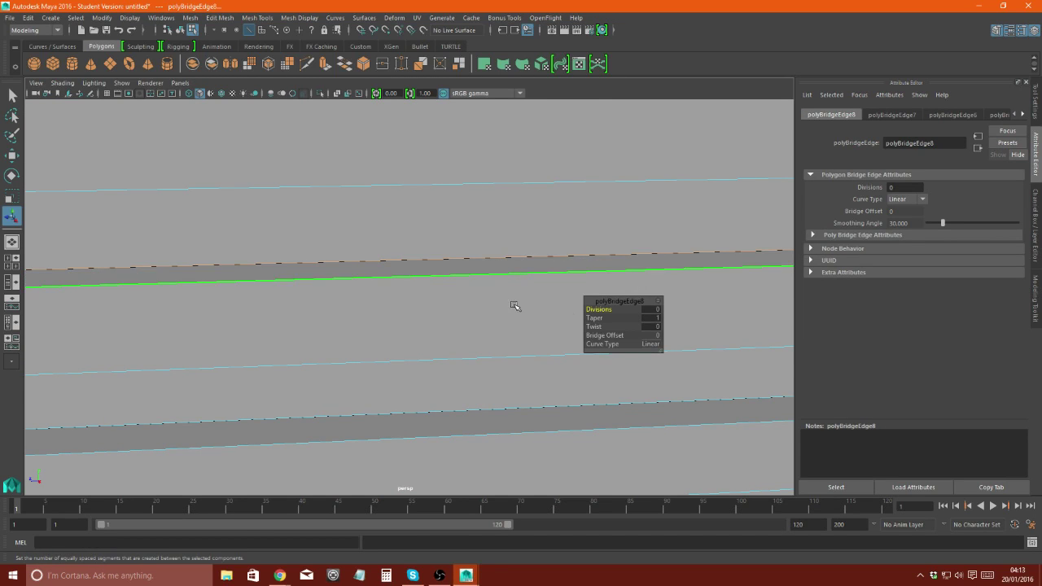
- Bridge the next edge pair further up the shutter, redoing a faulty bridge
{"action": "middle_click_drag", "start_coordinate": [514, 305], "coordinate": [388, 255], "text": "alt"}
{"action": "left_click", "coordinate": [418, 258]}
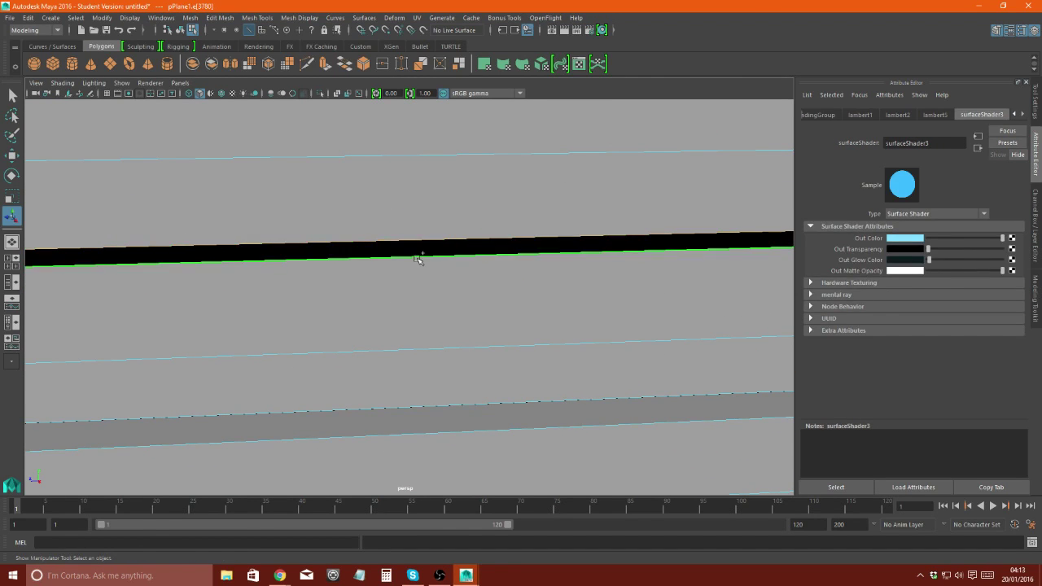
{"action": "key", "text": "g"}
{"action": "key", "text": "ctrl+z"}
{"action": "left_click", "coordinate": [438, 266]}
{"action": "key", "text": "g"}
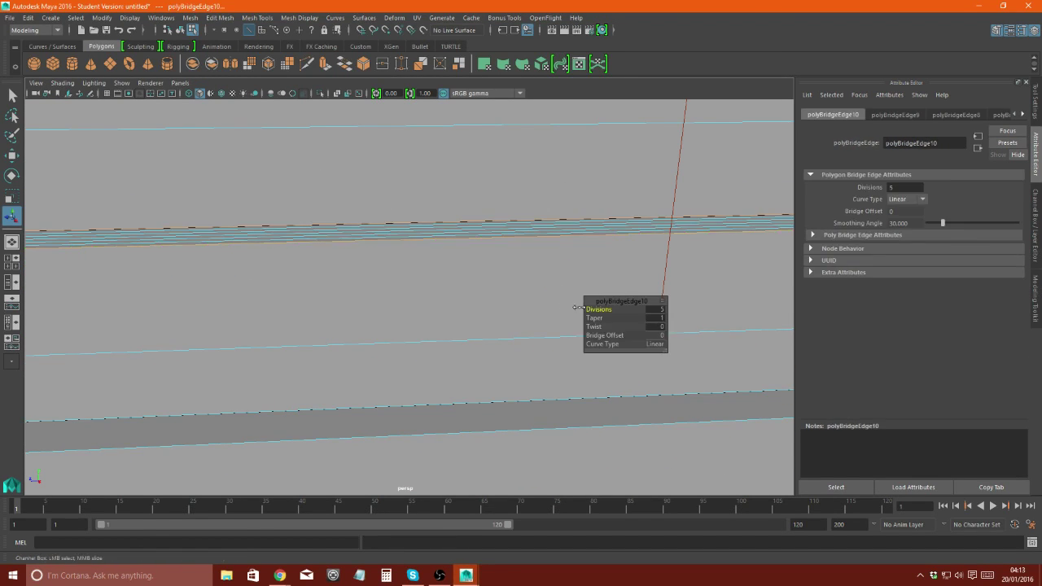
{"action": "key", "text": "ctrl+z"}
{"action": "key", "text": "g"}
{"action": "key", "text": "ctrl+z"}
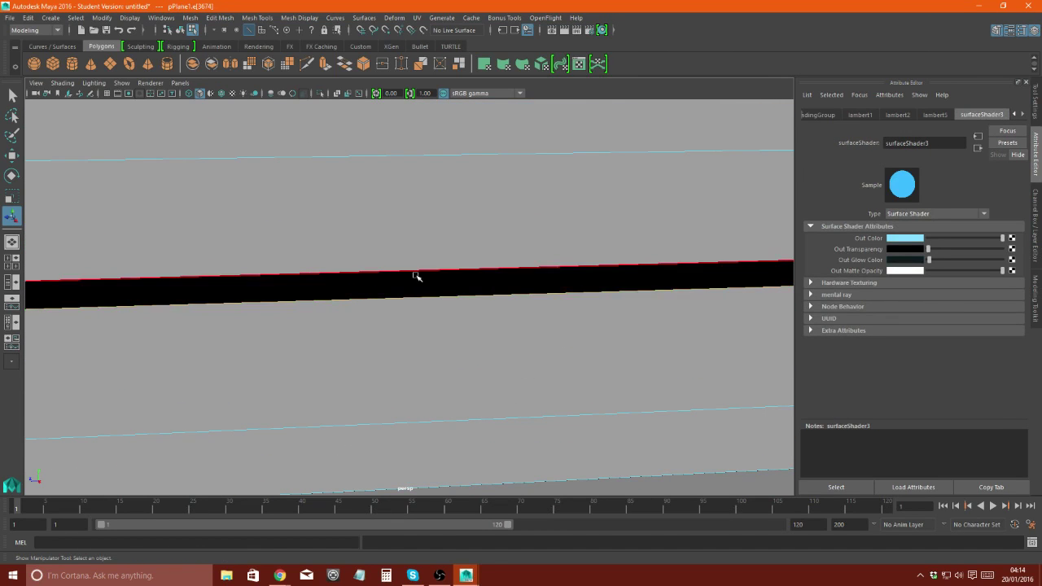
{"action": "left_click", "coordinate": [396, 296]}
{"action": "key", "text": "g"}
- Bridge two more stripe edge pairs across the grey shutter surfaces
{"action": "middle_click_drag", "start_coordinate": [551, 311], "coordinate": [363, 283], "text": "alt"}
{"action": "mouse_move", "coordinate": [363, 283]}
{"action": "left_mouse_down", "text": "alt"}
{"action": "mouse_move", "coordinate": [551, 221]}
{"action": "mouse_move", "coordinate": [502, 217]}
{"action": "mouse_move", "coordinate": [244, 121]}
{"action": "mouse_move", "coordinate": [338, 129]}
{"action": "mouse_move", "coordinate": [361, 143]}
{"action": "left_mouse_up", "text": "alt"}
{"action": "left_click", "coordinate": [398, 154]}
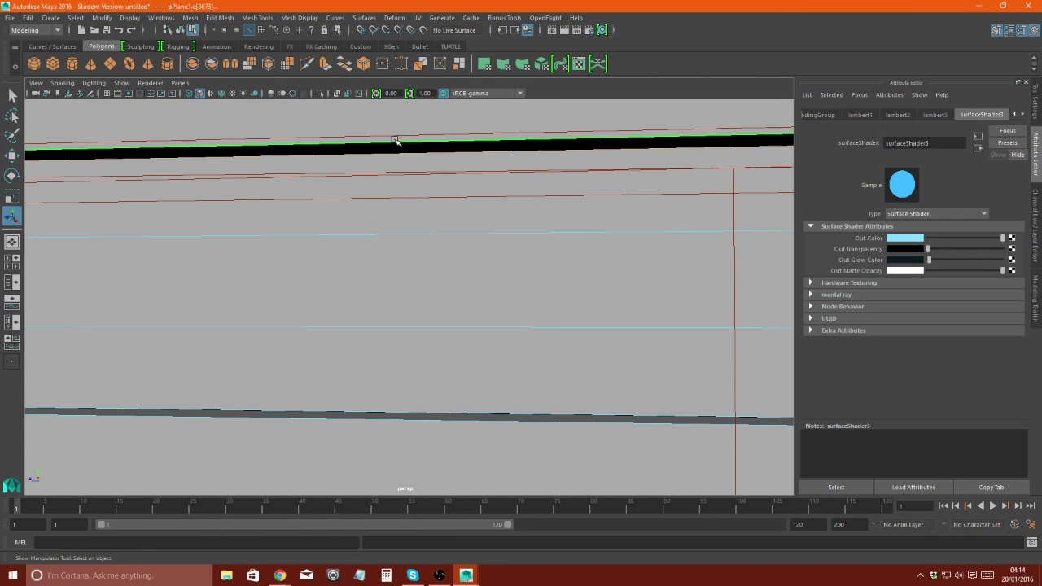
{"action": "right_click_drag", "start_coordinate": [395, 140], "coordinate": [575, 304], "text": "shift"}
{"action": "mouse_move", "coordinate": [575, 304]}
{"action": "left_mouse_down", "text": "alt"}
{"action": "mouse_move", "coordinate": [412, 223]}
{"action": "mouse_move", "coordinate": [426, 158]}
{"action": "left_mouse_up", "text": "alt"}
{"action": "left_click", "coordinate": [426, 146]}
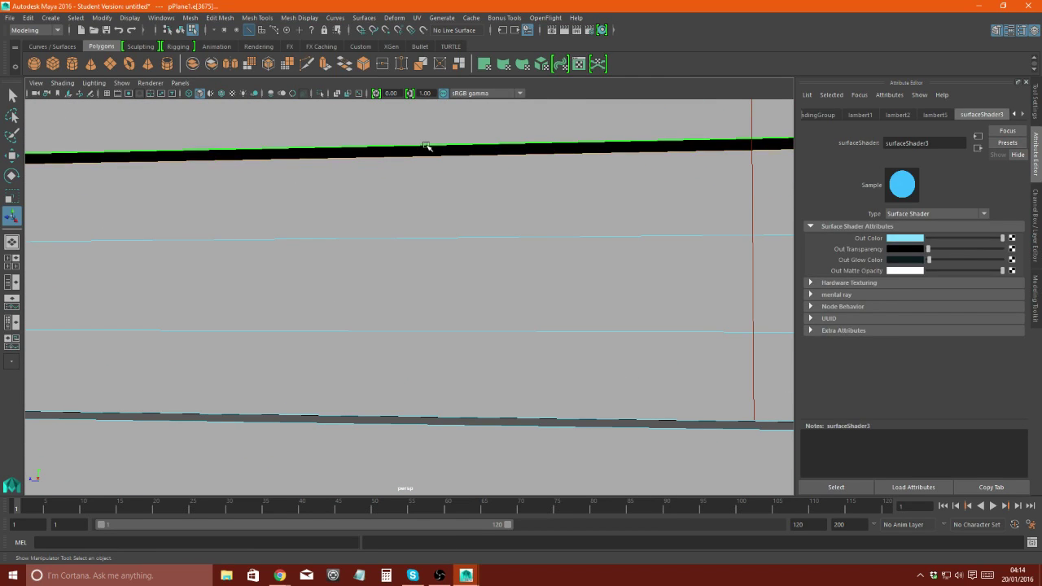
{"action": "right_click_drag", "start_coordinate": [426, 146], "coordinate": [531, 310], "text": "shift"}
{"action": "left_click_drag", "start_coordinate": [249, 350], "coordinate": [367, 186], "text": "alt"}
{"action": "left_click", "coordinate": [377, 147]}
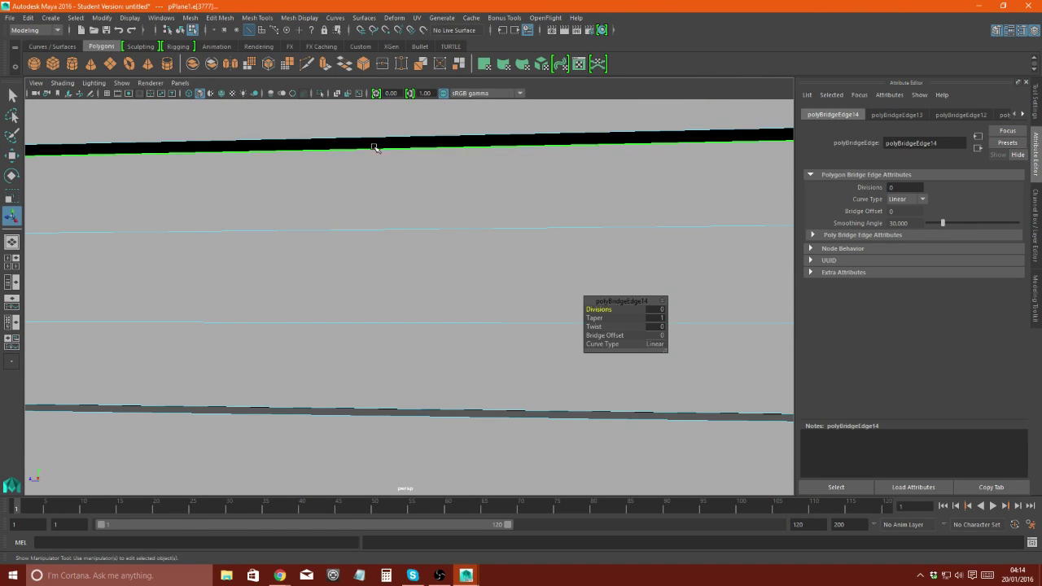
{"action": "right_click_drag", "start_coordinate": [384, 132], "coordinate": [611, 307], "text": "shift"}
- Bridge three more stripe edge pairs up to the top stripe
{"action": "left_click", "coordinate": [471, 143]}
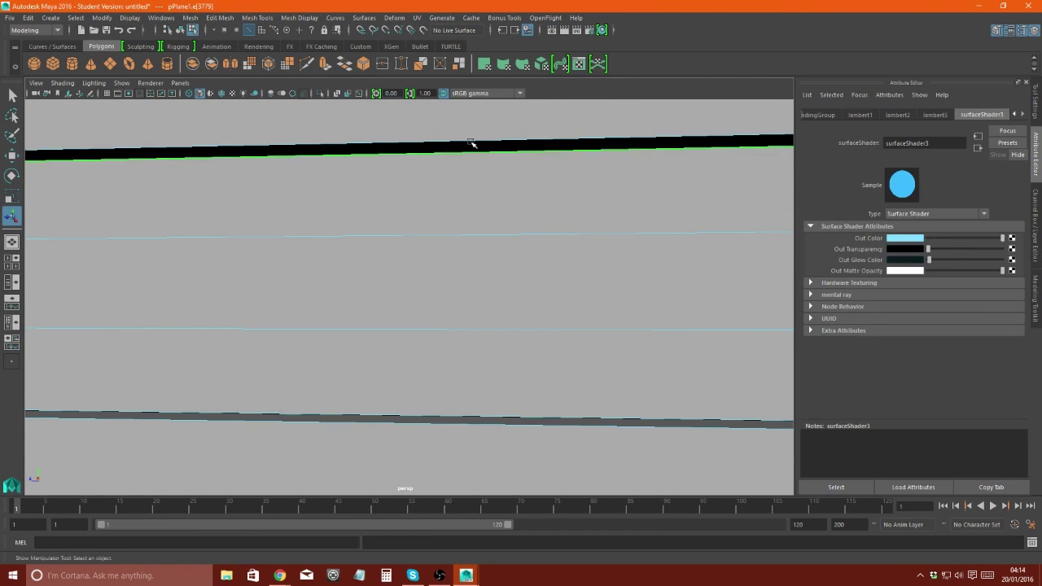
{"action": "right_click_drag", "start_coordinate": [466, 154], "coordinate": [584, 297], "text": "shift"}
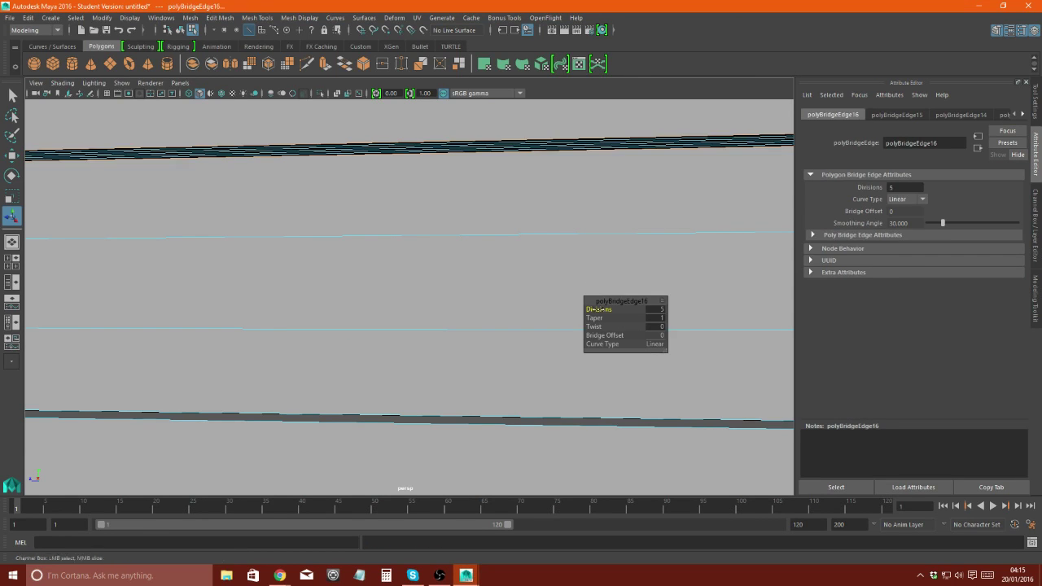
{"action": "left_click", "coordinate": [470, 156]}
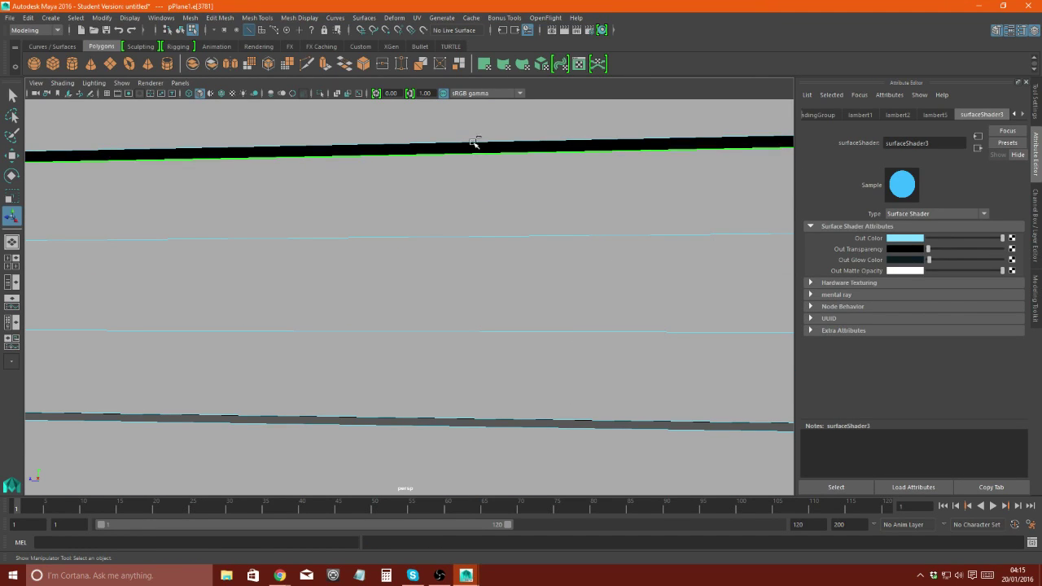
{"action": "right_click_drag", "start_coordinate": [477, 145], "coordinate": [506, 316], "text": "shift"}
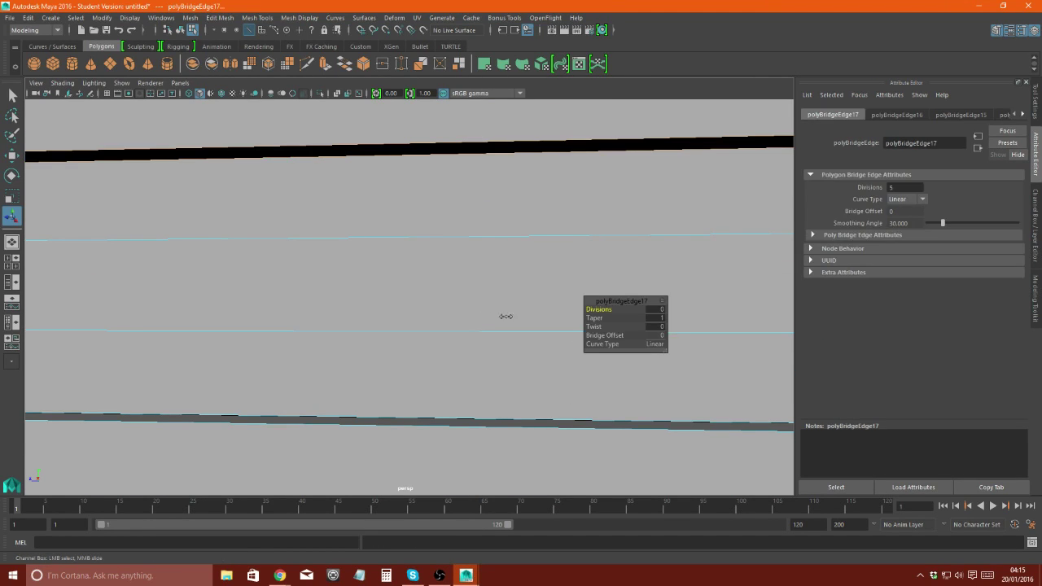
{"action": "left_click", "coordinate": [470, 152]}
{"action": "right_click_drag", "start_coordinate": [462, 140], "coordinate": [543, 302], "text": "shift"}
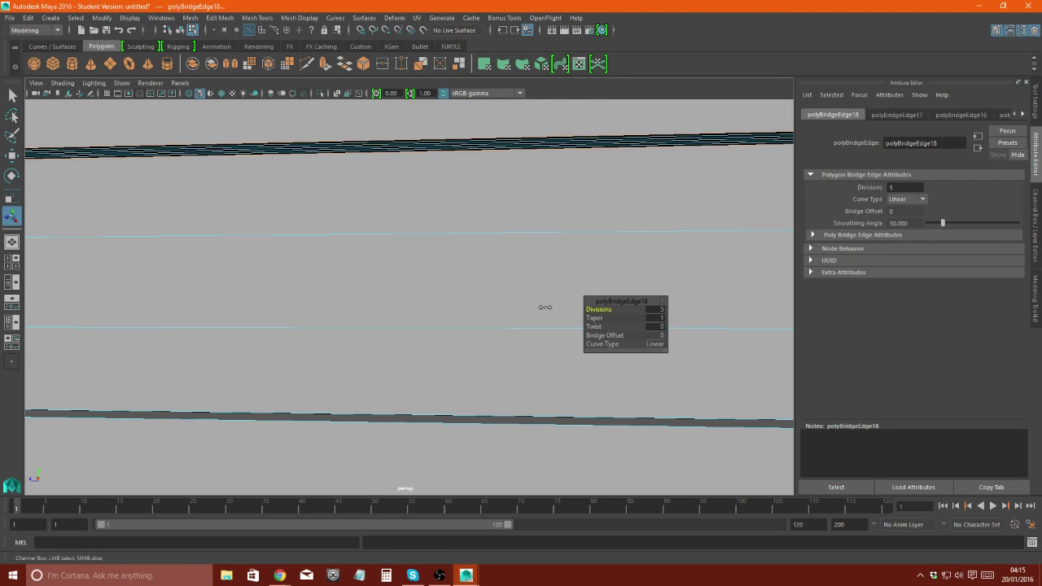
- Bridge the last four edge pairs to fill the remaining shutter strips
{"action": "left_click", "coordinate": [472, 136]}
{"action": "right_click_drag", "start_coordinate": [472, 135], "coordinate": [600, 310], "text": "shift"}
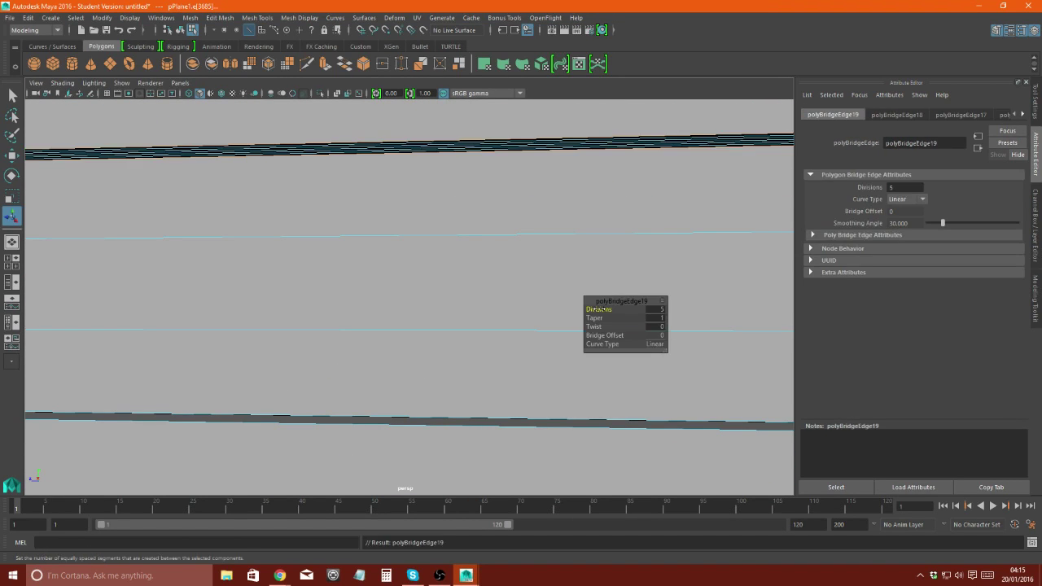
{"action": "left_click", "coordinate": [537, 146]}
{"action": "right_click_drag", "start_coordinate": [508, 124], "coordinate": [619, 293], "text": "shift"}
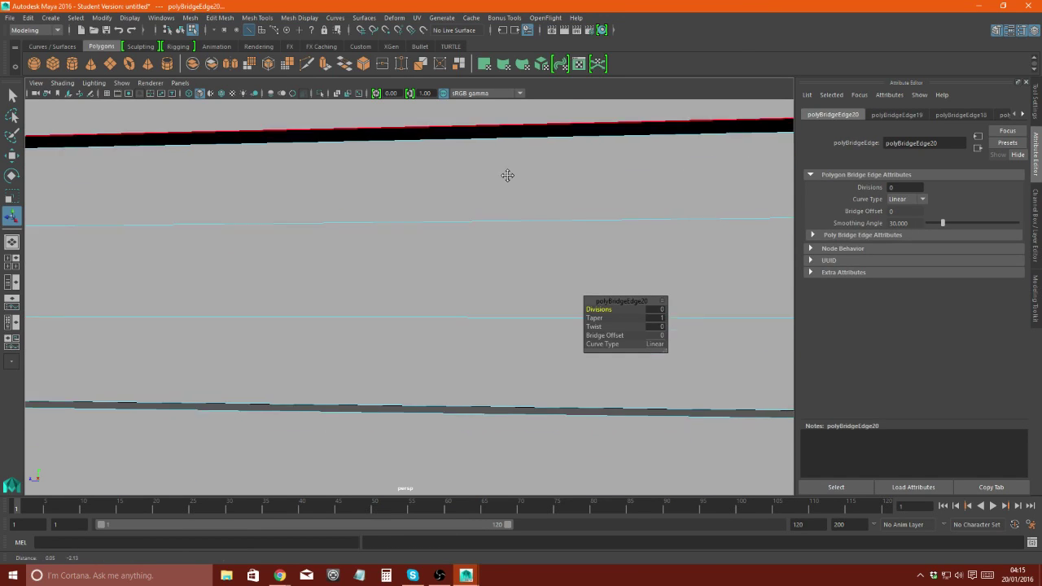
{"action": "left_click", "coordinate": [502, 121]}
{"action": "right_click_drag", "start_coordinate": [502, 122], "coordinate": [602, 293], "text": "shift"}
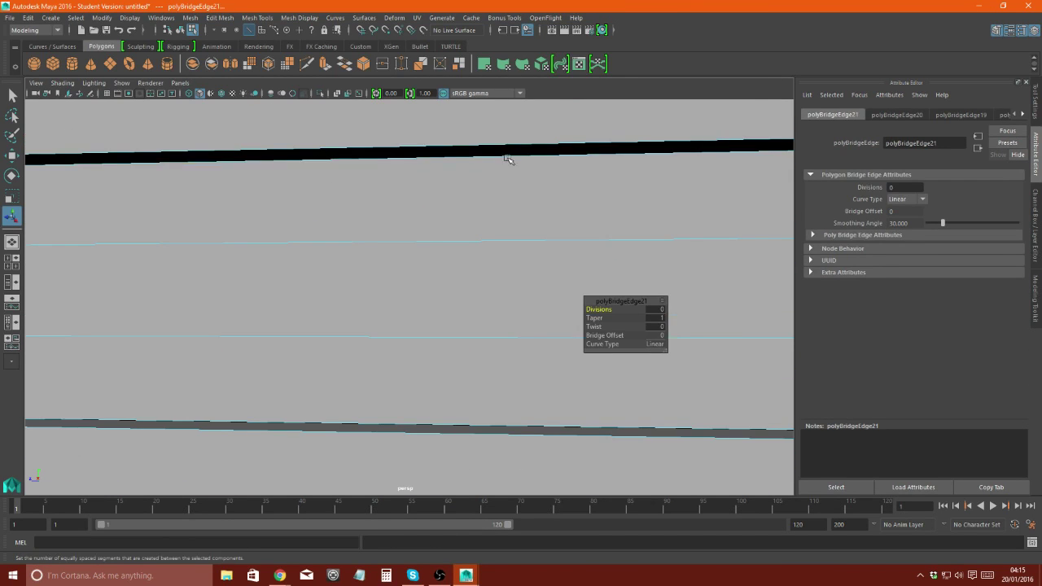
{"action": "left_click", "coordinate": [505, 151]}
{"action": "right_click_drag", "start_coordinate": [473, 158], "coordinate": [529, 305], "text": "shift"}
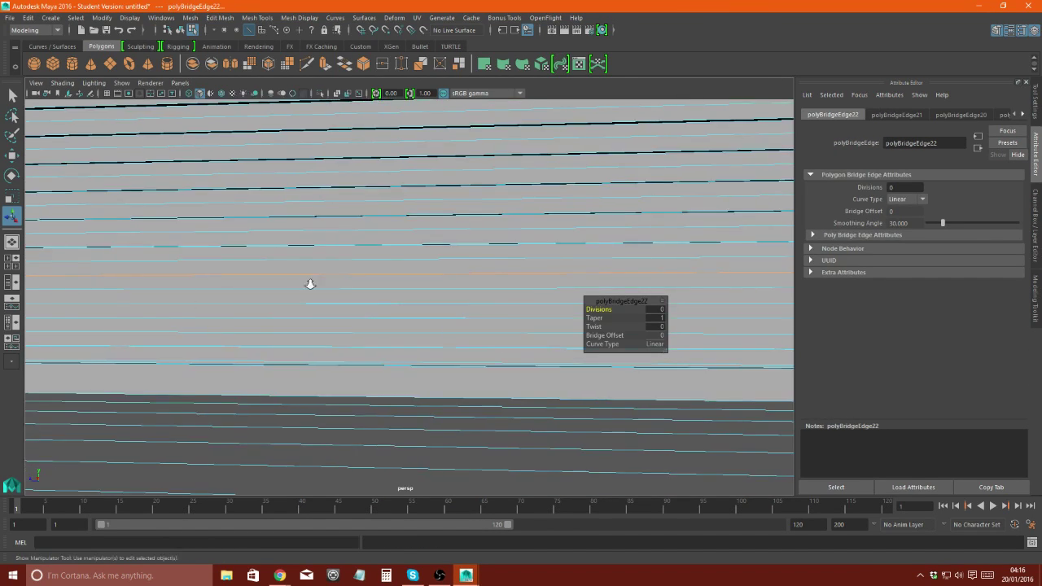
- Select alternating strip faces of the roller shutter and assign them a new Lambert material
{"action": "mouse_move", "coordinate": [309, 284]}
{"action": "left_mouse_down", "text": "alt"}
{"action": "mouse_move", "coordinate": [414, 293]}
{"action": "mouse_move", "coordinate": [330, 269]}
{"action": "left_mouse_up", "text": "alt"}
{"action": "right_click_drag", "start_coordinate": [331, 270], "coordinate": [333, 361], "text": "shift"}
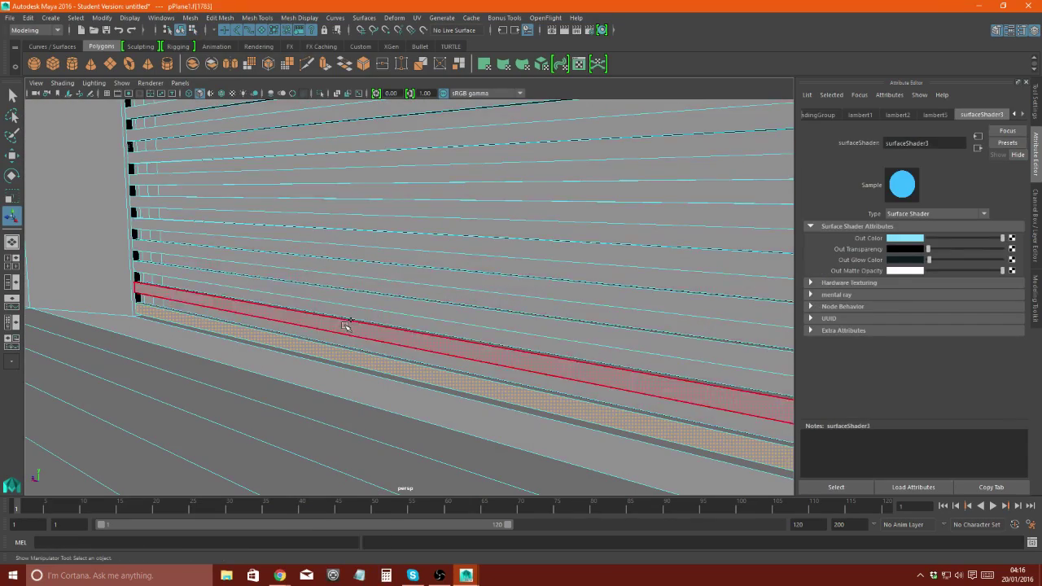
{"action": "mouse_move", "coordinate": [345, 321]}
{"action": "left_mouse_down", "text": "shift"}
{"action": "mouse_move", "coordinate": [338, 137]}
{"action": "mouse_move", "coordinate": [302, 208]}
{"action": "left_mouse_up", "text": "shift"}
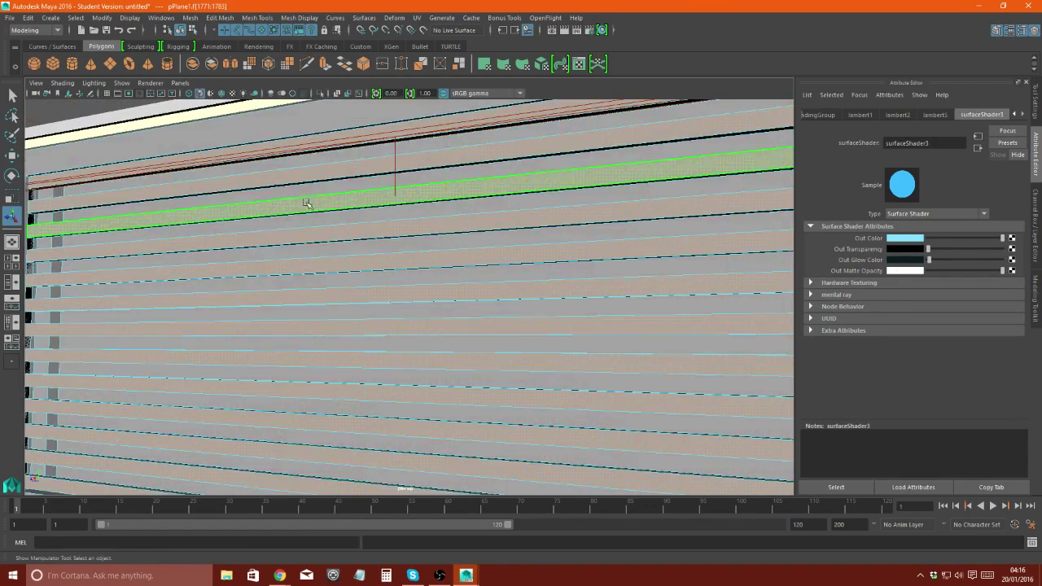
{"action": "right_click_drag", "start_coordinate": [302, 175], "coordinate": [302, 447]}
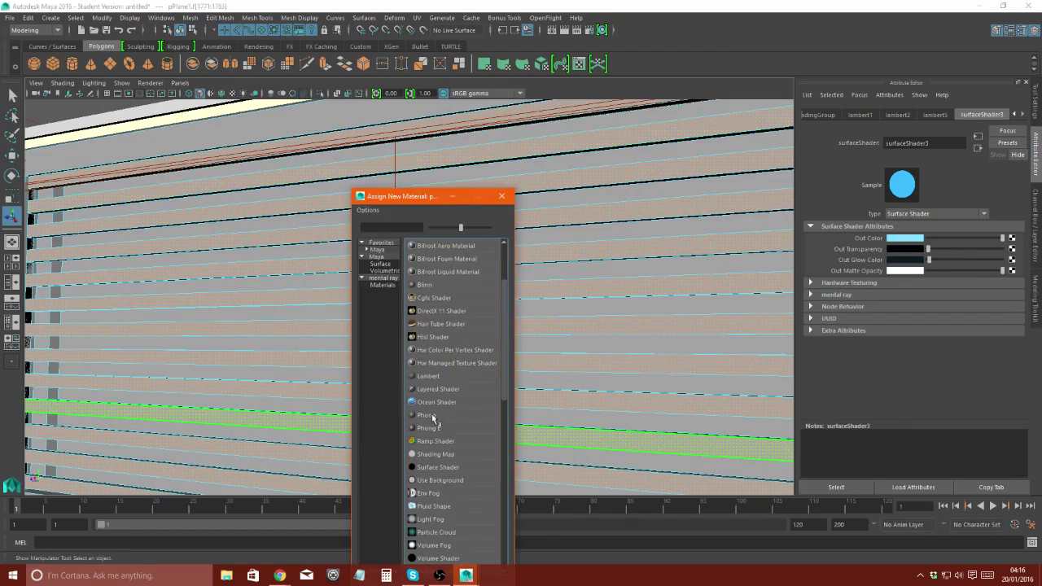
{"action": "left_click", "coordinate": [428, 376]}
- Lower the new lambert6 colour value to near black so the strips read as dark slats
{"action": "left_click", "coordinate": [893, 238]}
{"action": "left_click", "coordinate": [863, 291]}
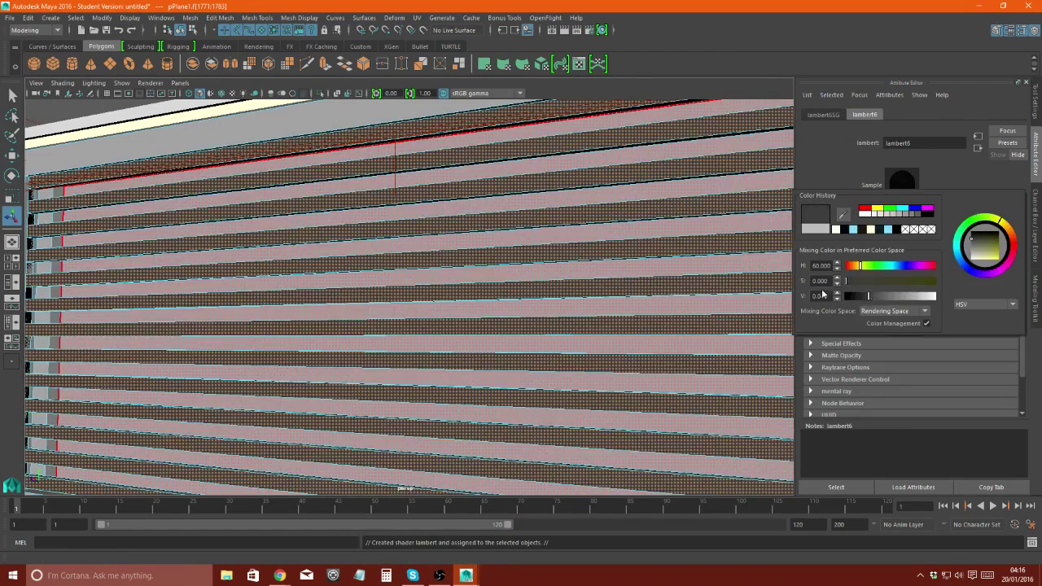
{"action": "mouse_move", "coordinate": [407, 325]}
{"action": "left_mouse_down", "text": "alt"}
{"action": "mouse_move", "coordinate": [61, 228]}
{"action": "mouse_move", "coordinate": [725, 256]}
{"action": "mouse_move", "coordinate": [628, 275]}
{"action": "mouse_move", "coordinate": [371, 201]}
{"action": "left_mouse_up", "text": "alt"}
{"action": "left_click", "coordinate": [370, 201]}
{"action": "mouse_move", "coordinate": [397, 351]}
{"action": "left_mouse_down", "text": "alt"}
{"action": "mouse_move", "coordinate": [316, 387]}
{"action": "mouse_move", "coordinate": [363, 217]}
{"action": "left_mouse_up", "text": "alt"}
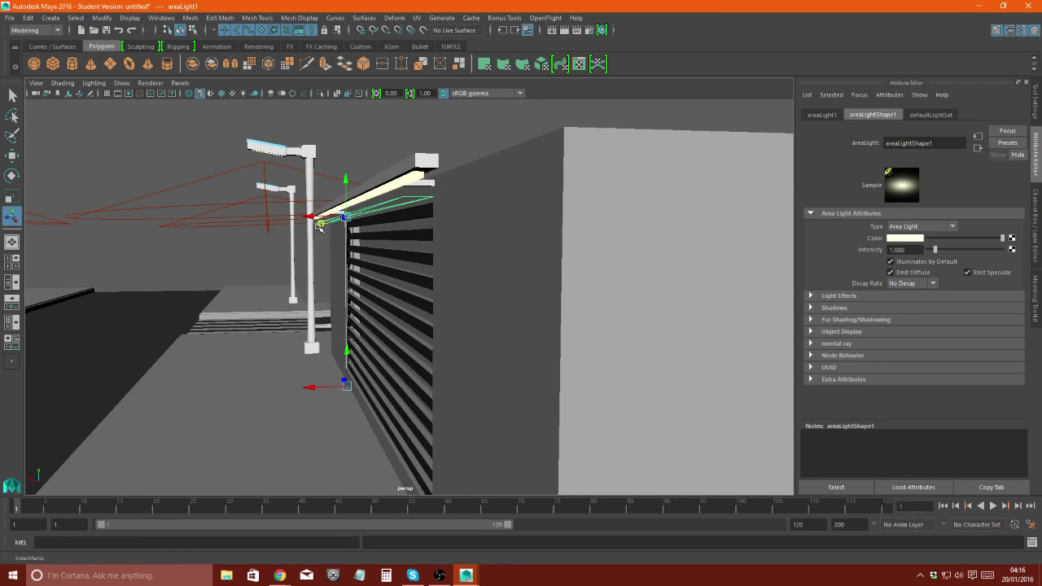
{"action": "left_click", "coordinate": [81, 156]}
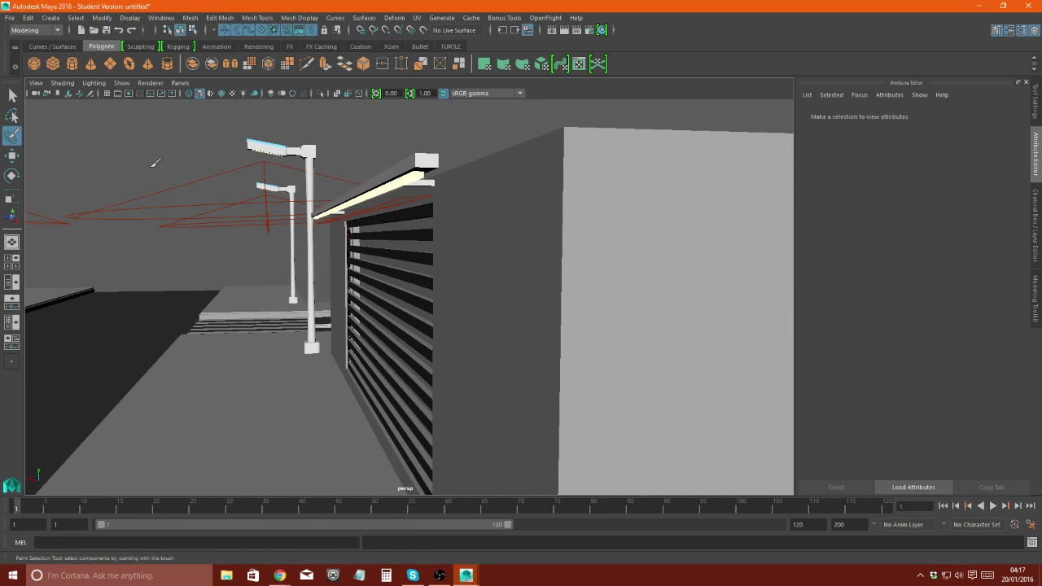
{"action": "key", "text": "q"}
{"action": "left_click_drag", "start_coordinate": [244, 285], "coordinate": [366, 269], "text": "alt"}
{"action": "left_click", "coordinate": [561, 30]}
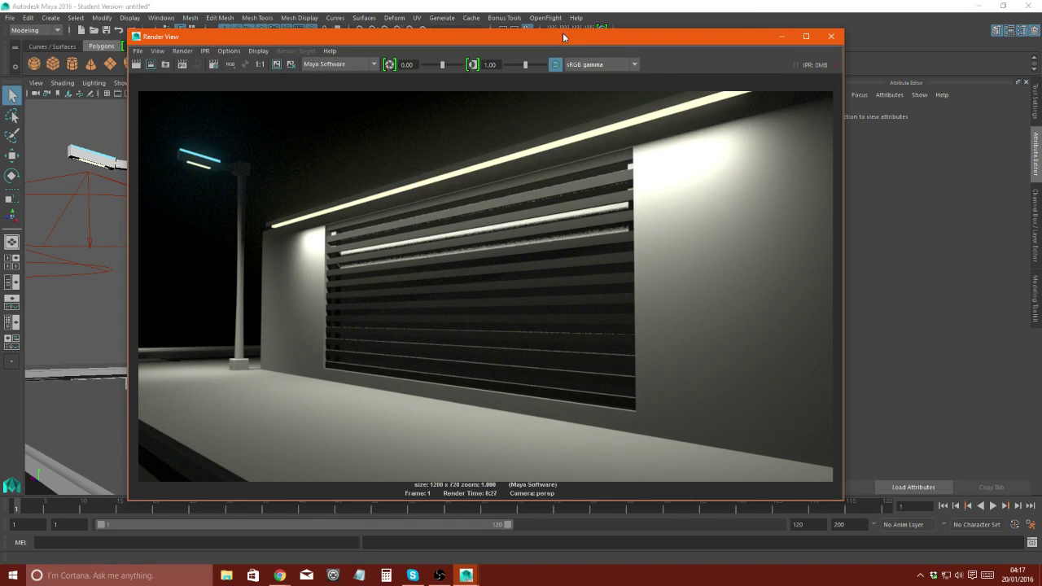
{"action": "scroll", "coordinate": [799, 213], "scroll_direction": "up", "scroll_amount": 2}
{"action": "scroll", "coordinate": [799, 214], "scroll_direction": "up", "scroll_amount": 2}
{"action": "left_click", "coordinate": [830, 35]}
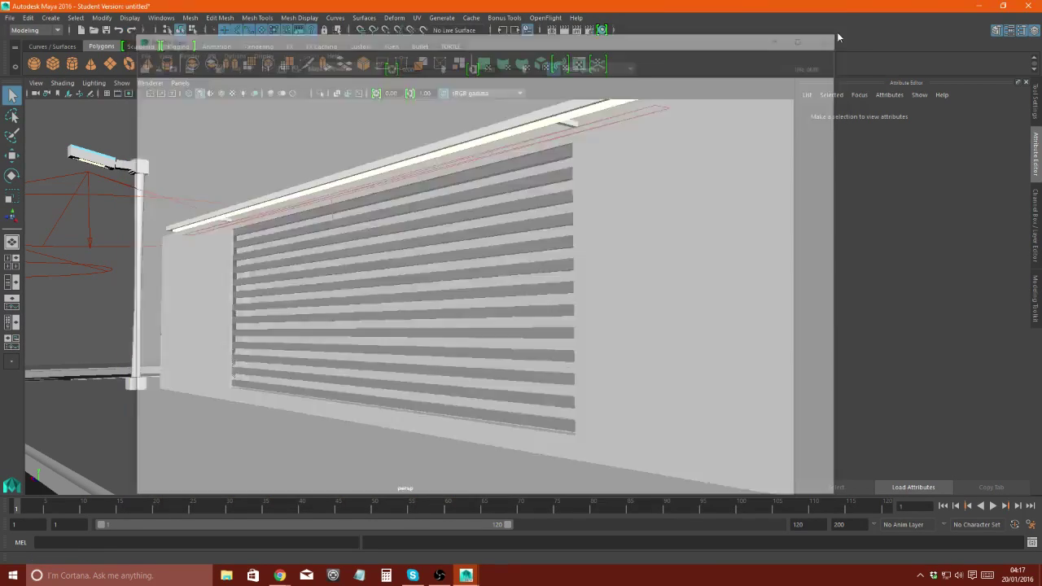
{"action": "left_click_drag", "start_coordinate": [344, 309], "coordinate": [299, 293], "text": "alt"}
{"action": "mouse_move", "coordinate": [299, 294]}
{"action": "right_mouse_down", "text": "alt"}
{"action": "mouse_move", "coordinate": [400, 344]}
{"action": "mouse_move", "coordinate": [261, 342]}
{"action": "mouse_move", "coordinate": [226, 400]}
{"action": "right_mouse_up", "text": "alt"}
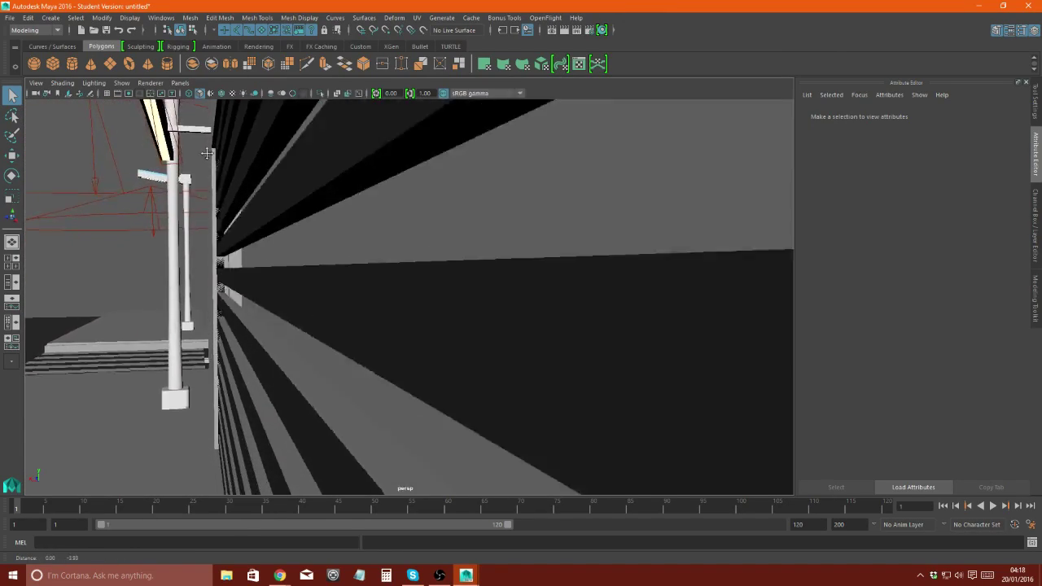
- Set the area light's Rotate Z to 0 in the Channel Box
{"action": "left_click_drag", "start_coordinate": [206, 290], "coordinate": [269, 277], "text": "alt"}
{"action": "left_click", "coordinate": [316, 114]}
{"action": "left_click", "coordinate": [1037, 224]}
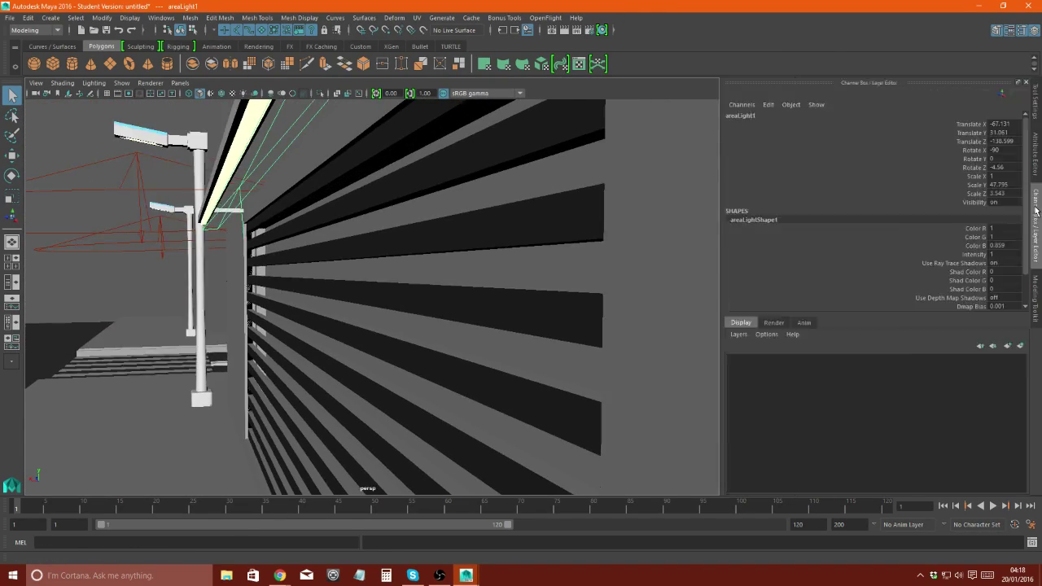
{"action": "left_click", "coordinate": [1005, 167]}
- Frame the shutter plane and pull back to a wide view of the whole slatted wall
{"action": "left_click_drag", "start_coordinate": [357, 243], "coordinate": [246, 301], "text": "alt"}
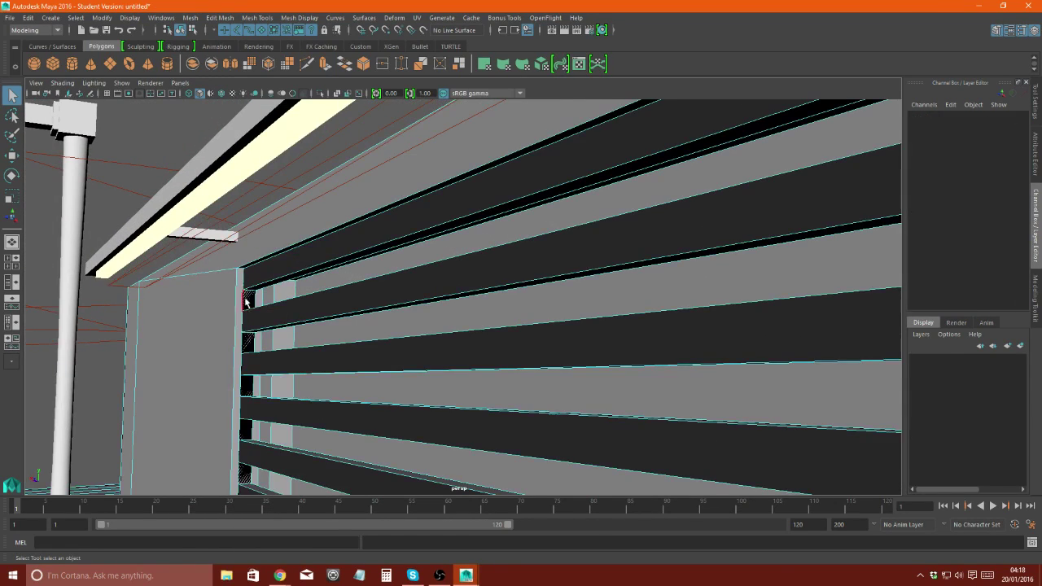
{"action": "left_click", "coordinate": [246, 301]}
{"action": "key", "text": "f"}
{"action": "scroll", "coordinate": [231, 331], "scroll_direction": "down", "scroll_amount": 3}
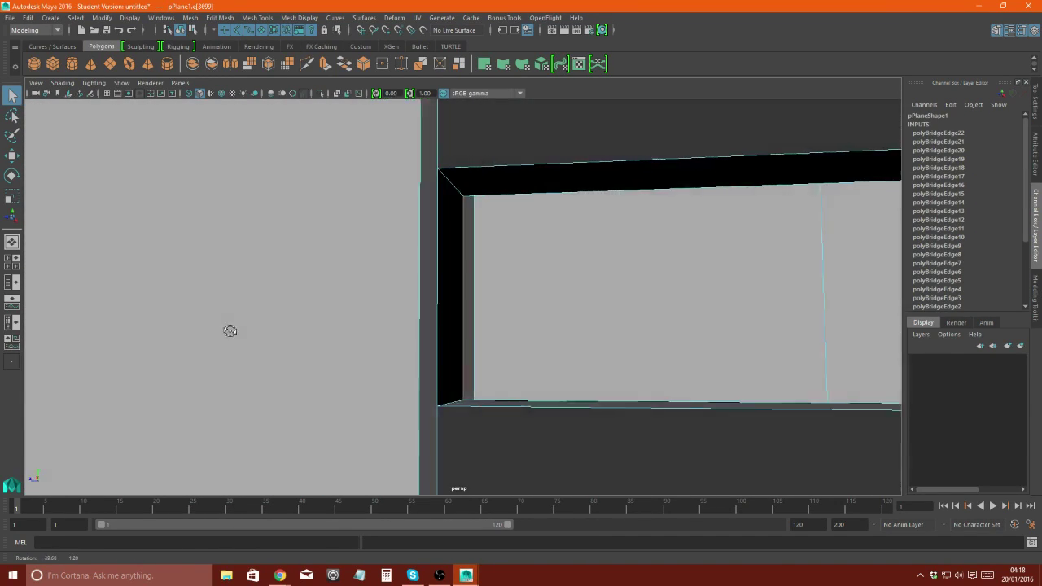
{"action": "left_click_drag", "start_coordinate": [367, 123], "coordinate": [388, 188], "text": "alt"}
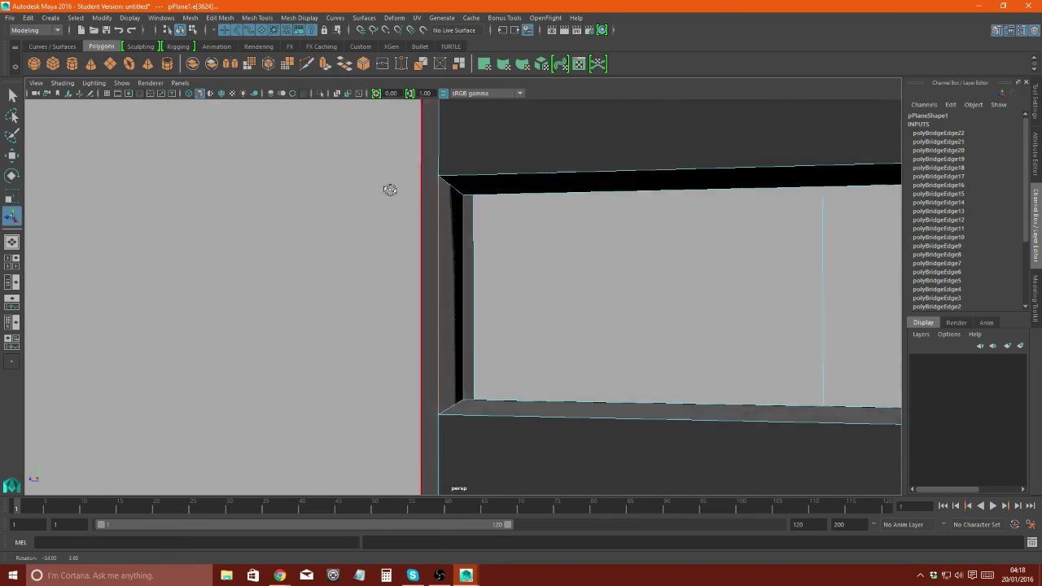
{"action": "left_click", "coordinate": [428, 314]}
{"action": "key", "text": "w"}
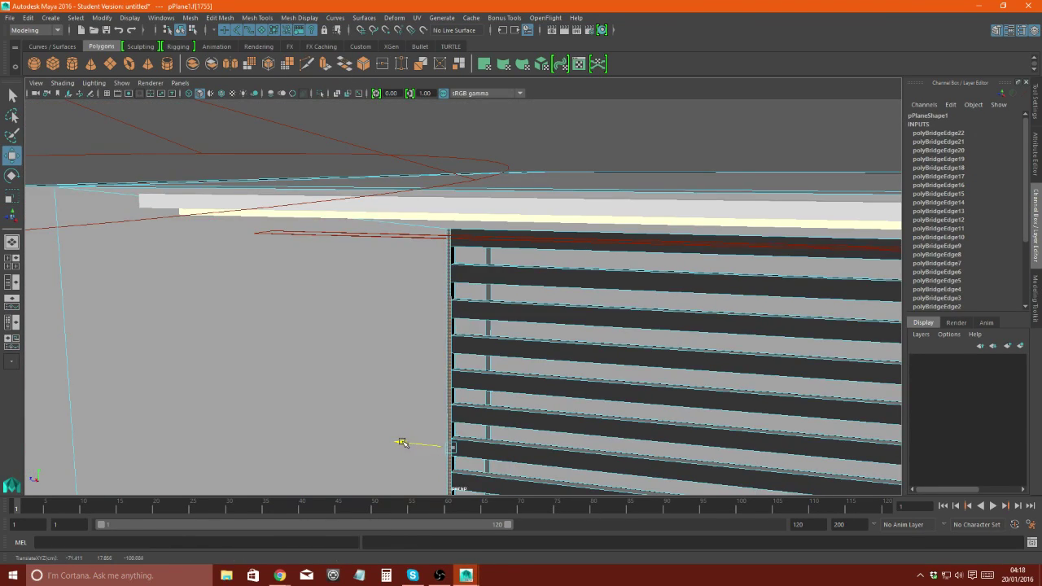
{"action": "mouse_move", "coordinate": [109, 302]}
{"action": "left_mouse_down", "text": "alt"}
{"action": "mouse_move", "coordinate": [456, 311]}
{"action": "mouse_move", "coordinate": [369, 305]}
{"action": "left_mouse_up", "text": "alt"}
{"action": "left_click_drag", "start_coordinate": [538, 399], "coordinate": [361, 274], "text": "alt"}
- Give the remaining light shutter strips a new lambert7 material with colour value 0.750
{"action": "mouse_move", "coordinate": [326, 288]}
{"action": "right_mouse_down"}
{"action": "mouse_move", "coordinate": [291, 285]}
{"action": "mouse_move", "coordinate": [293, 318]}
{"action": "mouse_move", "coordinate": [350, 269]}
{"action": "right_mouse_up"}
{"action": "left_click", "coordinate": [311, 302]}
{"action": "left_click", "coordinate": [416, 489]}
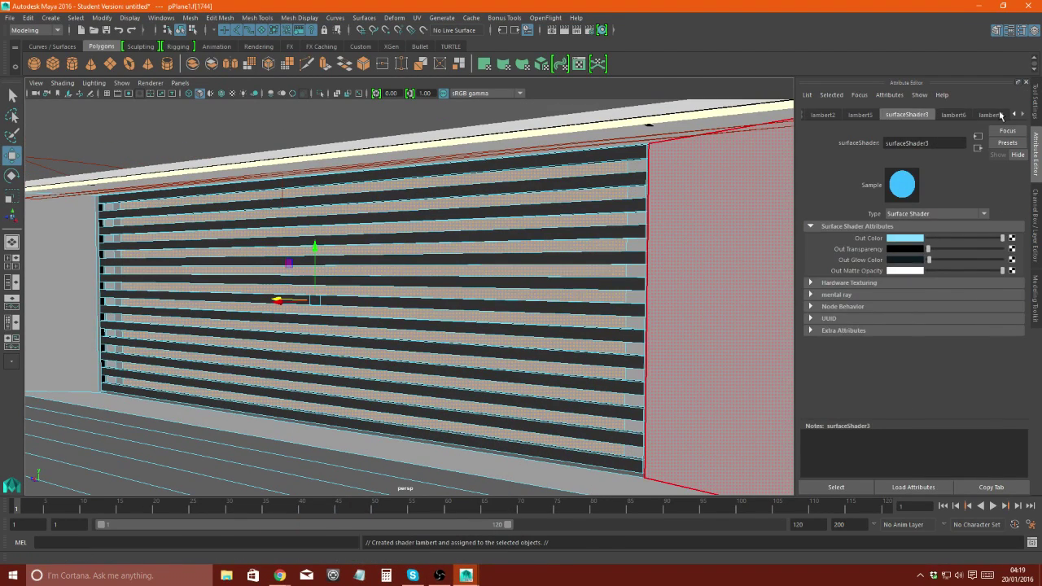
{"action": "left_click", "coordinate": [995, 115]}
{"action": "left_click", "coordinate": [904, 238]}
{"action": "left_click_drag", "start_coordinate": [896, 300], "coordinate": [932, 301]}
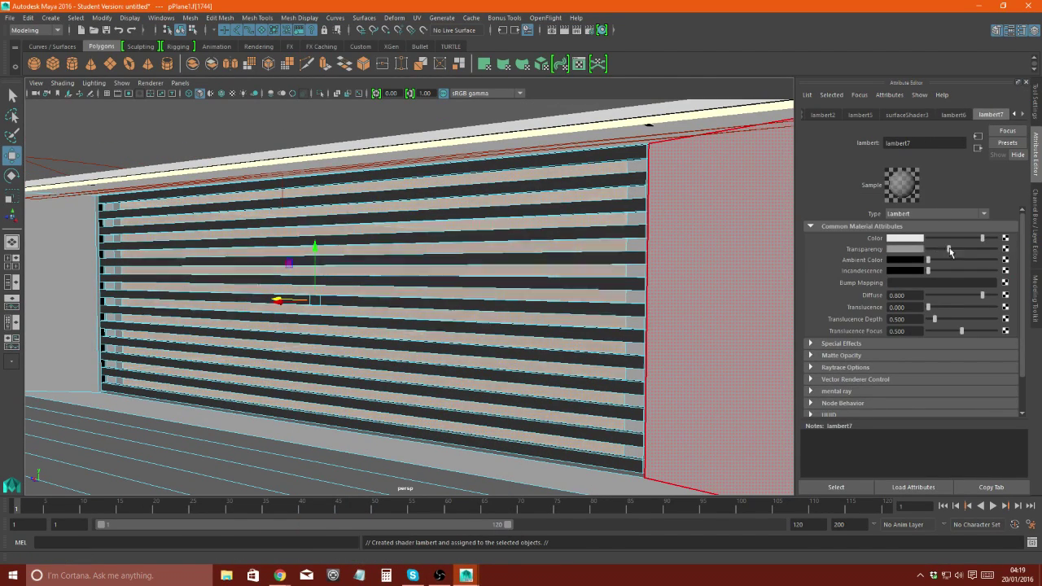
{"action": "mouse_move", "coordinate": [342, 277]}
{"action": "left_mouse_down", "text": "alt"}
{"action": "mouse_move", "coordinate": [255, 274]}
{"action": "mouse_move", "coordinate": [317, 179]}
{"action": "mouse_move", "coordinate": [409, 184]}
{"action": "left_mouse_up", "text": "alt"}
{"action": "left_click", "coordinate": [326, 175]}
- Lower areaLight1's intensity to about 0.519, then scroll to its Raytrace Shadow Attributes
{"action": "left_click", "coordinate": [453, 187]}
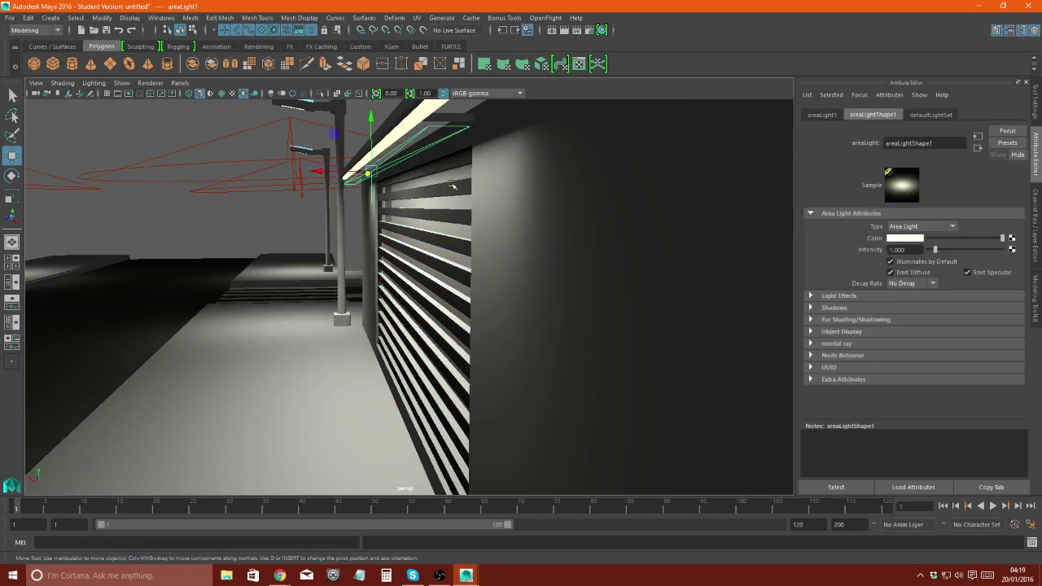
{"action": "left_click_drag", "start_coordinate": [936, 254], "coordinate": [933, 253]}
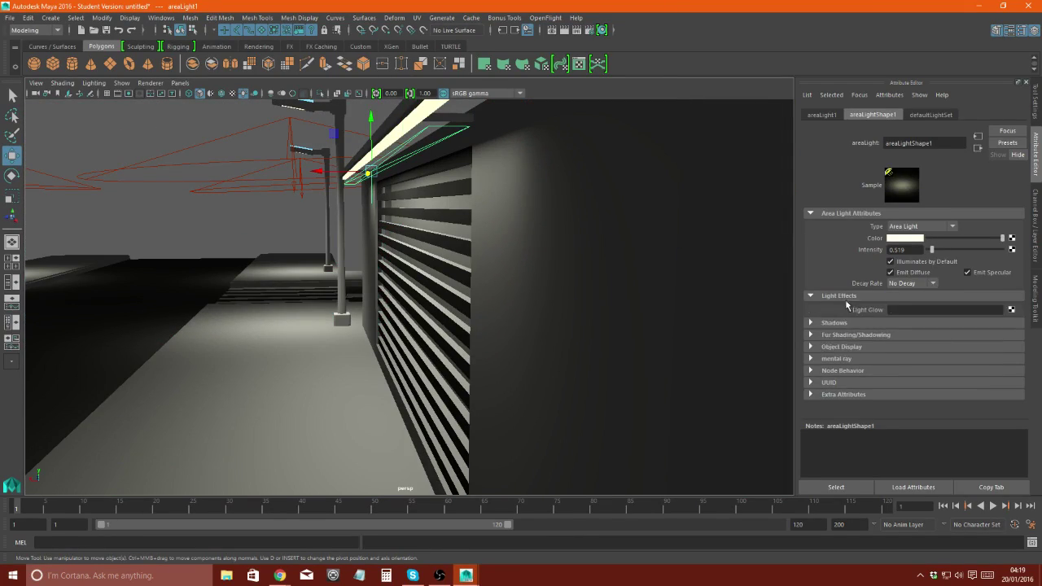
{"action": "scroll", "coordinate": [891, 320], "scroll_direction": "down", "scroll_amount": 5}
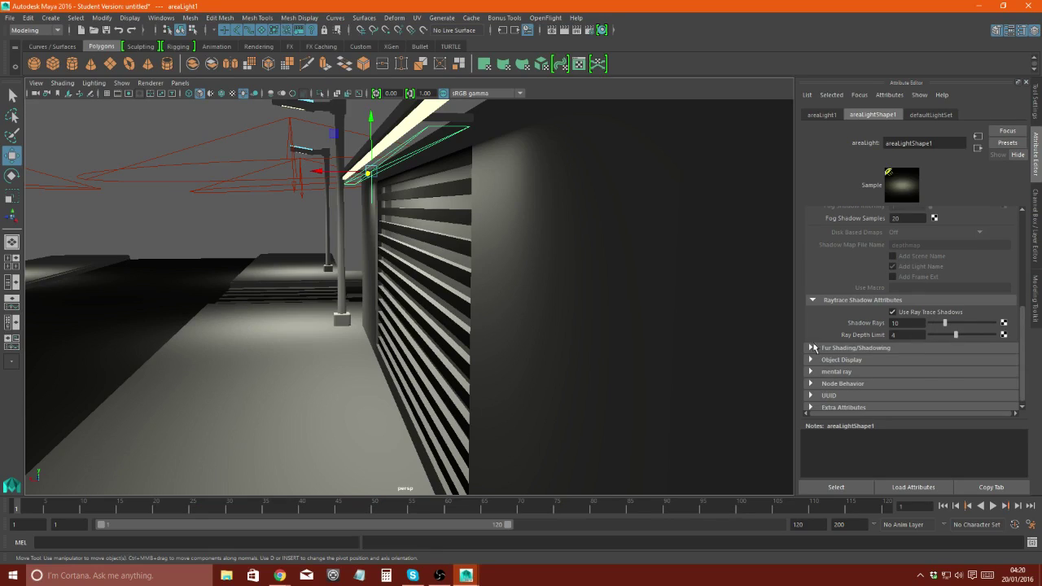